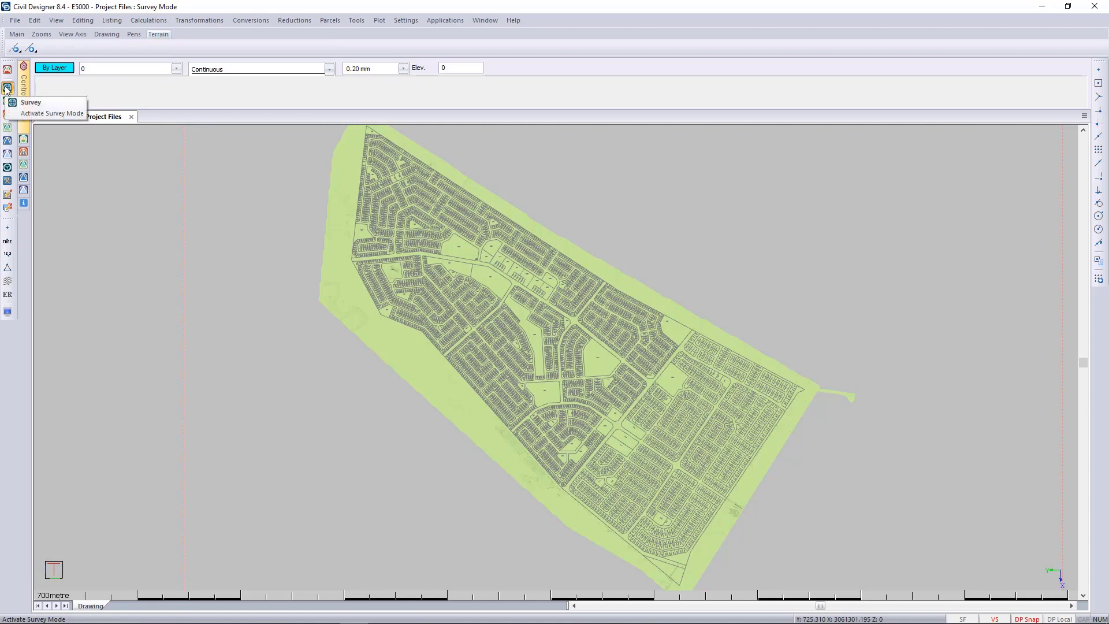
Inspect the properties of the boundary line between stands 21503 and 21504 to identify its layer.
click(328, 22)
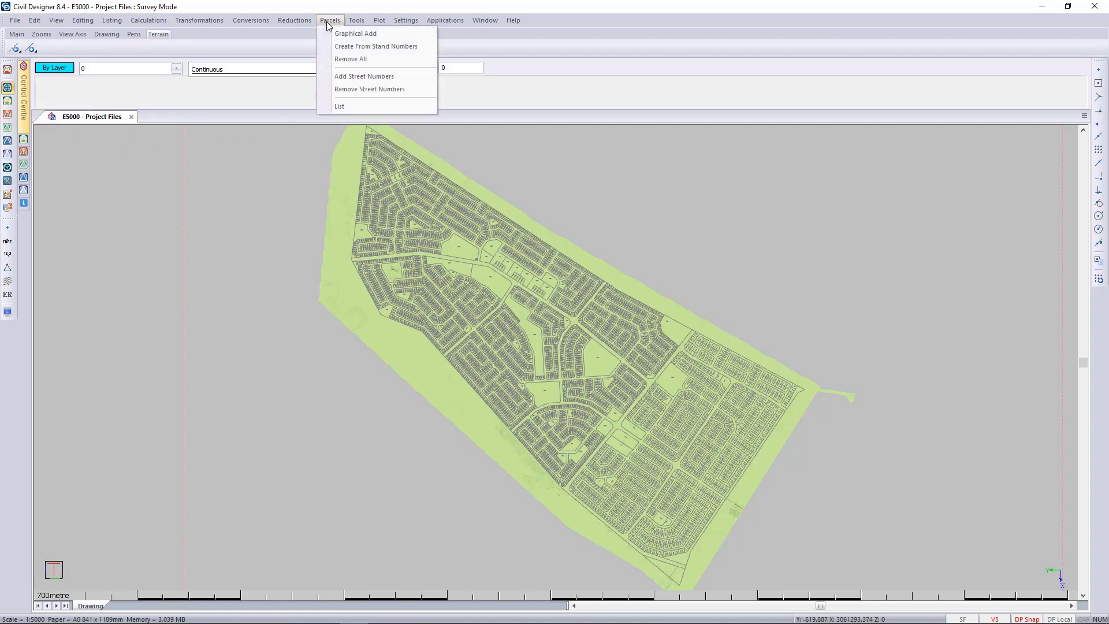
click(344, 47)
scroll(551, 345, up, 6)
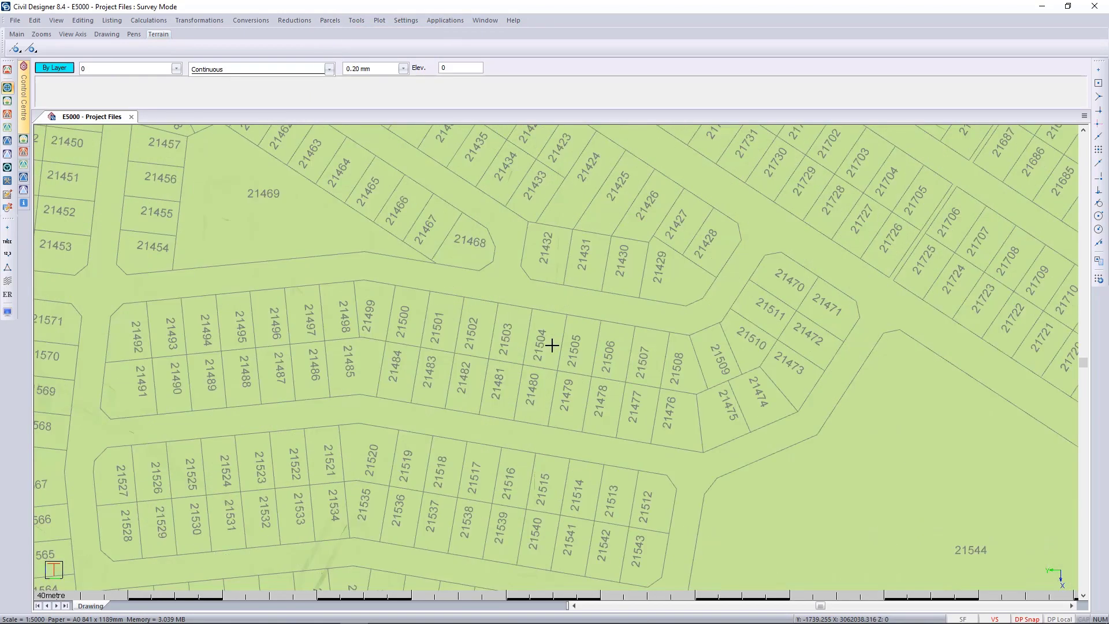
scroll(551, 346, up, 2)
click(495, 280)
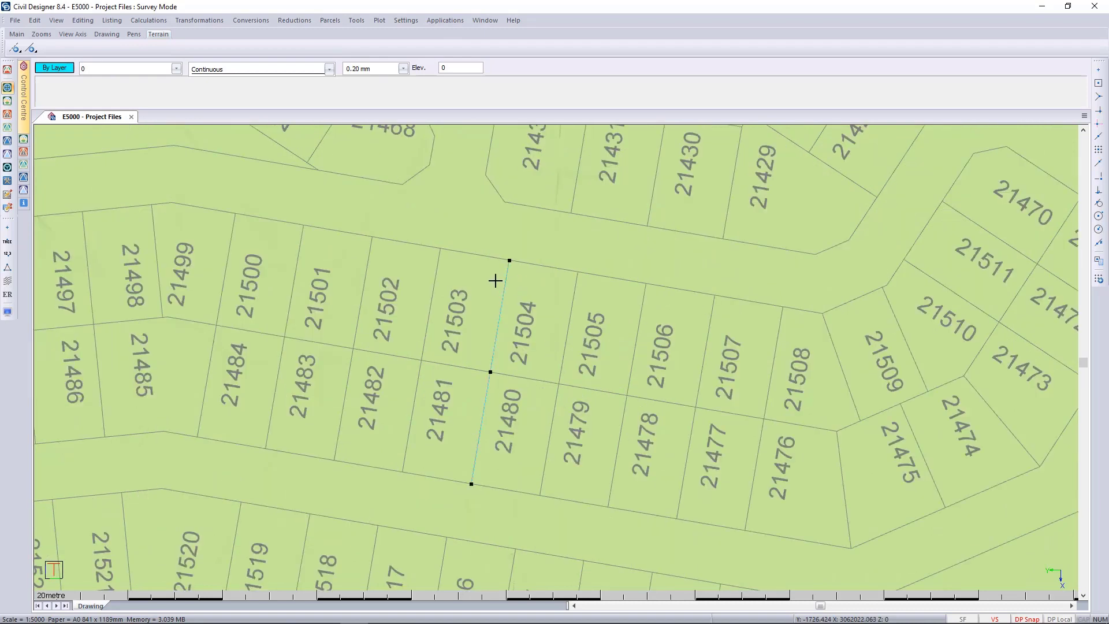
right_click(495, 279)
click(523, 304)
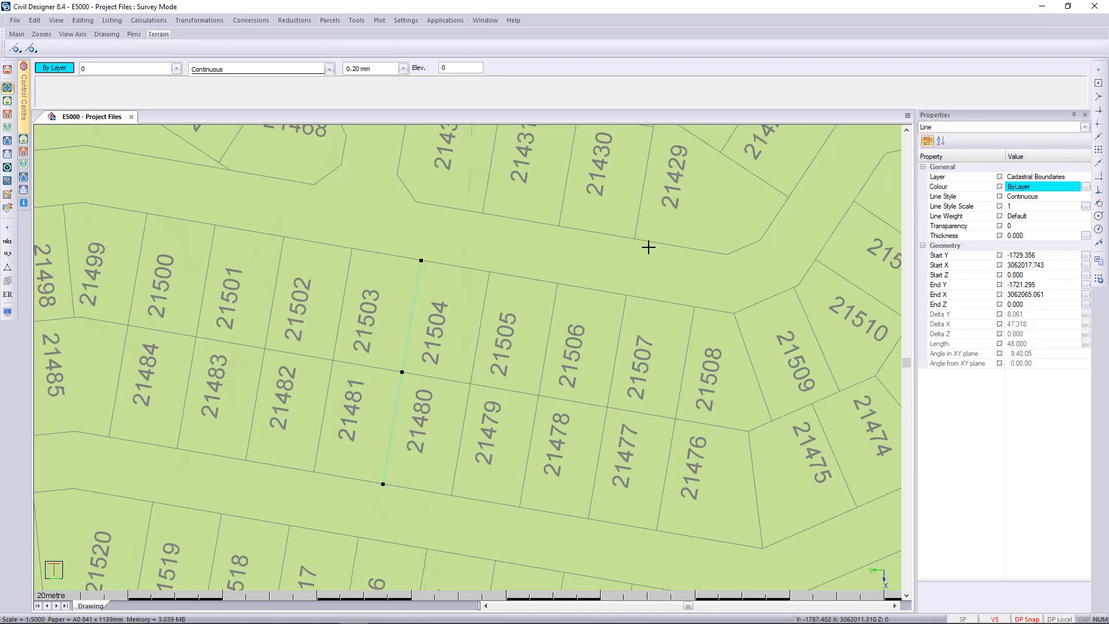
key(Escape)
Inspect the layer and text properties of stand number 21504, and return to the full drawing extents.
click(436, 328)
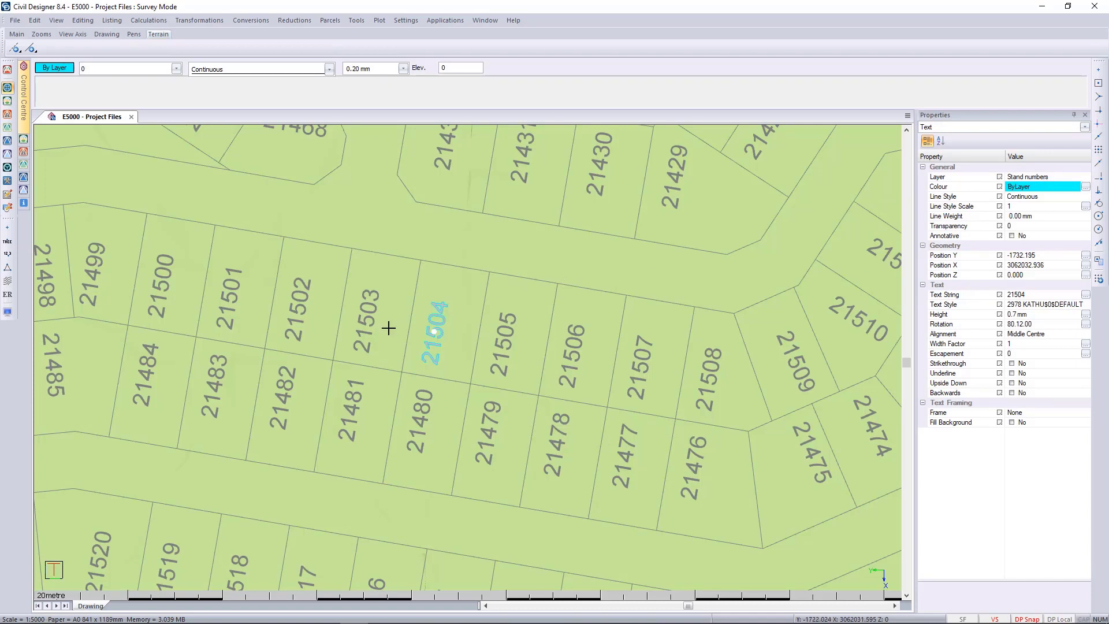
key(Escape)
right_click(420, 319)
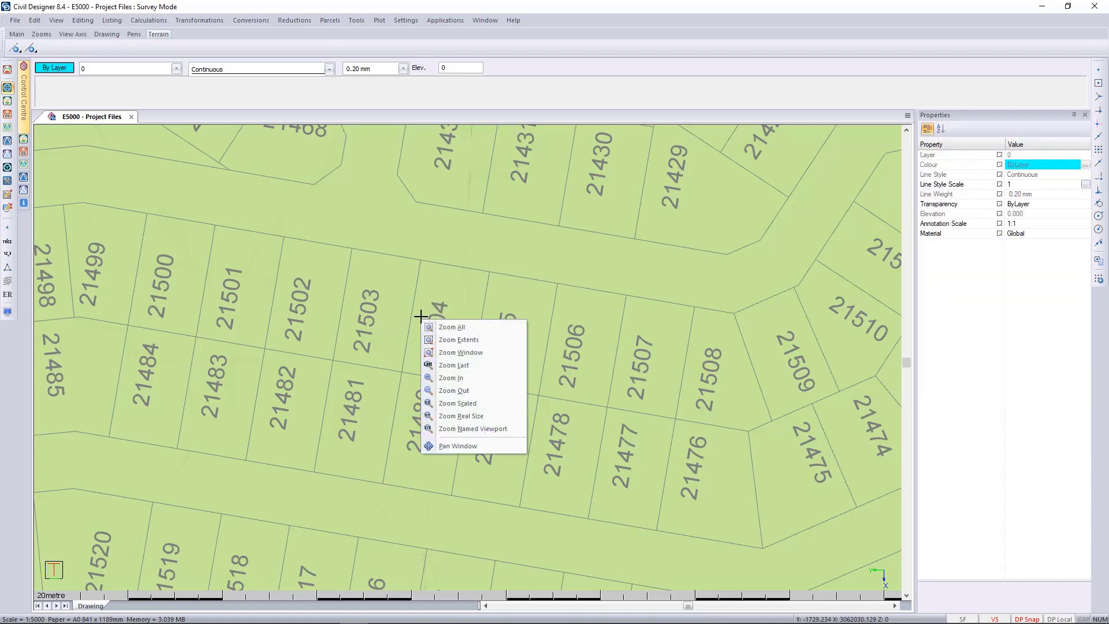
click(420, 316)
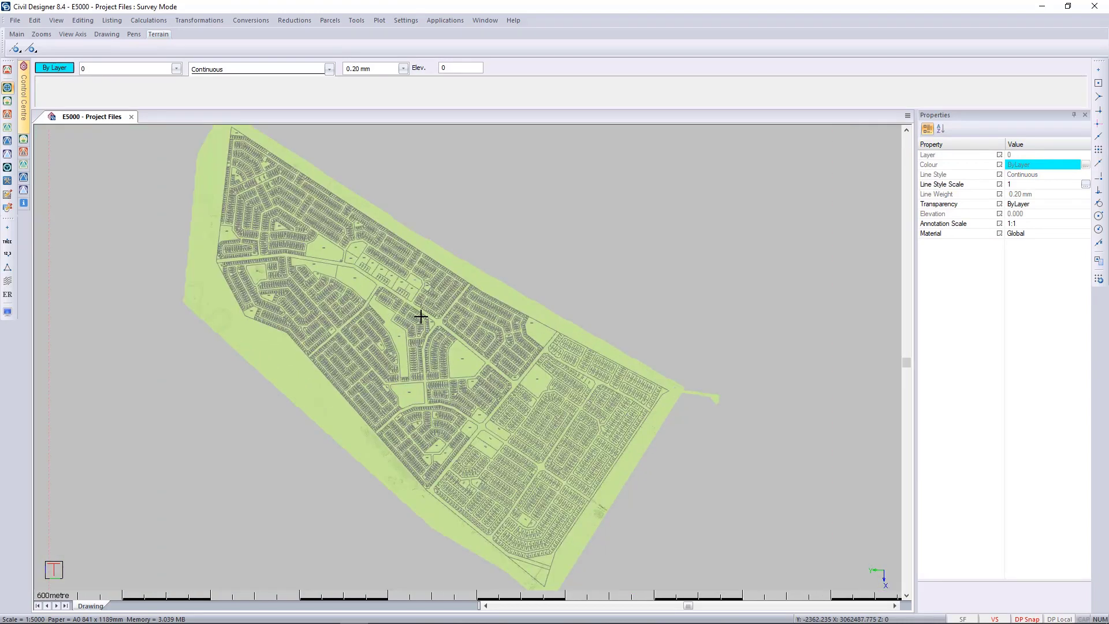
Create parcels from the Stand numbers layer with search radius 500 m, maximum area 5000 m2, tolerance 50 mm and drawing while processing.
click(331, 21)
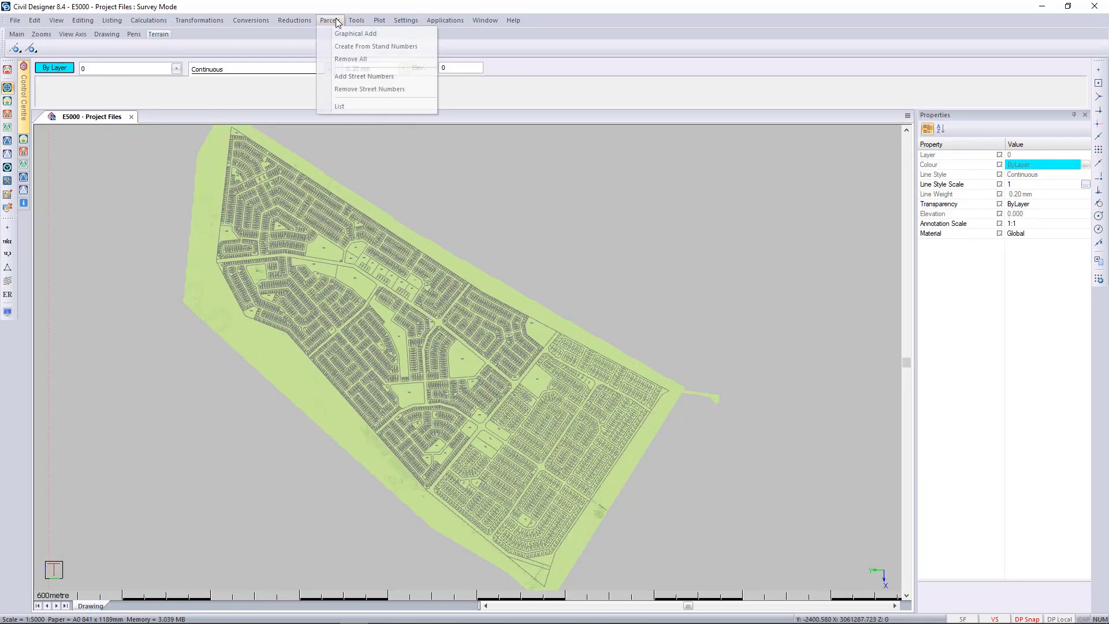
click(361, 47)
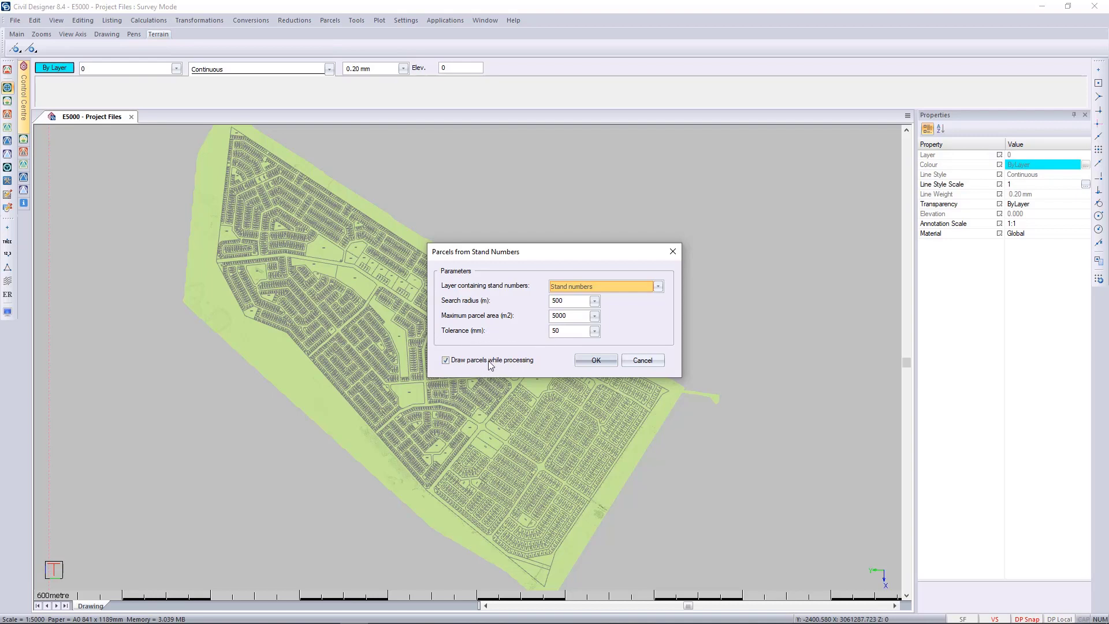
click(605, 359)
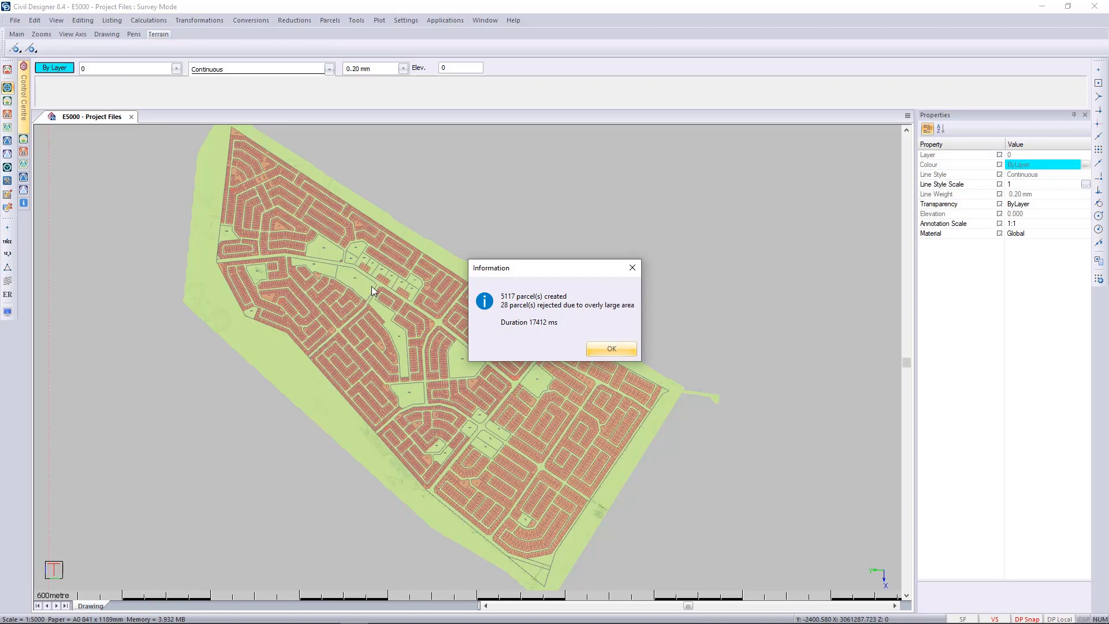
click(611, 348)
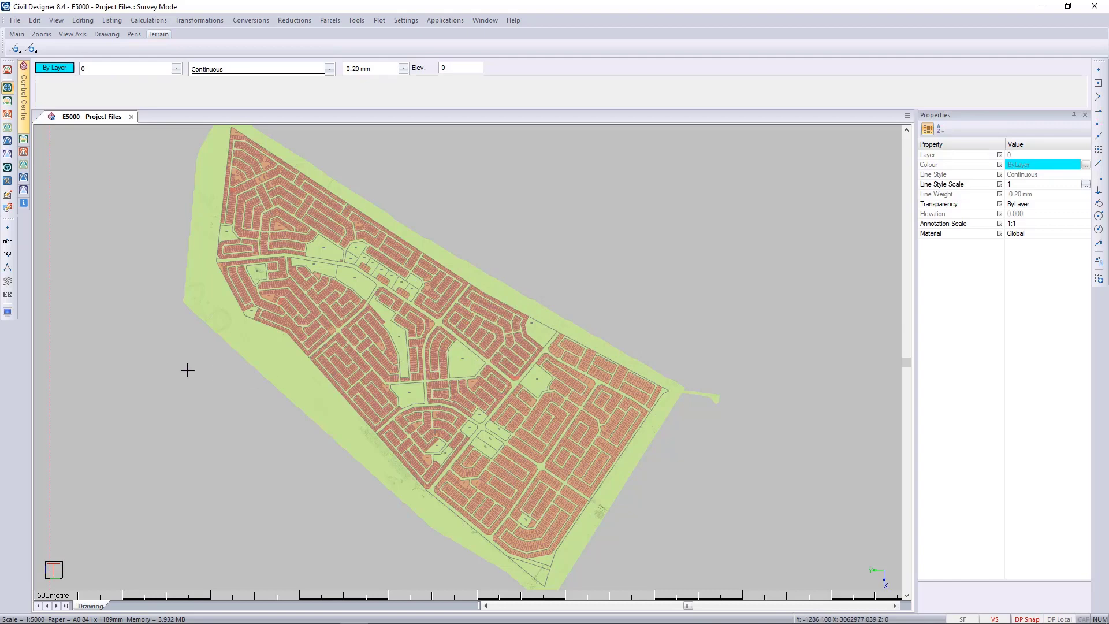
Review the parcel display settings and the fields available for the annotation text template, leaving the settings as they are.
click(8, 310)
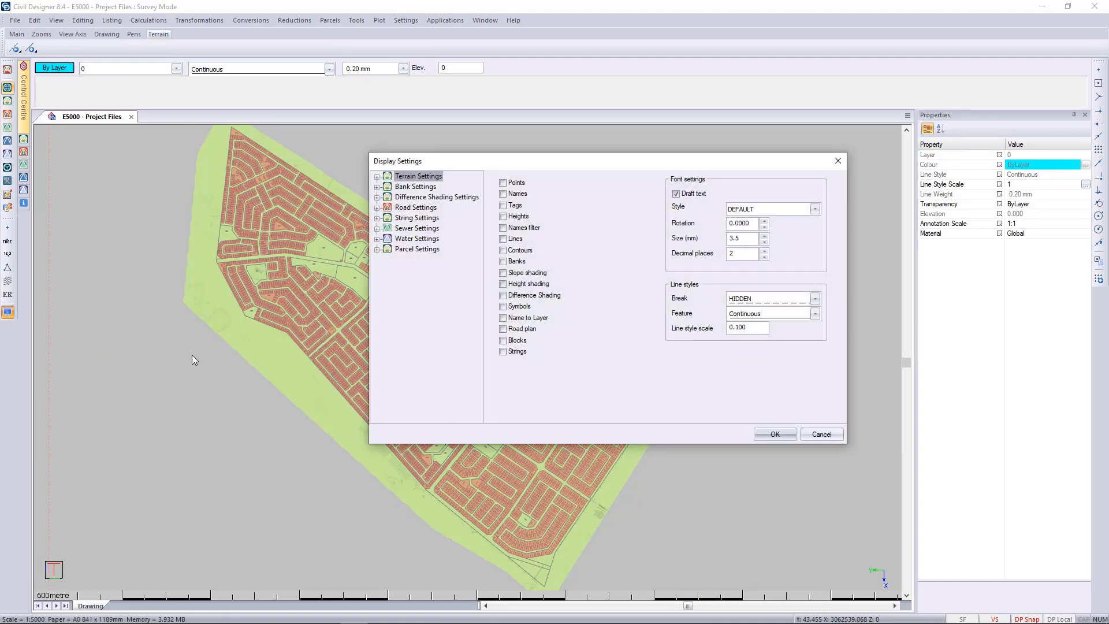
click(377, 250)
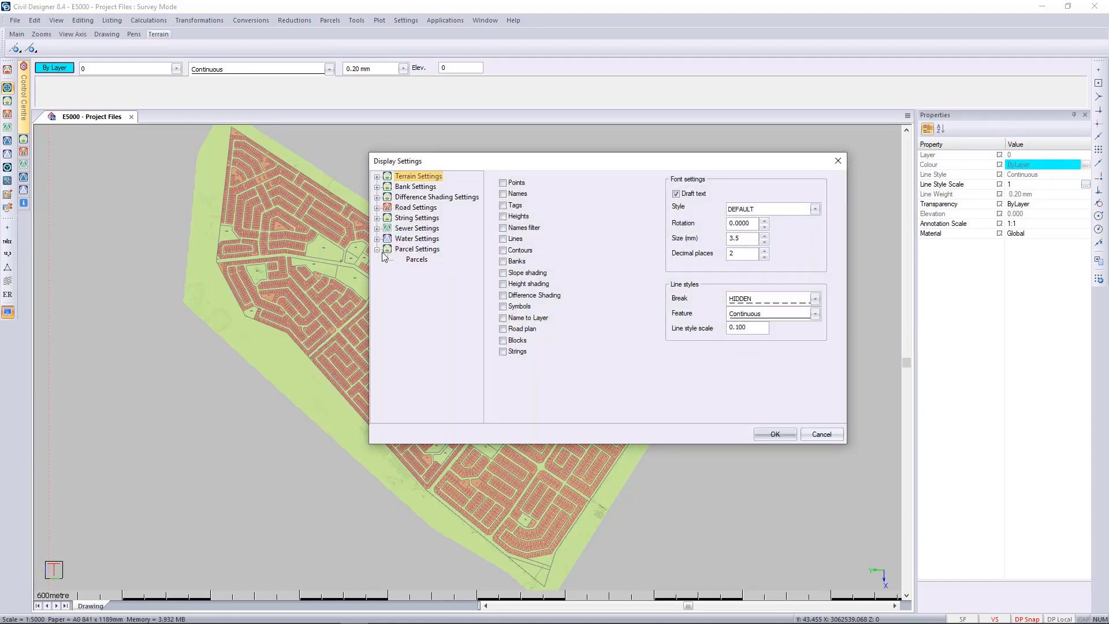
click(416, 260)
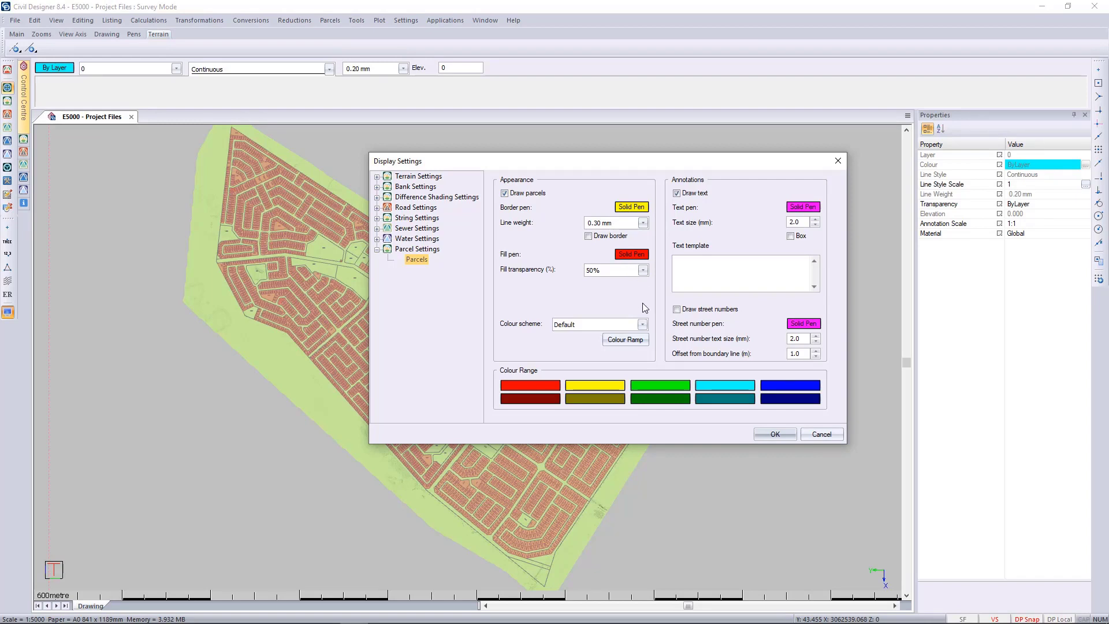
right_click(696, 267)
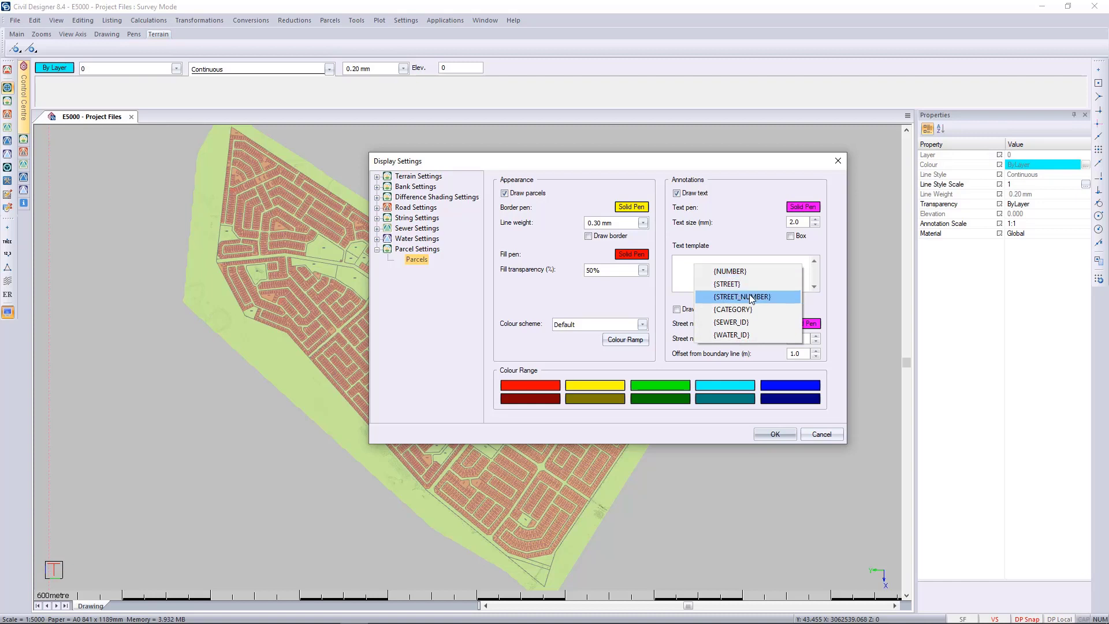
click(613, 300)
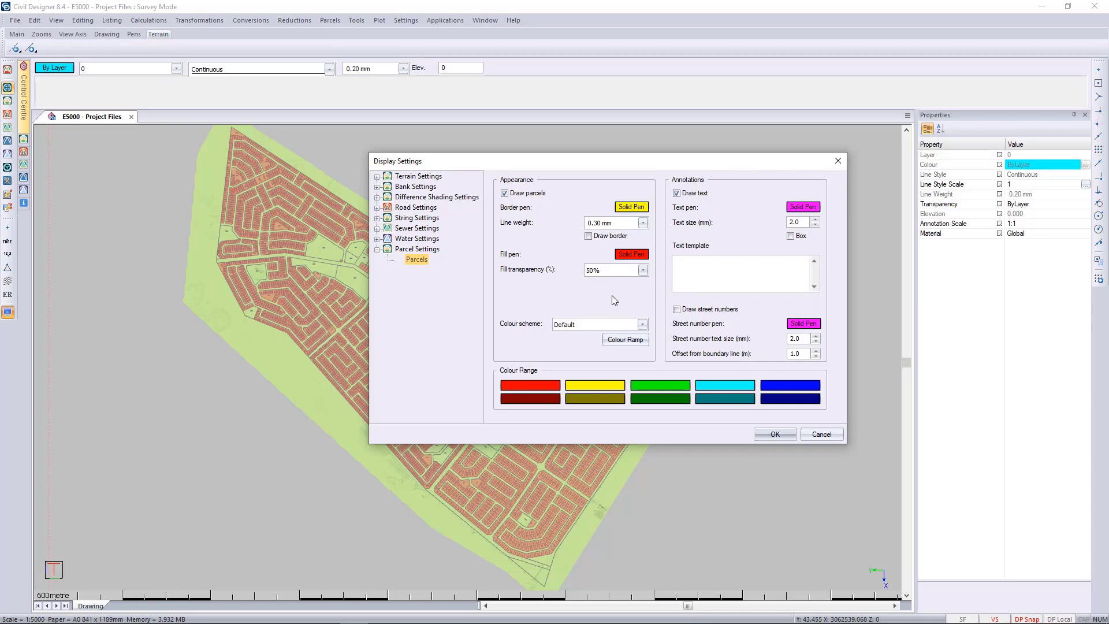
click(775, 434)
Inspect the properties and attributes of parcel 19501, return to the whole layout and close the properties display.
scroll(413, 317, up, 5)
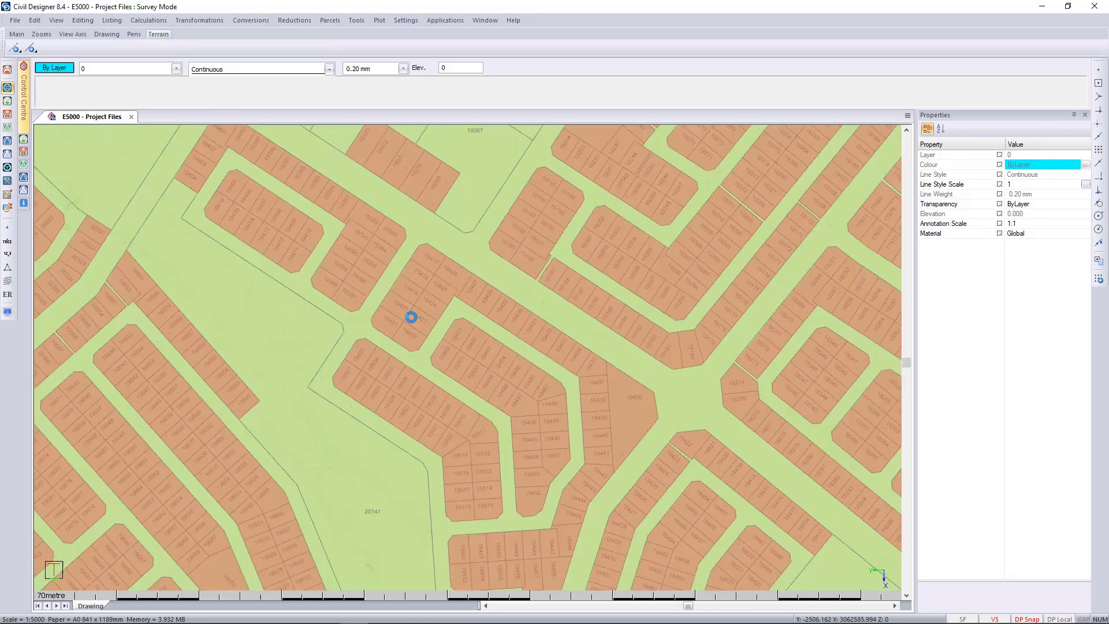
scroll(465, 354, up, 3)
click(465, 364)
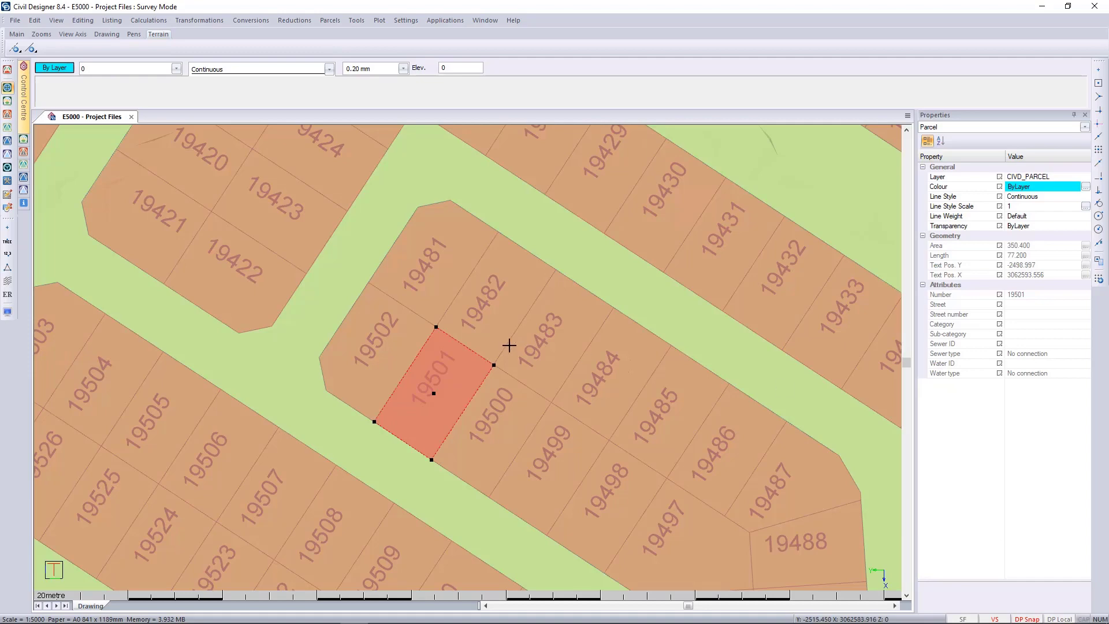
key(Escape)
scroll(506, 340, down, 3)
scroll(506, 340, down, 3)
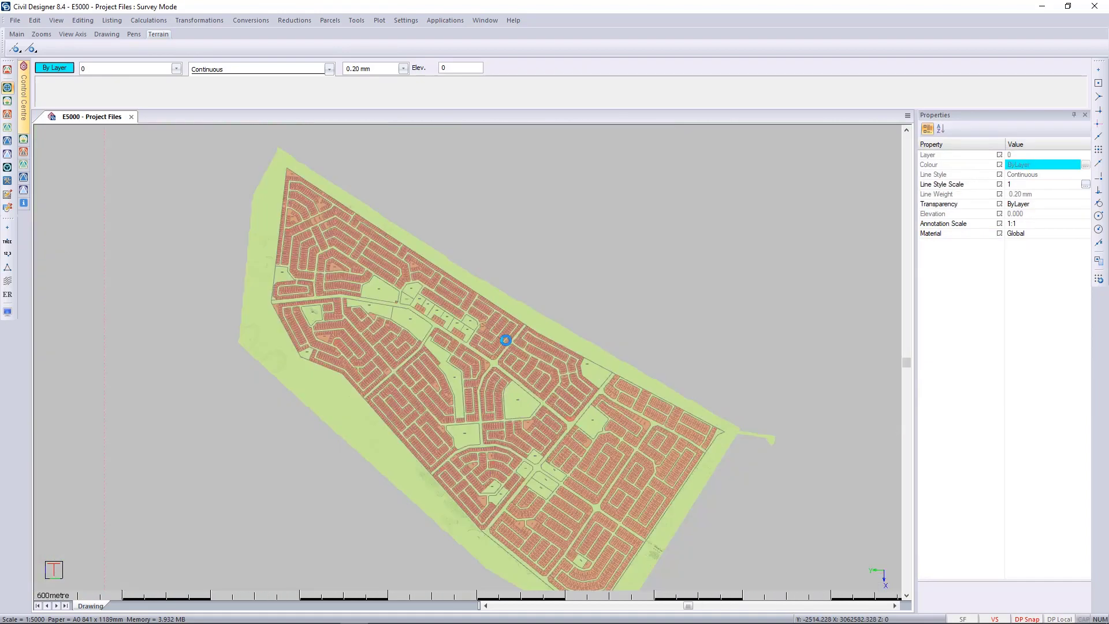
middle_drag(532, 430, 476, 389)
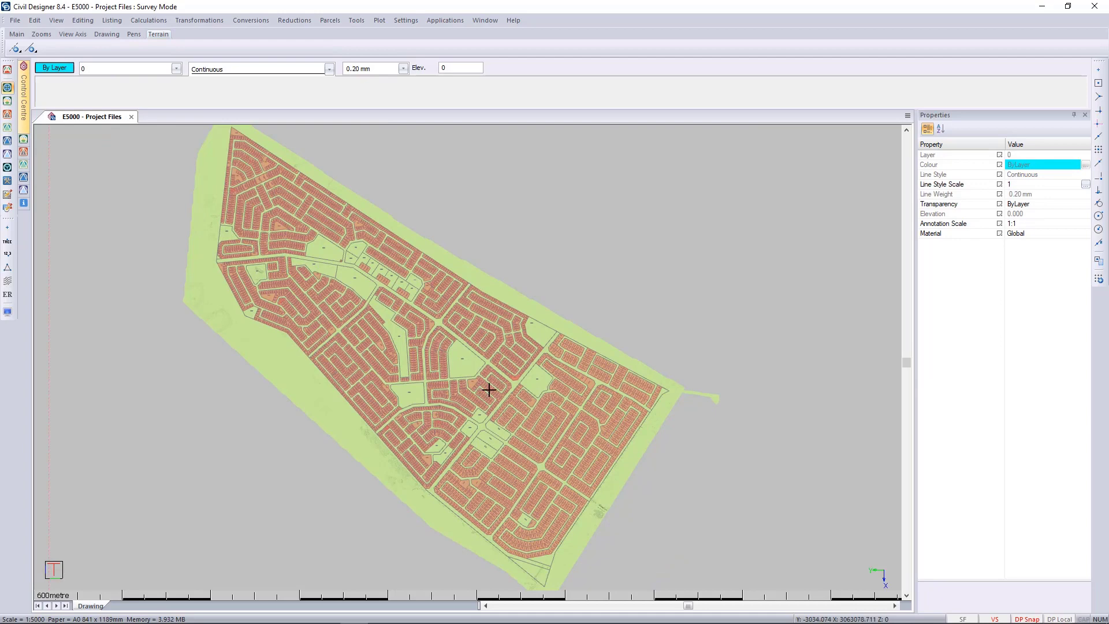
click(1073, 114)
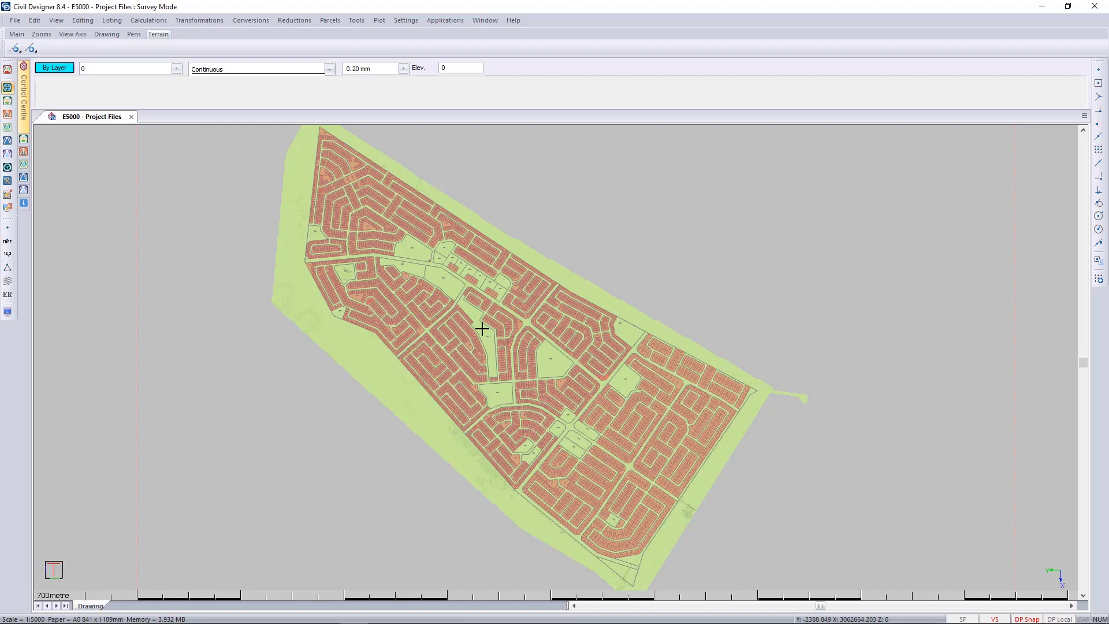
Export only the parcels to a LandXML file named E5000 with coordinate negation turned off.
click(15, 24)
mouse_move(77, 224)
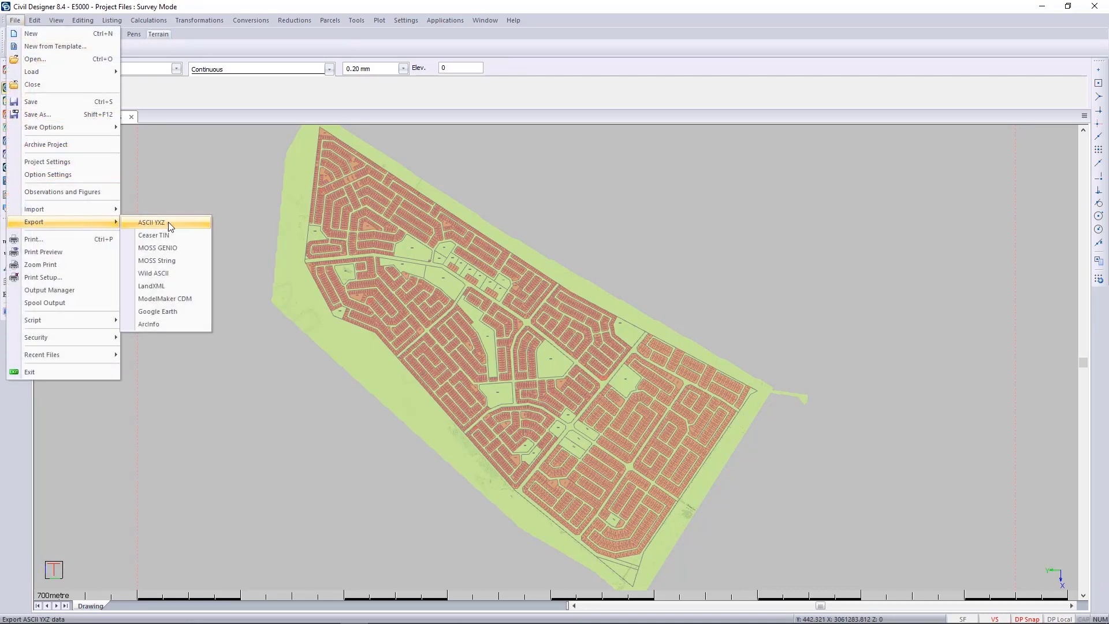
click(199, 295)
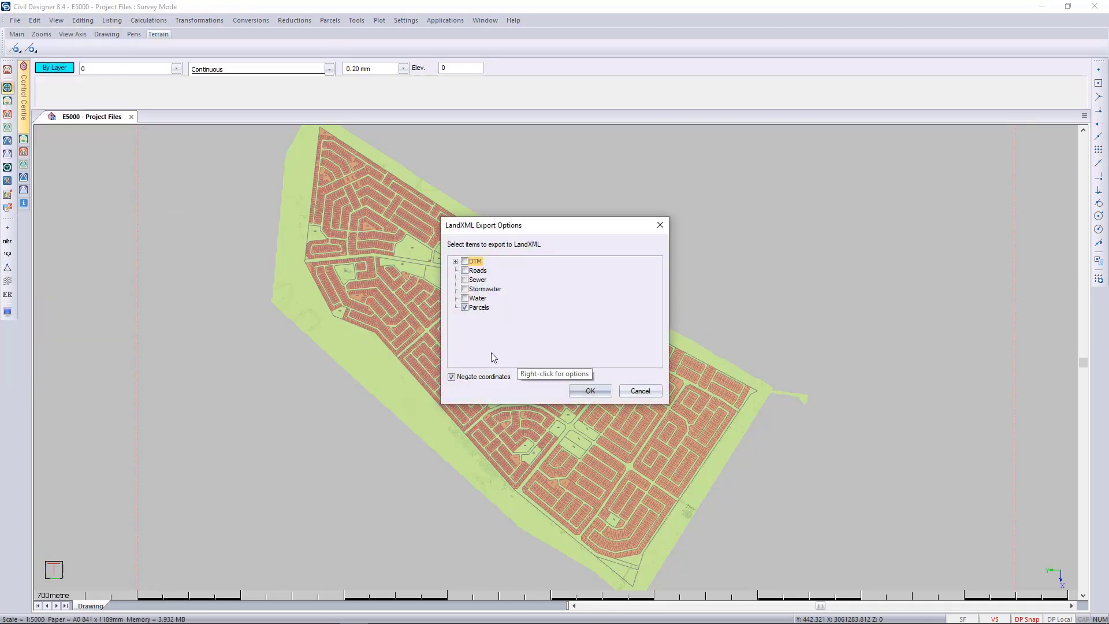
click(494, 378)
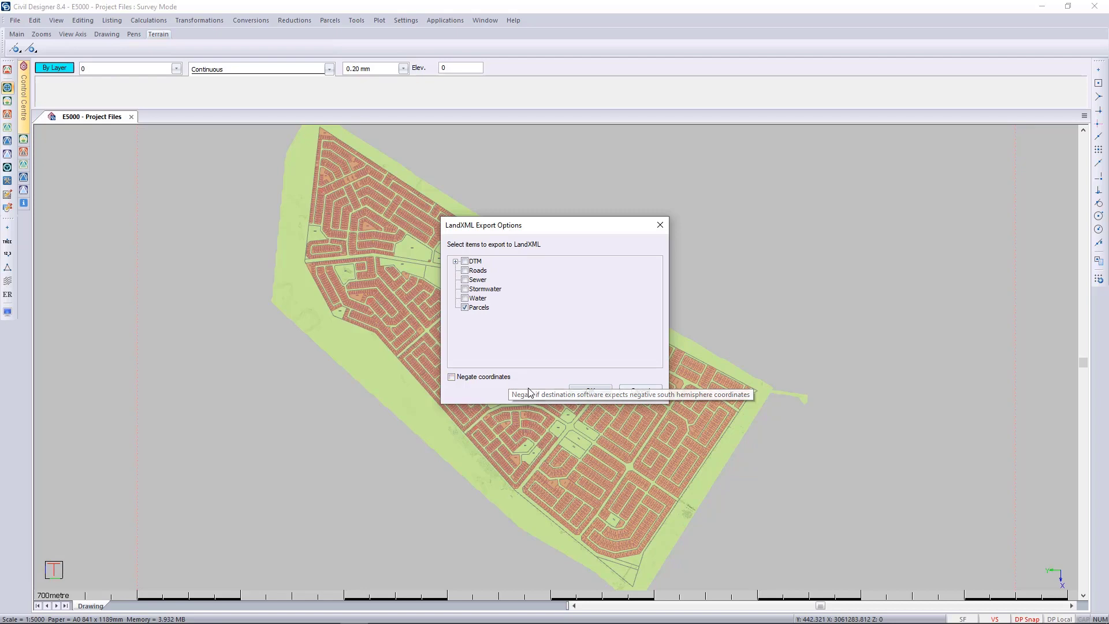
click(590, 391)
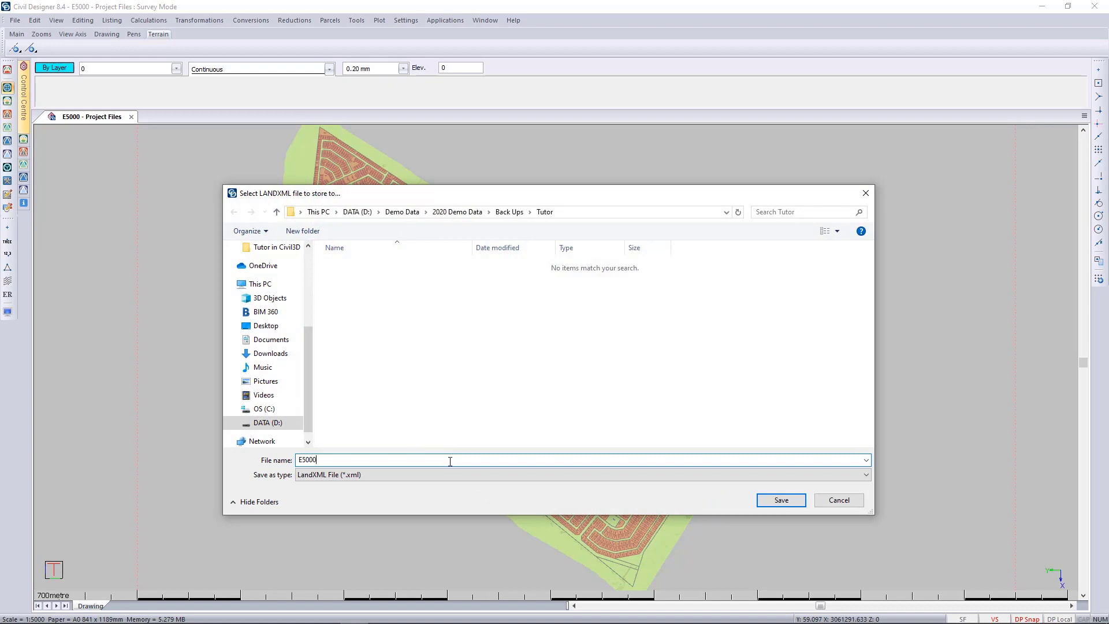
click(792, 501)
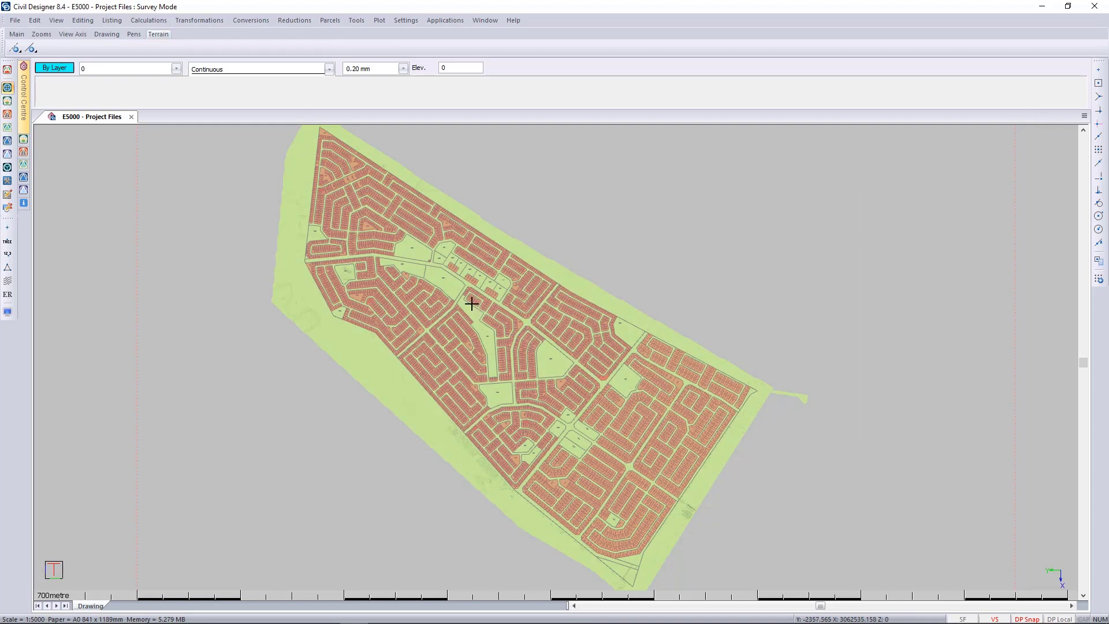
Remove all parcels from the drawing and import them from the E5000 LandXML file with coordinate negation turned off.
click(332, 21)
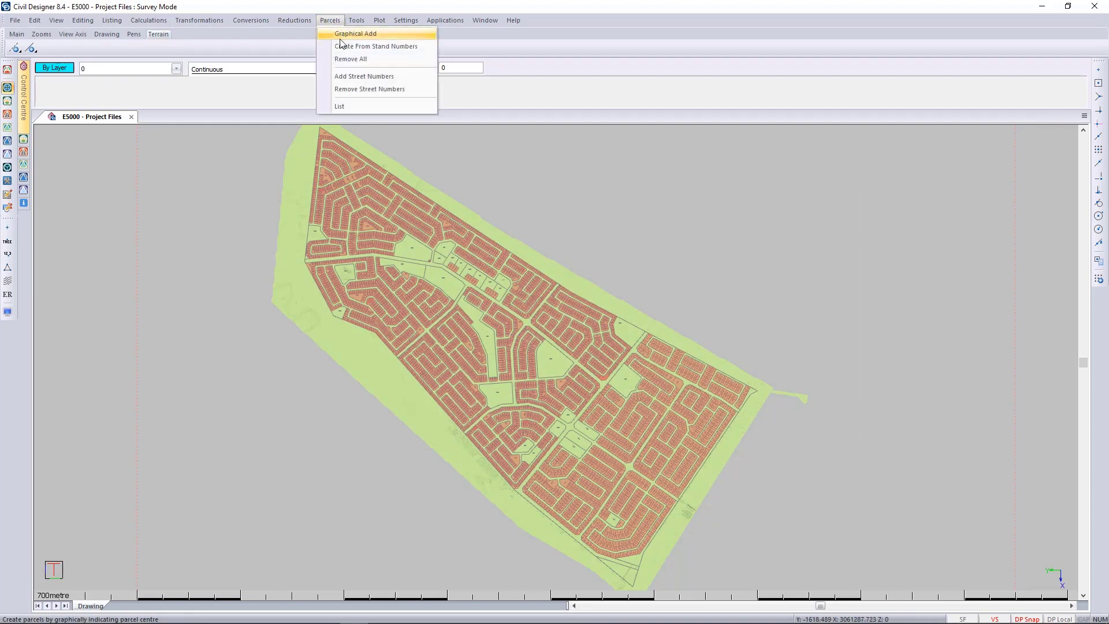
click(351, 58)
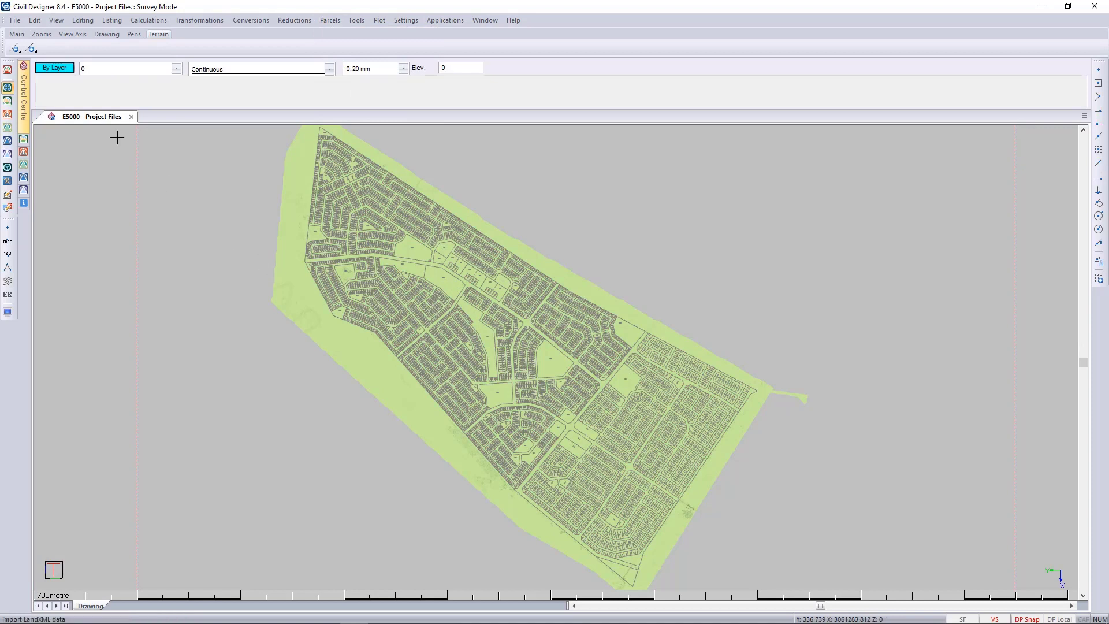
click(15, 20)
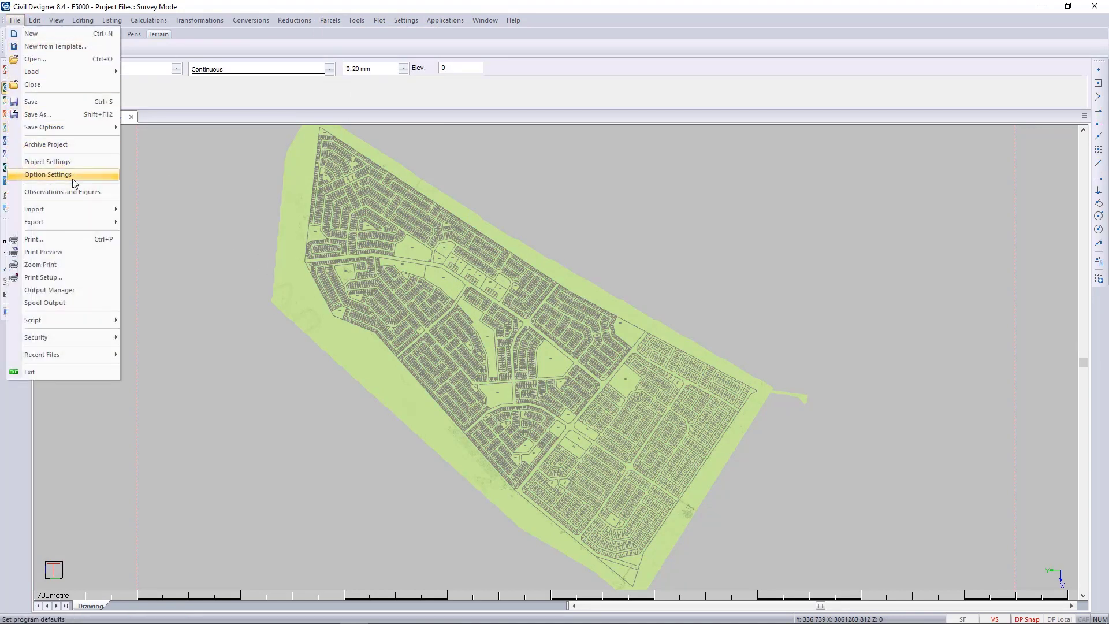
mouse_move(86, 211)
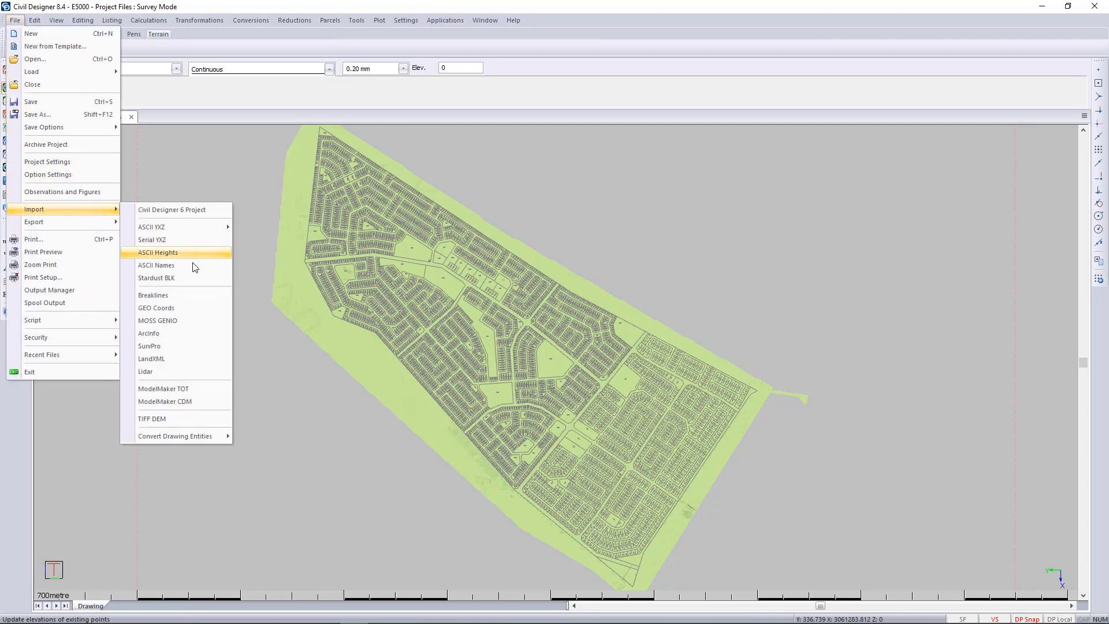
click(217, 359)
click(397, 266)
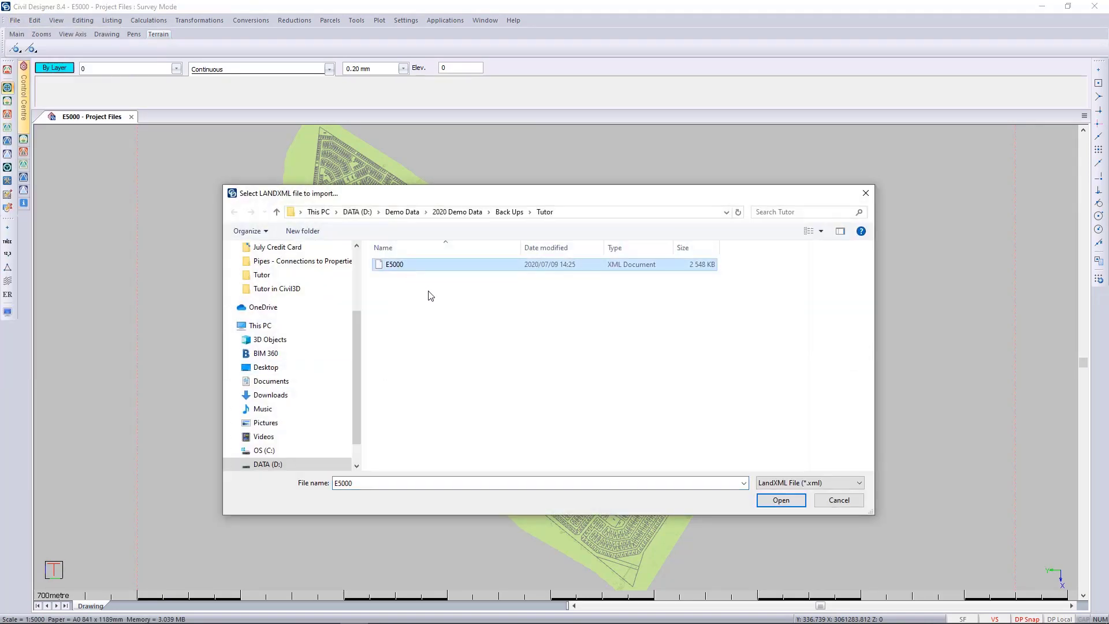
click(779, 500)
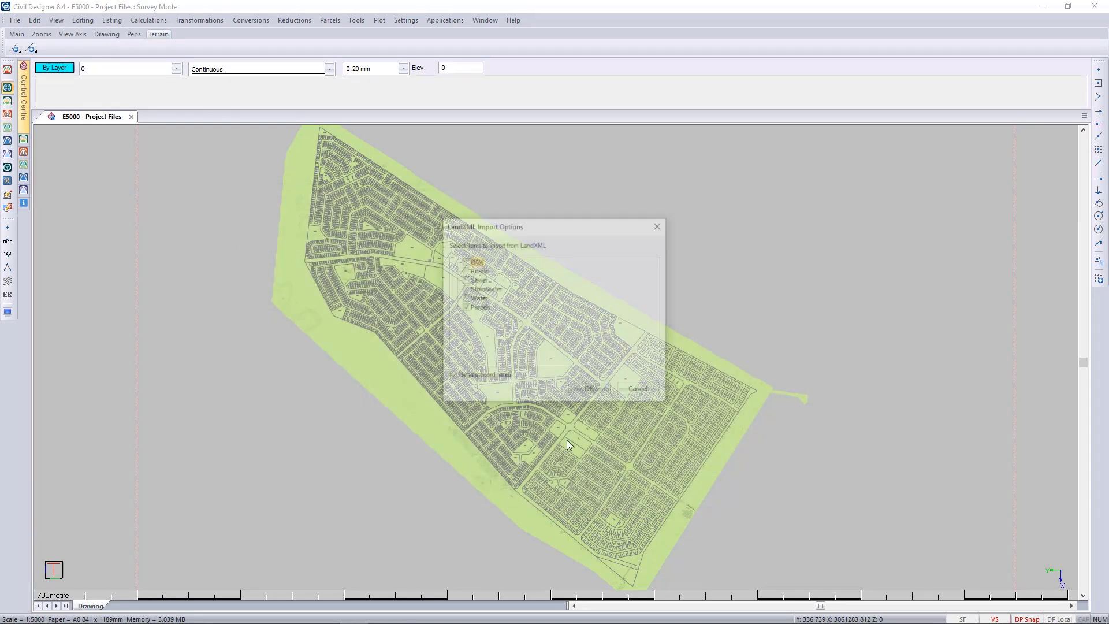
click(477, 376)
click(590, 390)
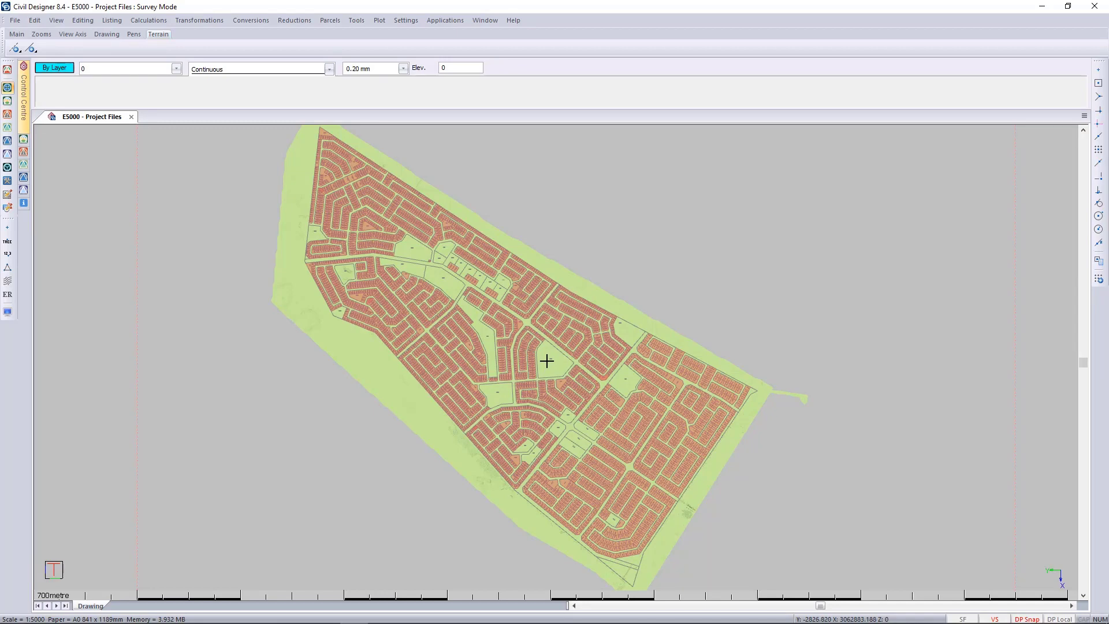
Turn on the sewer layout in the display settings.
click(8, 311)
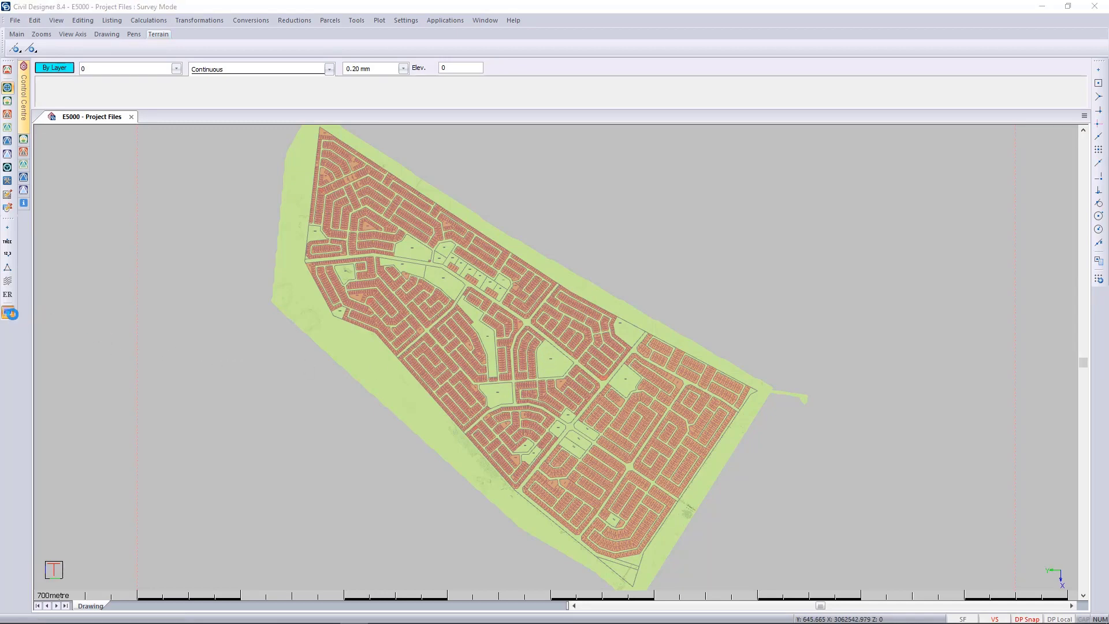
click(436, 229)
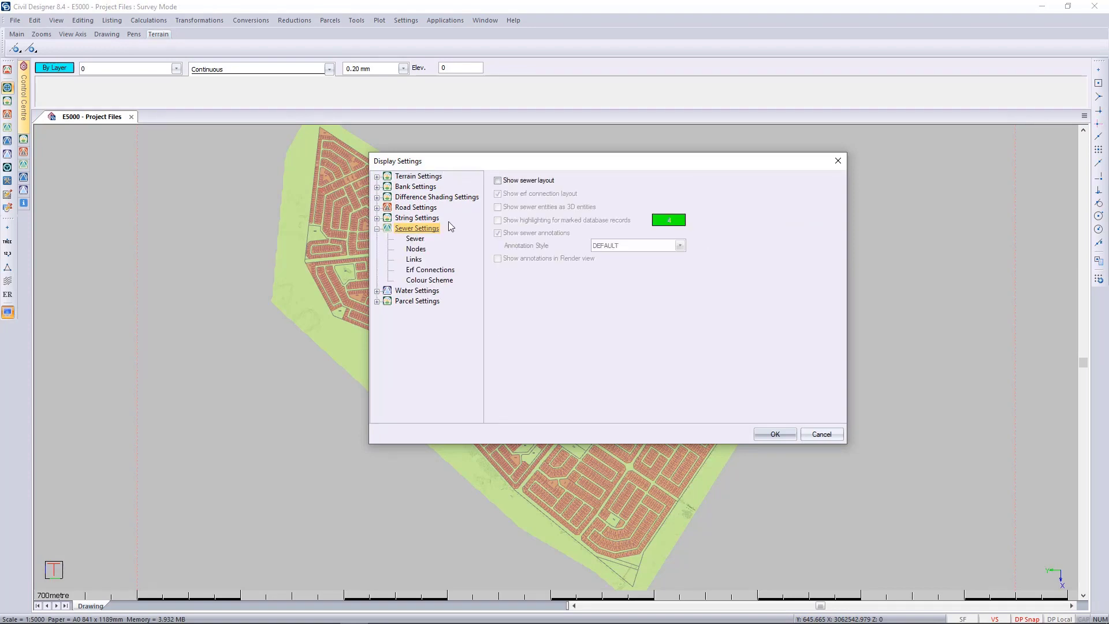
click(527, 179)
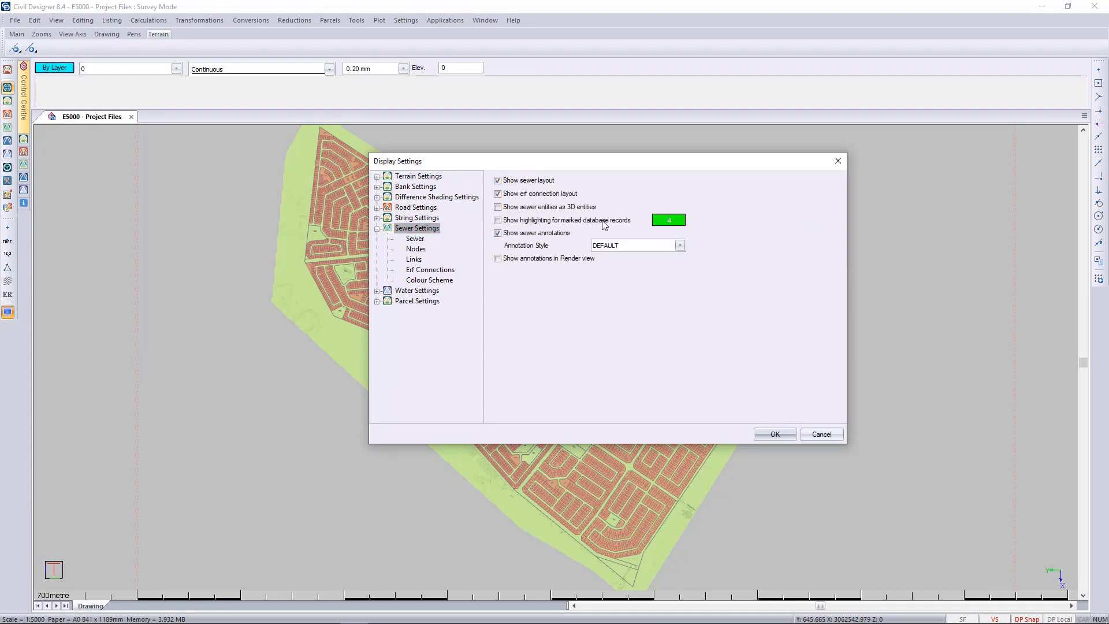
click(775, 434)
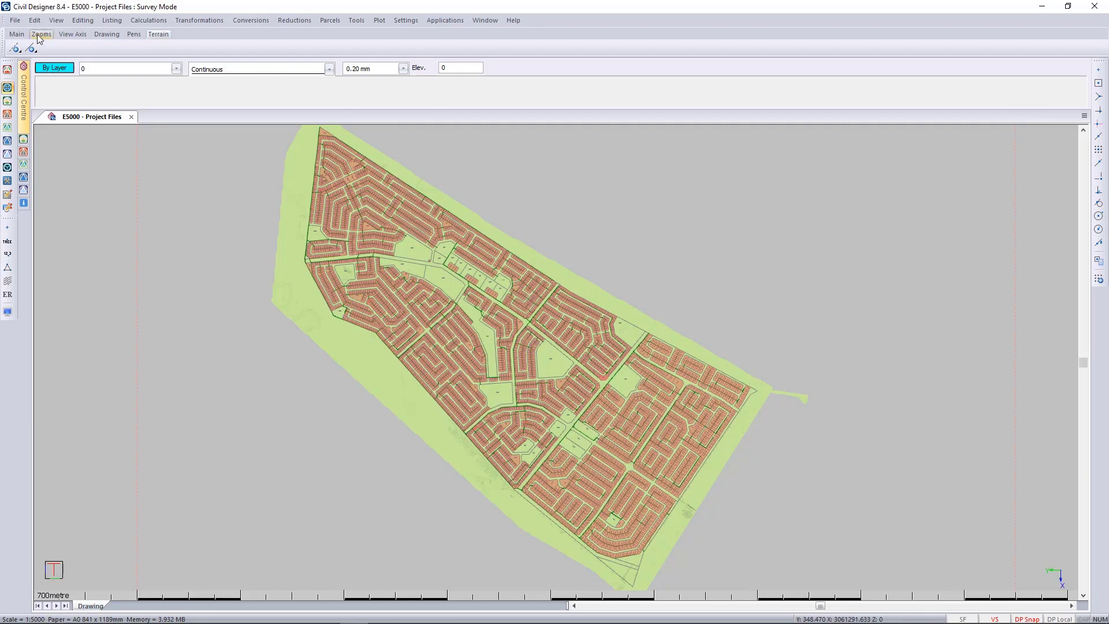
Switch to Sewer mode and enable Dynamic Inflow Update in the sewer design parameters.
click(8, 128)
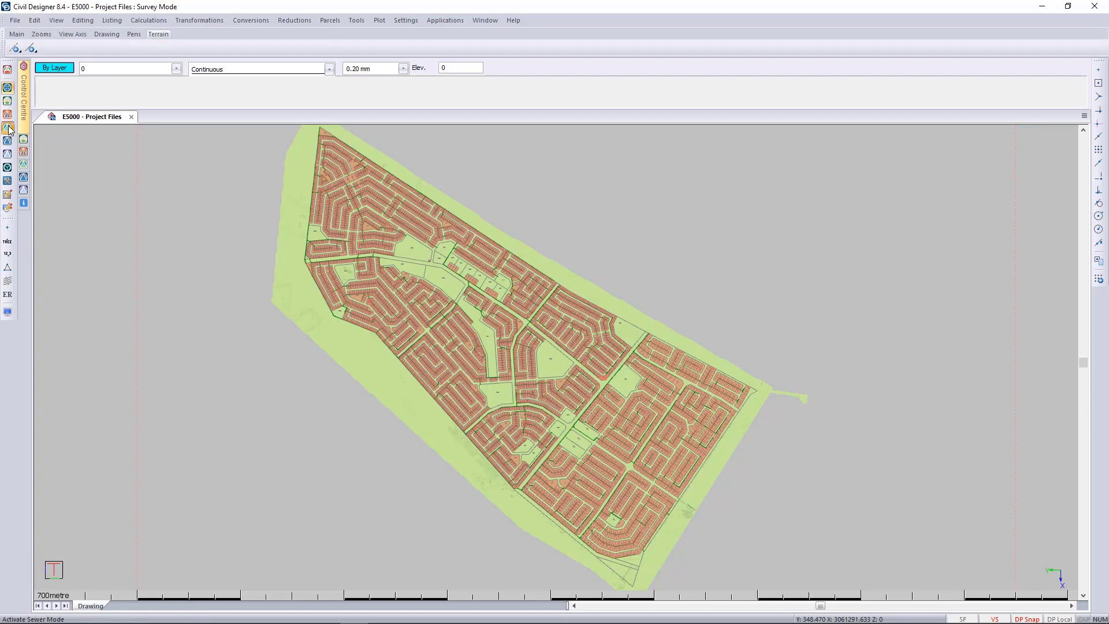
click(42, 22)
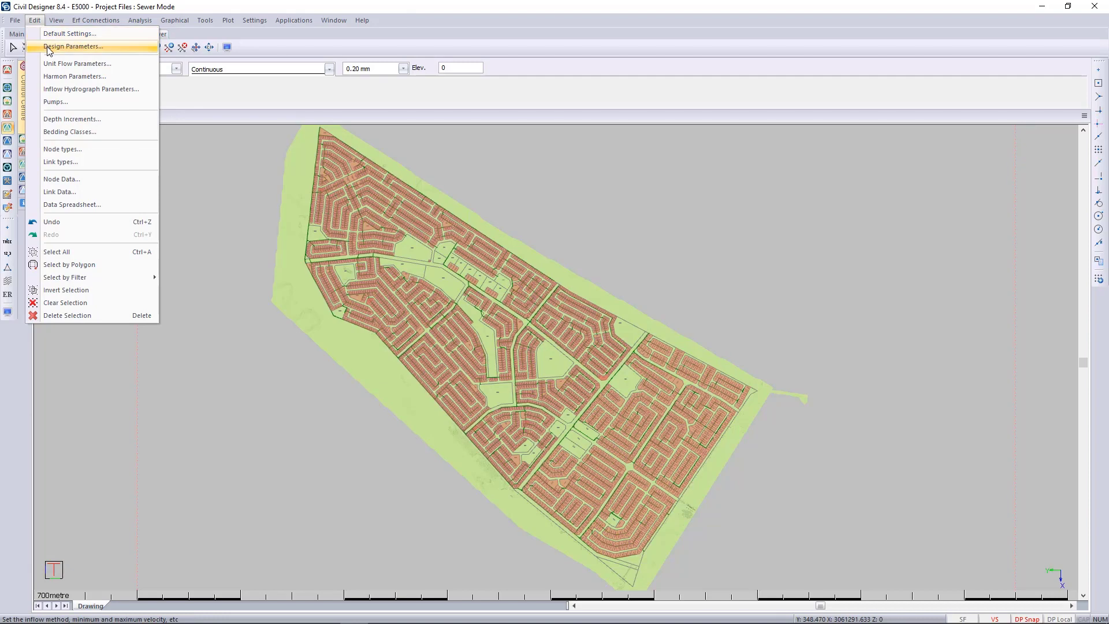
click(49, 49)
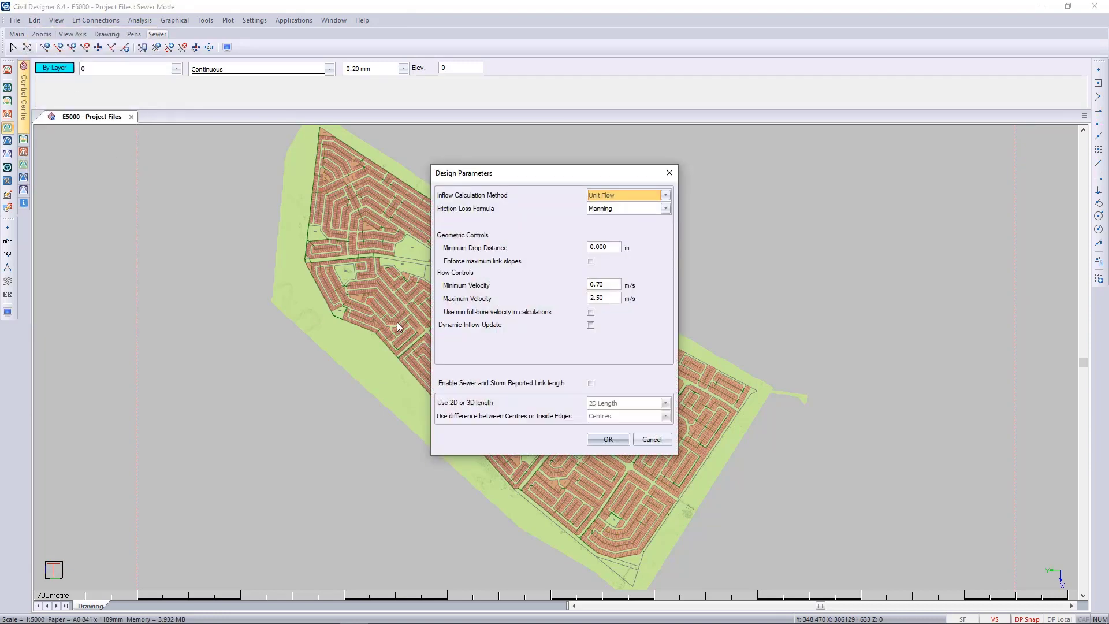
click(591, 326)
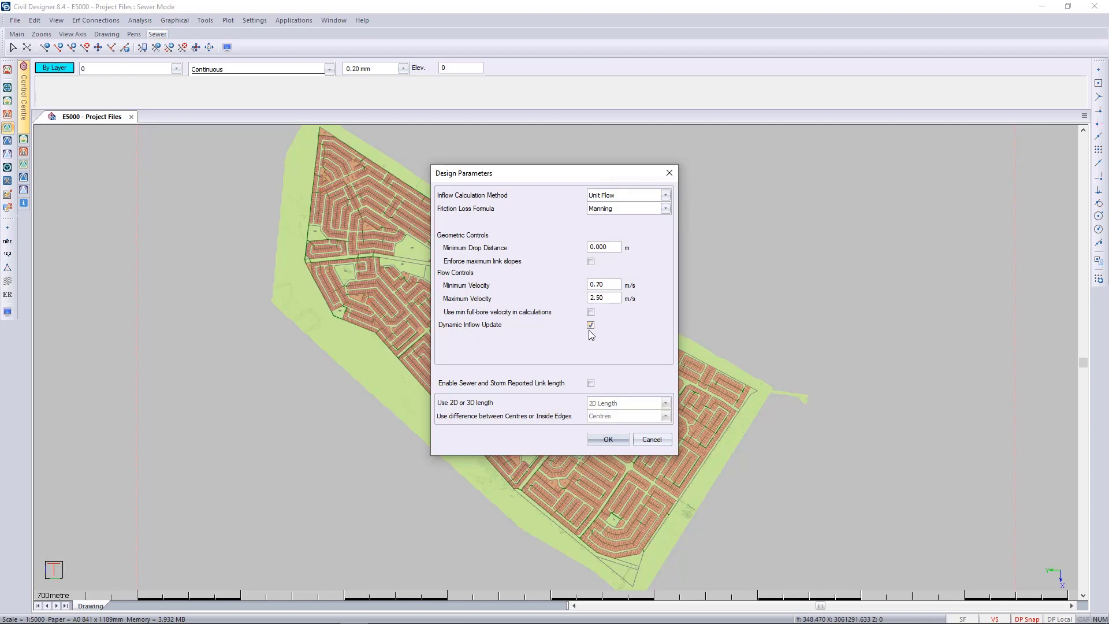
click(610, 438)
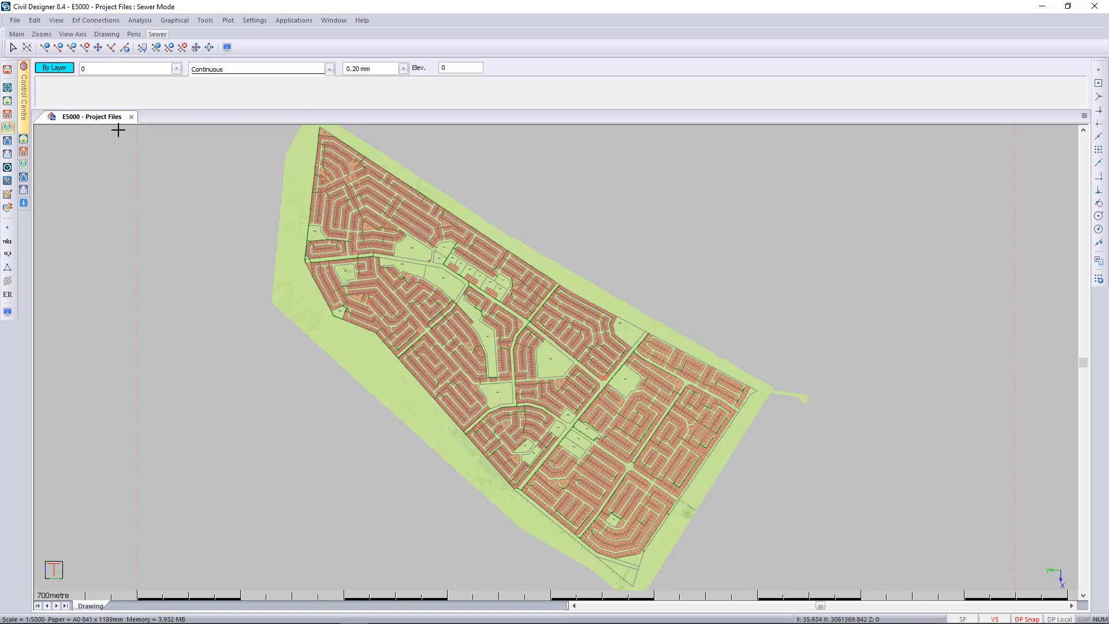
Set the Unit Flow Inflow Class in the erf connection defaults to Low Income.
click(97, 22)
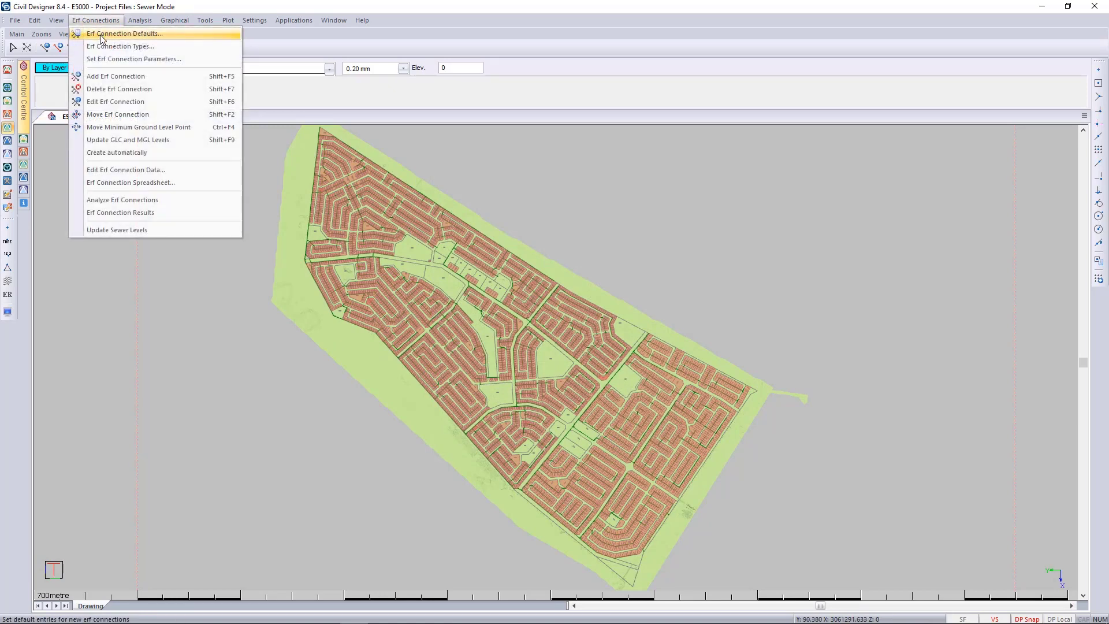
click(100, 34)
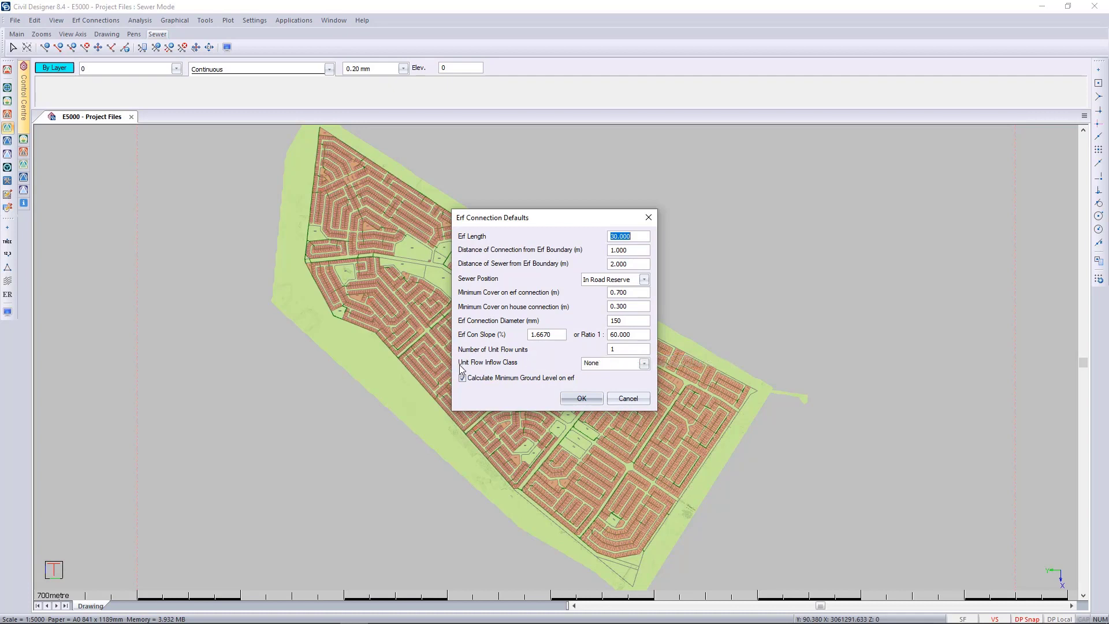
click(643, 363)
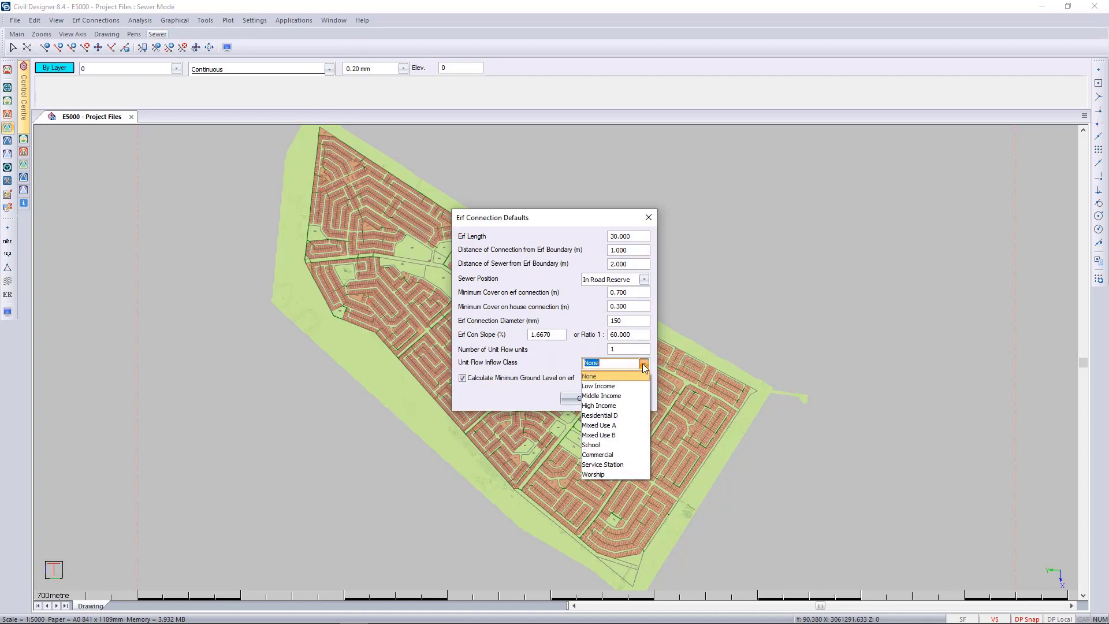
click(618, 386)
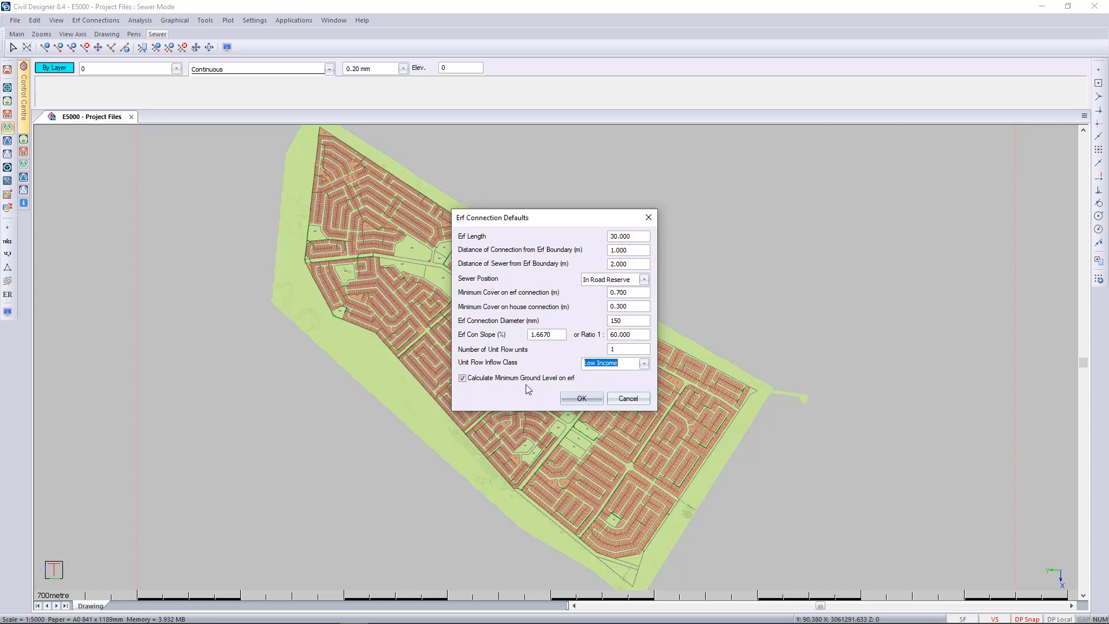
click(571, 397)
Begin automatic erf connection creation and set the sewer position to Inside erf in its connection defaults.
click(106, 22)
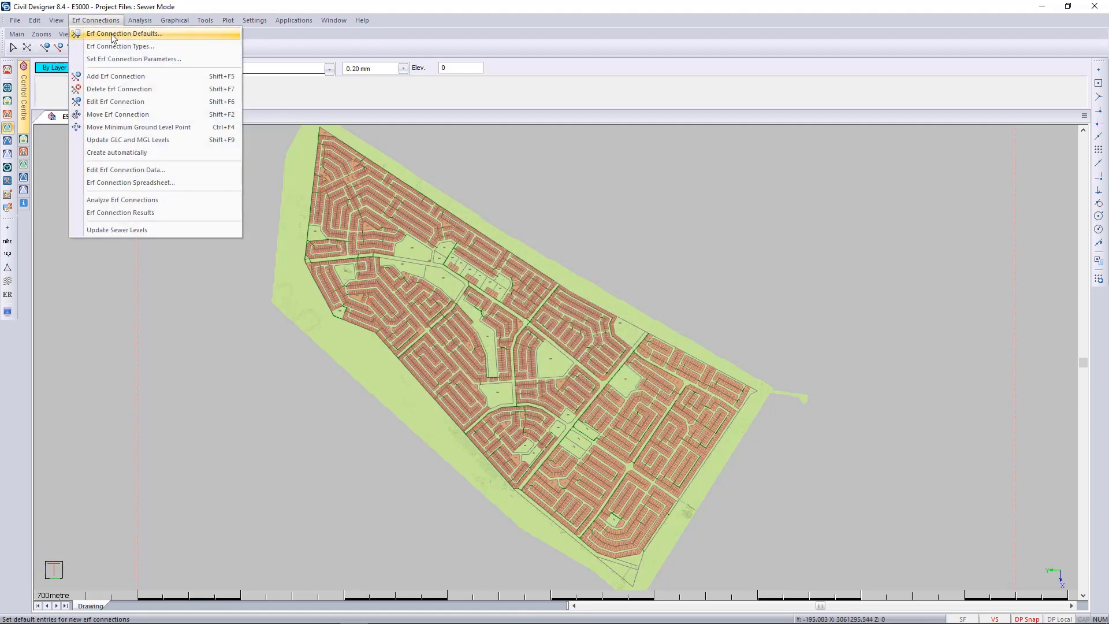
click(145, 154)
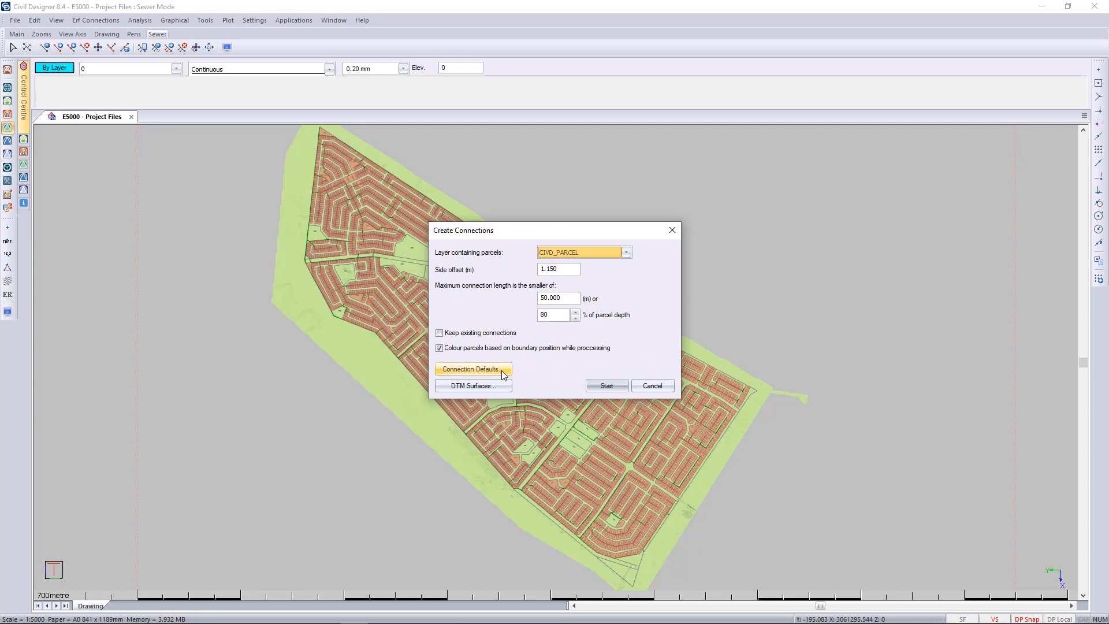
click(501, 369)
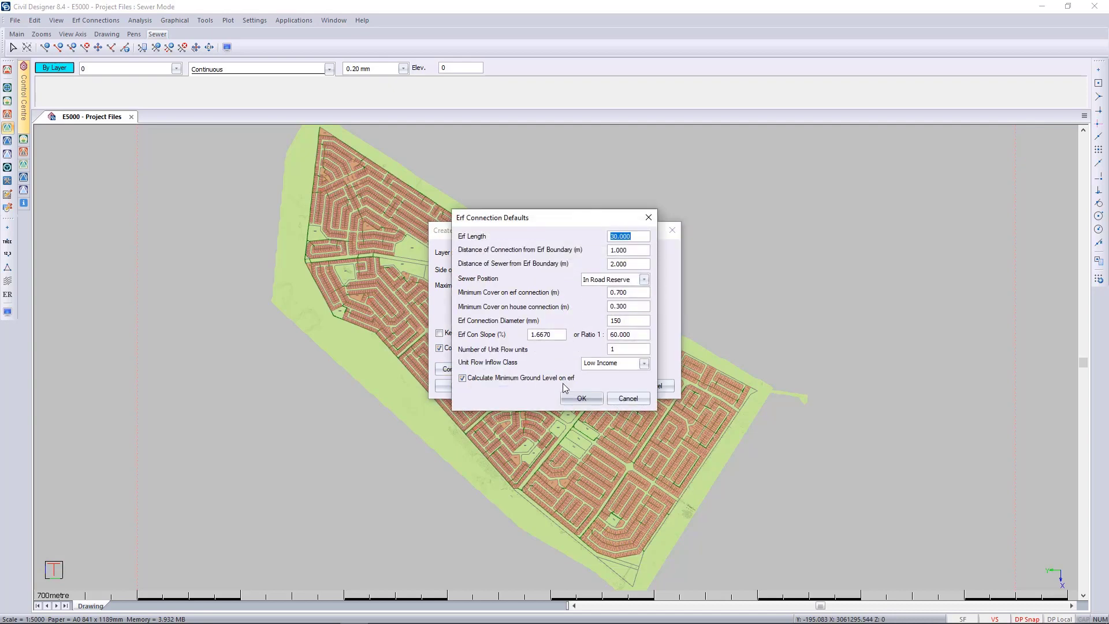
click(644, 280)
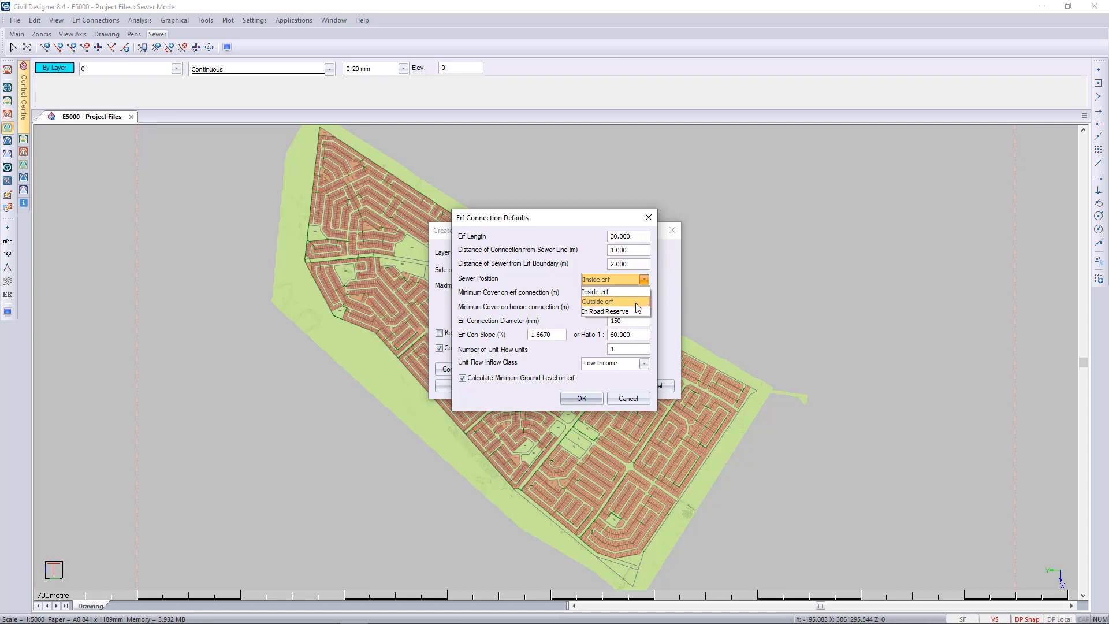
click(531, 280)
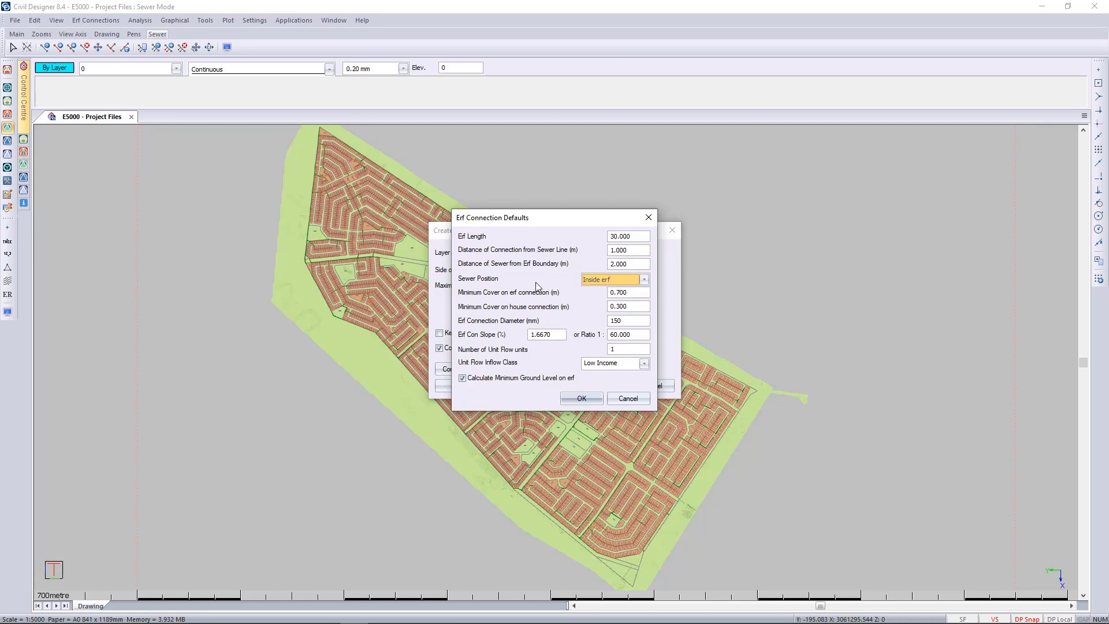
click(579, 398)
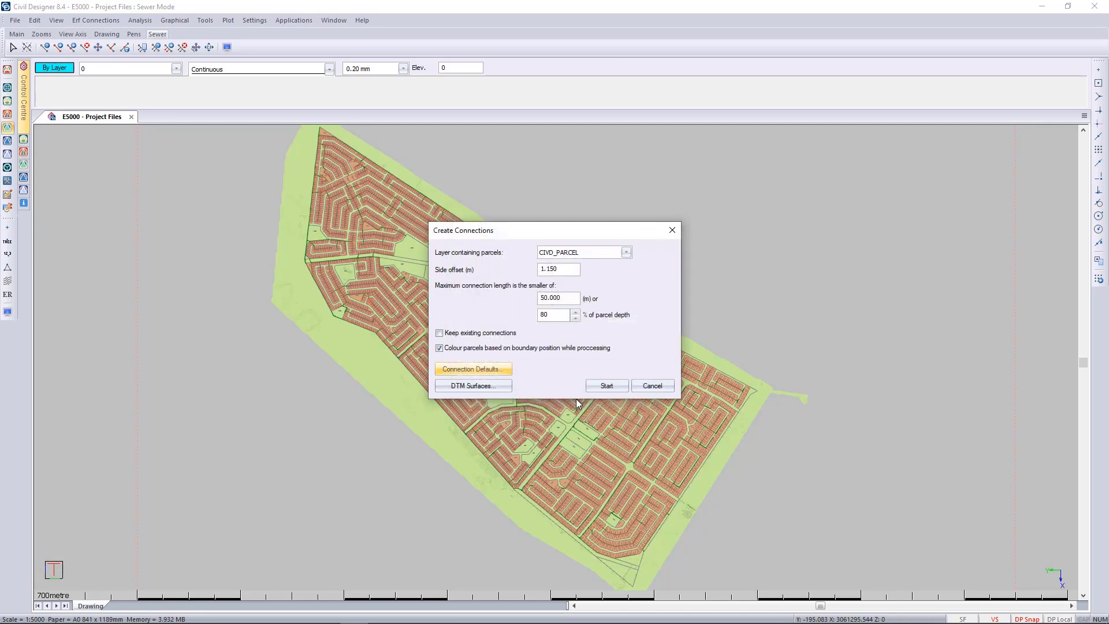
Set the intermediate and hard material DTM surfaces to None, declining activation of Surface 2.
click(478, 389)
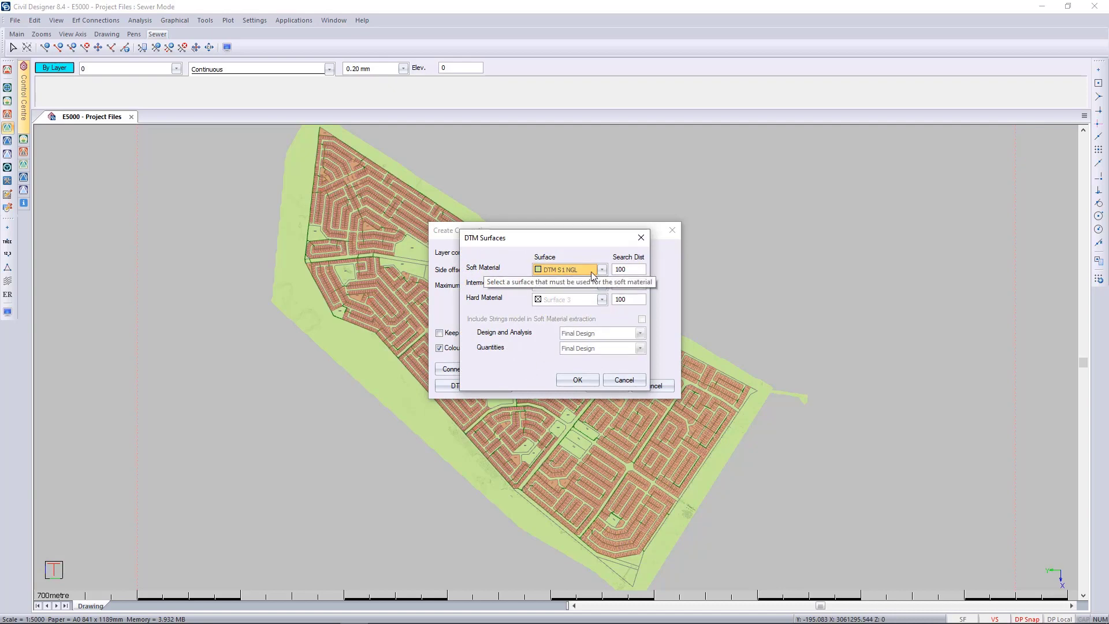
click(577, 380)
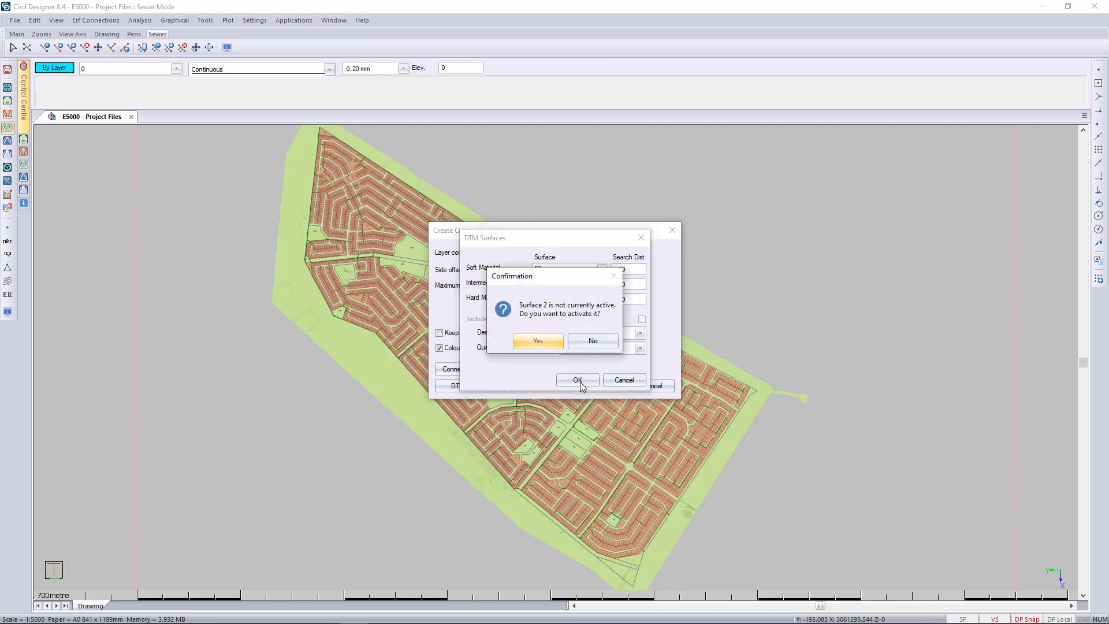
click(587, 340)
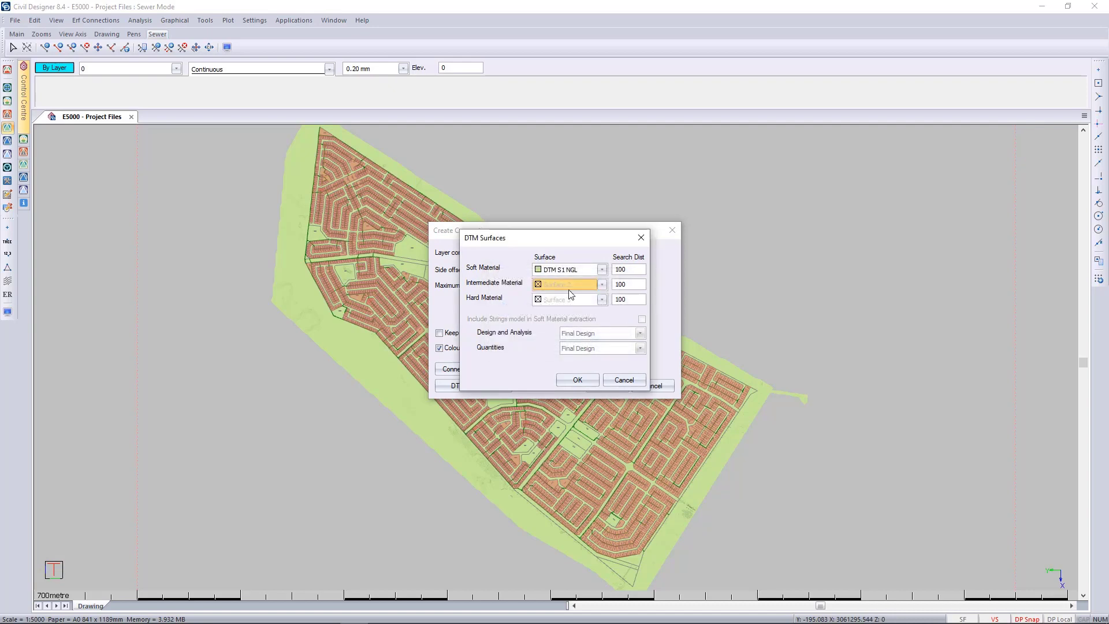
click(580, 287)
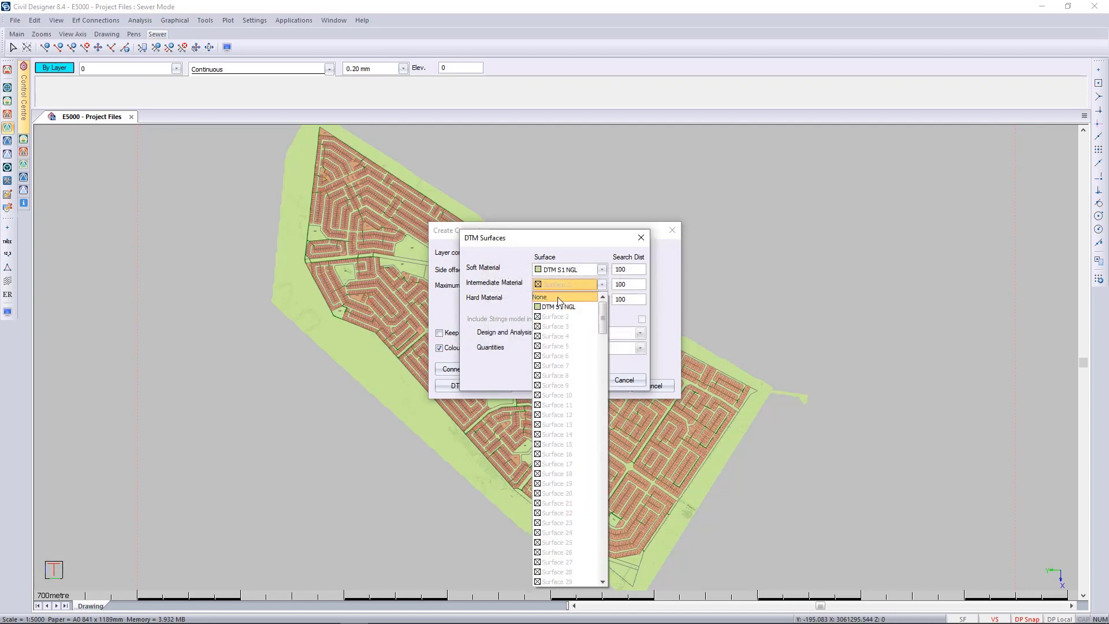
click(560, 302)
click(560, 300)
click(557, 315)
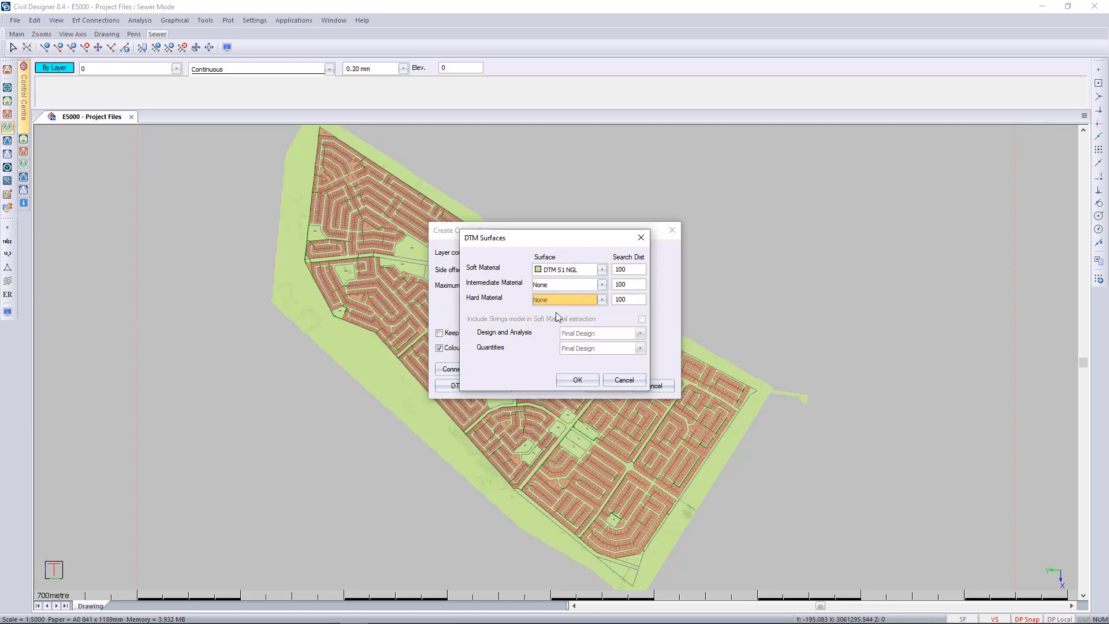
click(581, 384)
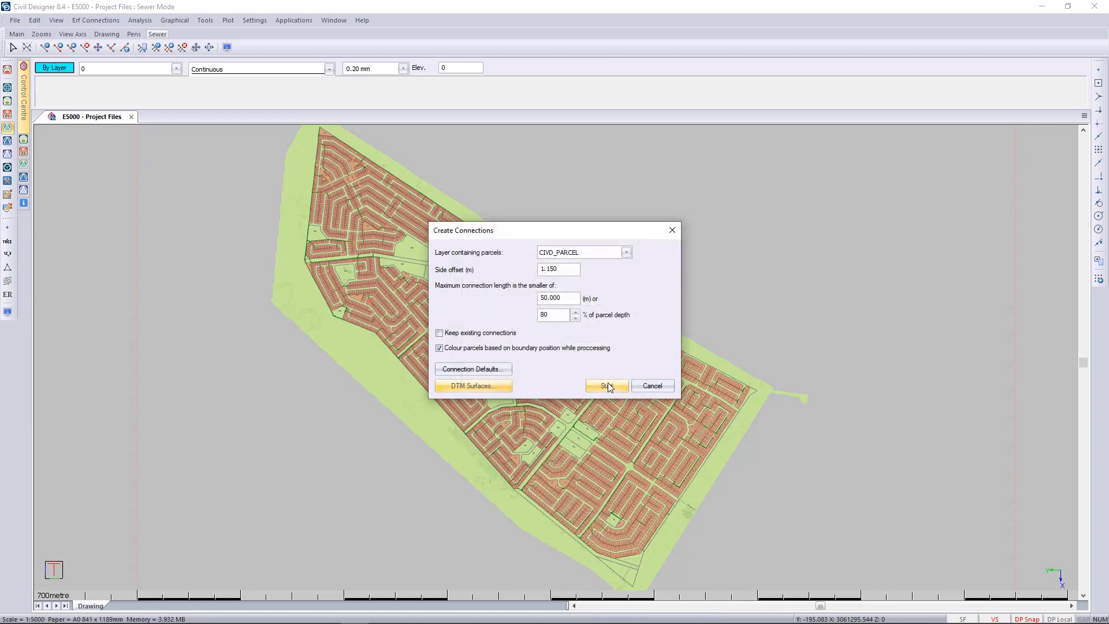
Create the erf connections for the parcels on layer CIVD_PARCEL and list the parcels that could not be connected.
click(607, 385)
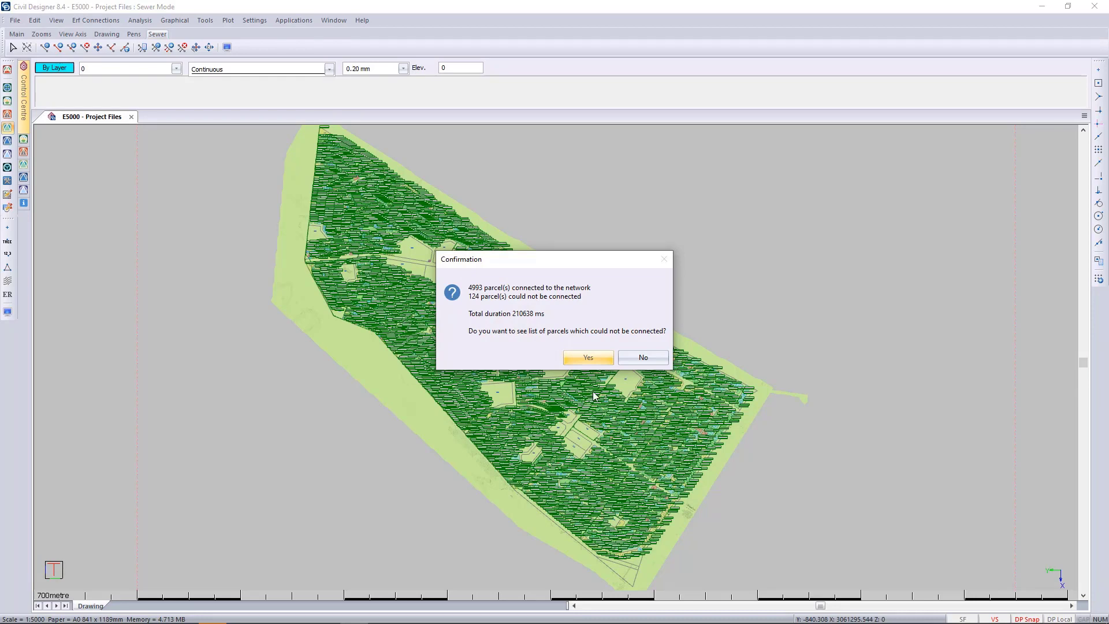
click(591, 356)
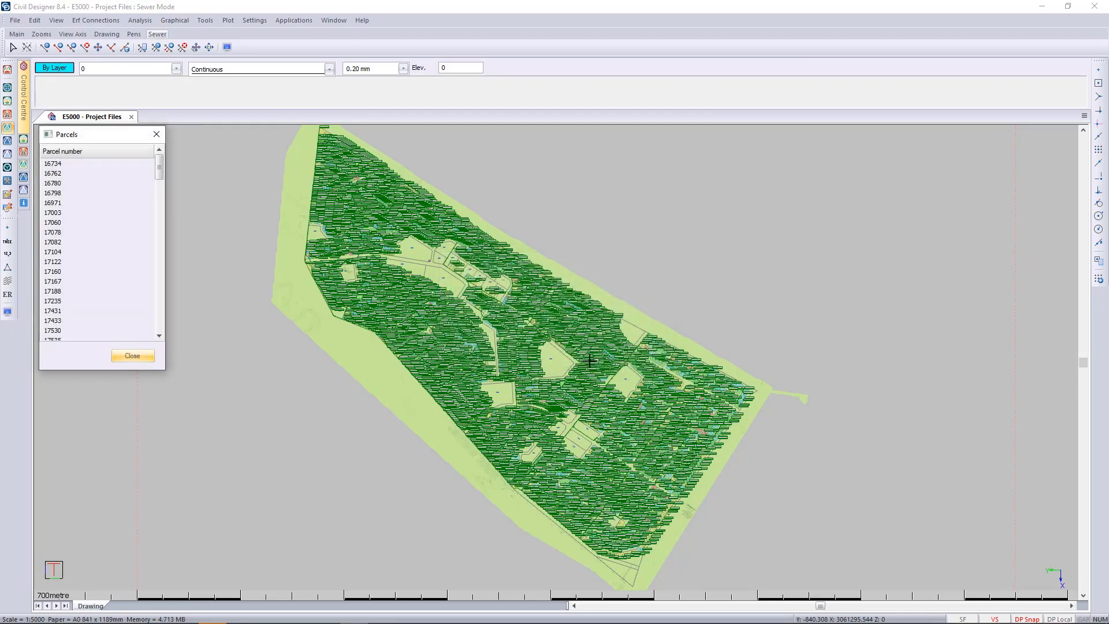
Turn off the Minimum Ground Level on Erf display for the sewer erf connections.
click(7, 312)
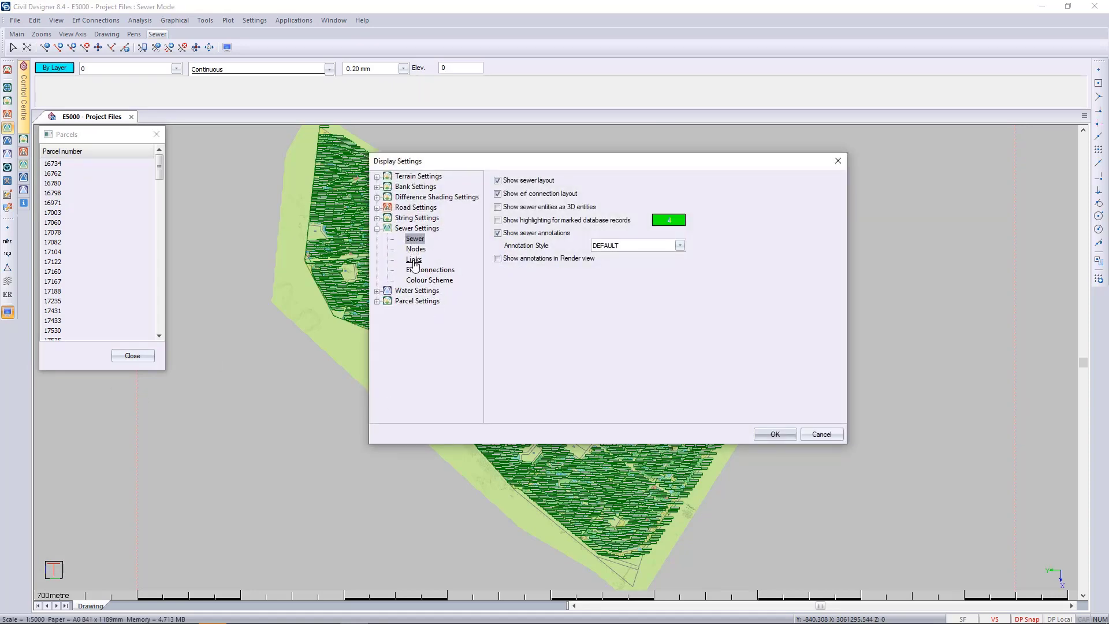
click(429, 270)
click(554, 276)
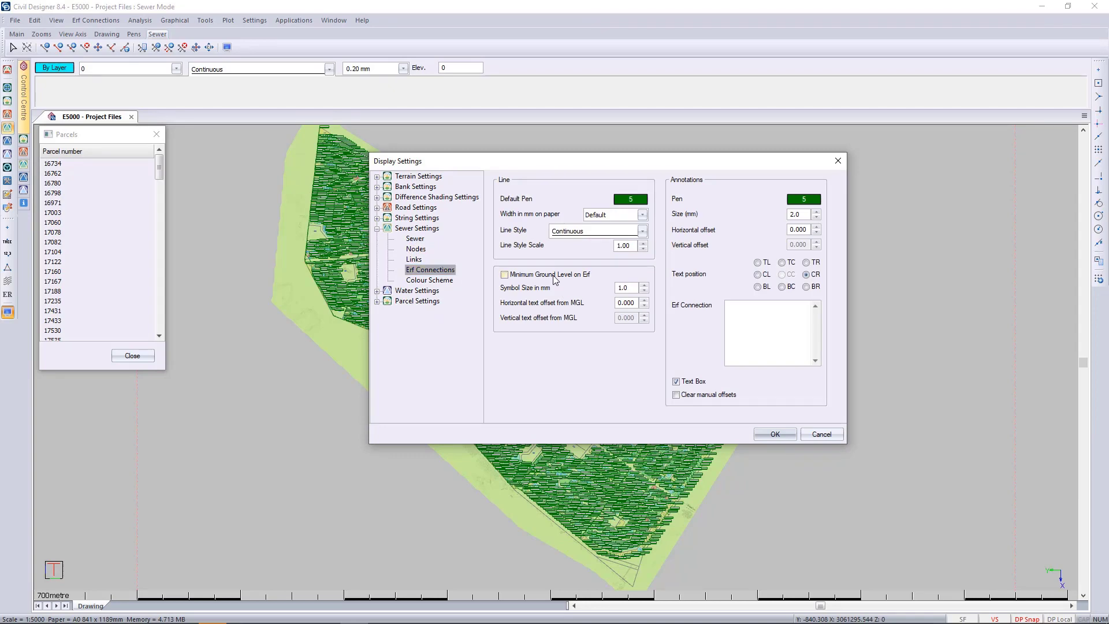
click(774, 435)
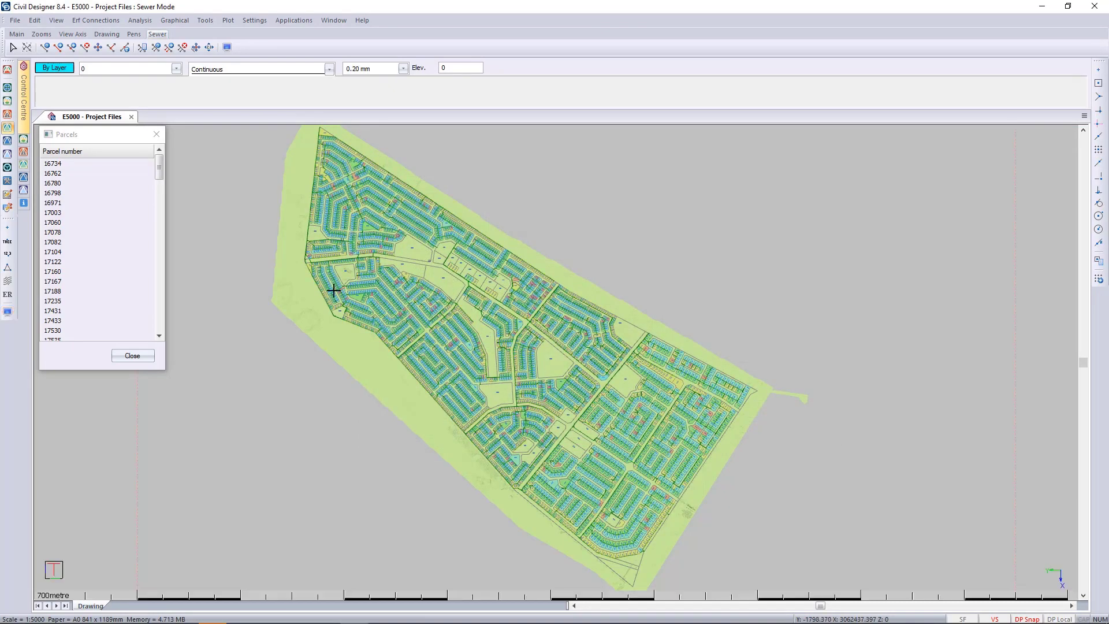
Locate unconnected parcels 16734 and 16762 from the list and examine their position relative to the sewer lines.
click(52, 164)
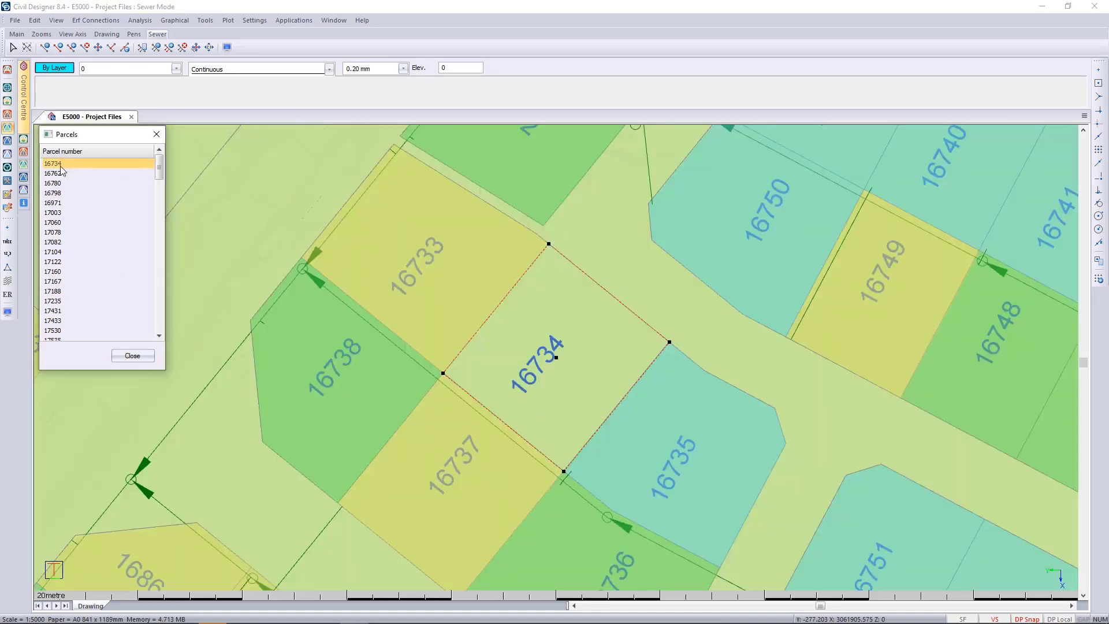
click(52, 174)
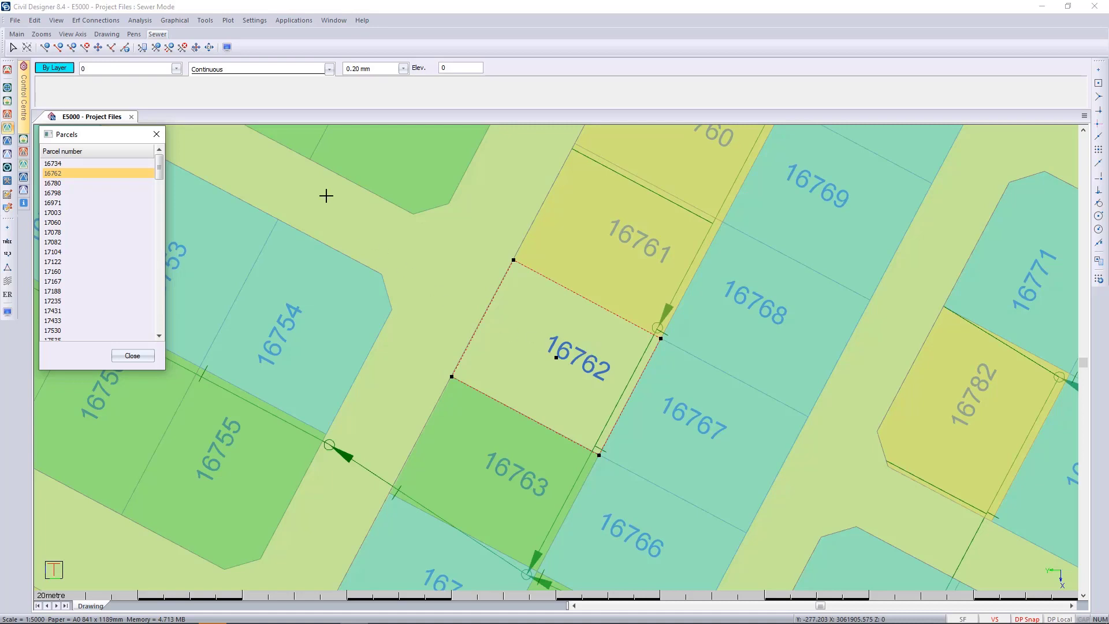
Set the sewer position in the erf connection defaults to Inside erf.
click(103, 23)
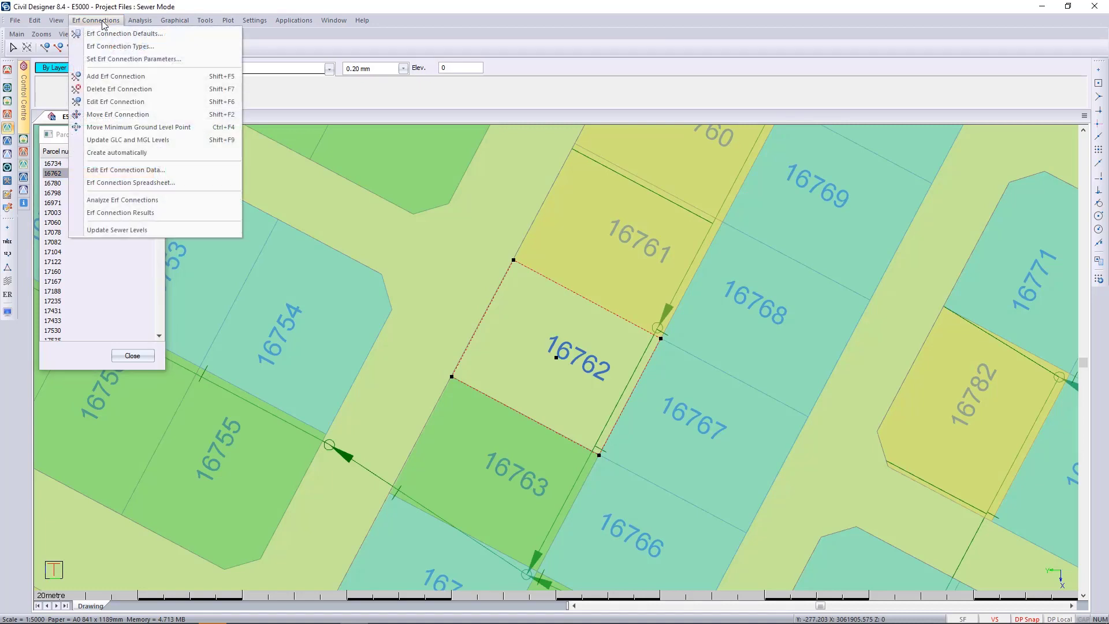
click(107, 34)
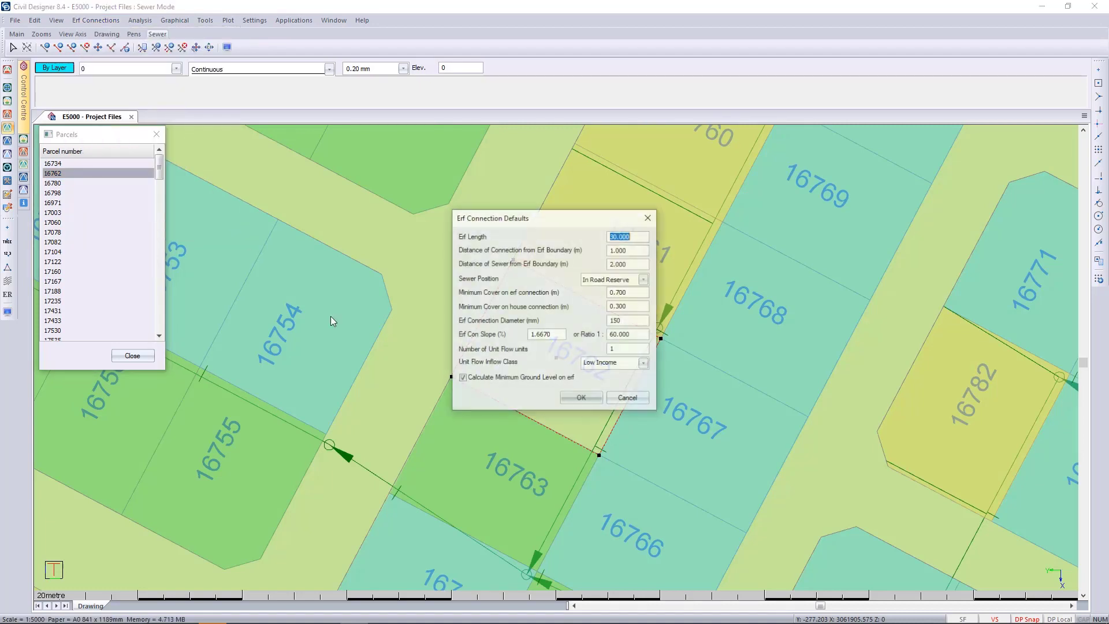
drag(571, 218, 379, 150)
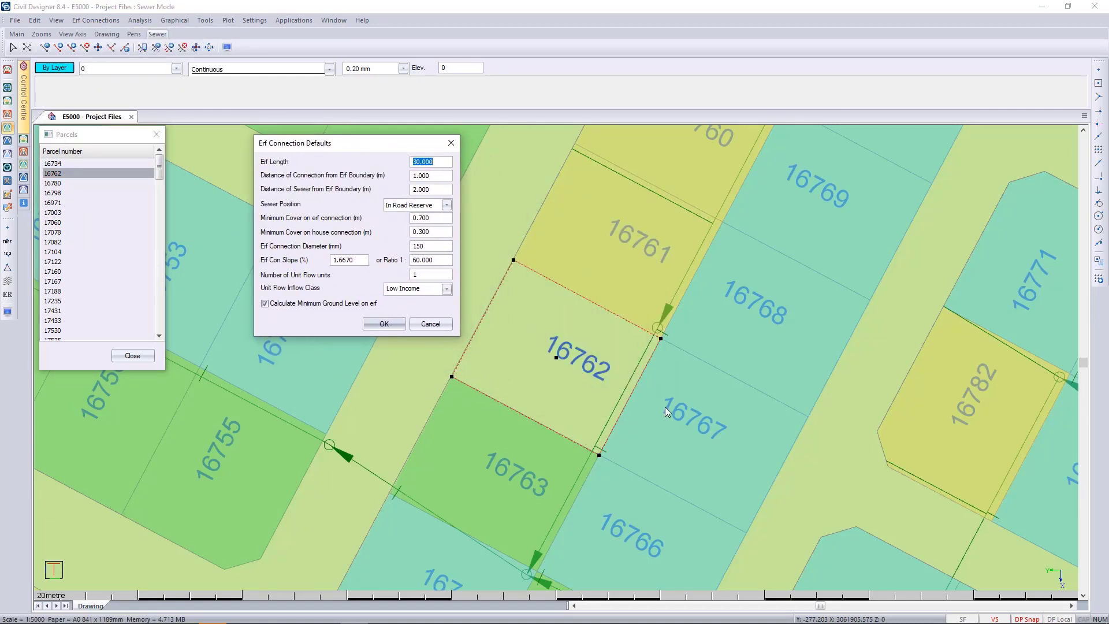
click(428, 208)
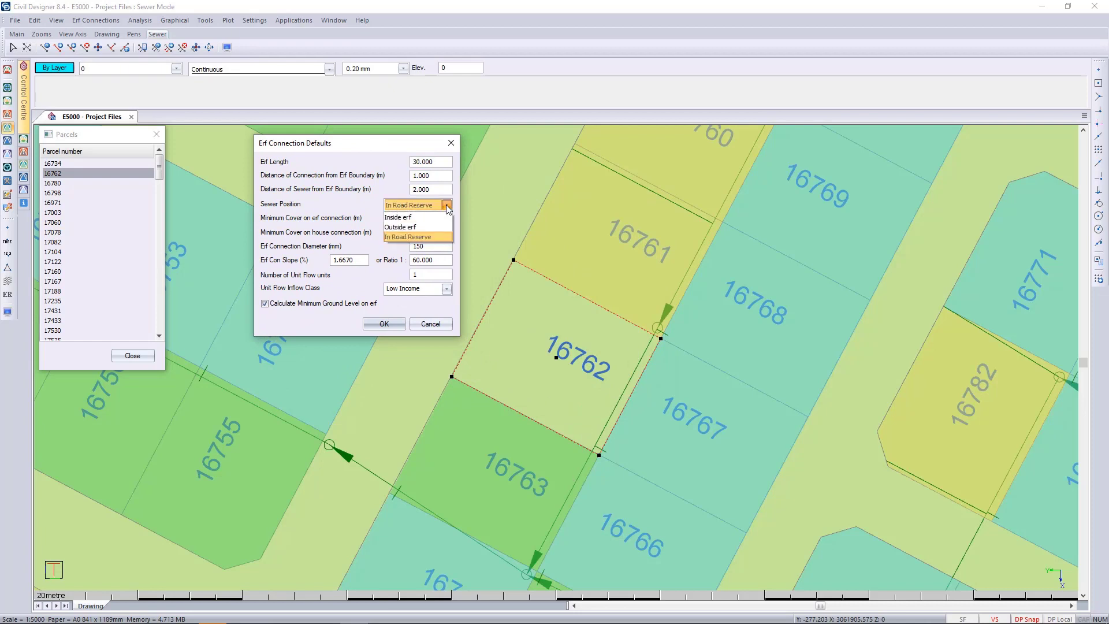
click(426, 218)
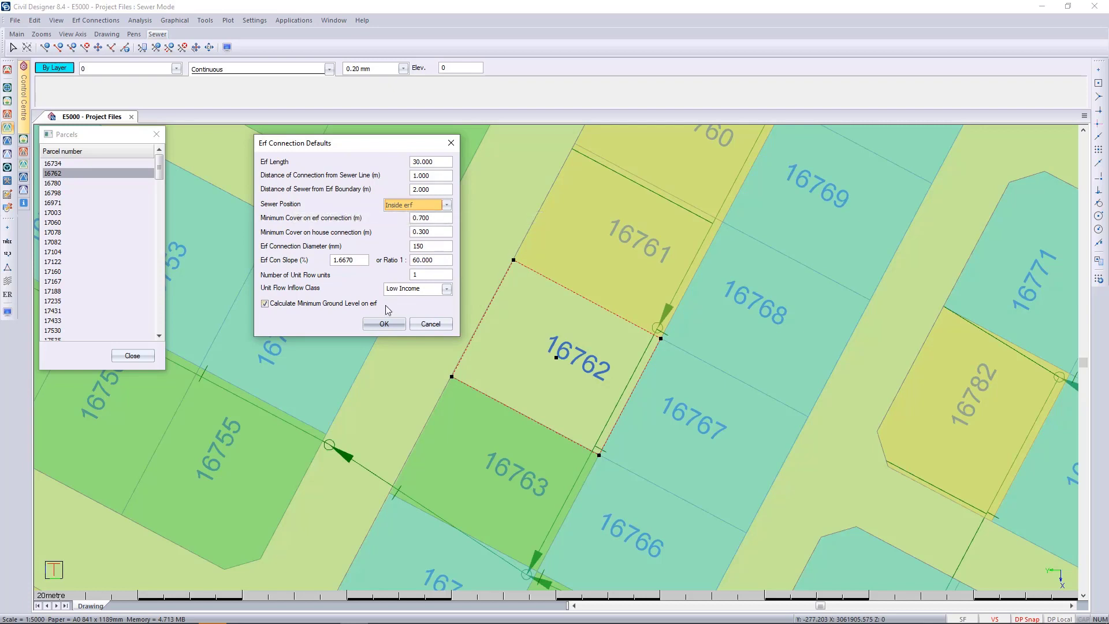
click(384, 325)
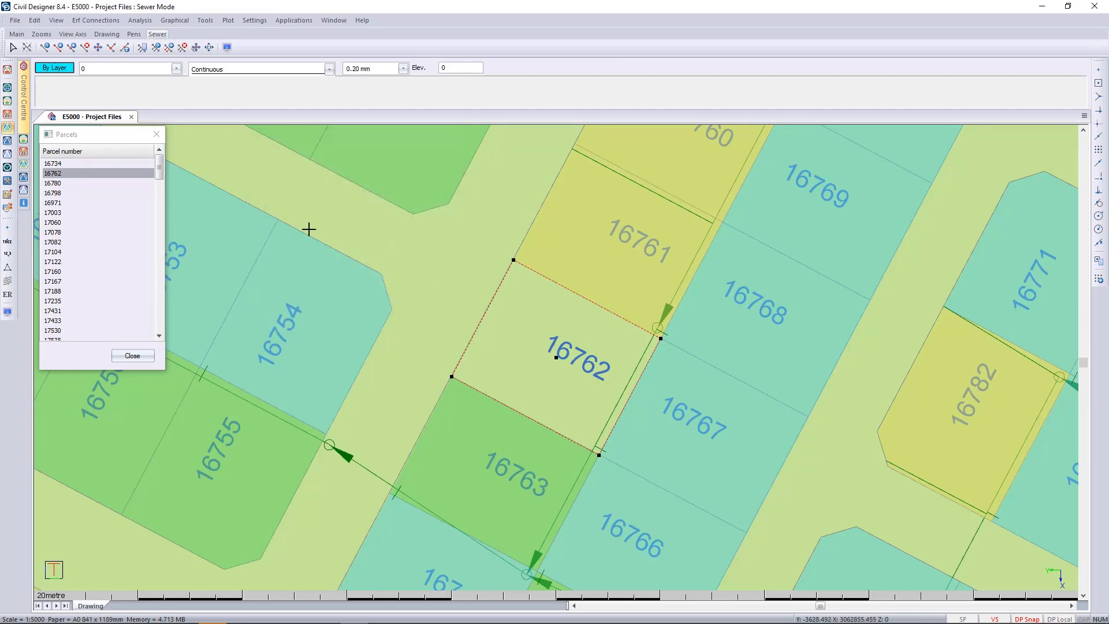
Add an erf connection named 16762 on the sewer link inside parcel 16762, using that parcel for the minimum ground level calculation.
click(96, 20)
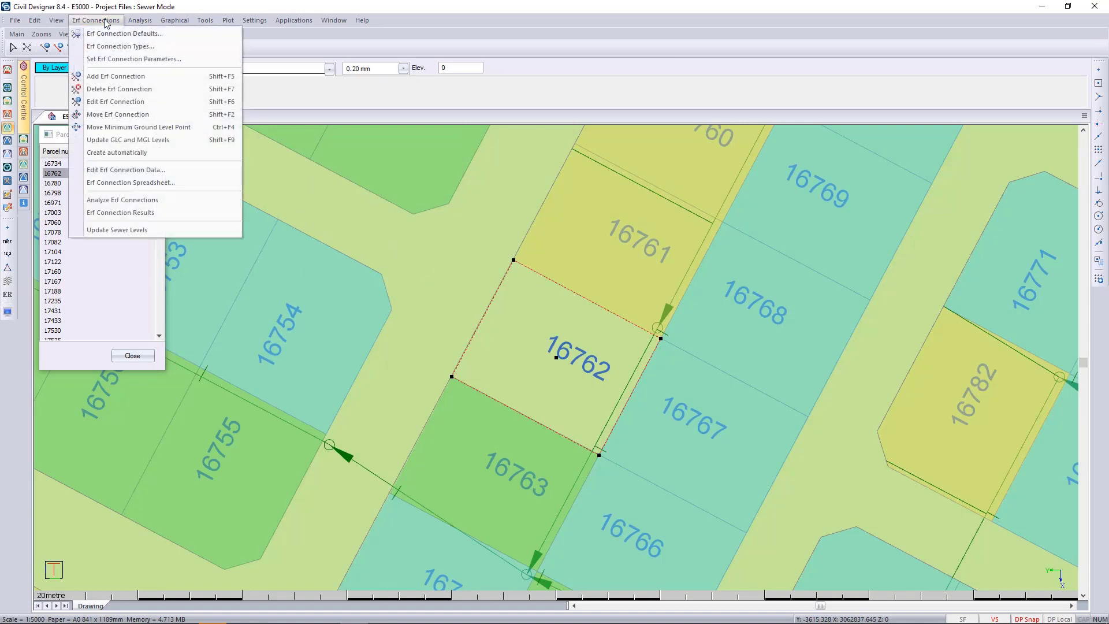
click(116, 76)
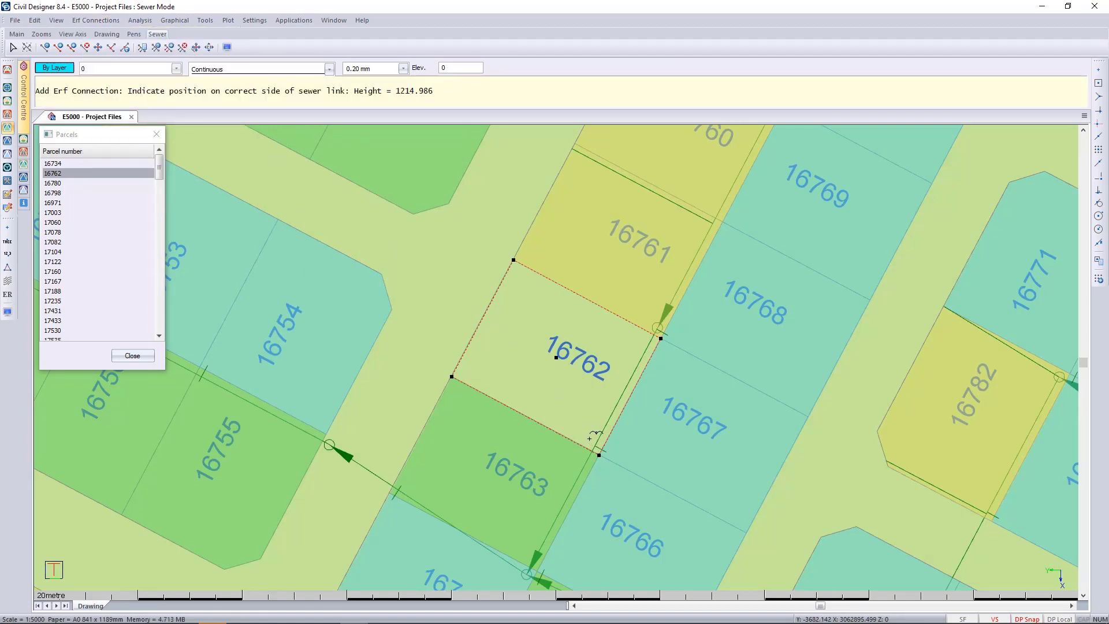
click(587, 441)
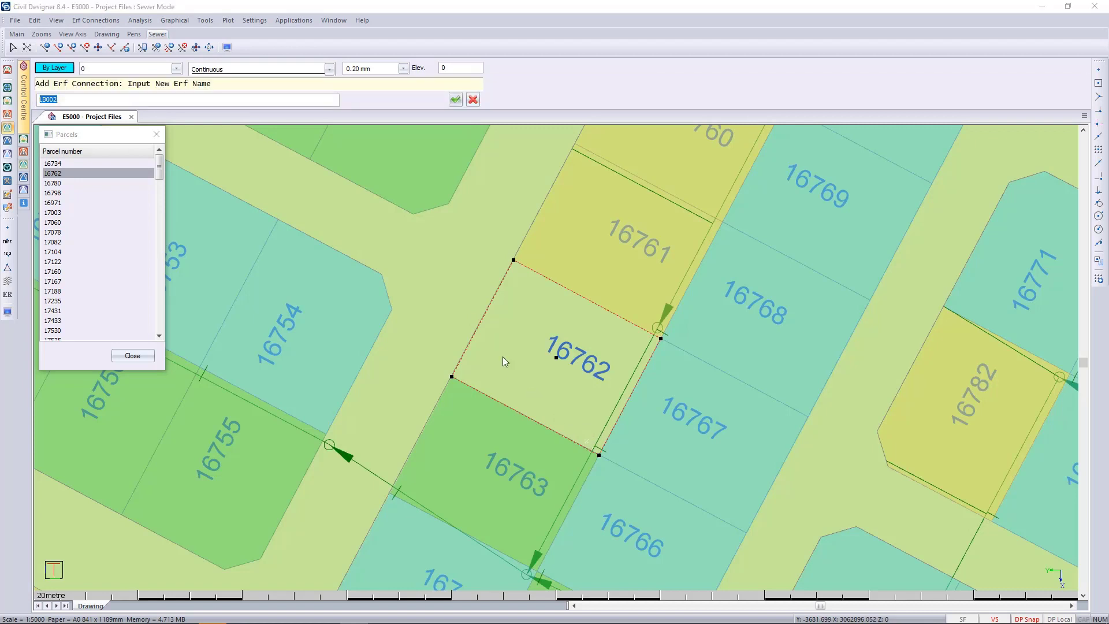
text(16762)
click(456, 99)
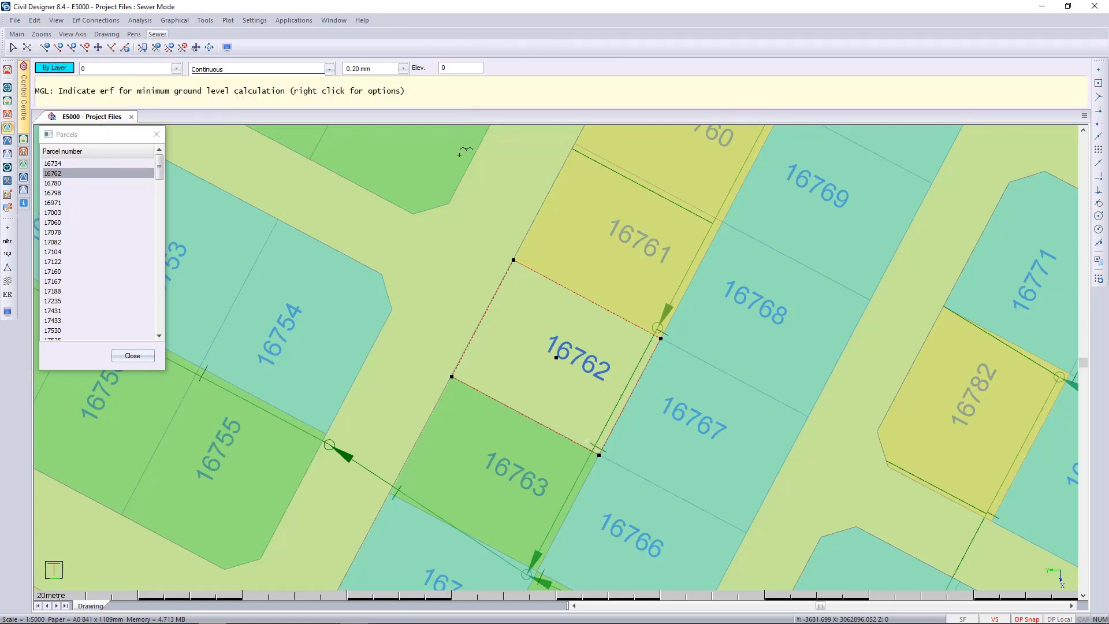
click(565, 380)
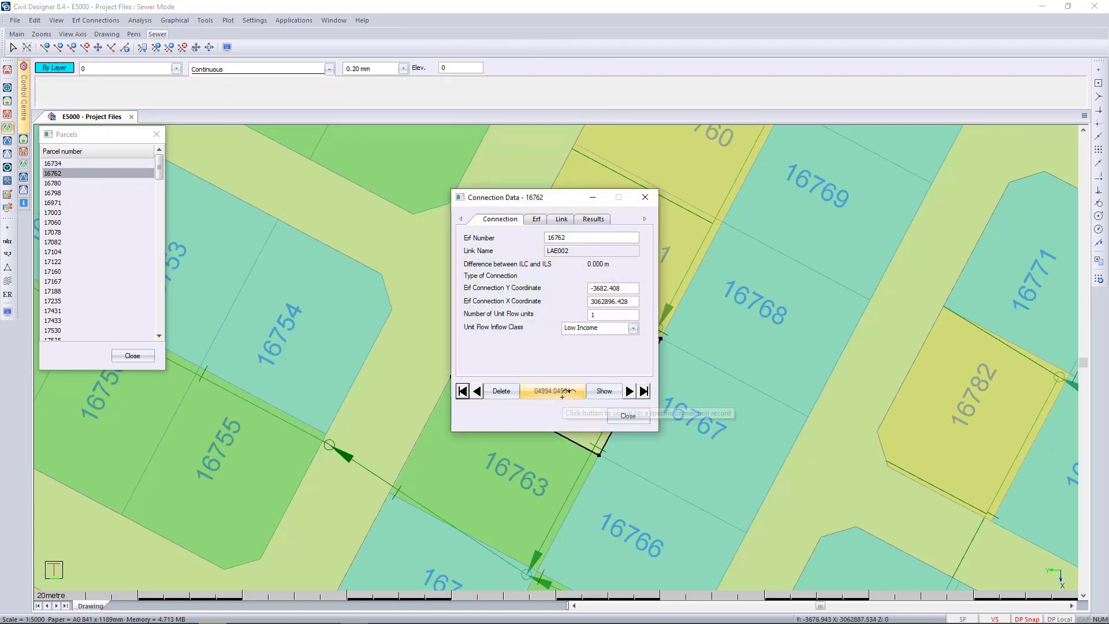
click(628, 416)
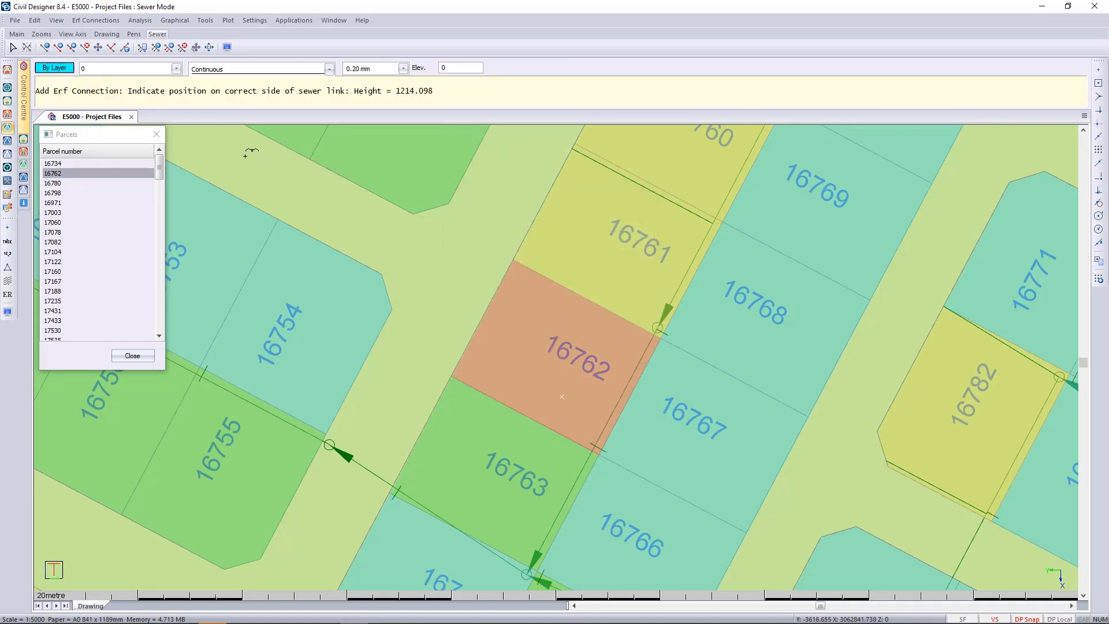
Examine unconnected parcels 16734, 16762 and 16780 from the list, then close the list.
click(110, 164)
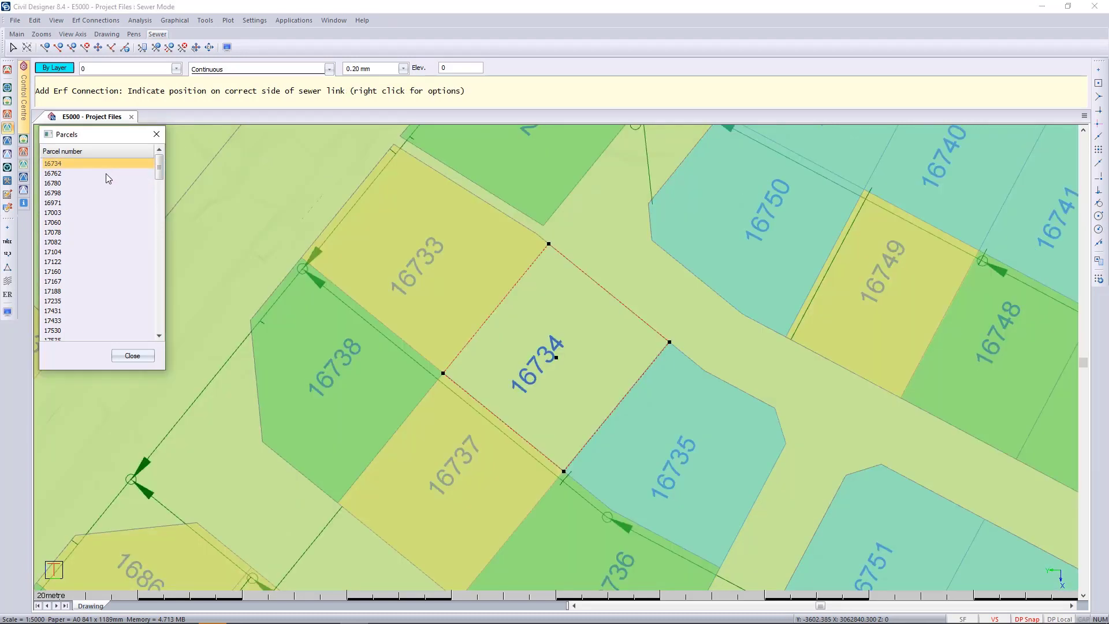
click(107, 174)
click(103, 183)
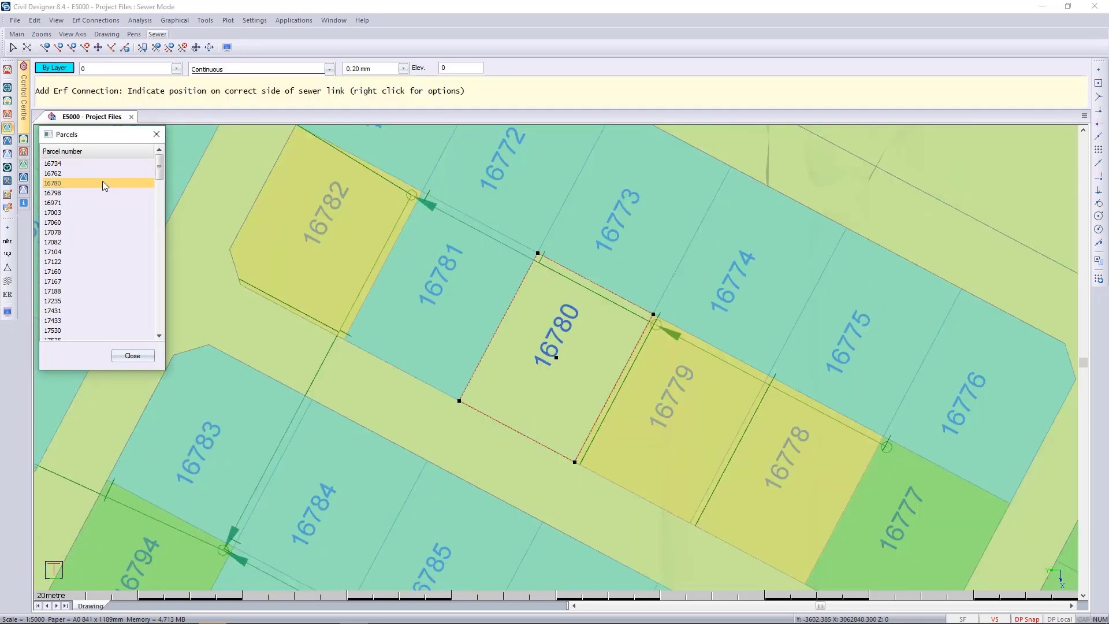
click(137, 357)
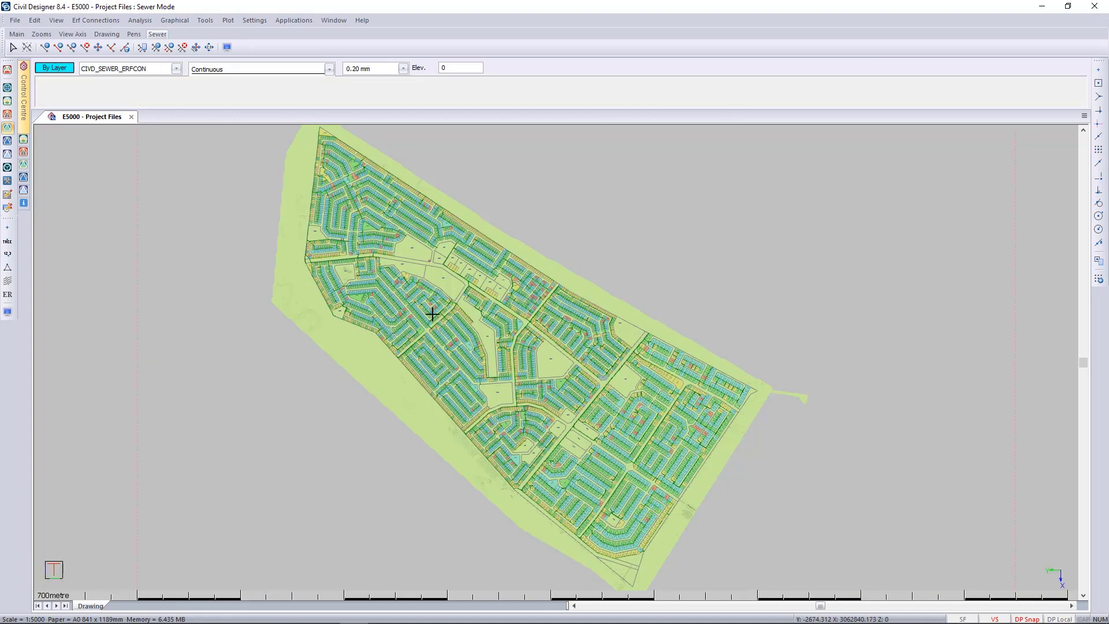
Set the colour scheme of the parcels to Default in the display settings.
click(7, 312)
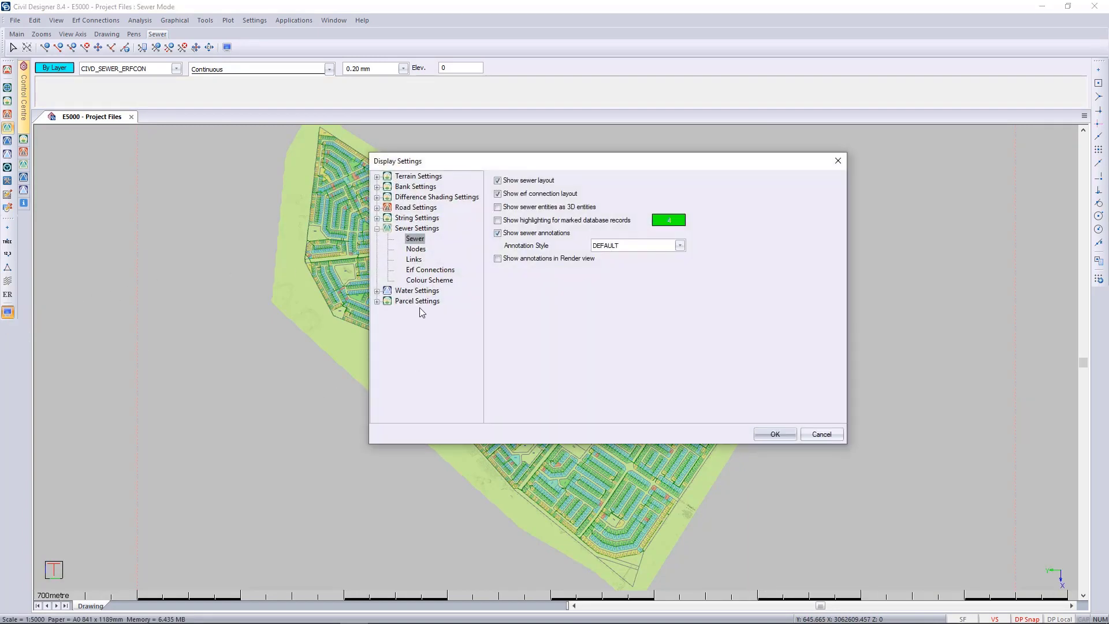
click(417, 301)
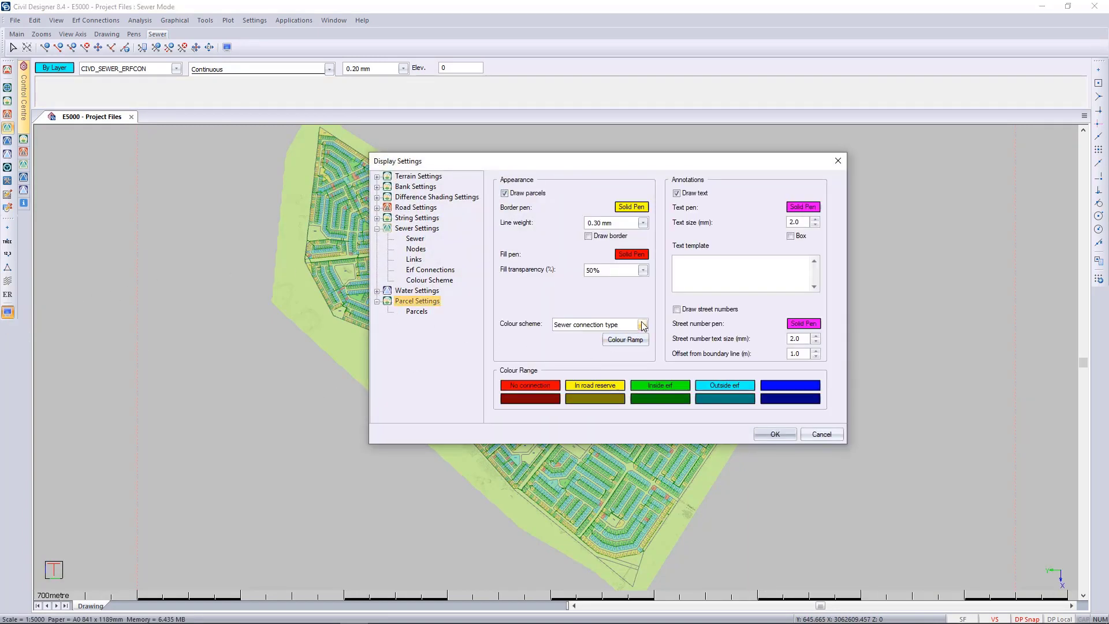
click(642, 324)
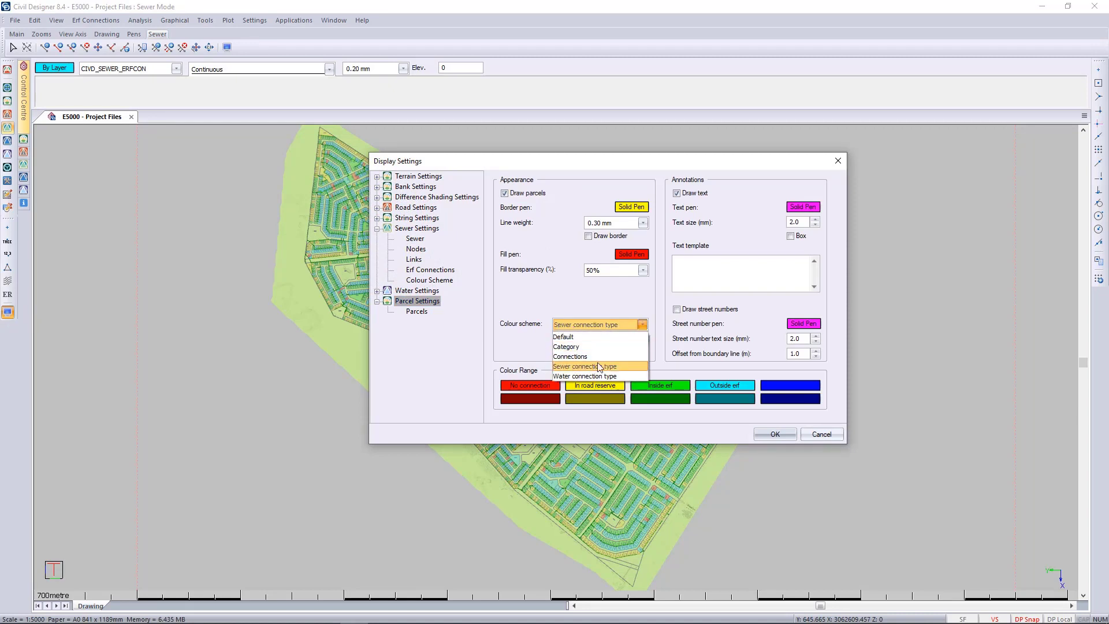
click(566, 296)
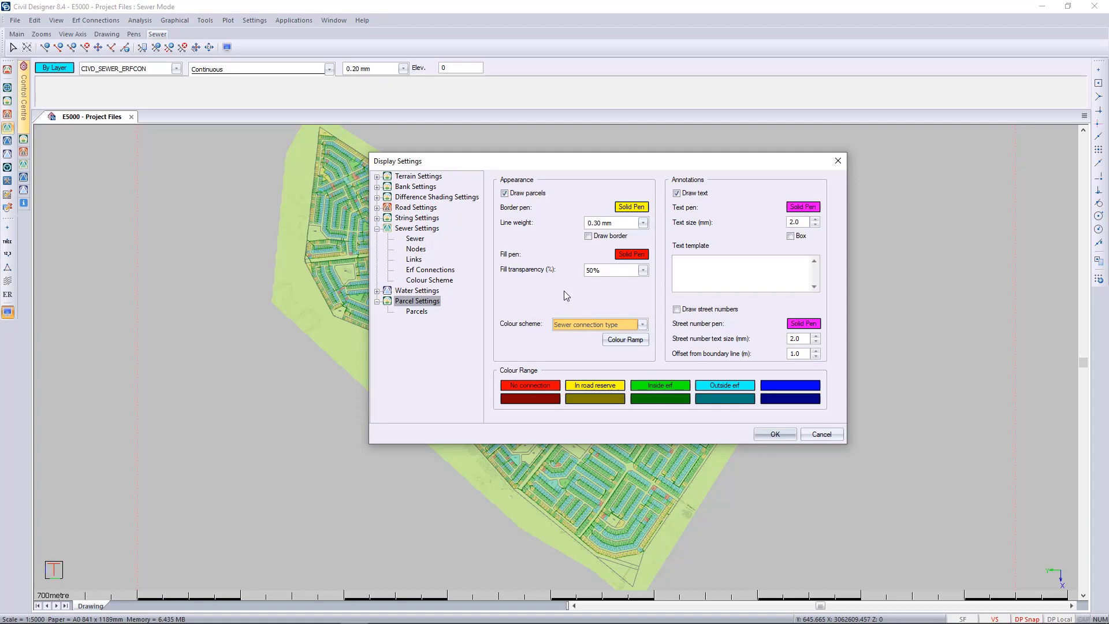
click(570, 324)
click(571, 337)
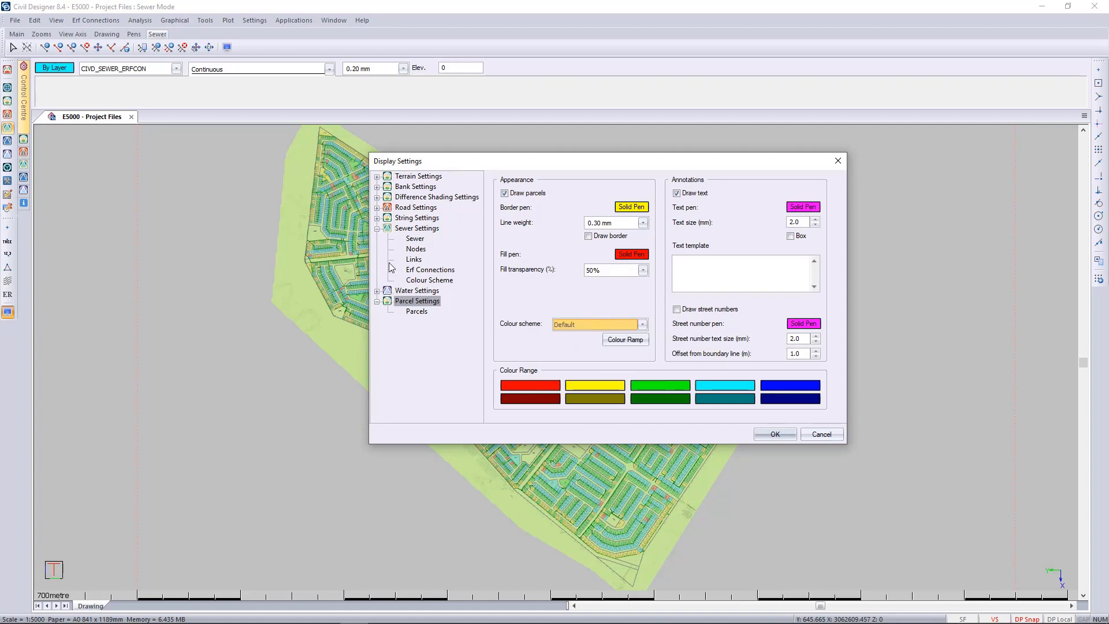
Hide the sewer layout and show the water layout in the drawing, applying the display settings.
click(419, 229)
click(513, 181)
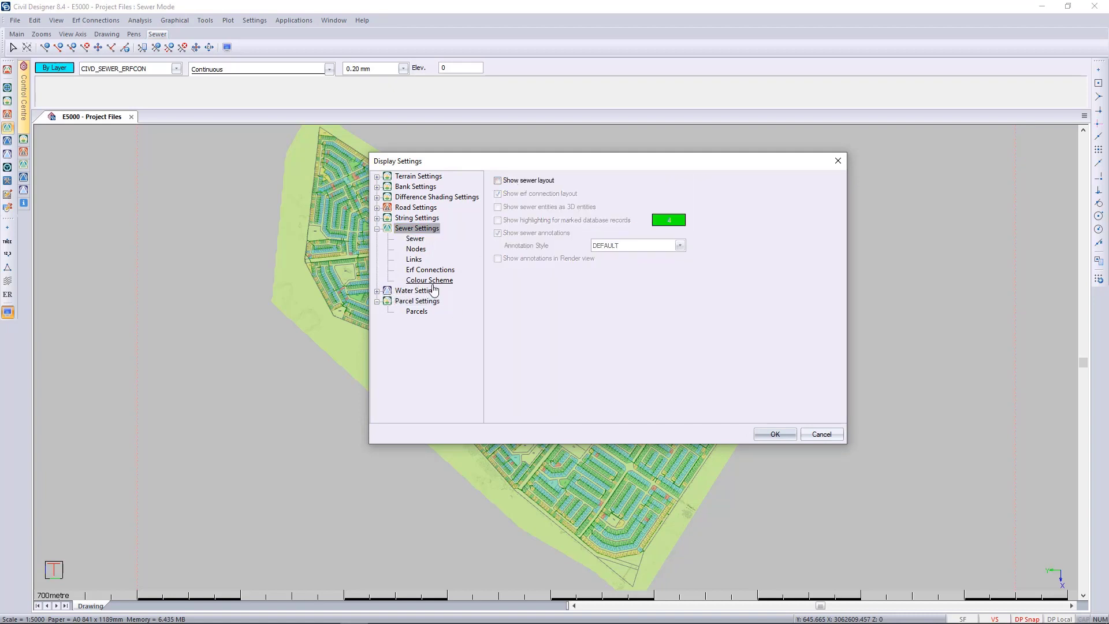
click(376, 290)
click(417, 270)
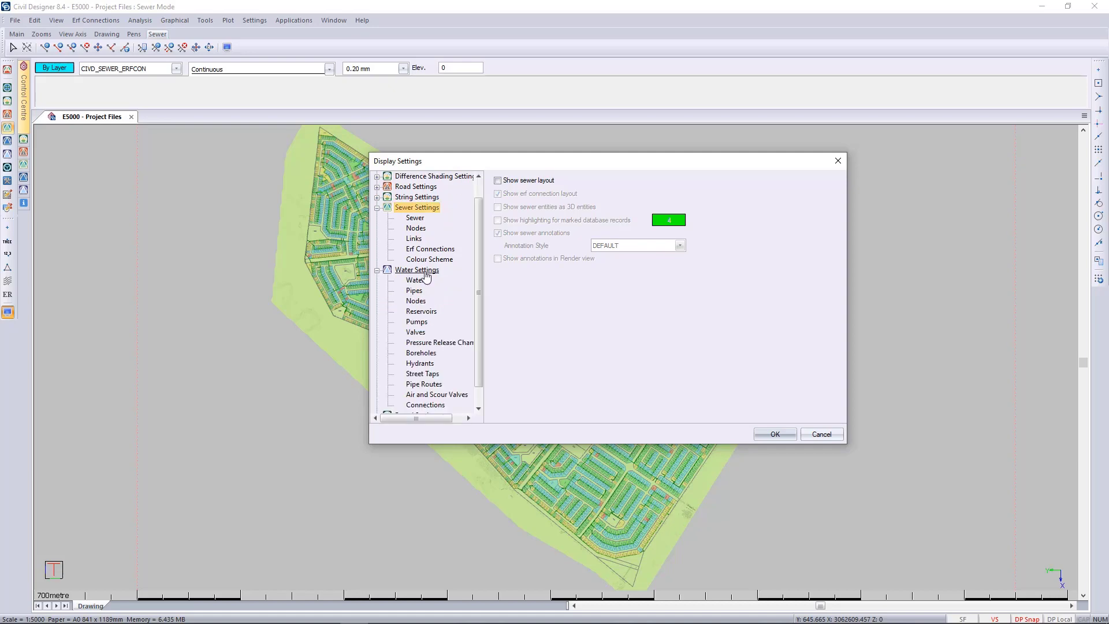
click(528, 181)
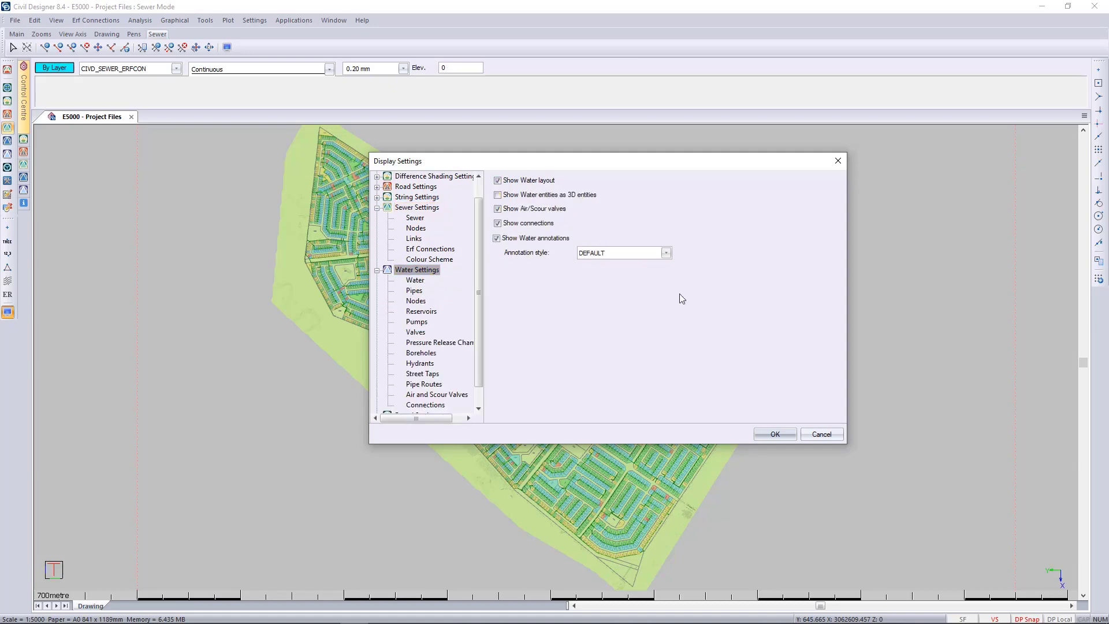
click(777, 435)
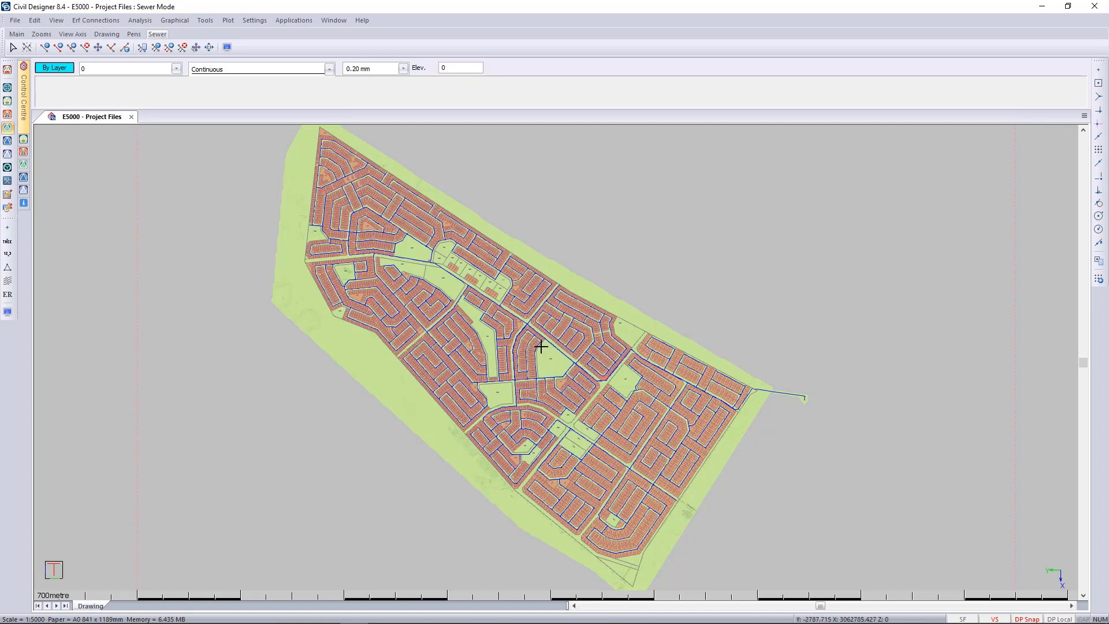
Switch to Water mode and accept the water connection defaults with user category CSIR low.
click(9, 143)
click(7, 154)
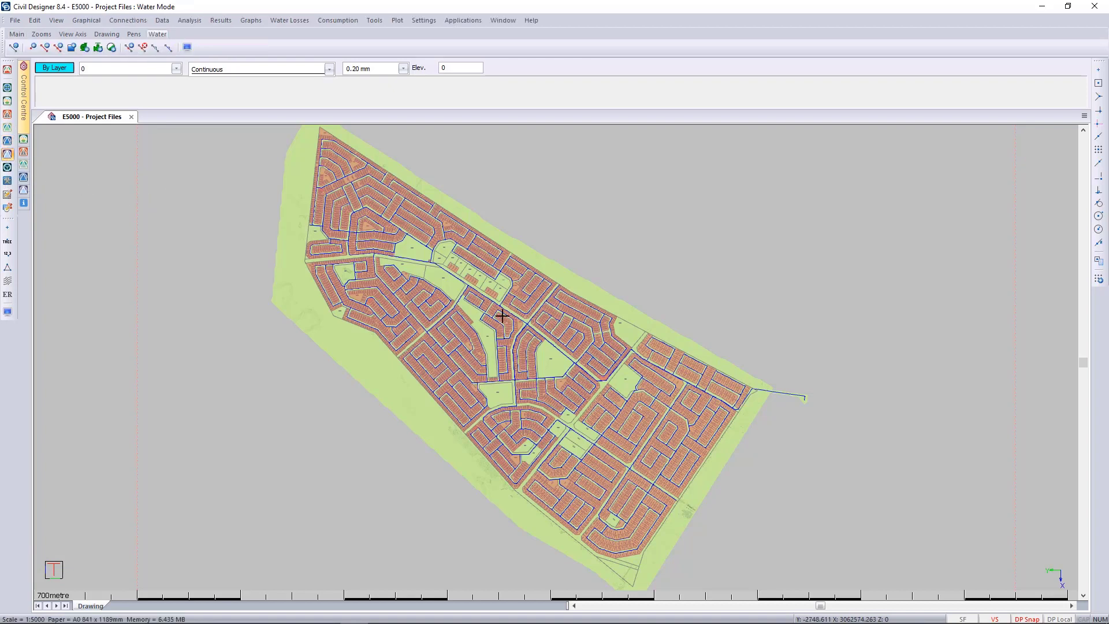
click(425, 21)
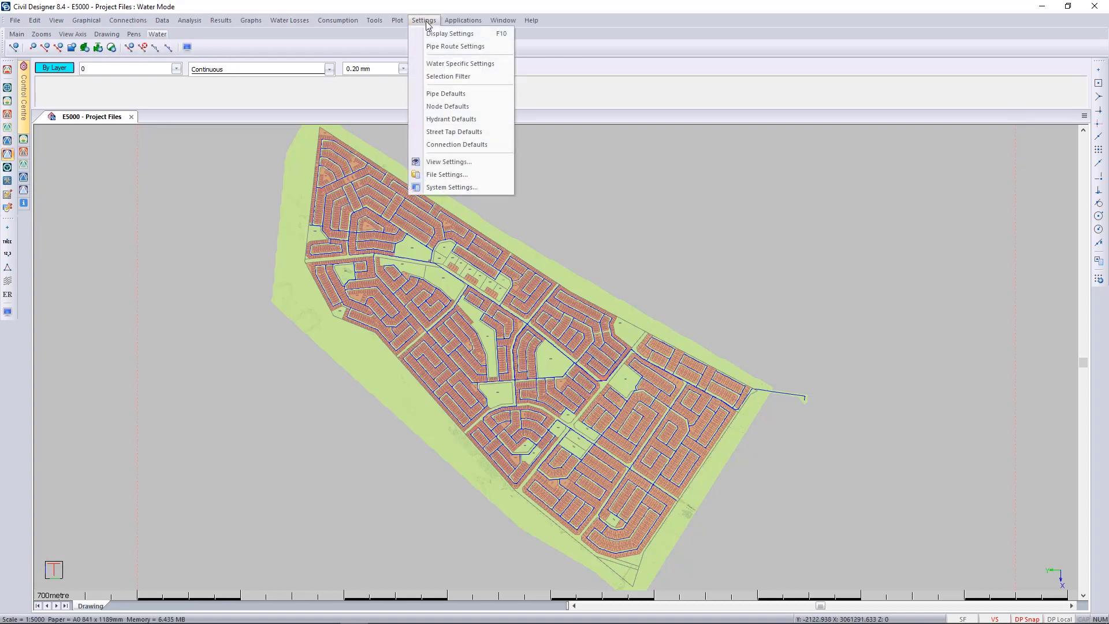
click(467, 145)
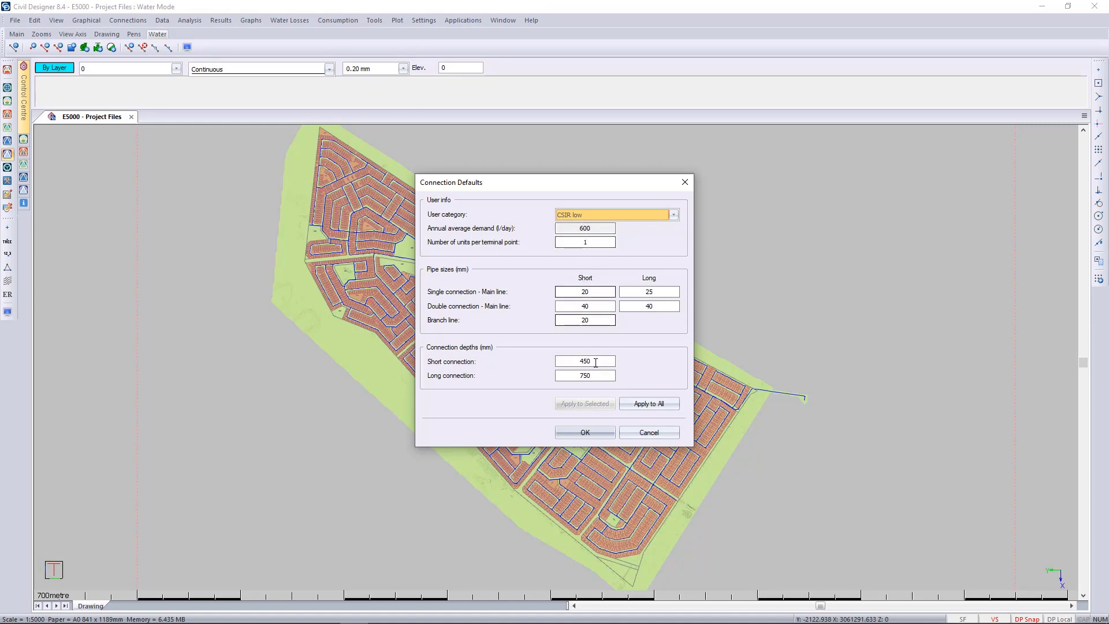
click(601, 431)
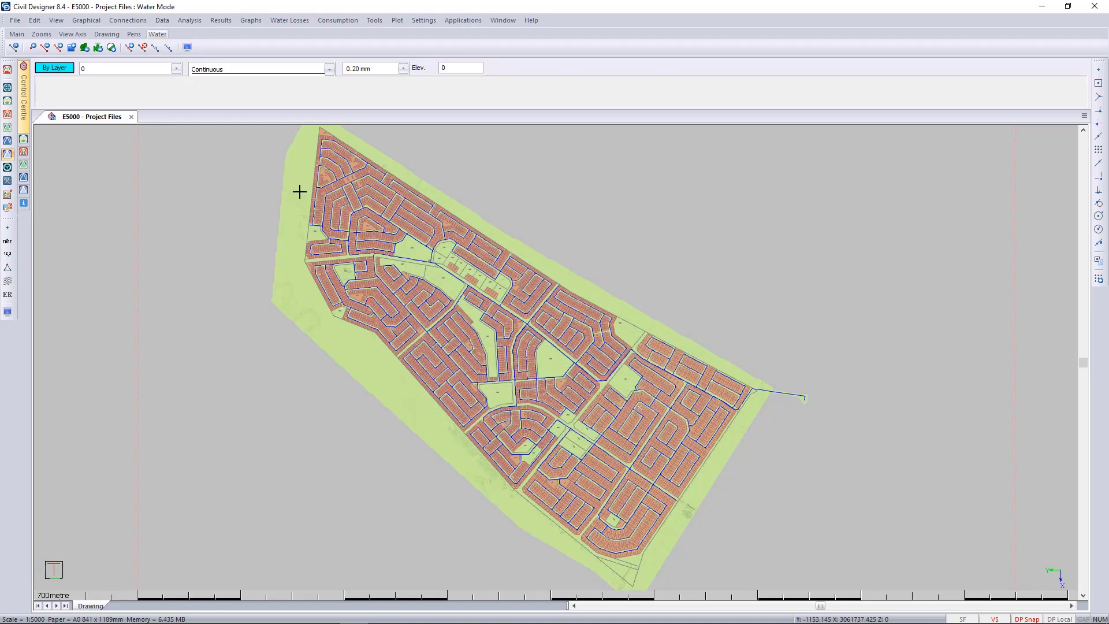
Create the water connections automatically for the parcels on layer CIVD_PARCEL with the connection defaults, and list the parcels that could not be connected.
click(129, 22)
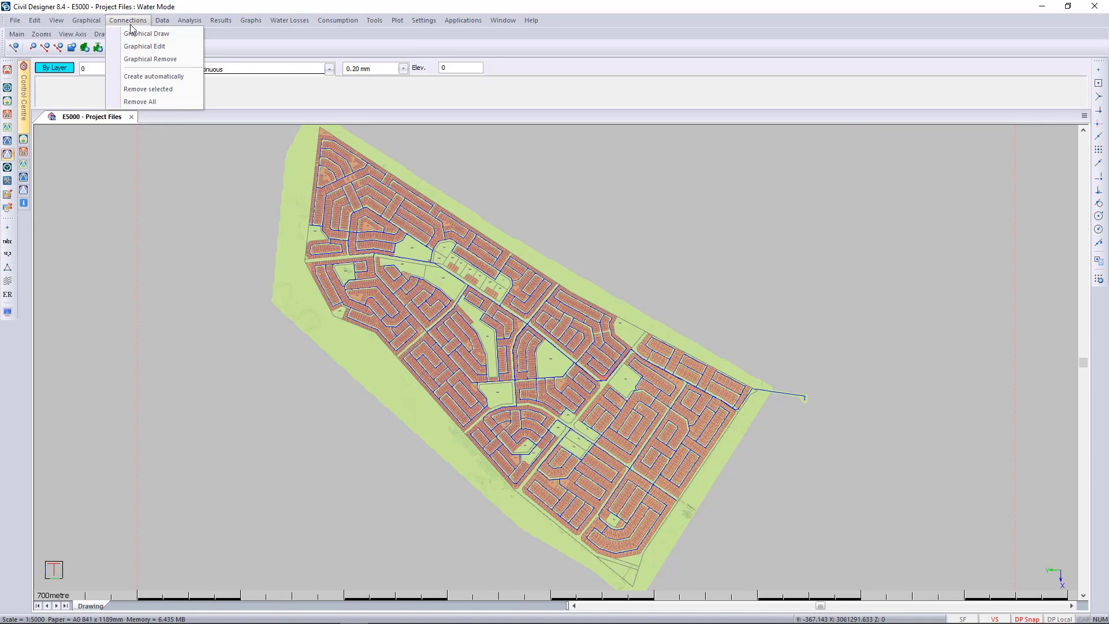
click(148, 80)
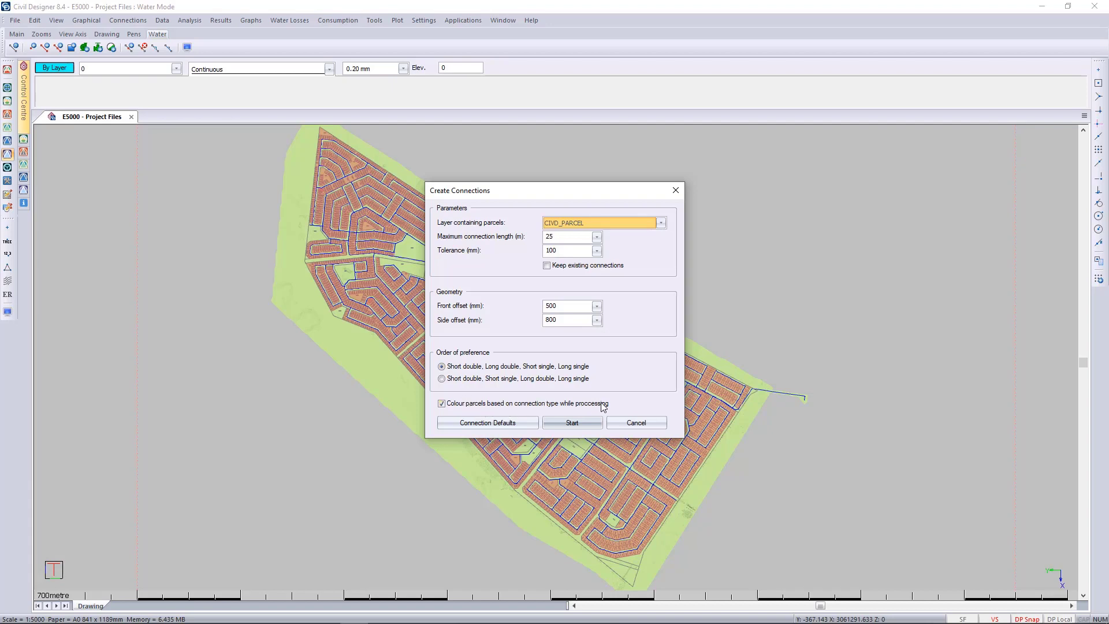
click(497, 424)
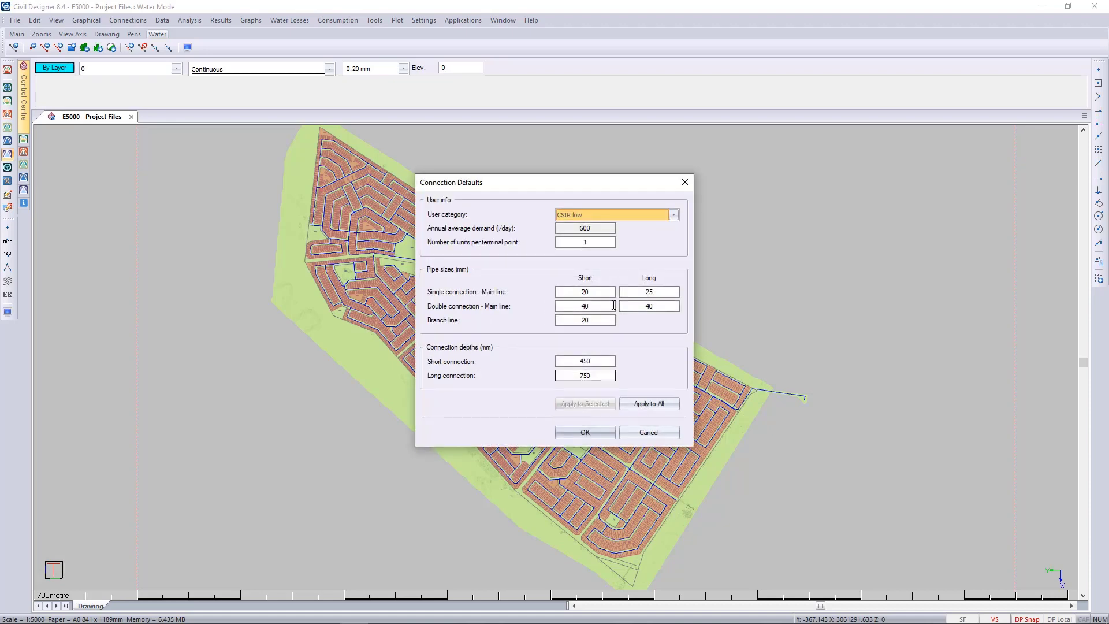
click(584, 433)
click(577, 421)
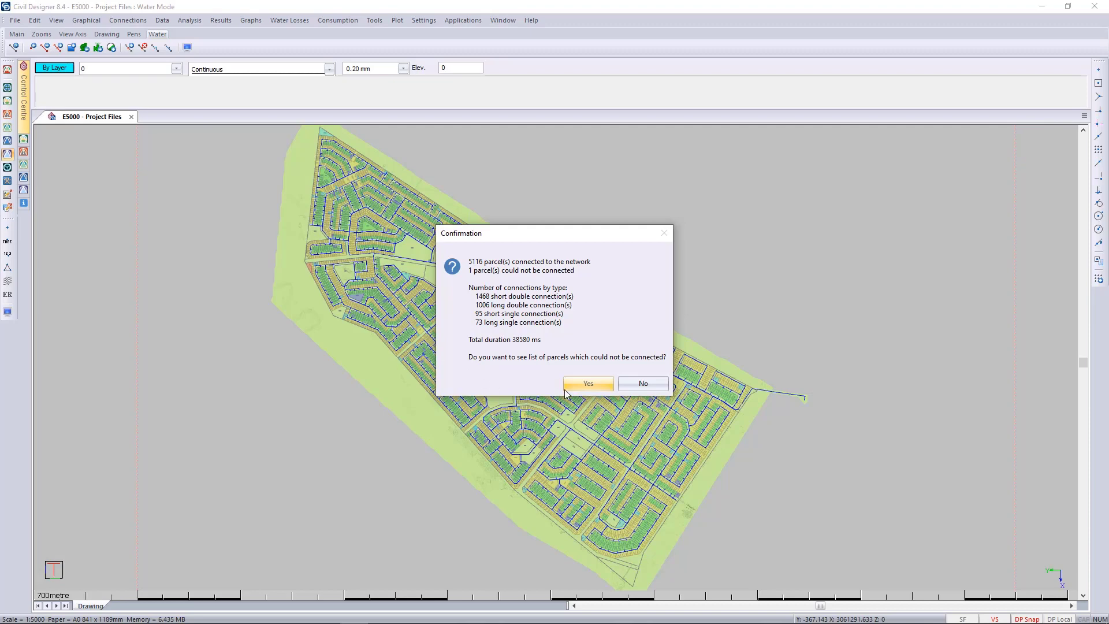
click(604, 382)
Locate unconnected parcel 20836, draw a freehand water connection to it from the pipe between parcels 20412 and 20413, and close the parcel list.
click(70, 165)
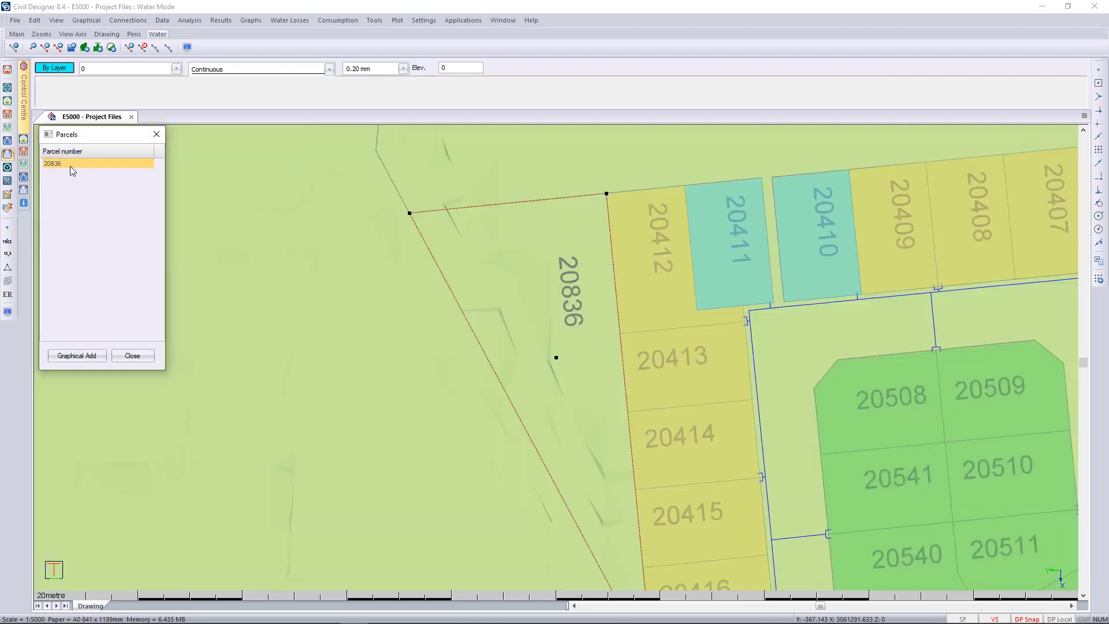
click(560, 330)
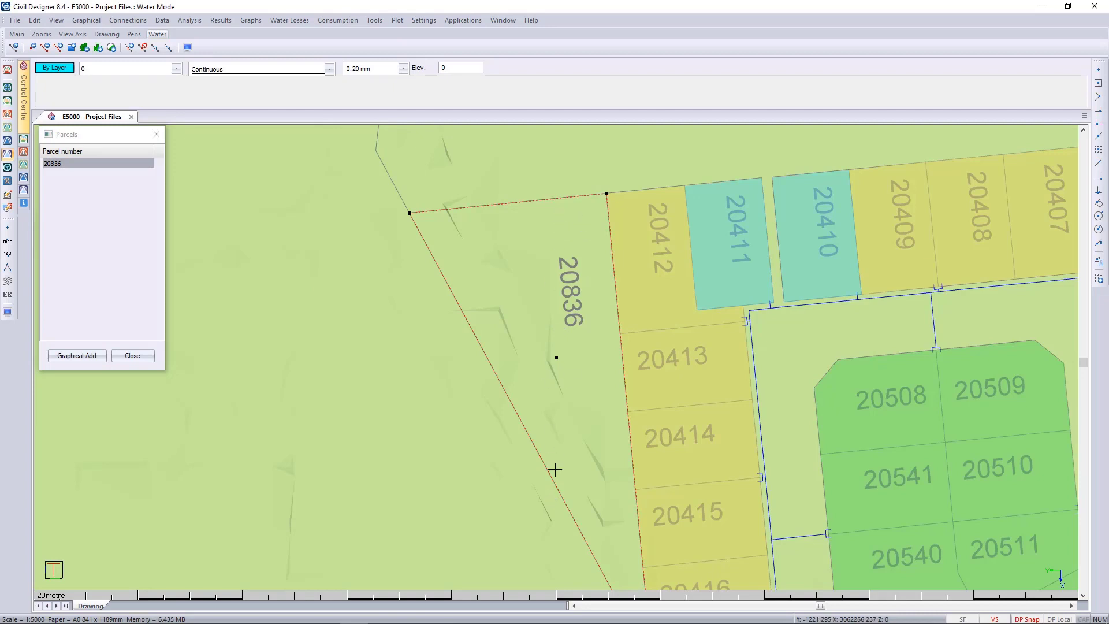
click(128, 21)
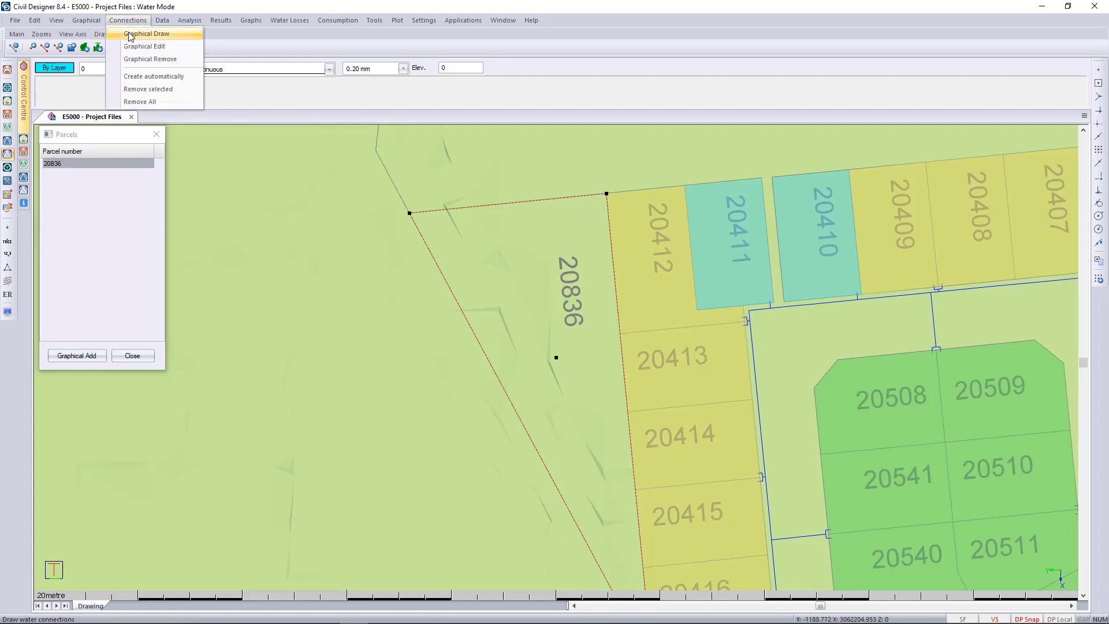
click(129, 34)
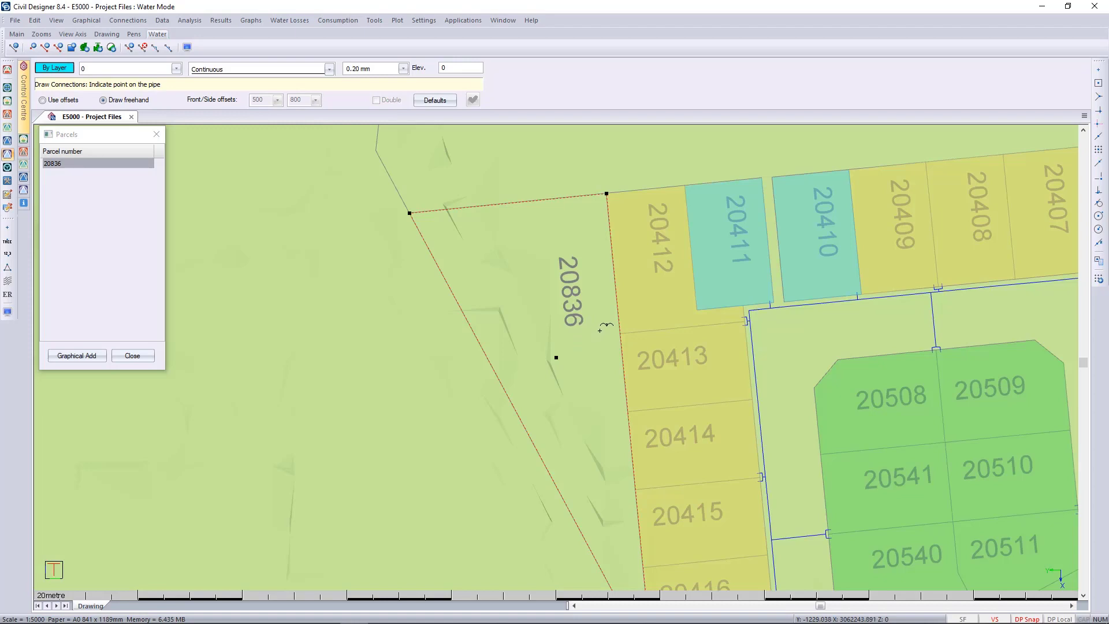
click(603, 328)
right_click(530, 299)
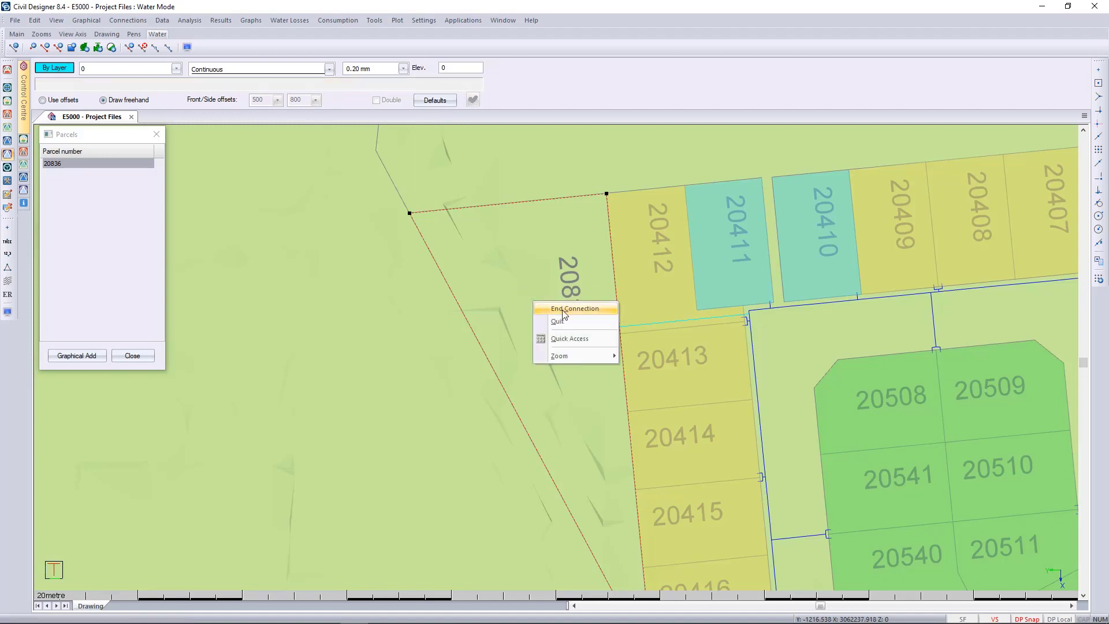
click(562, 310)
right_click(362, 347)
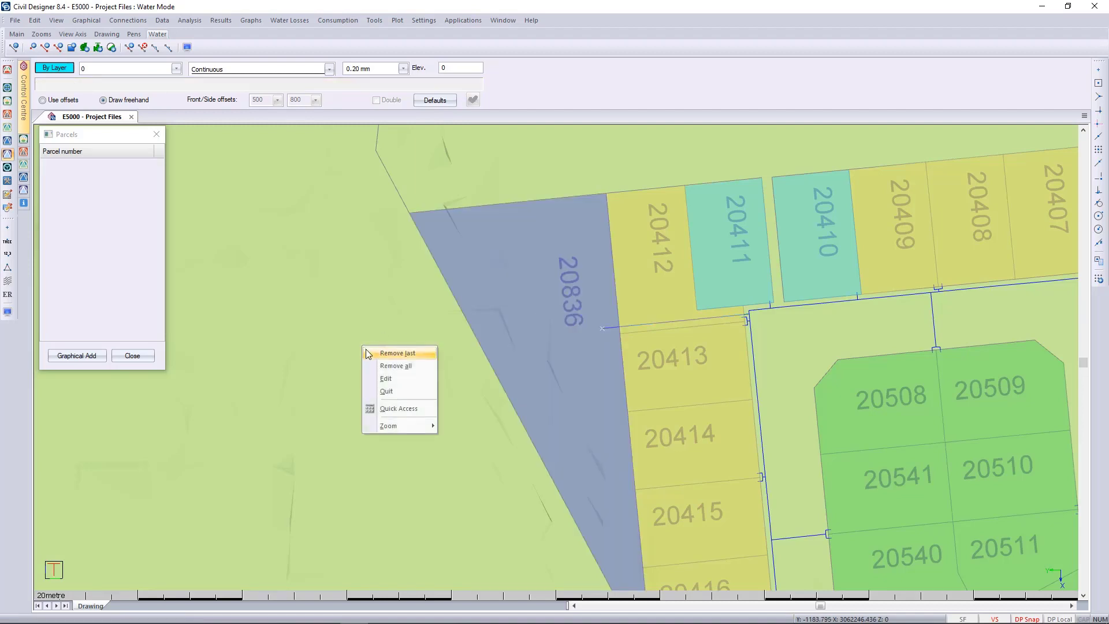
click(395, 393)
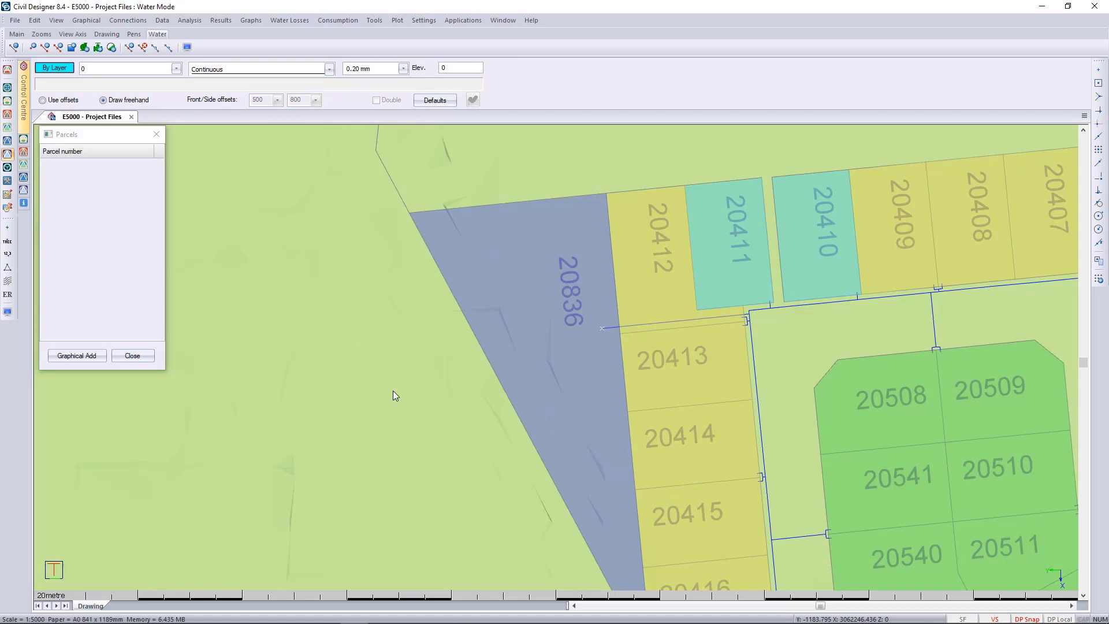
click(156, 135)
Review the Water connection type colour scheme in the parcel display settings against the full layout and accept the settings.
right_click(637, 391)
click(641, 397)
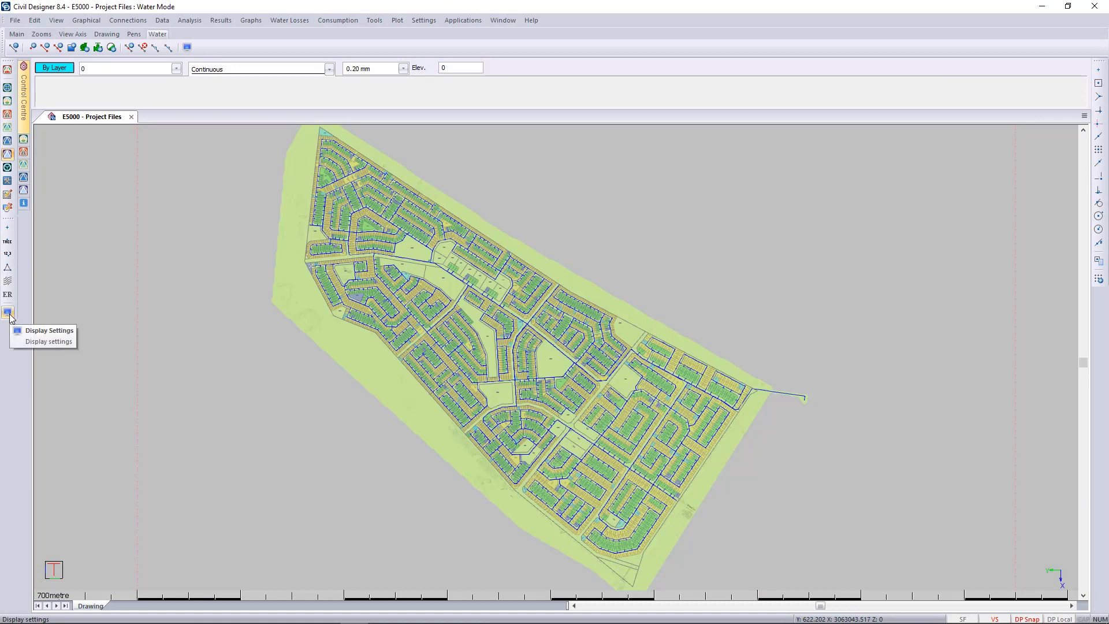
click(10, 317)
click(434, 386)
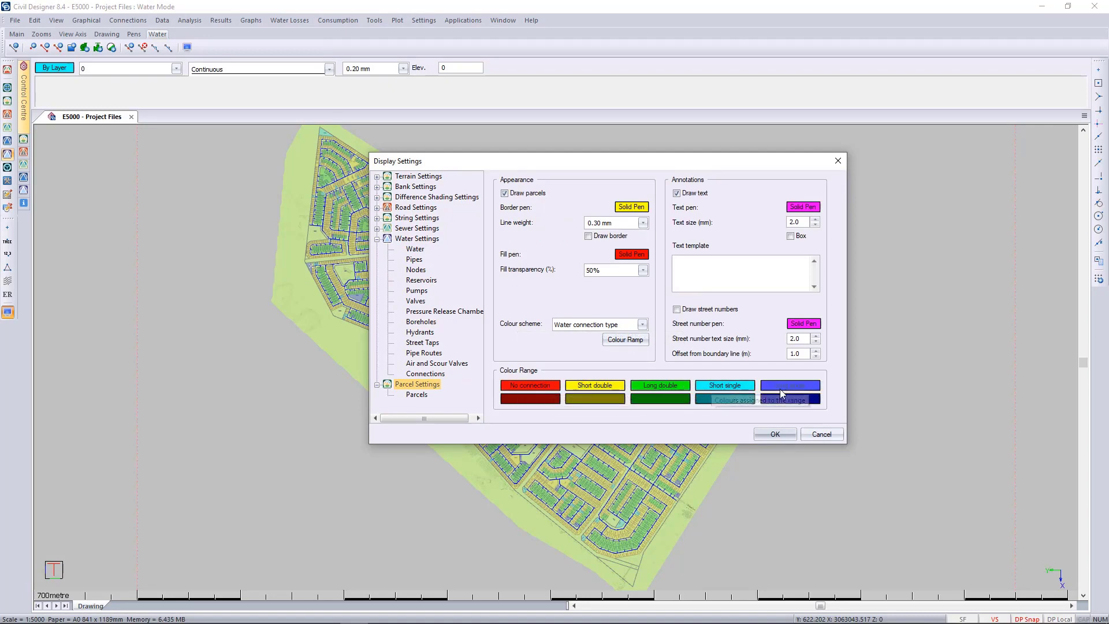
click(774, 433)
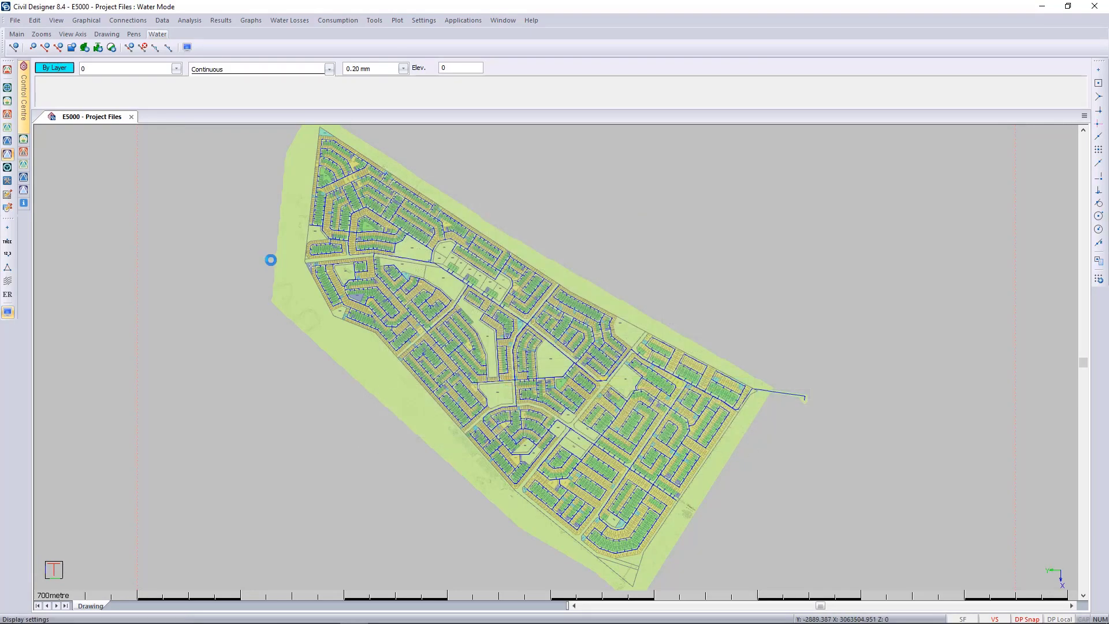
Examine the water connection quantities: number of connections, number of saddles and pipe lengths.
click(190, 20)
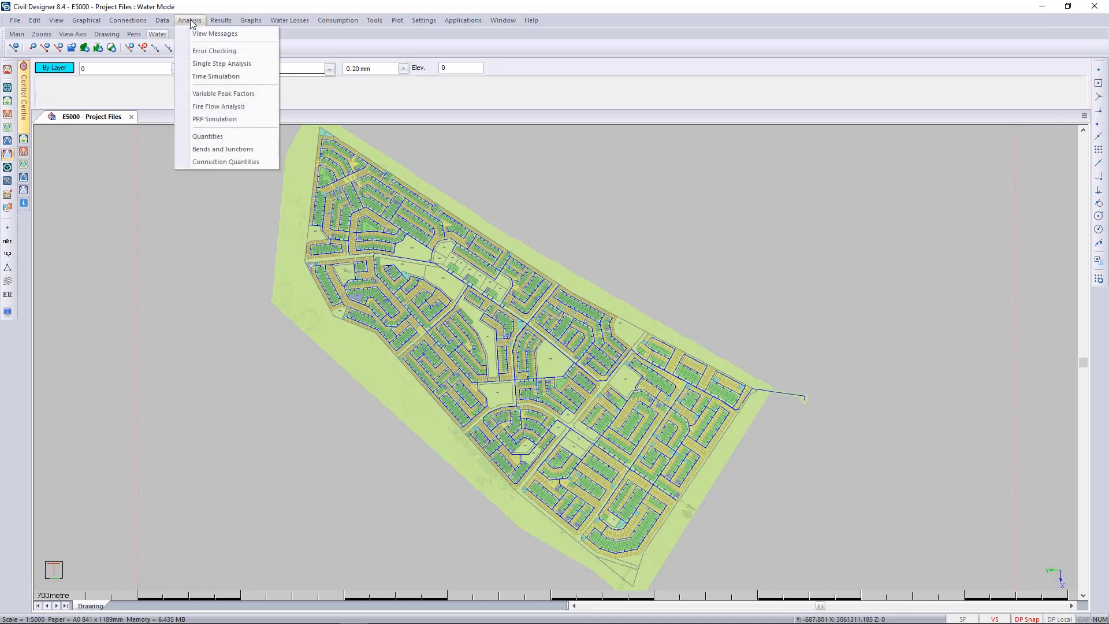
click(252, 161)
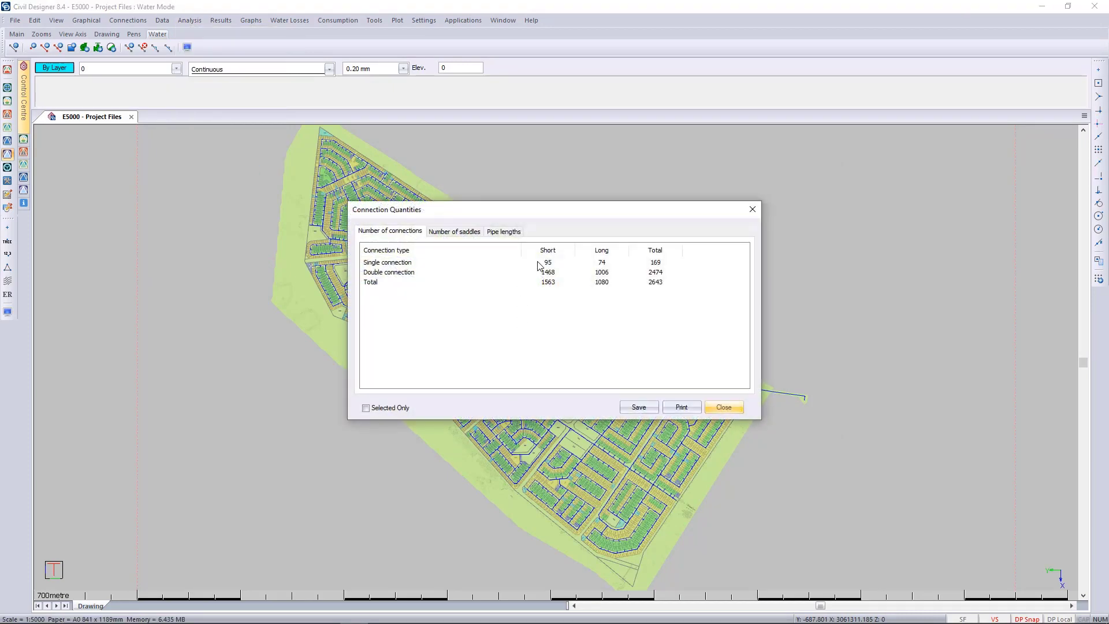
click(455, 230)
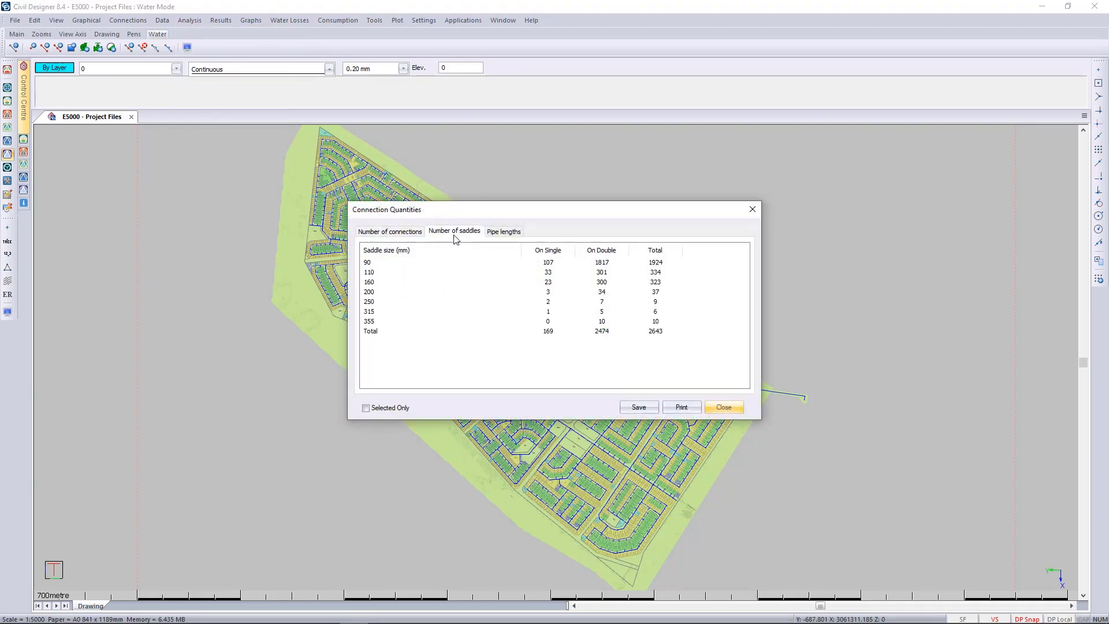
click(502, 231)
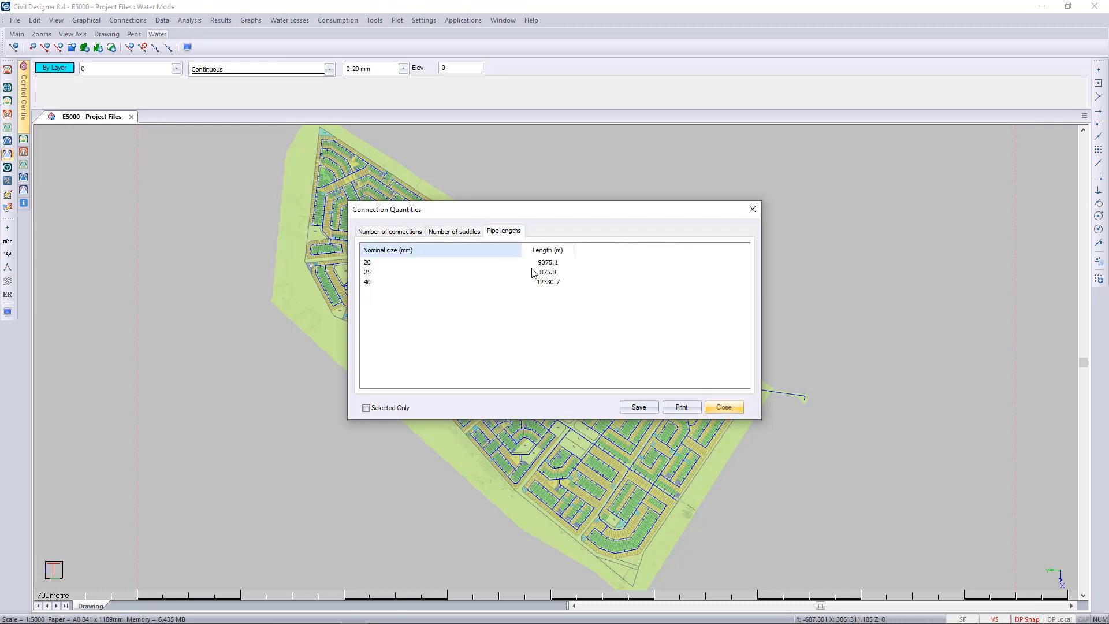
click(724, 408)
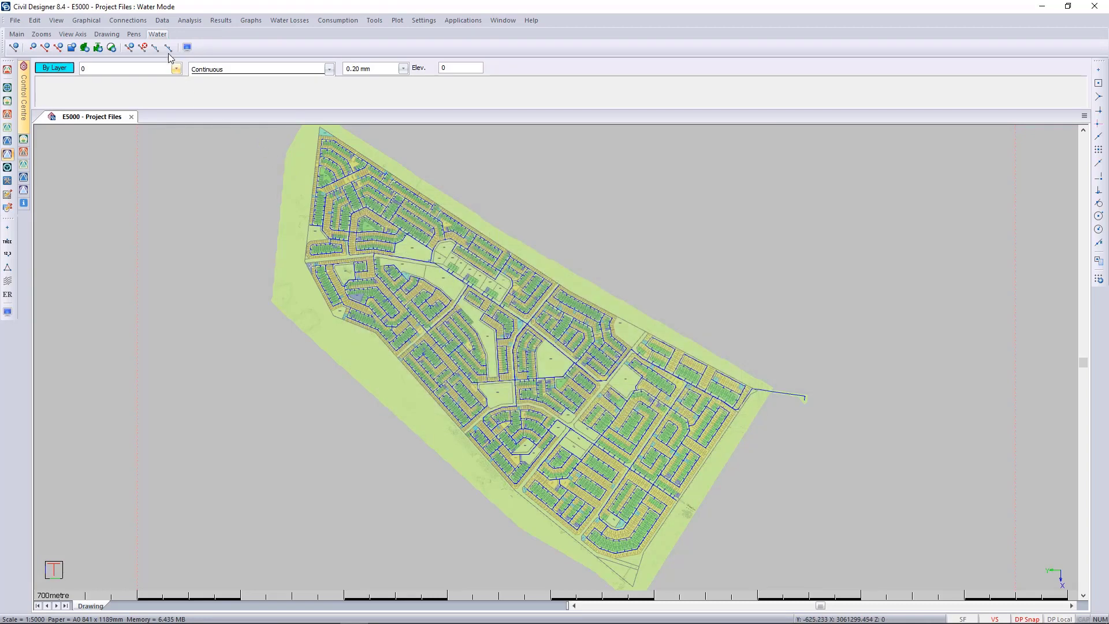
Examine the water network data summary, including the element counts and demands.
click(162, 20)
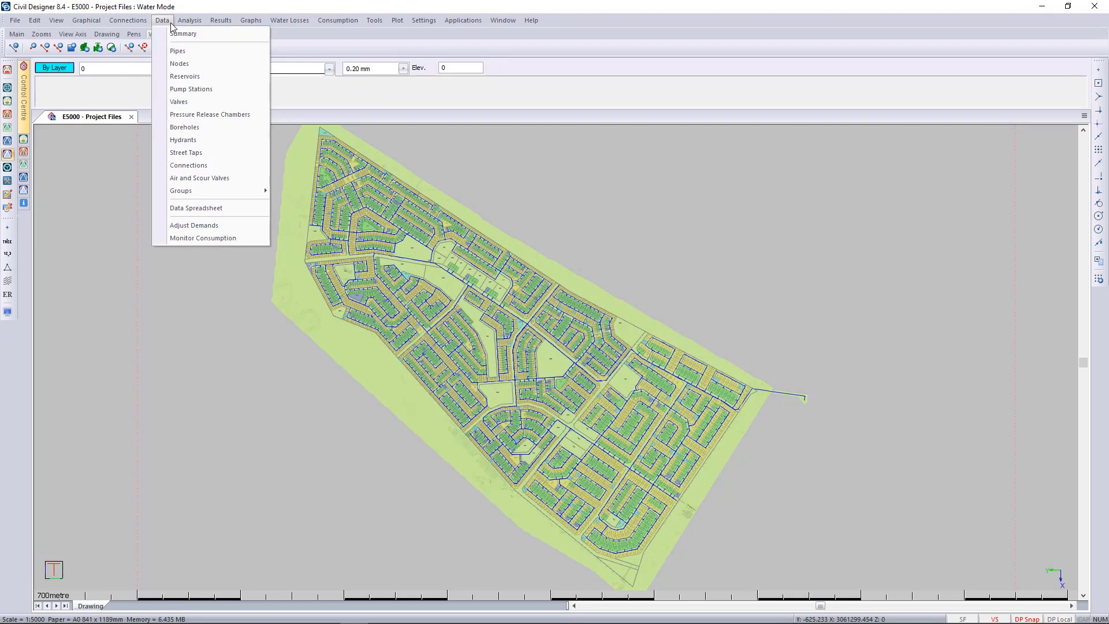
click(183, 34)
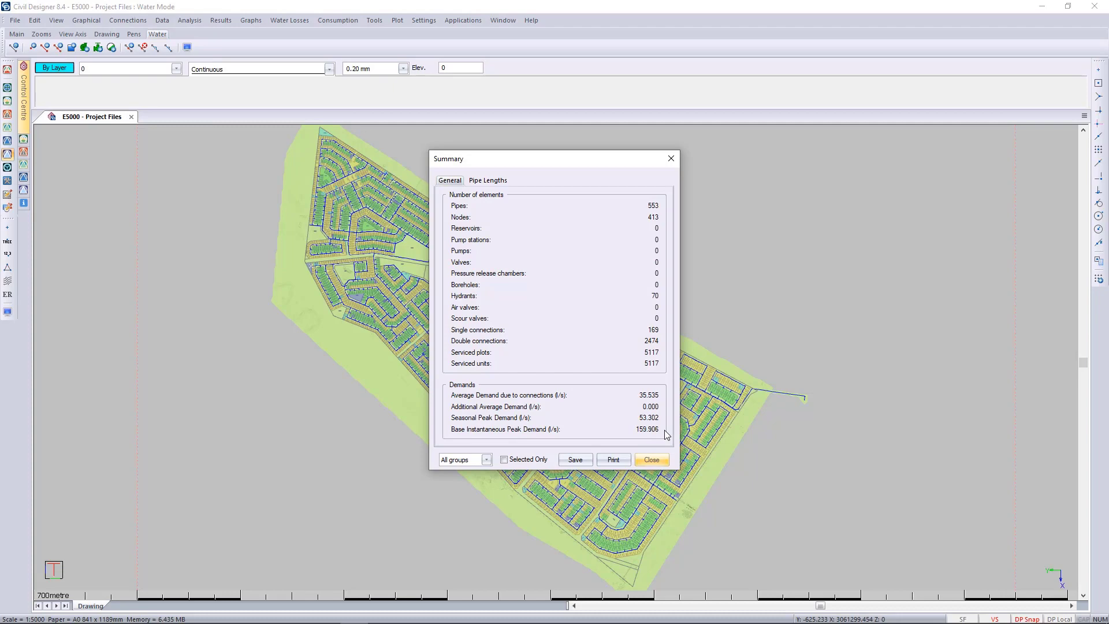
click(651, 459)
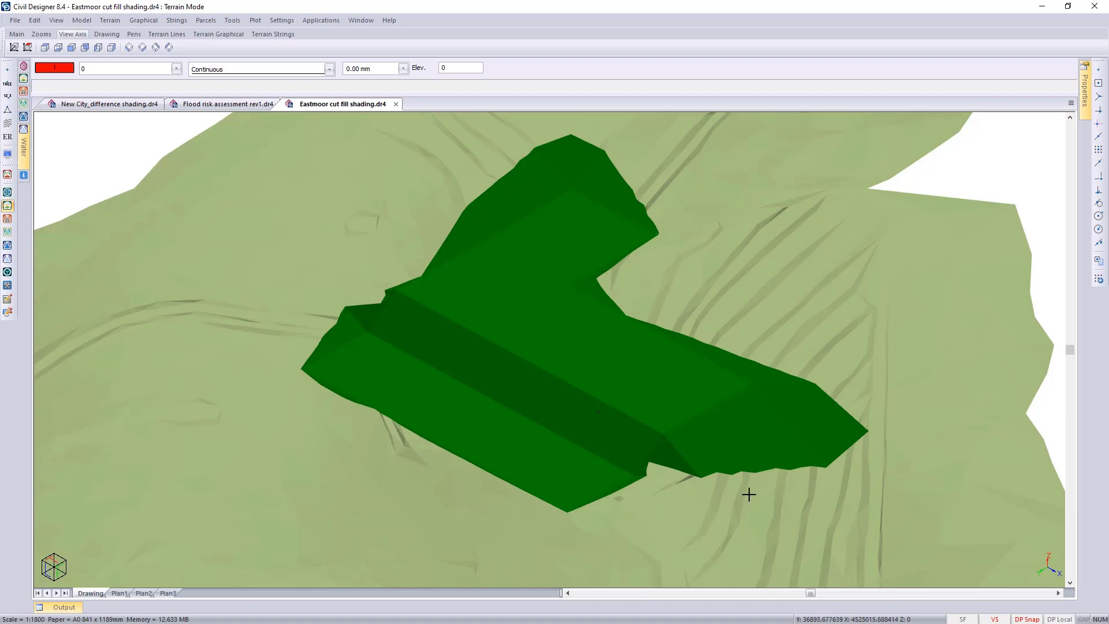
Show the terrain triangles in the Eastmoor cut fill shading drawing and examine them across the shaded area.
key(ctrl)
click(8, 110)
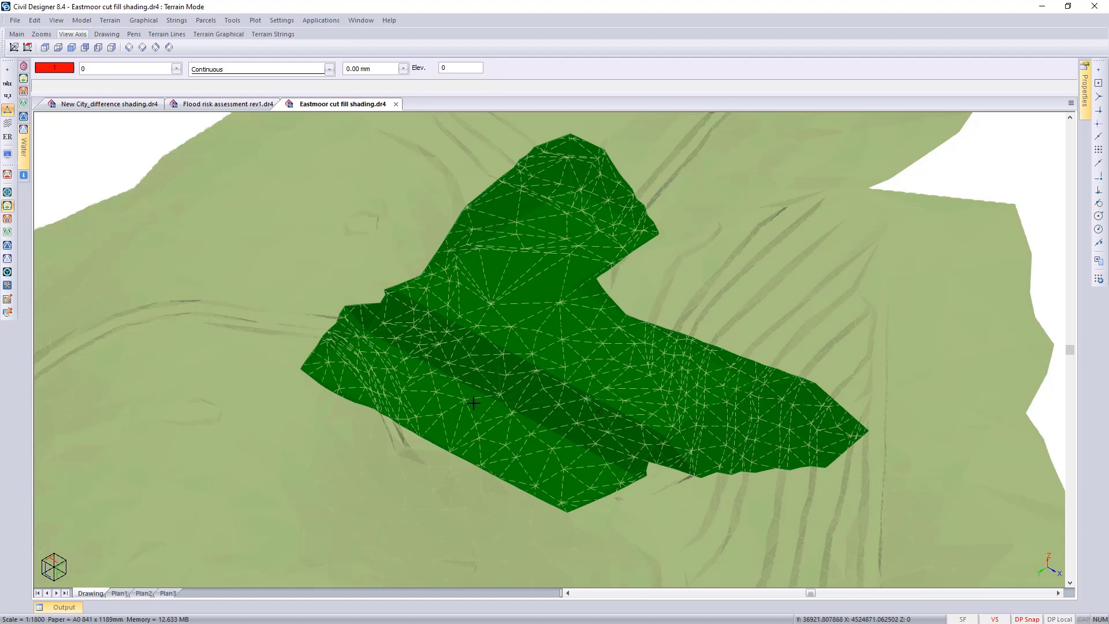
scroll(590, 420, up, 5)
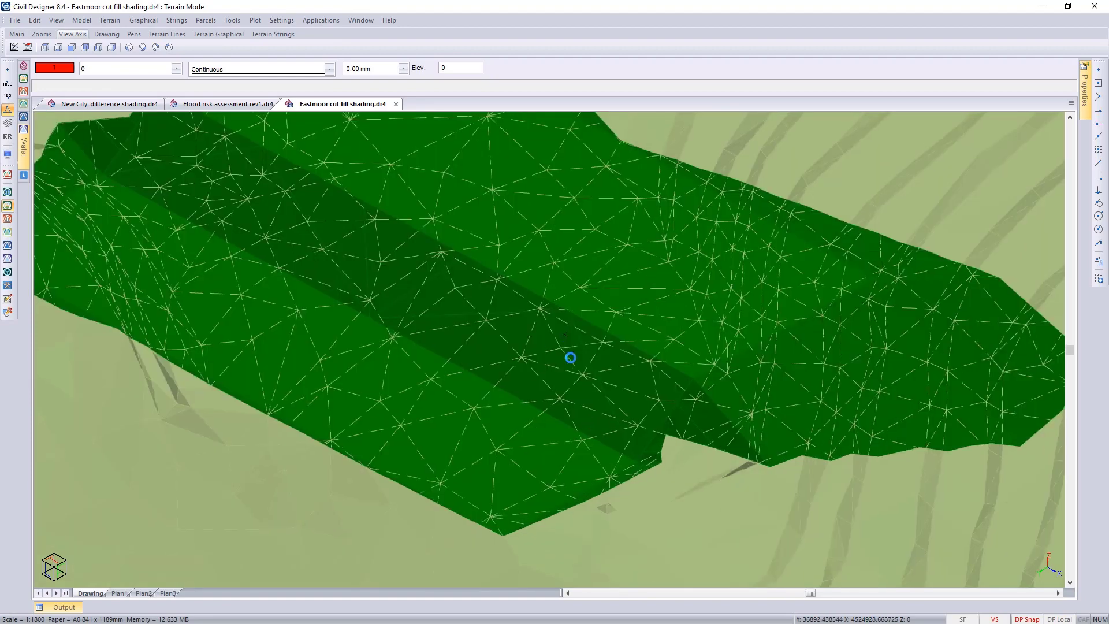
scroll(559, 366, down, 5)
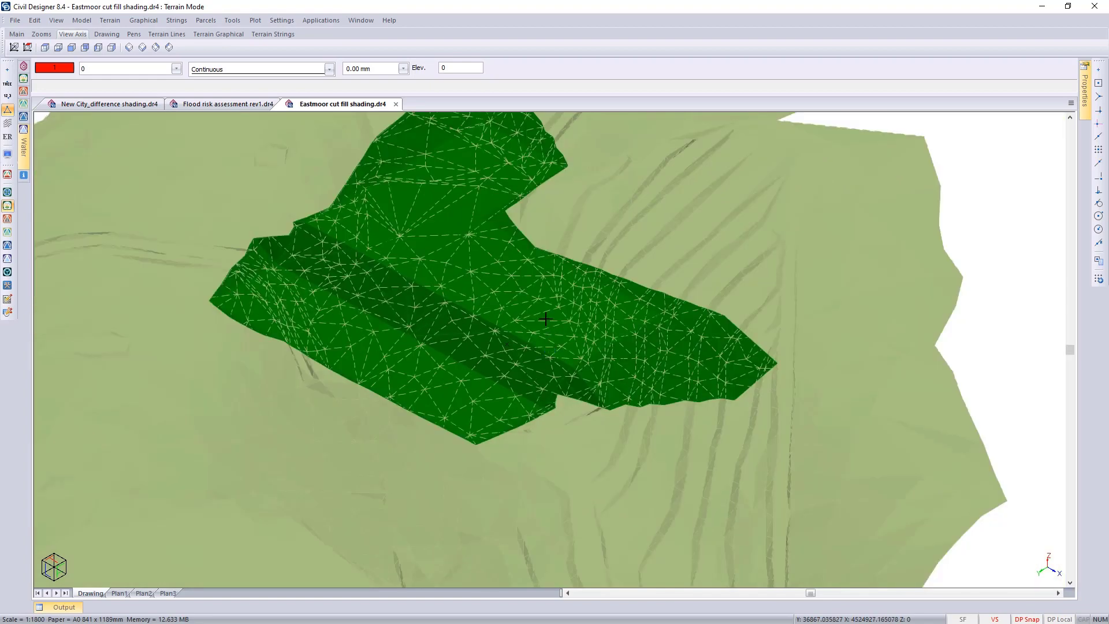
middle_drag(563, 337, 585, 384)
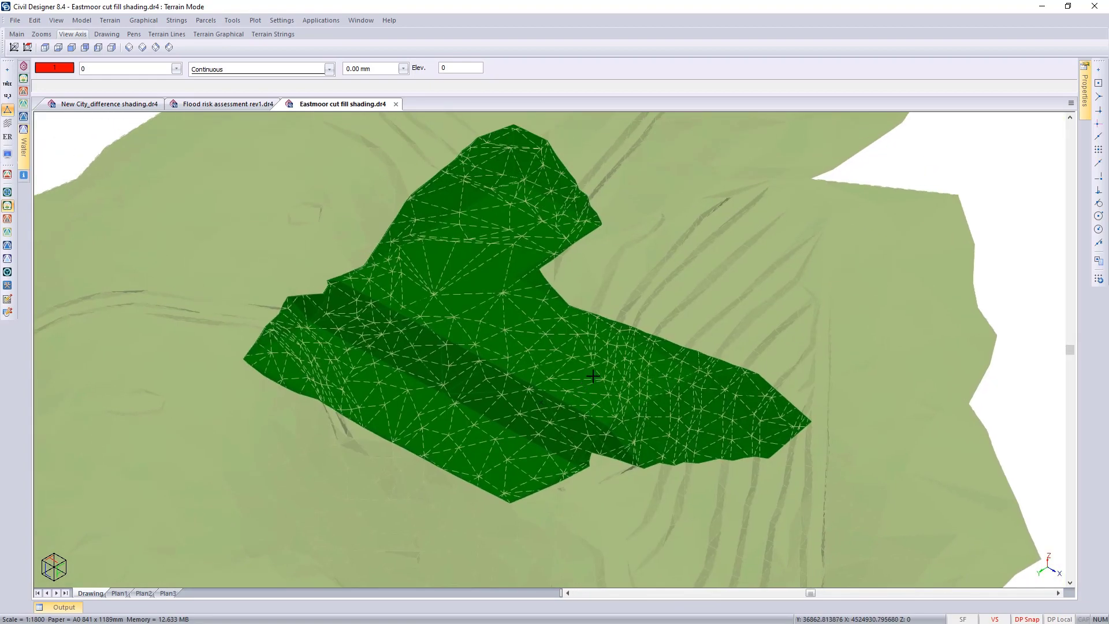
Examine the cut and fill surface against the triangulated ground in Render View from several angles, and quit the view.
right_click(594, 372)
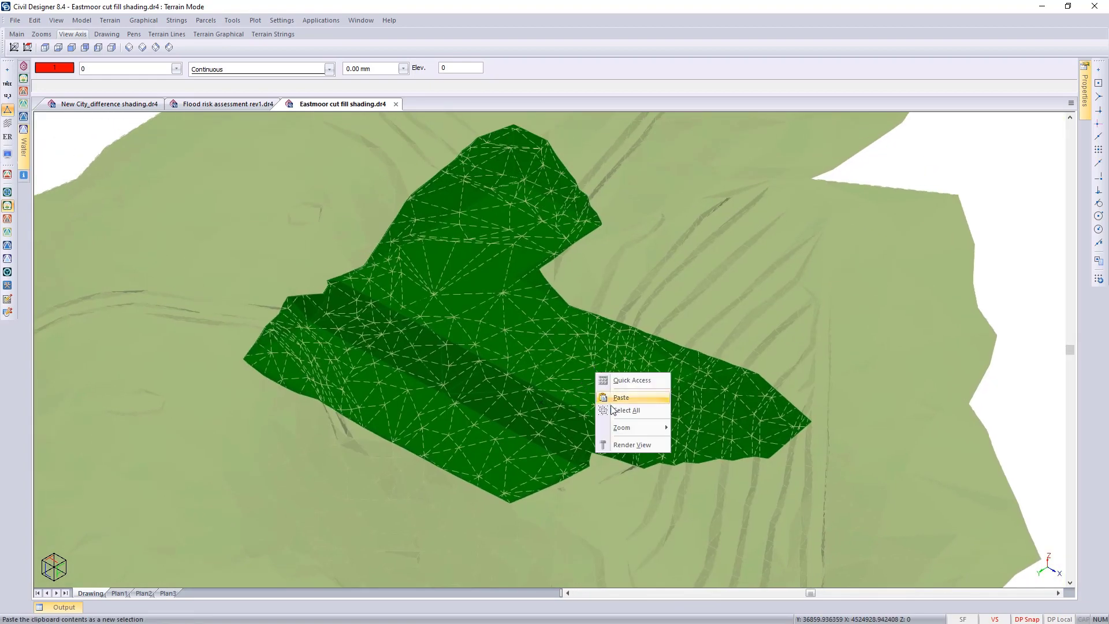
click(627, 444)
drag(492, 370, 582, 272)
middle_drag(550, 321, 558, 374)
scroll(598, 341, up, 1)
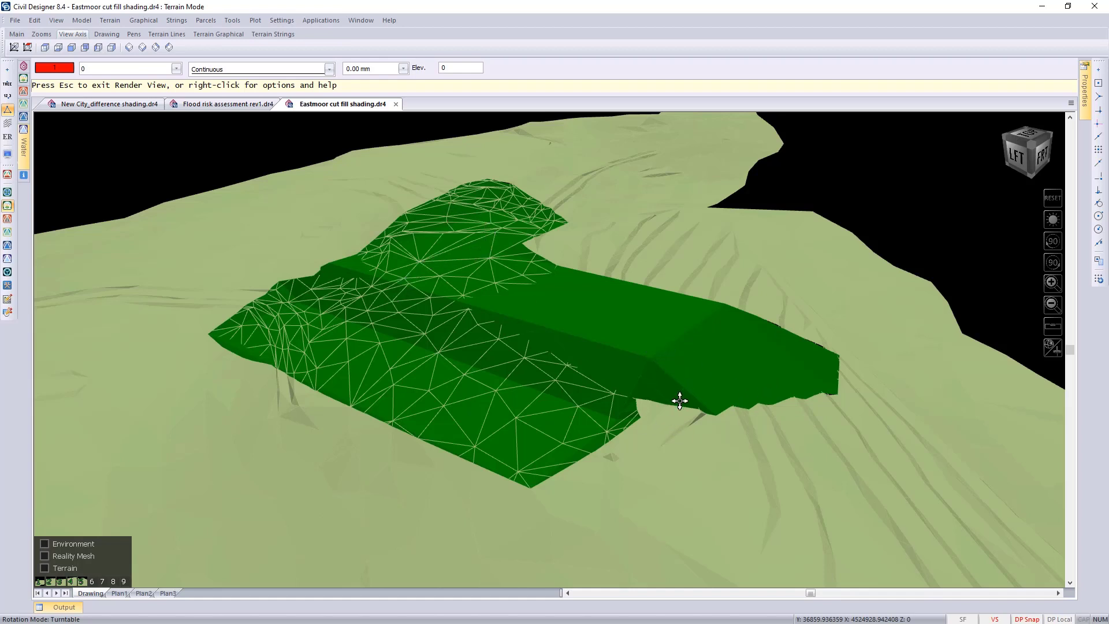
scroll(635, 346, up, 2)
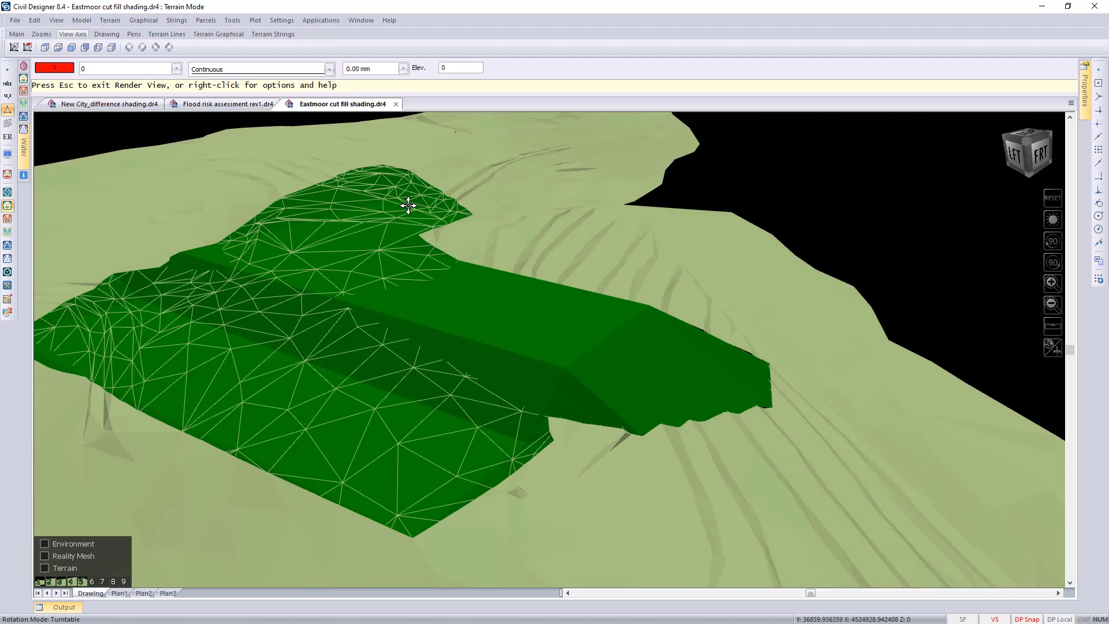
scroll(345, 217, up, 2)
scroll(536, 319, up, 2)
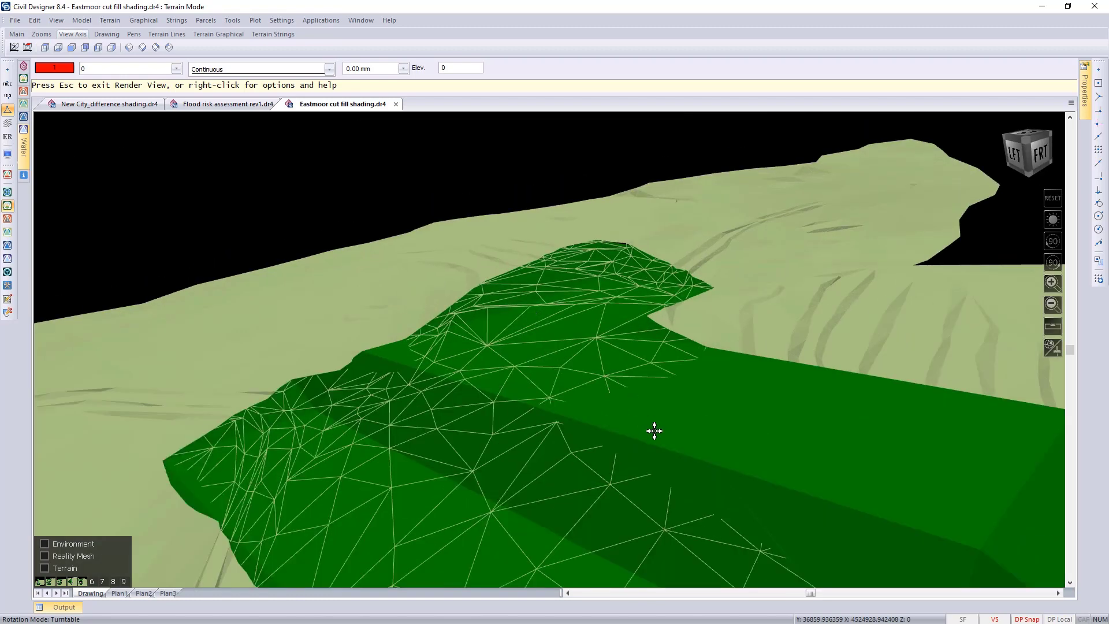
drag(589, 453, 494, 378)
middle_drag(495, 378, 373, 347)
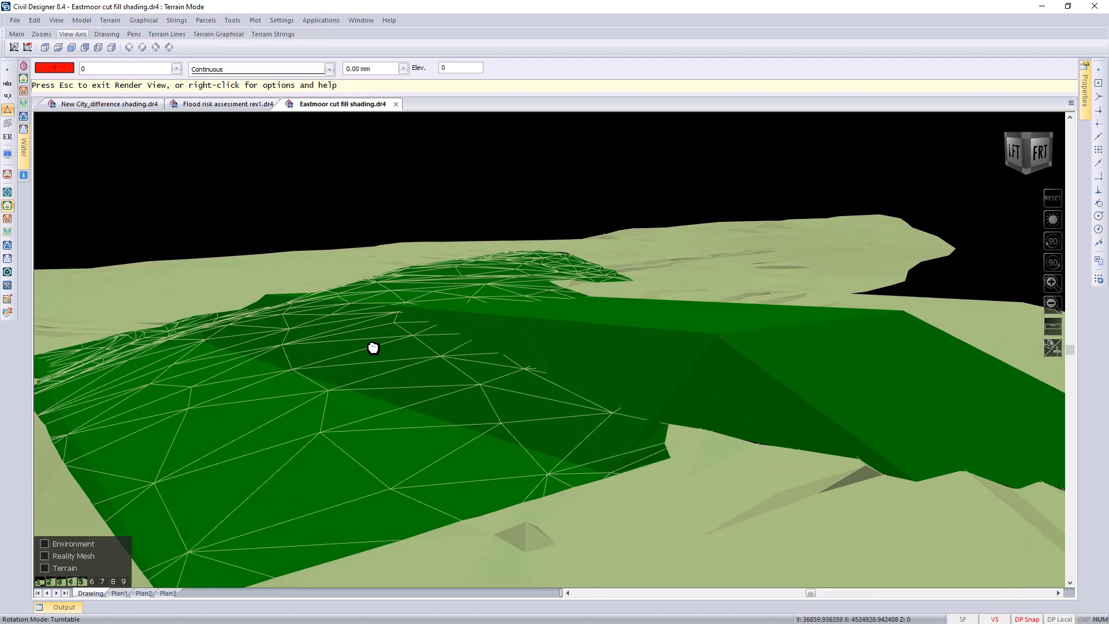
key(Escape)
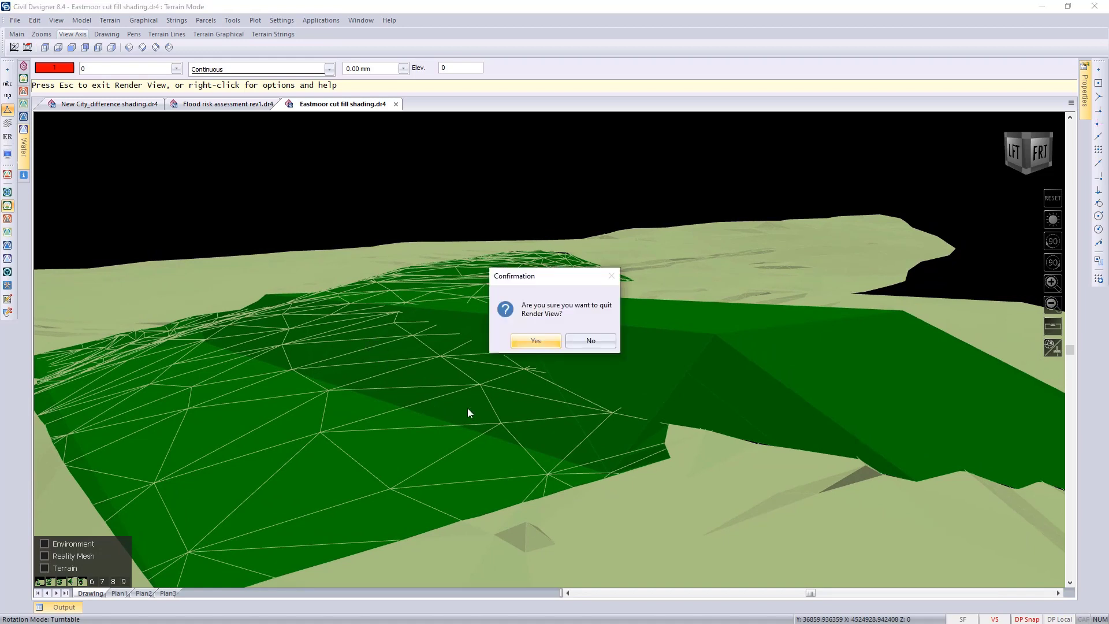
click(528, 340)
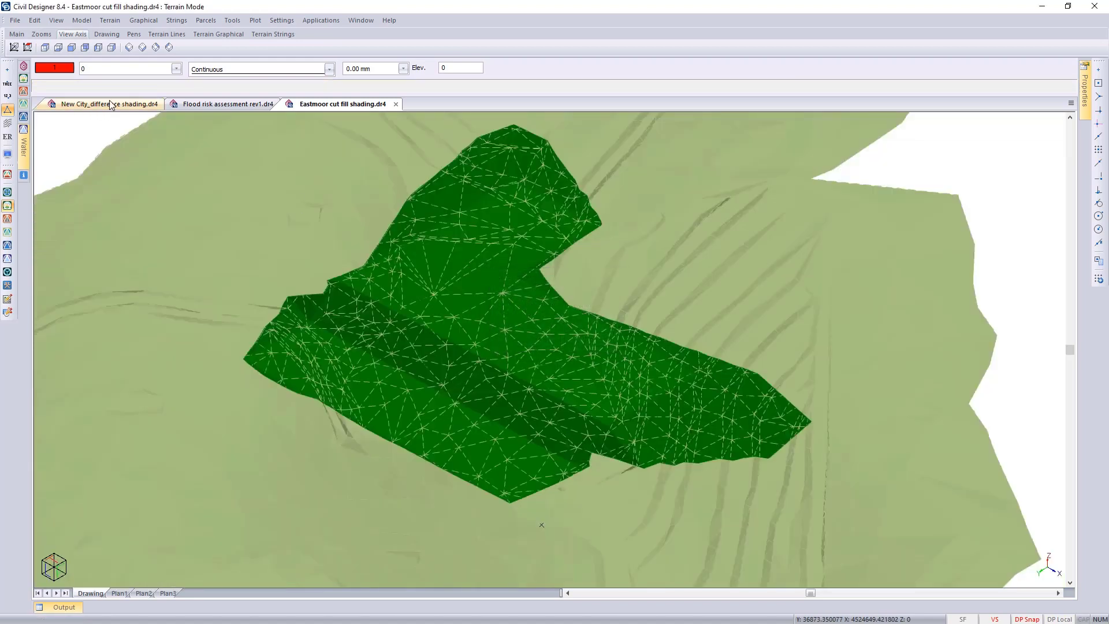
Hide the terrain triangles and switch to the New City_difference shading drawing.
click(7, 110)
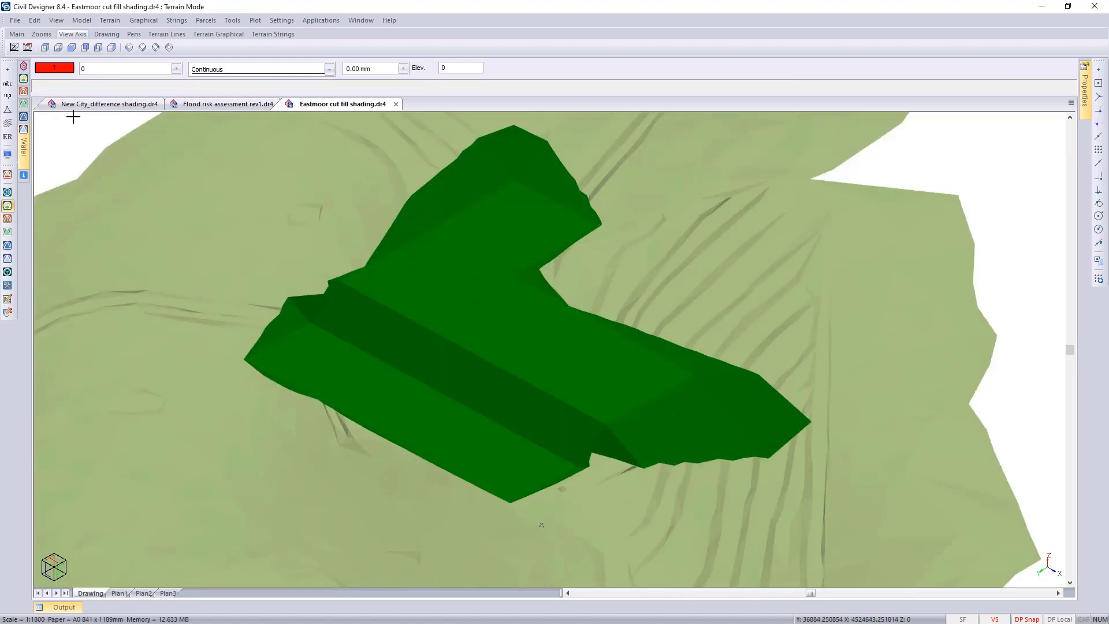
click(111, 105)
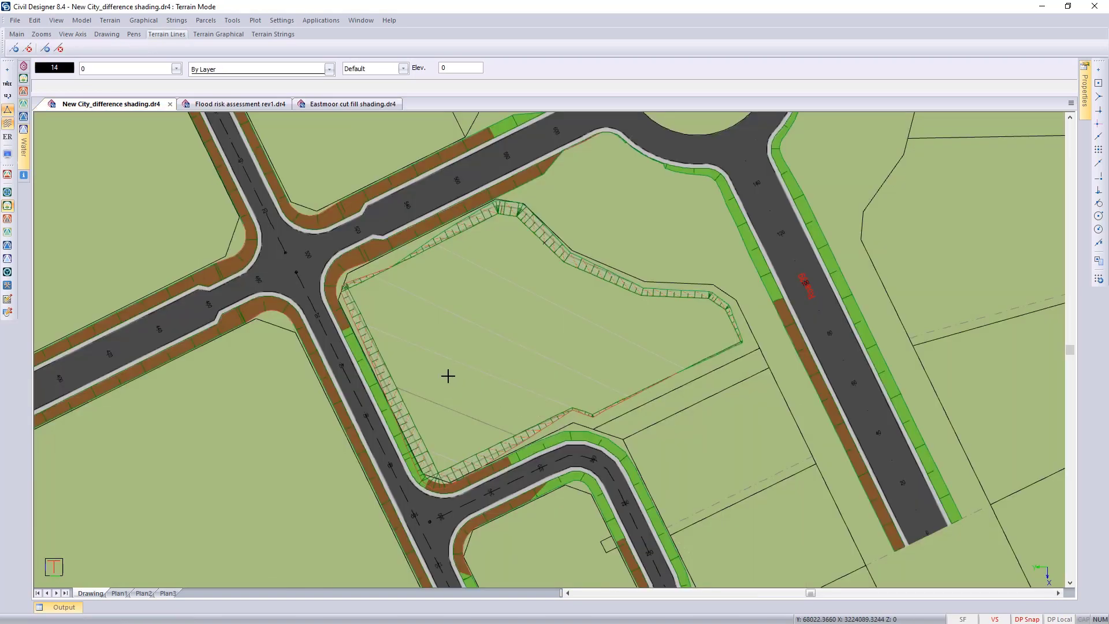
Try to export the height differences between ground and design as a difference surface.
click(110, 20)
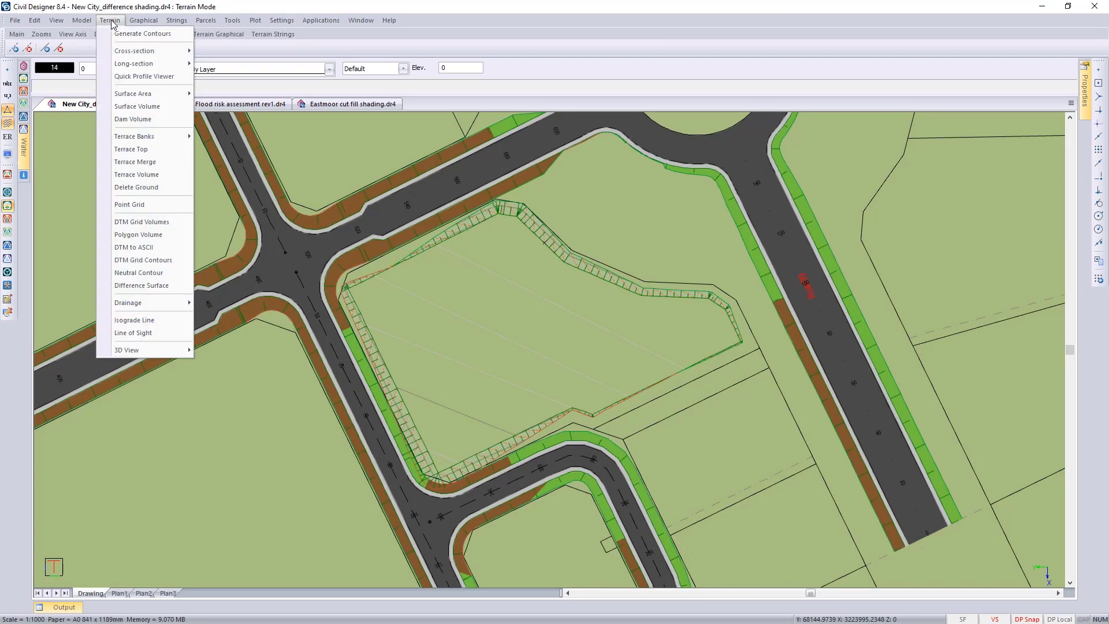
click(163, 292)
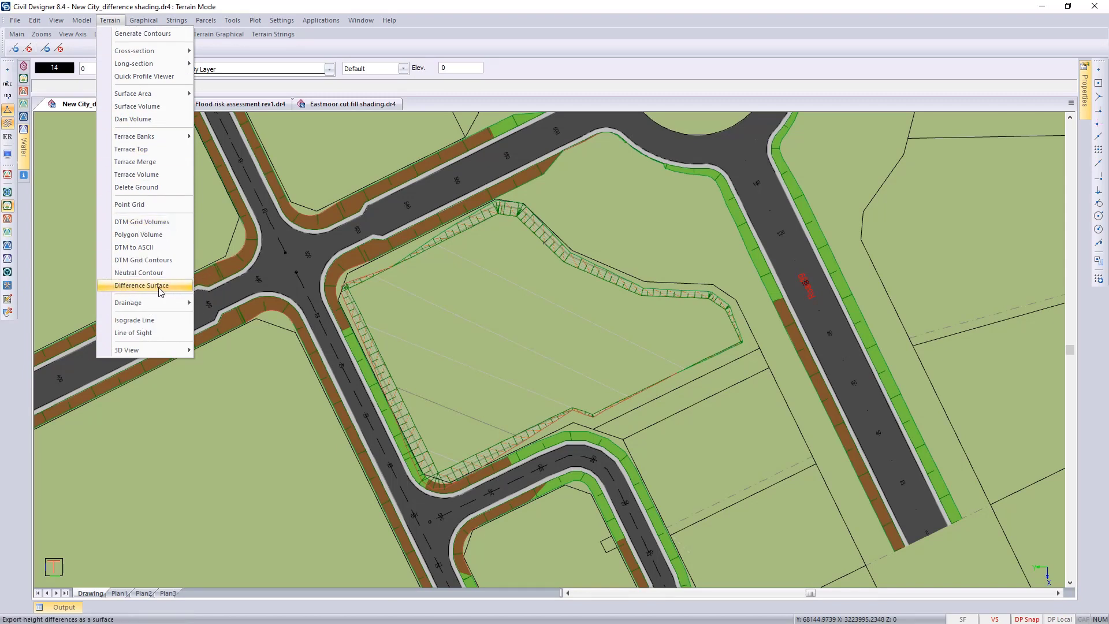
click(161, 291)
click(532, 319)
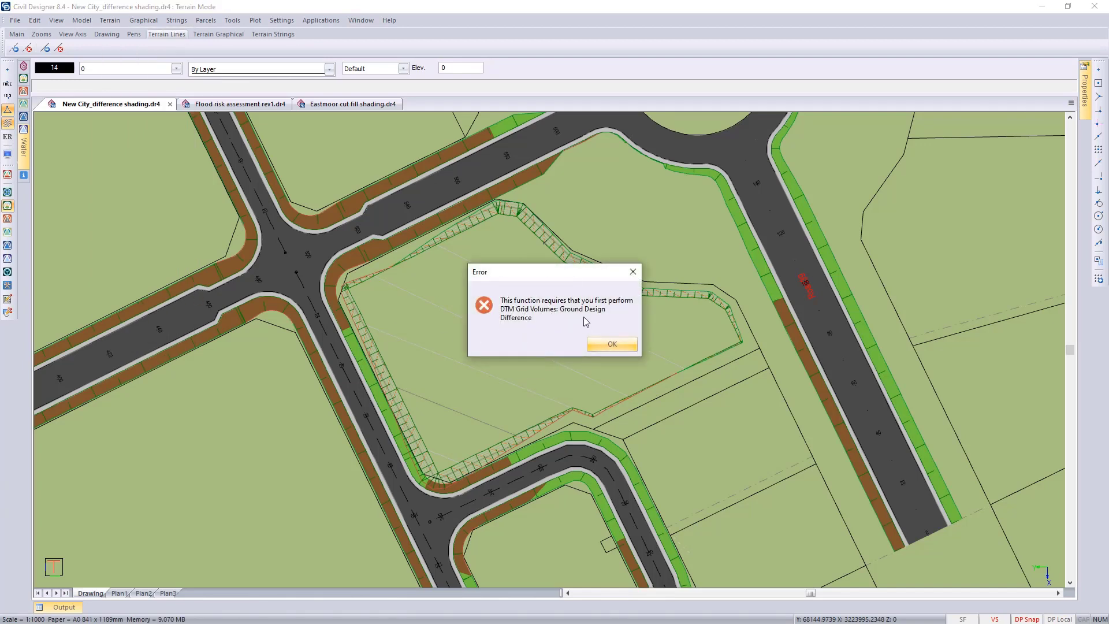
click(612, 344)
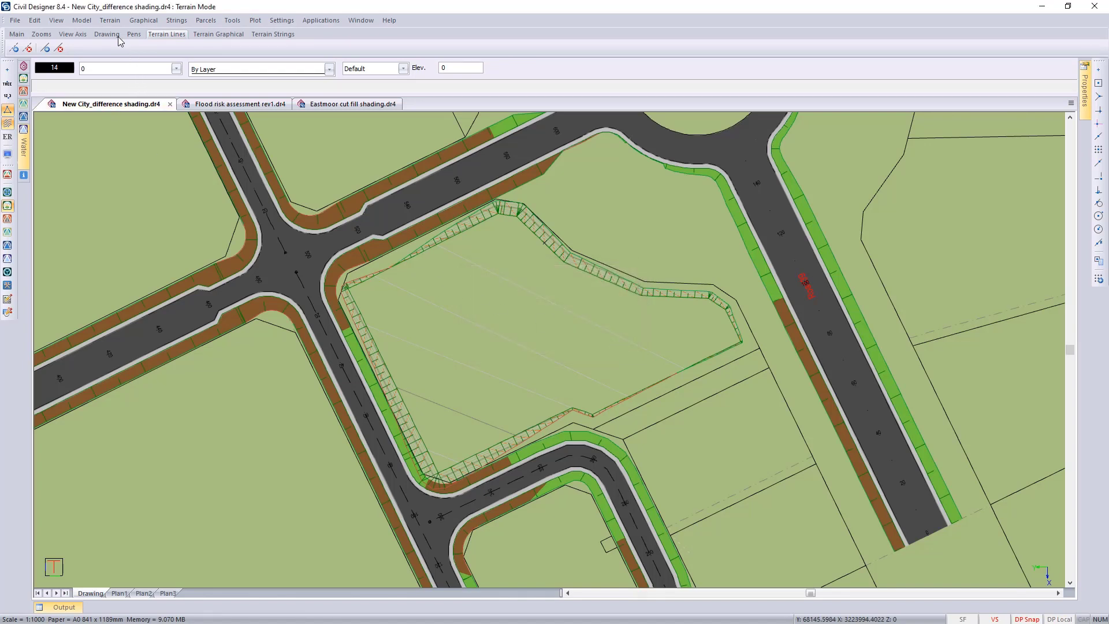
Generate a DTM grid of ground/design differences between Base Earthworks and 31 Platform 1 with a grid interval of 0.5.
click(107, 22)
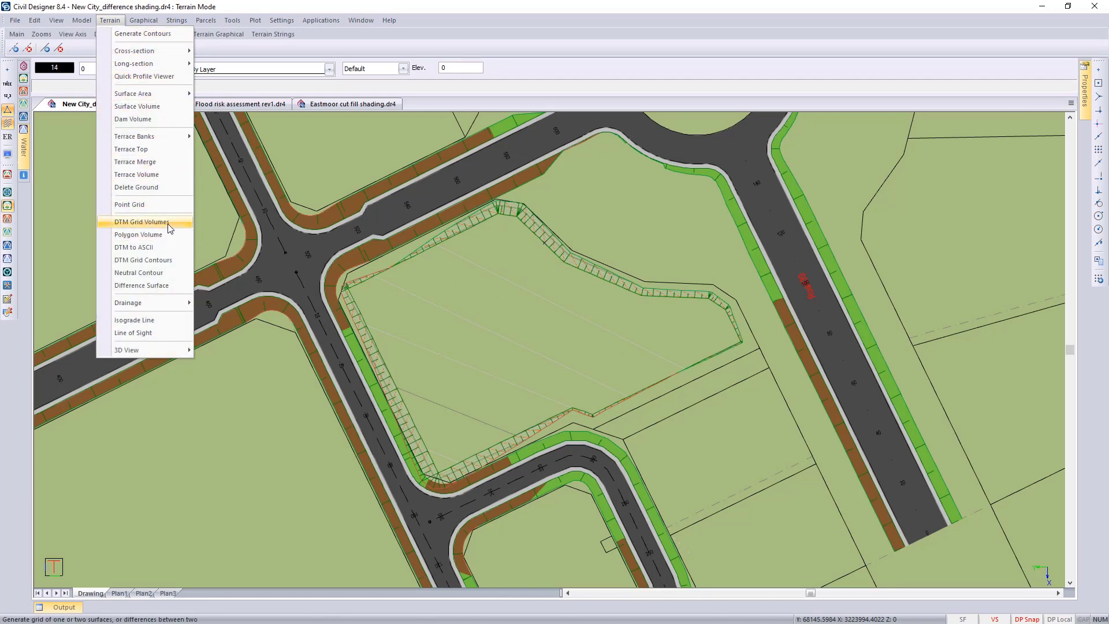
click(141, 222)
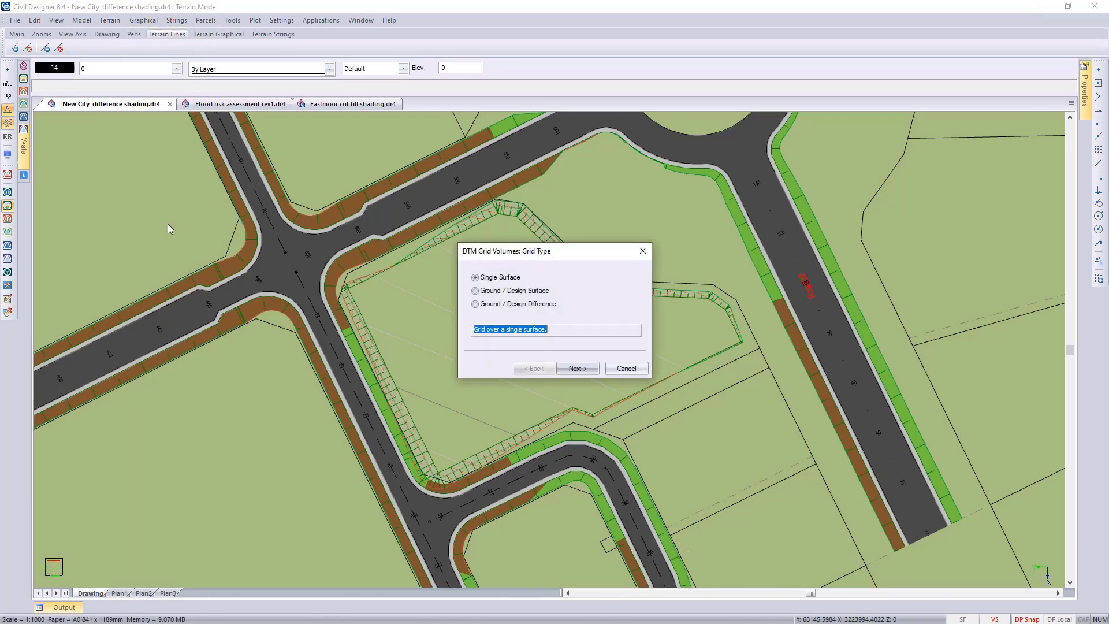
click(477, 307)
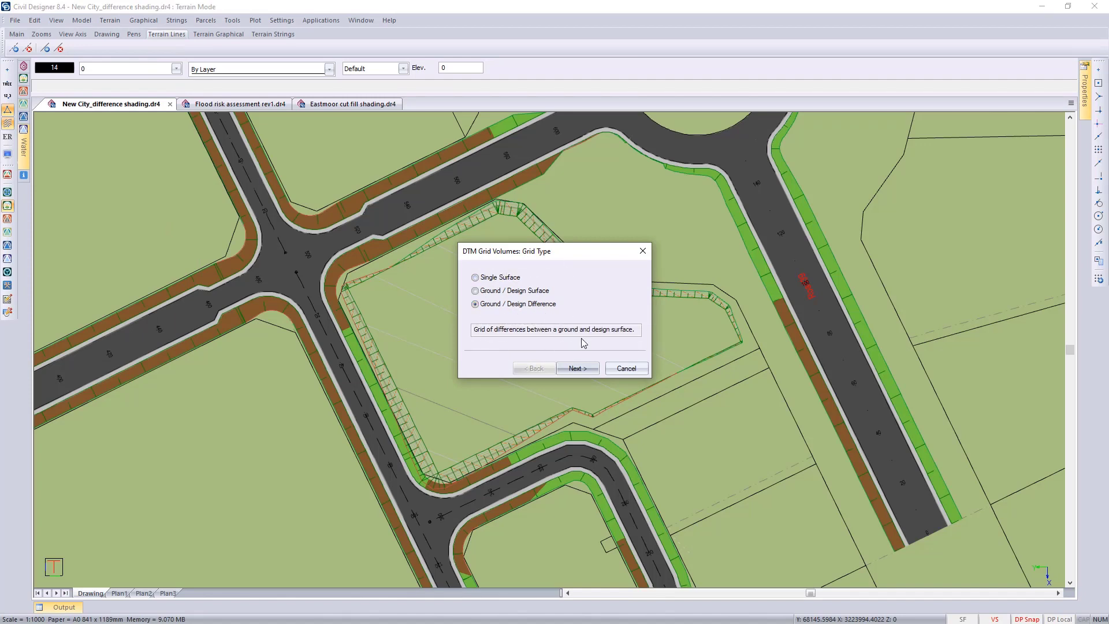
click(580, 369)
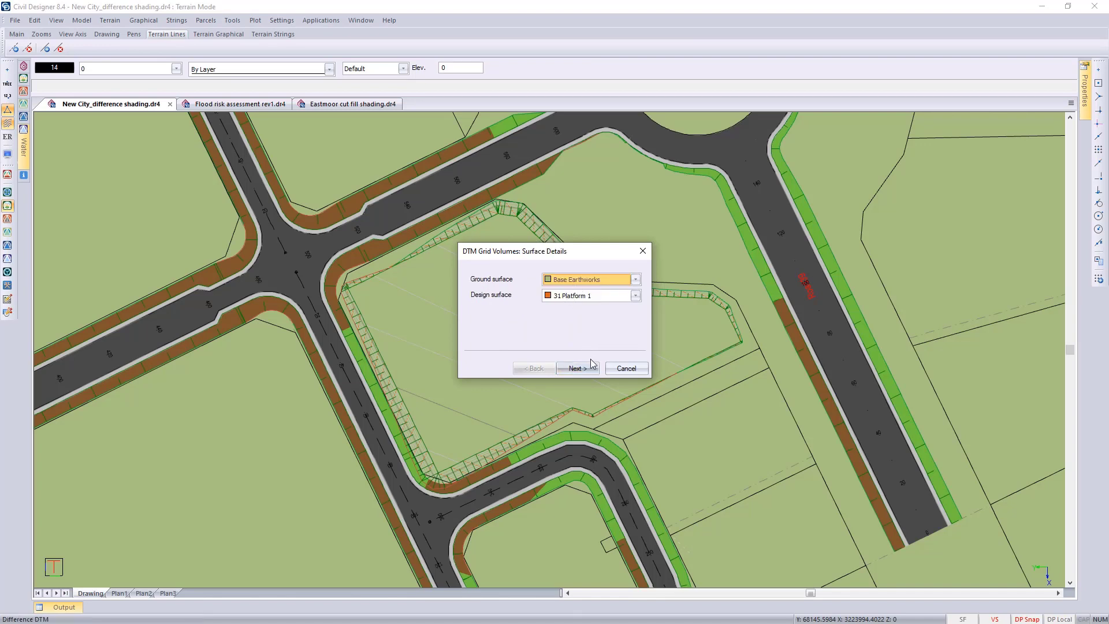
click(580, 370)
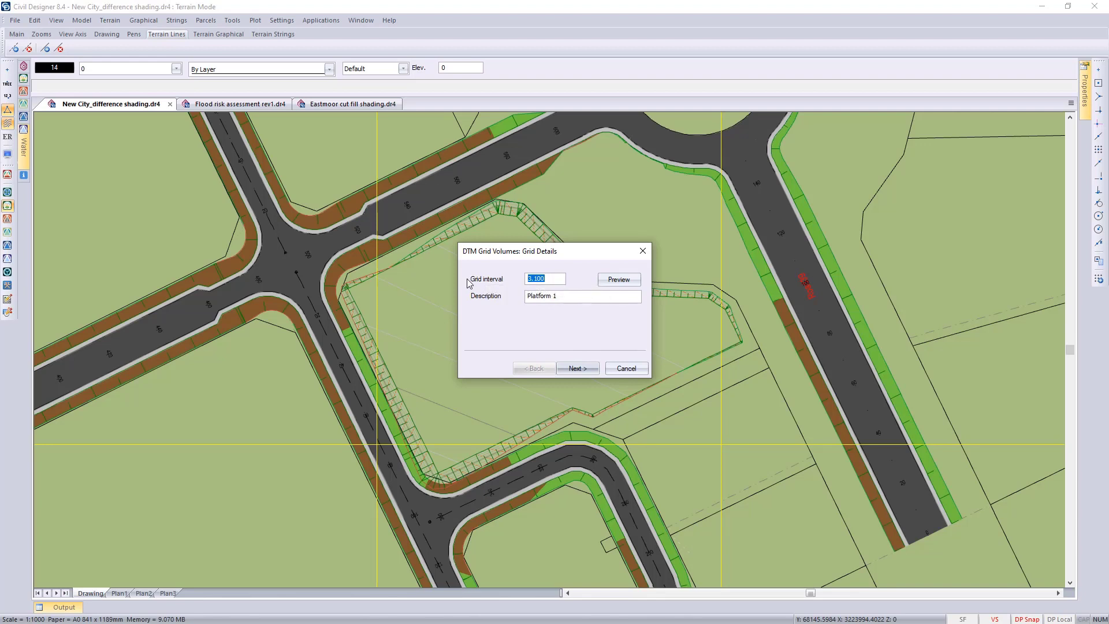
text(0.5)
click(619, 281)
click(579, 369)
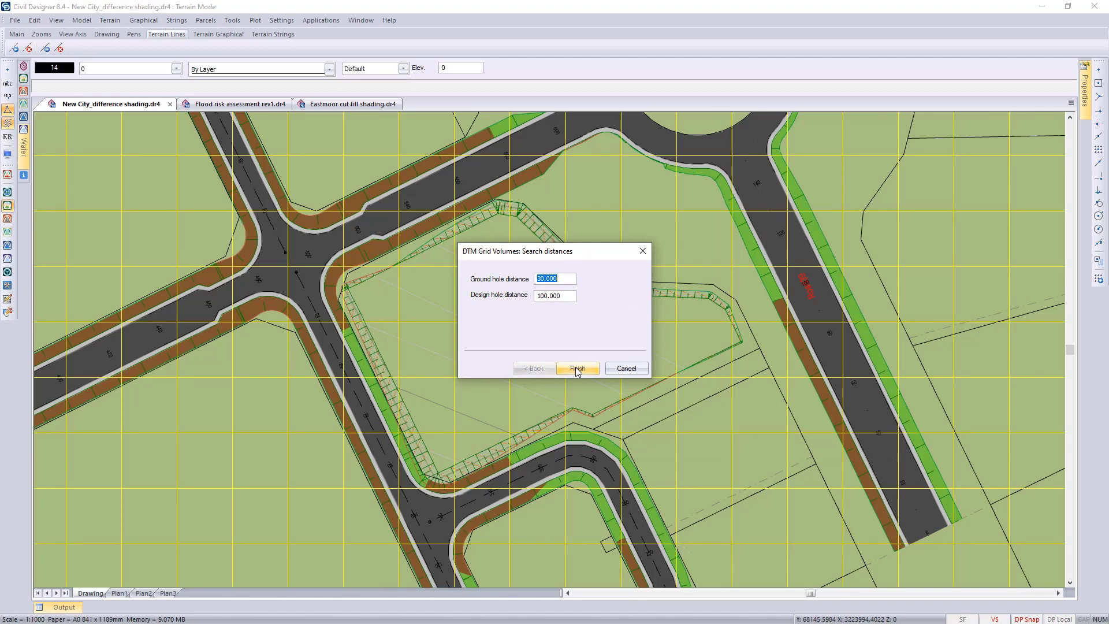
click(576, 370)
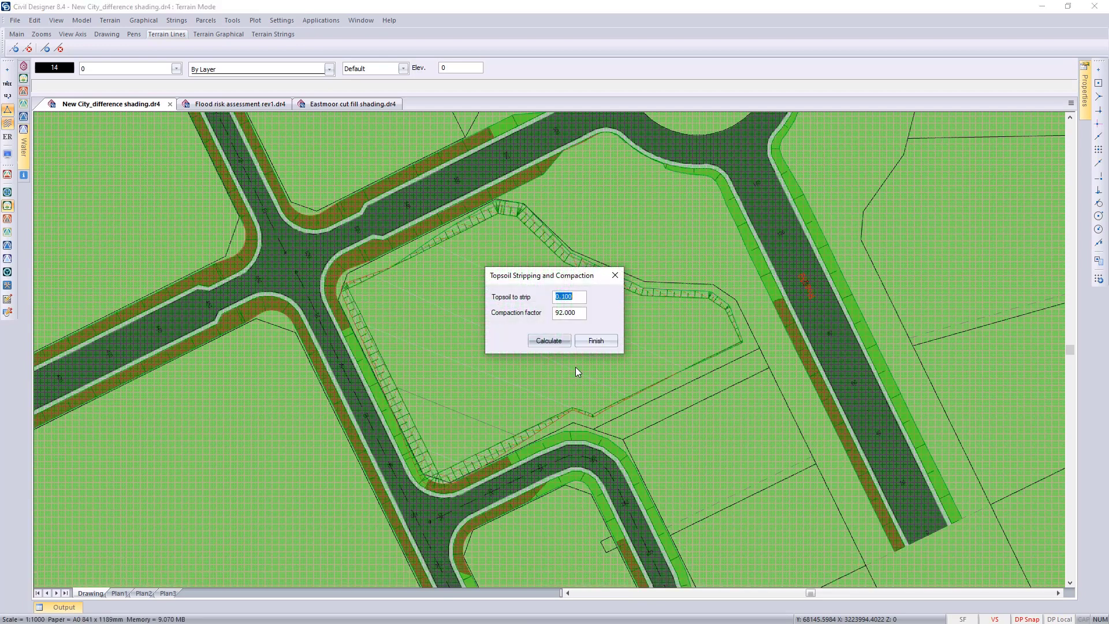
click(597, 339)
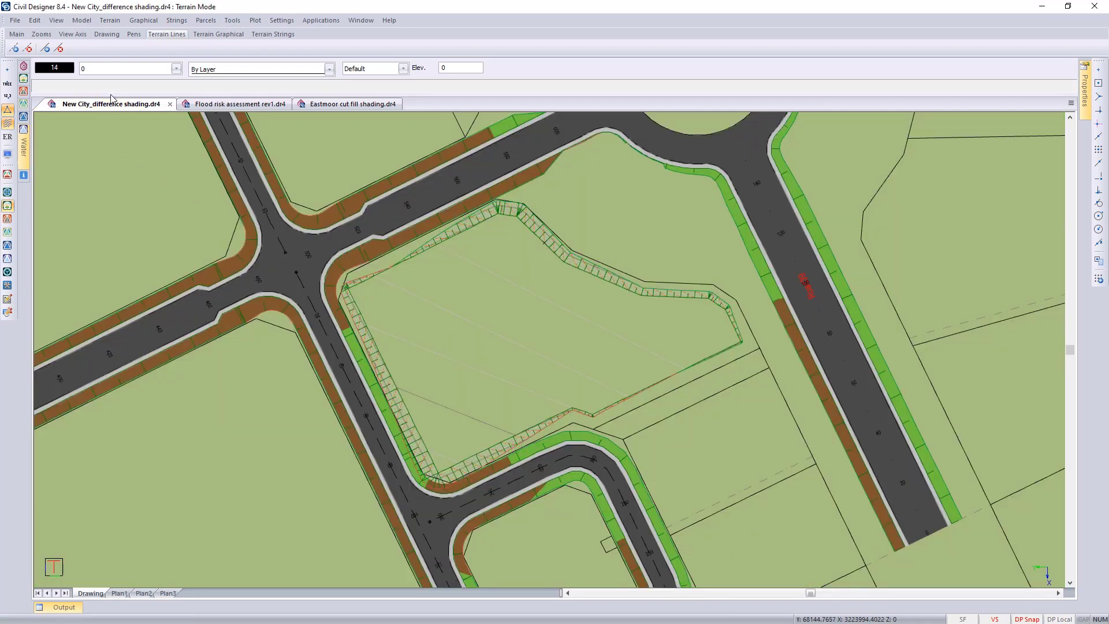
Create a difference surface from the current grid file, with Surface 35 as the destination, and activate that surface.
click(113, 20)
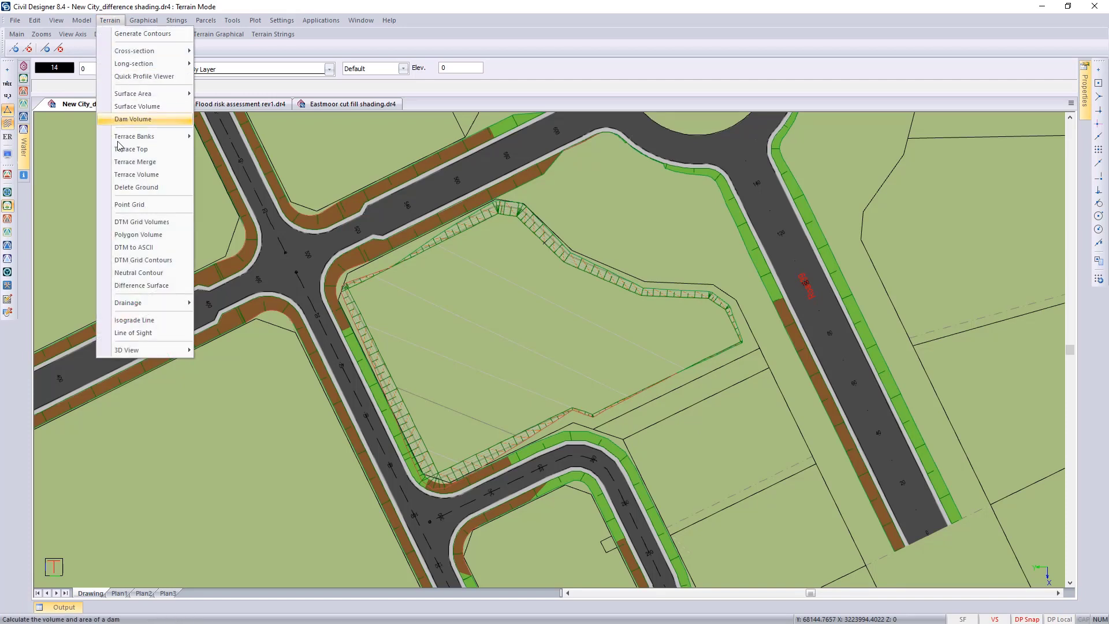
click(165, 292)
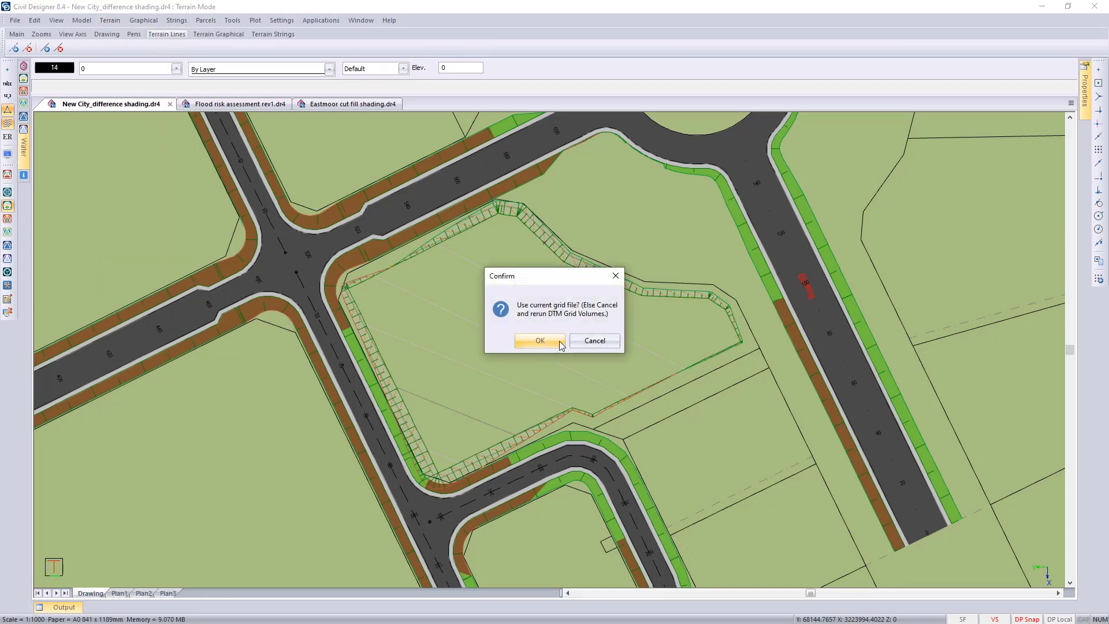
click(546, 344)
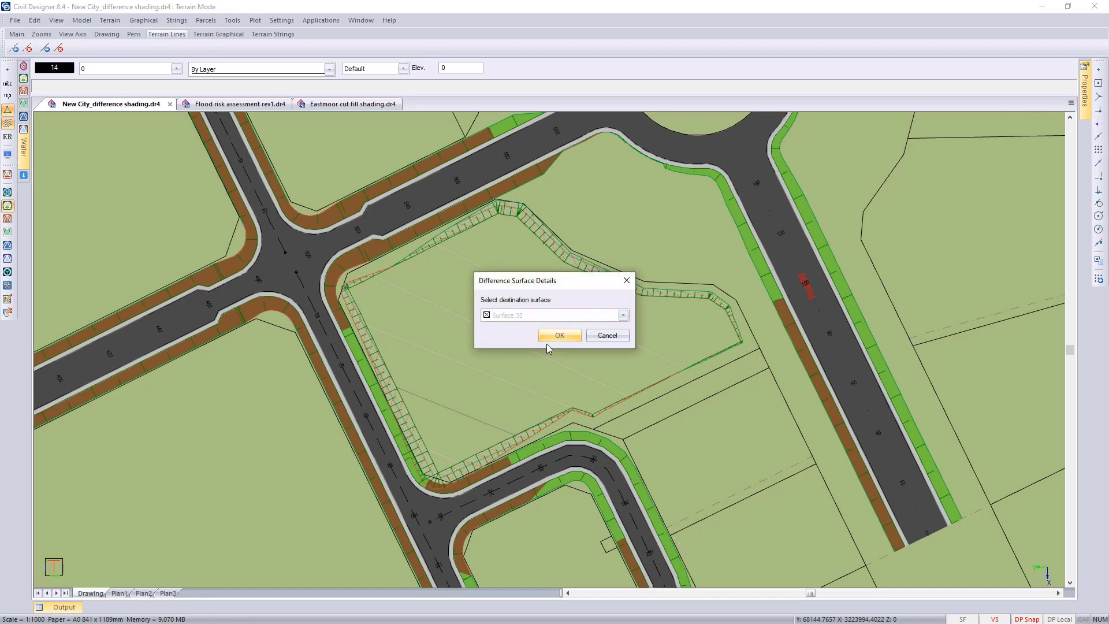
click(623, 315)
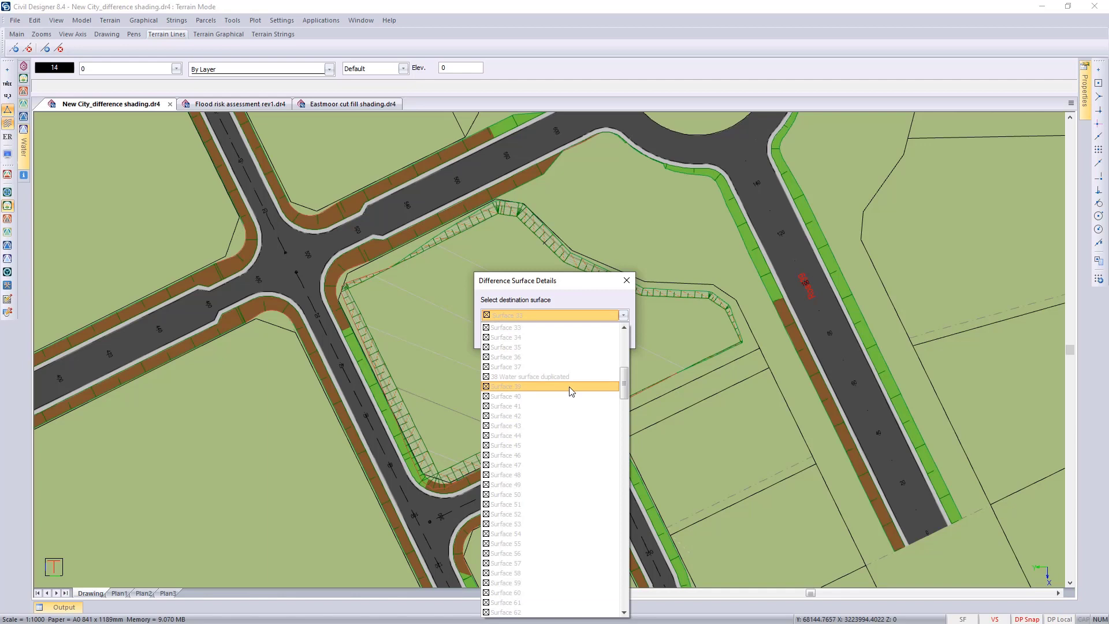
scroll(570, 391, up, 3)
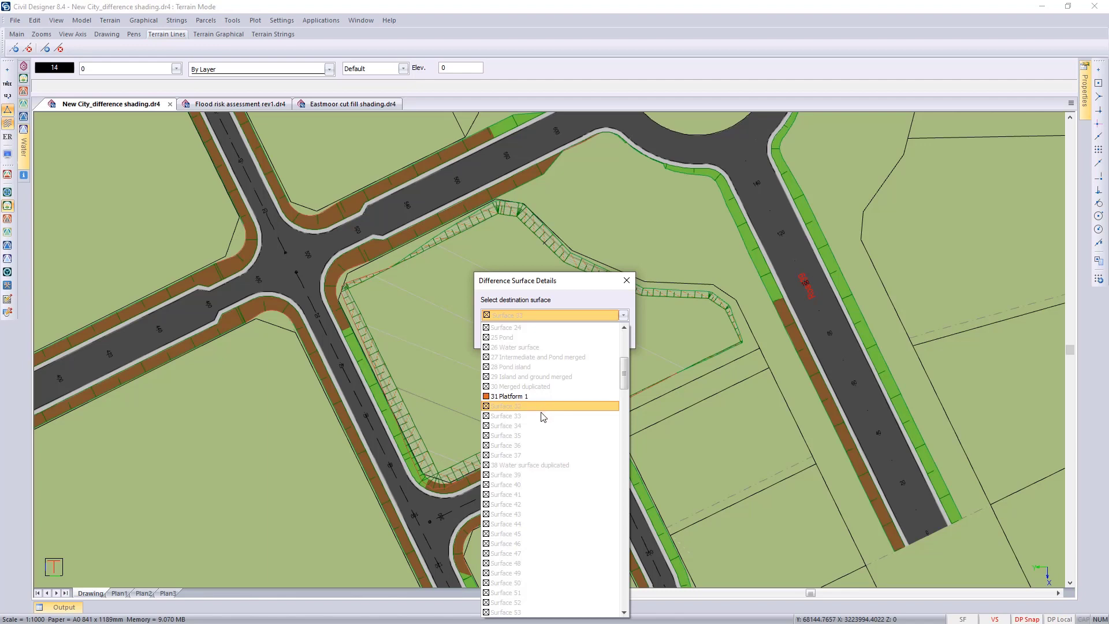
click(532, 431)
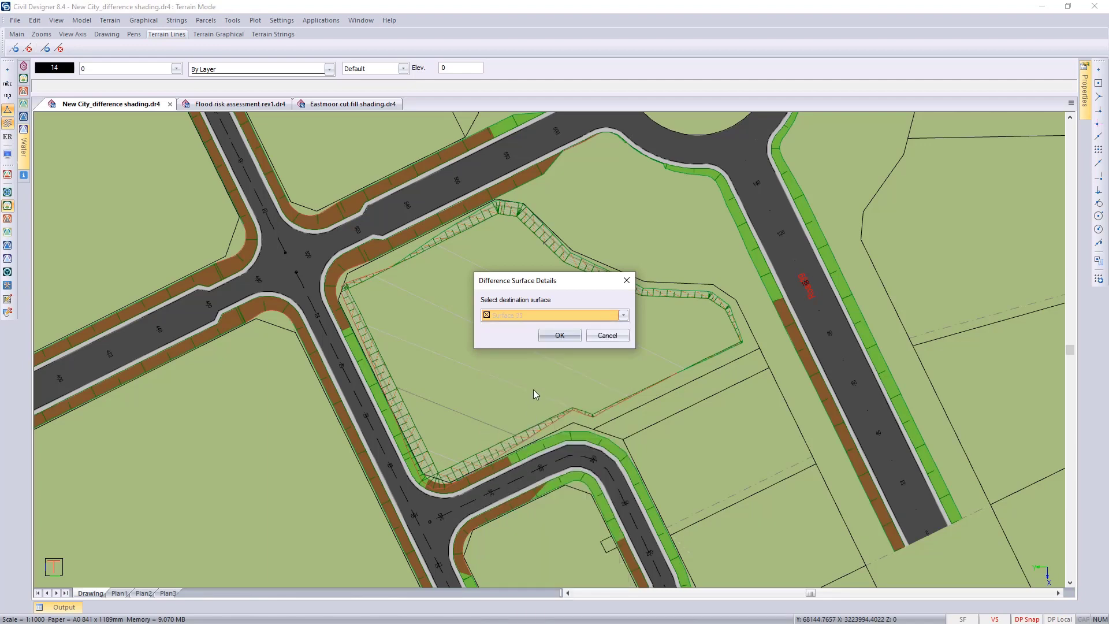
click(559, 335)
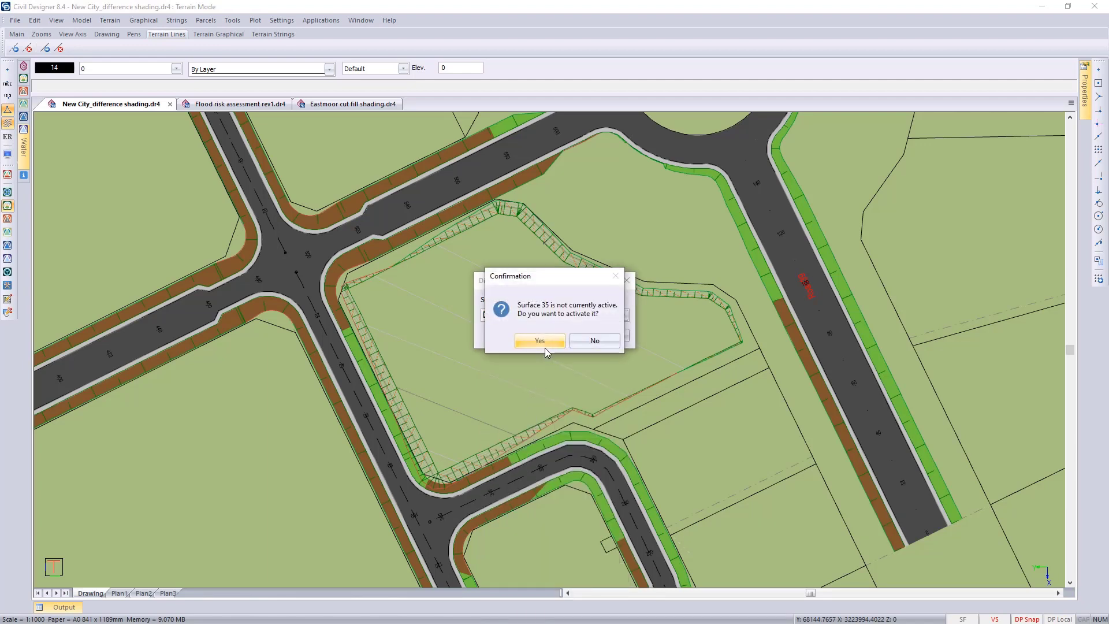
click(538, 342)
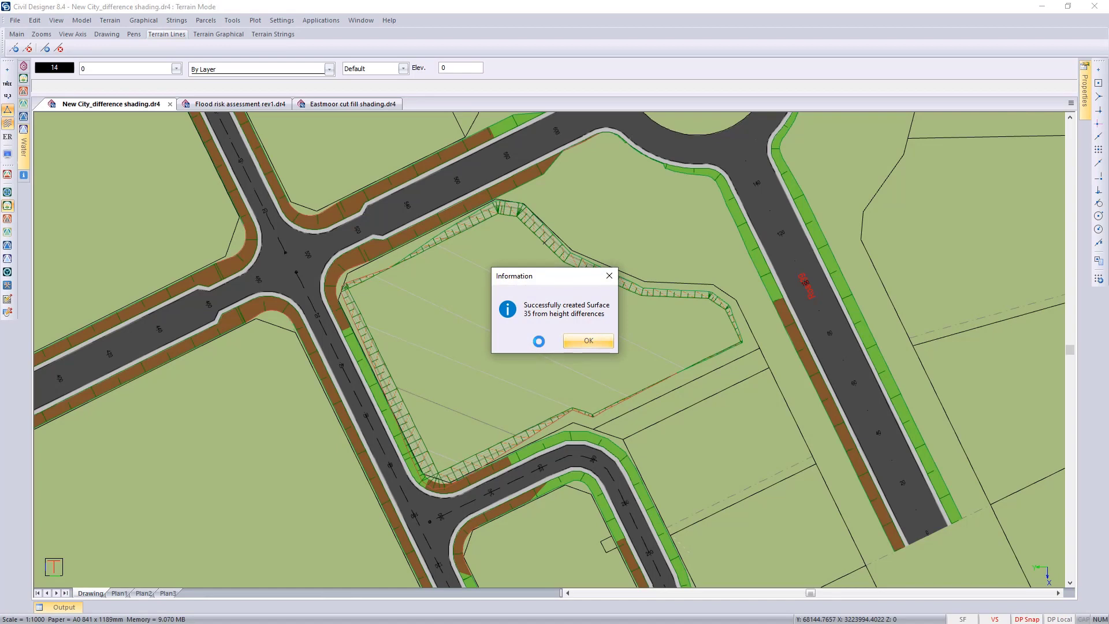
click(588, 340)
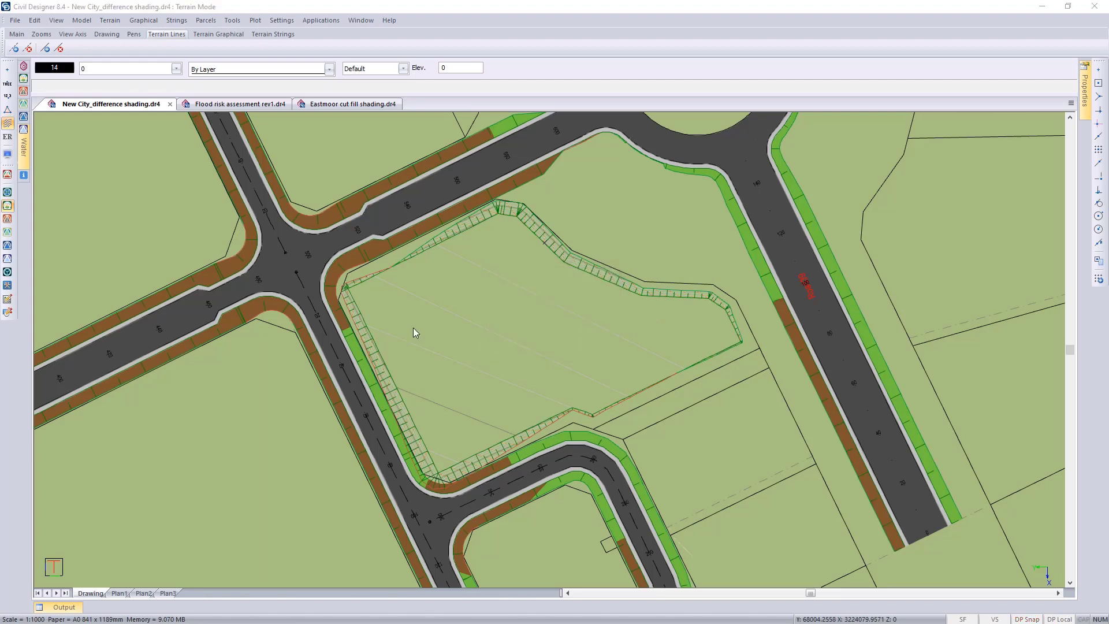
Show difference shading in the drawing using the ground/design difference surface Surface 35.
click(9, 157)
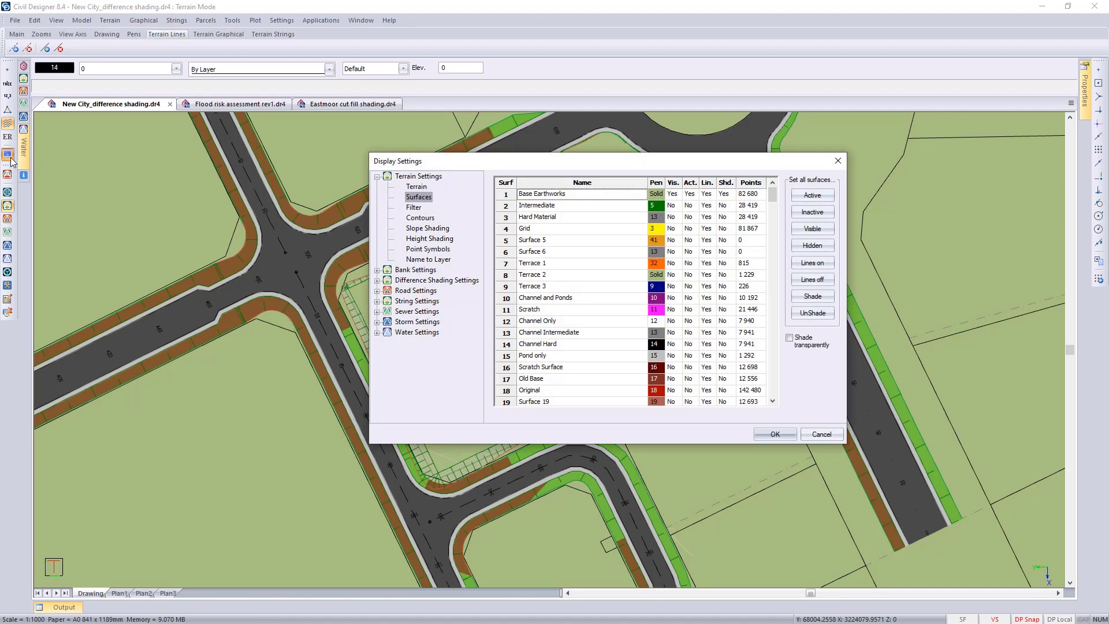
click(437, 281)
click(437, 282)
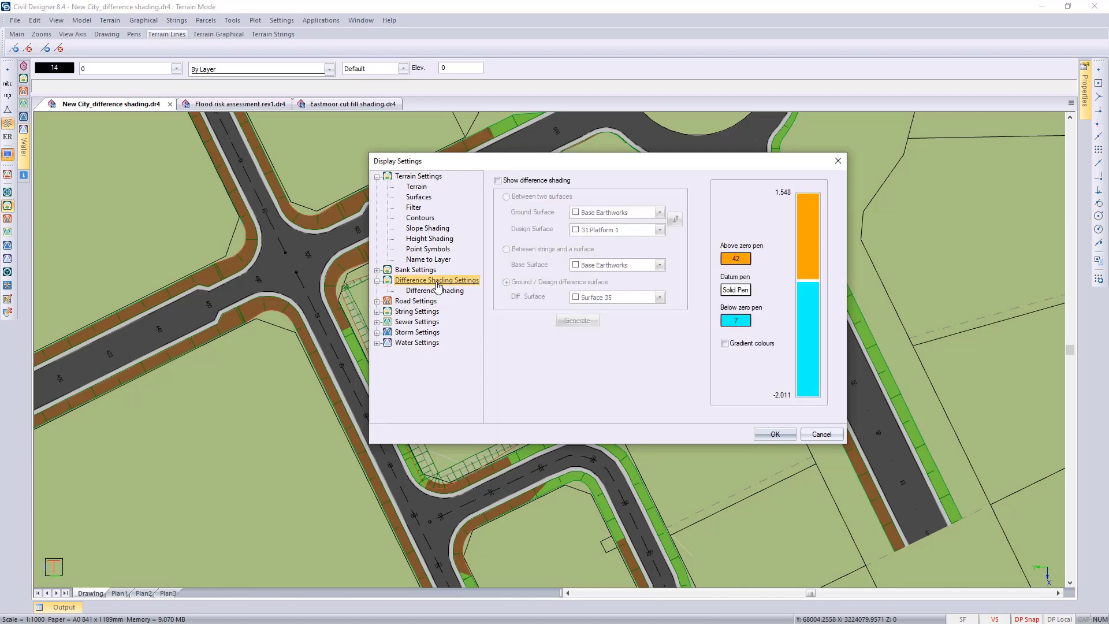
click(497, 181)
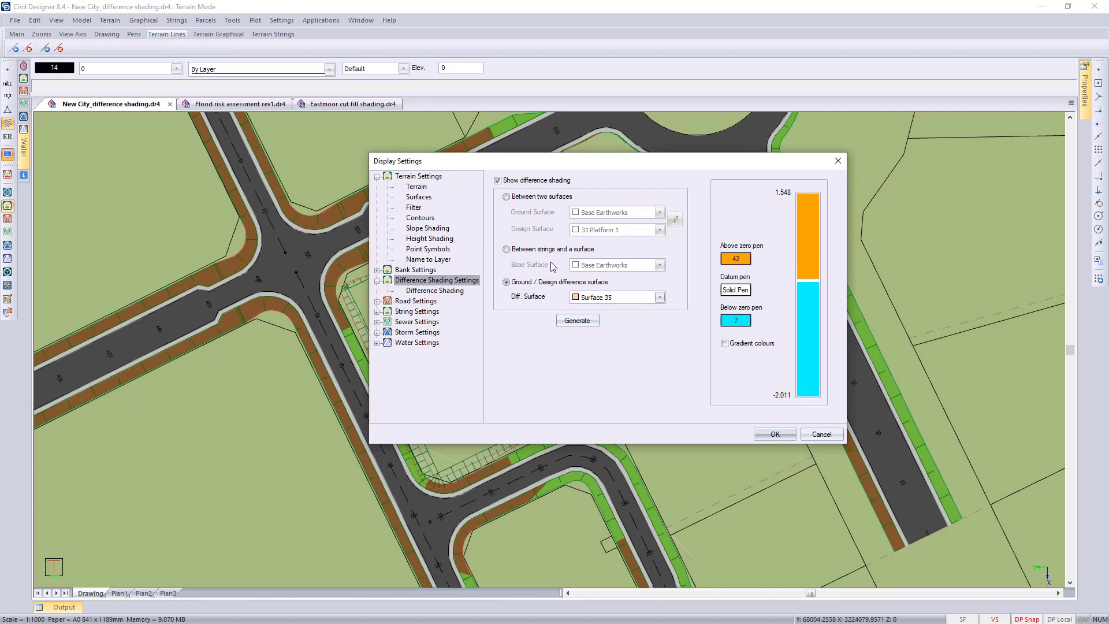
key(ctrl)
click(783, 434)
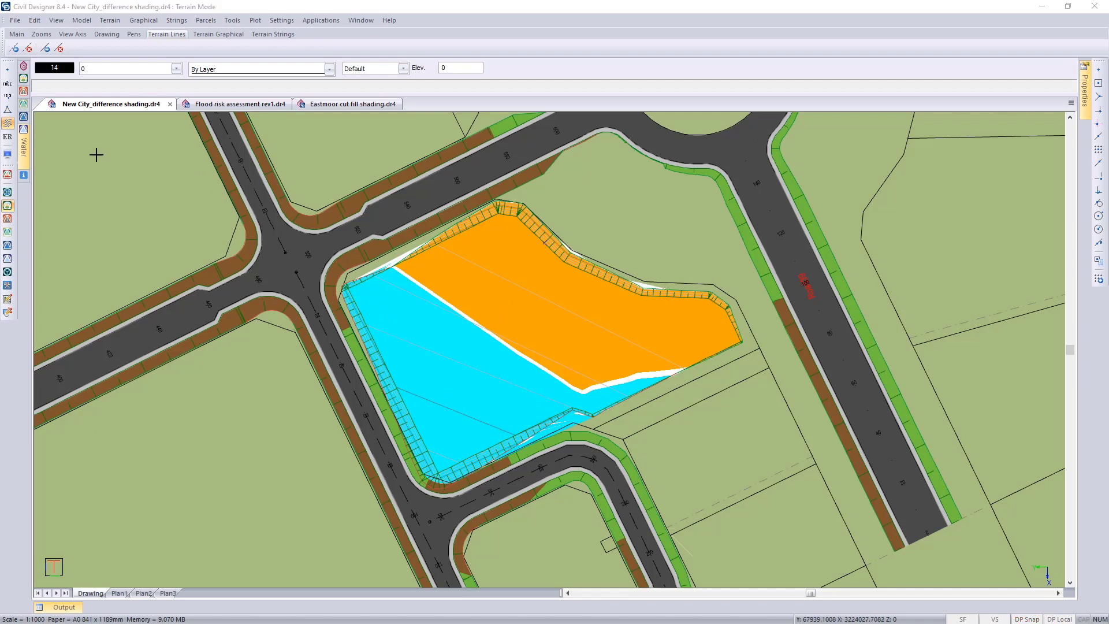
Switch the difference shading to between two surfaces, Base Earthworks and 31 Platform 1, and generate it.
click(7, 154)
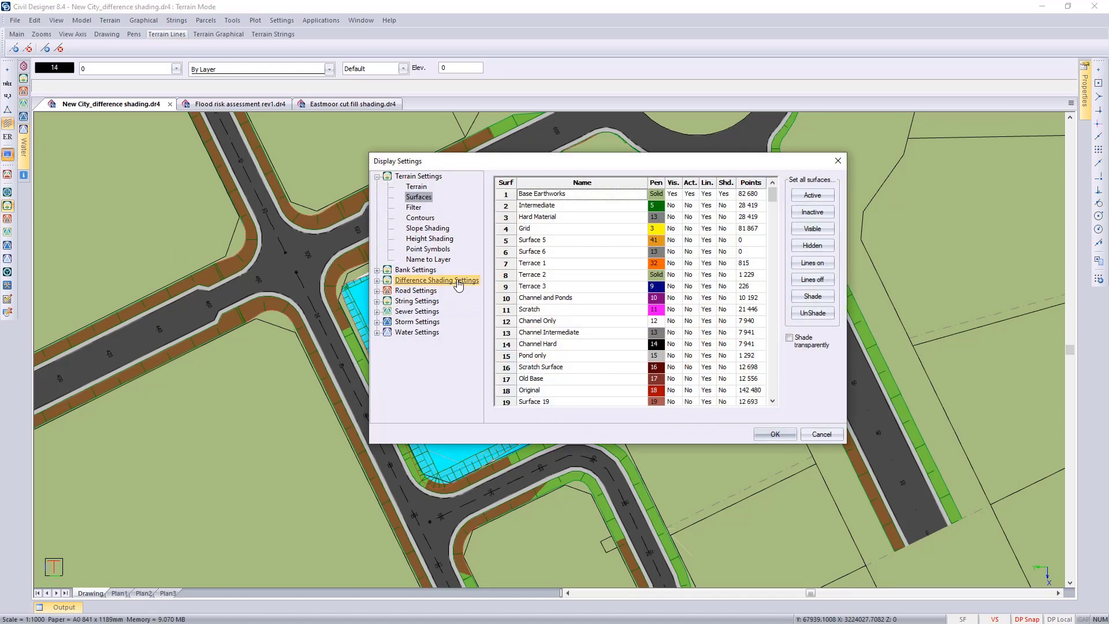
click(458, 282)
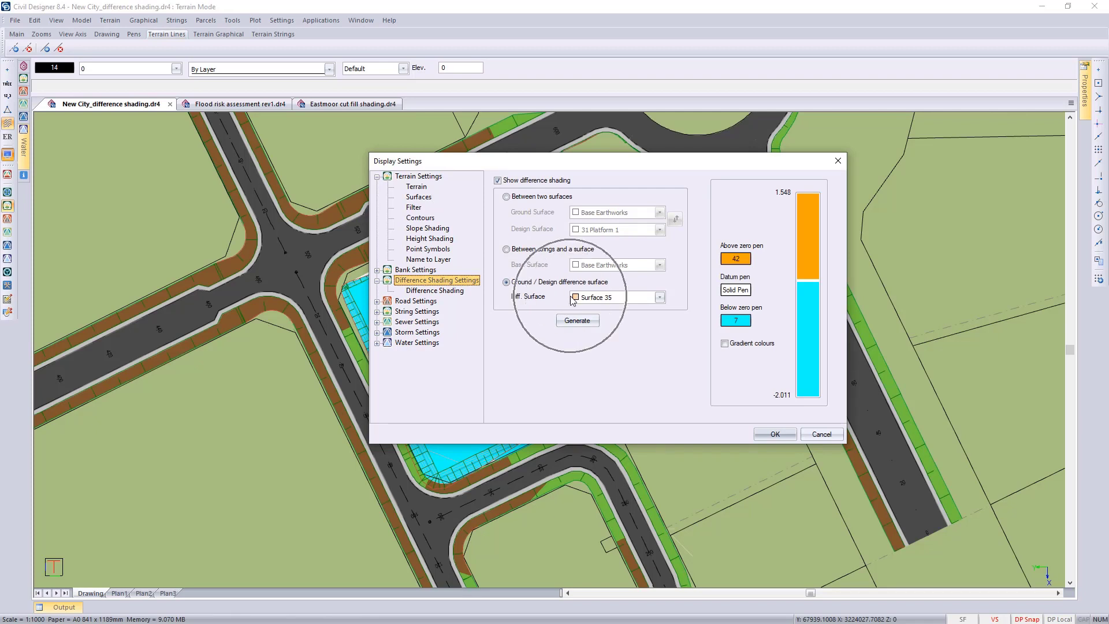
click(506, 197)
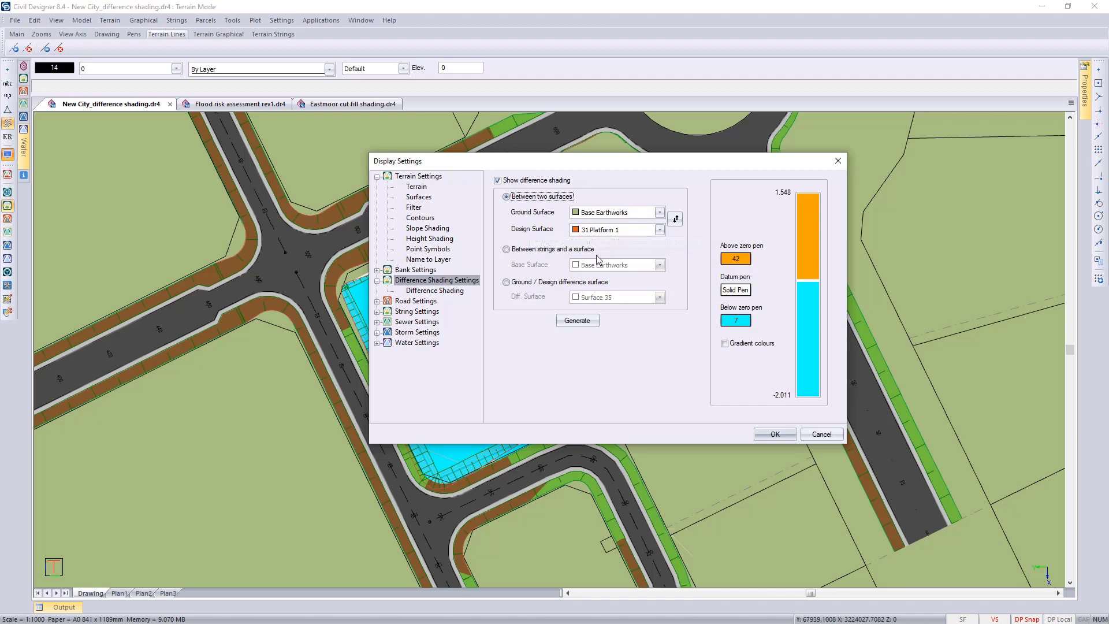
click(579, 322)
click(770, 435)
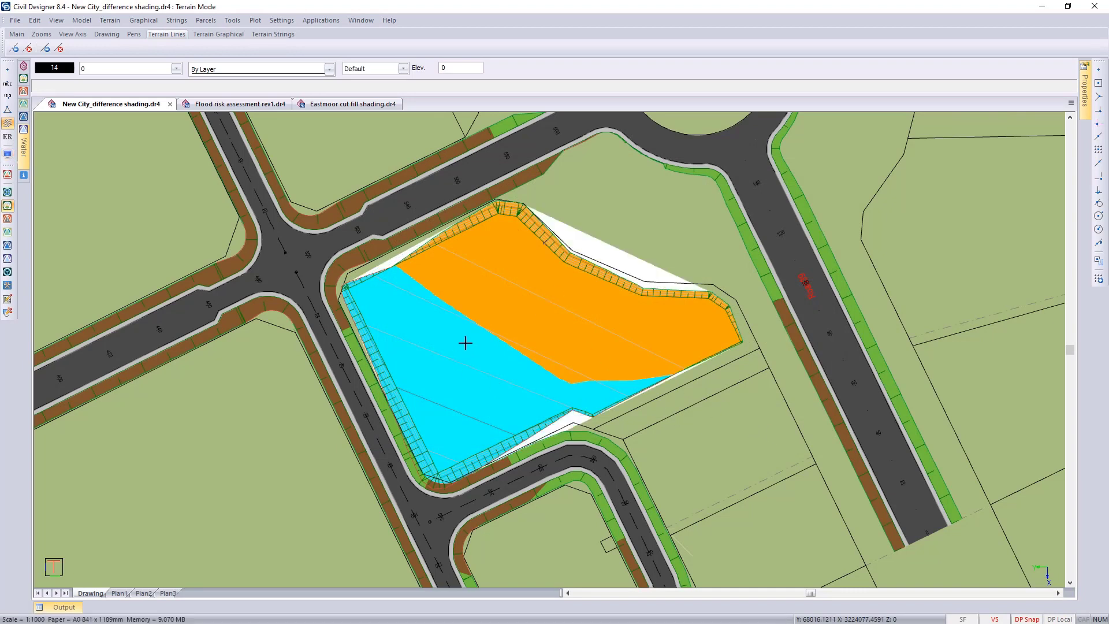
Turn off the difference shading and the road string shading in the drawing.
click(8, 155)
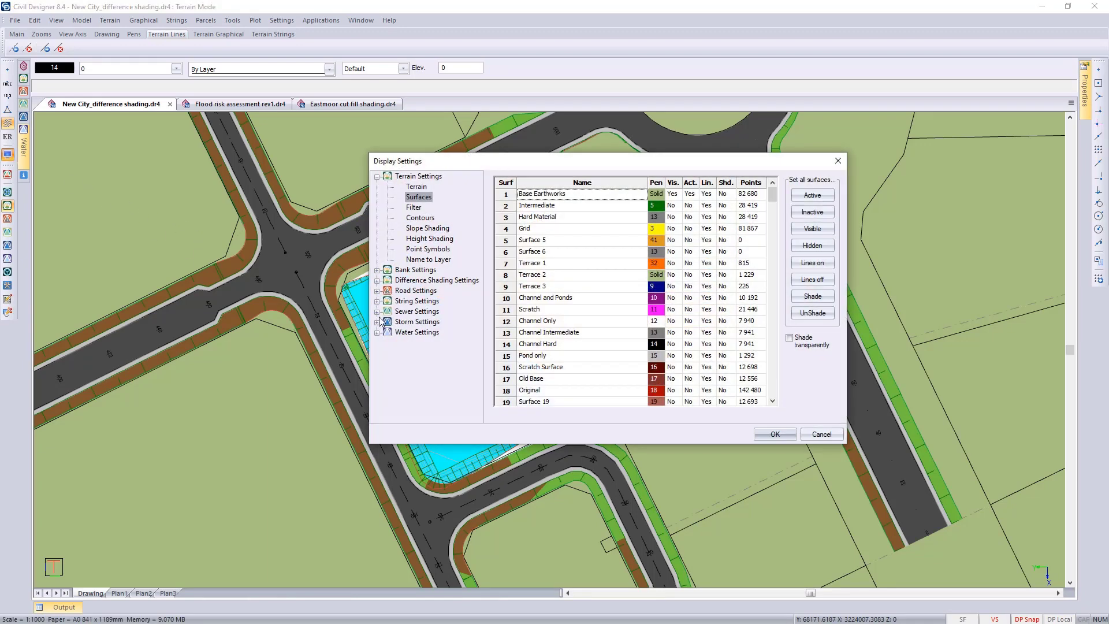
click(410, 282)
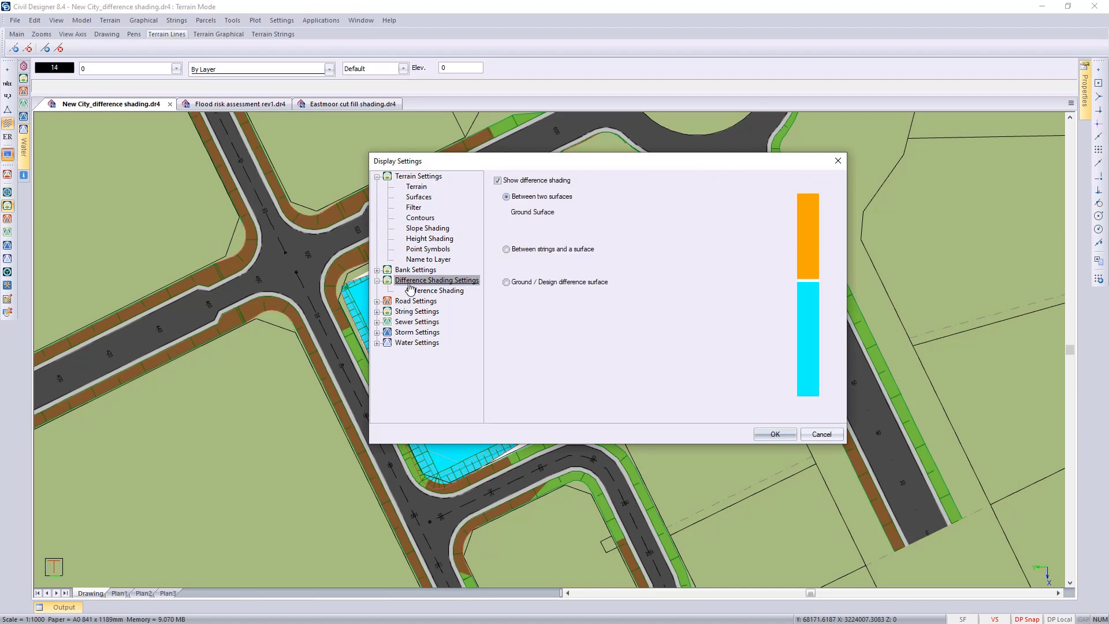
click(498, 181)
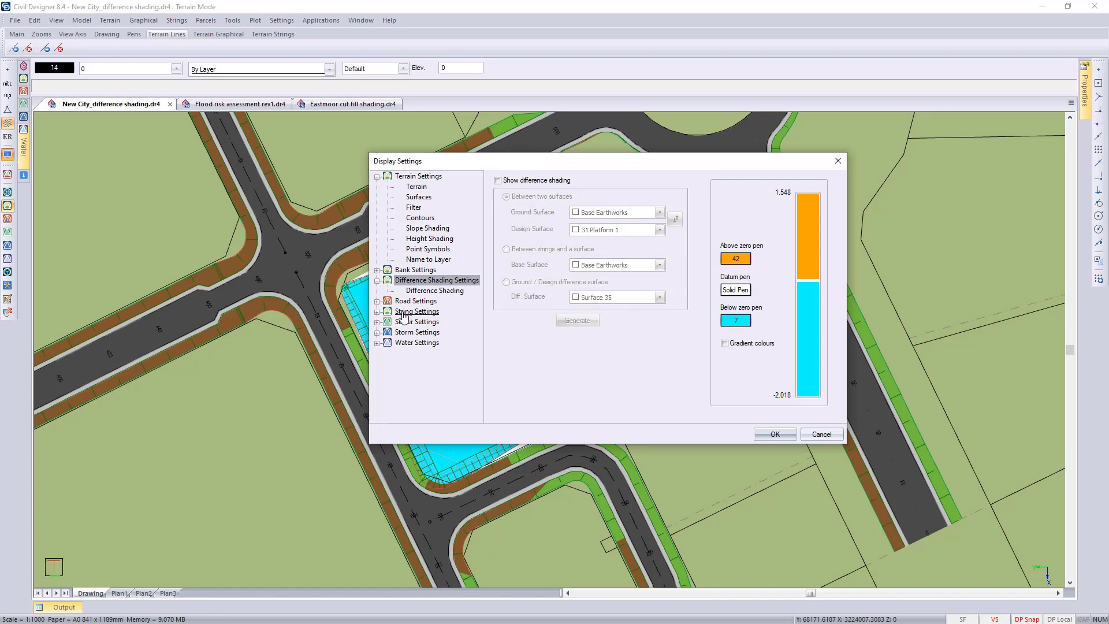
click(377, 301)
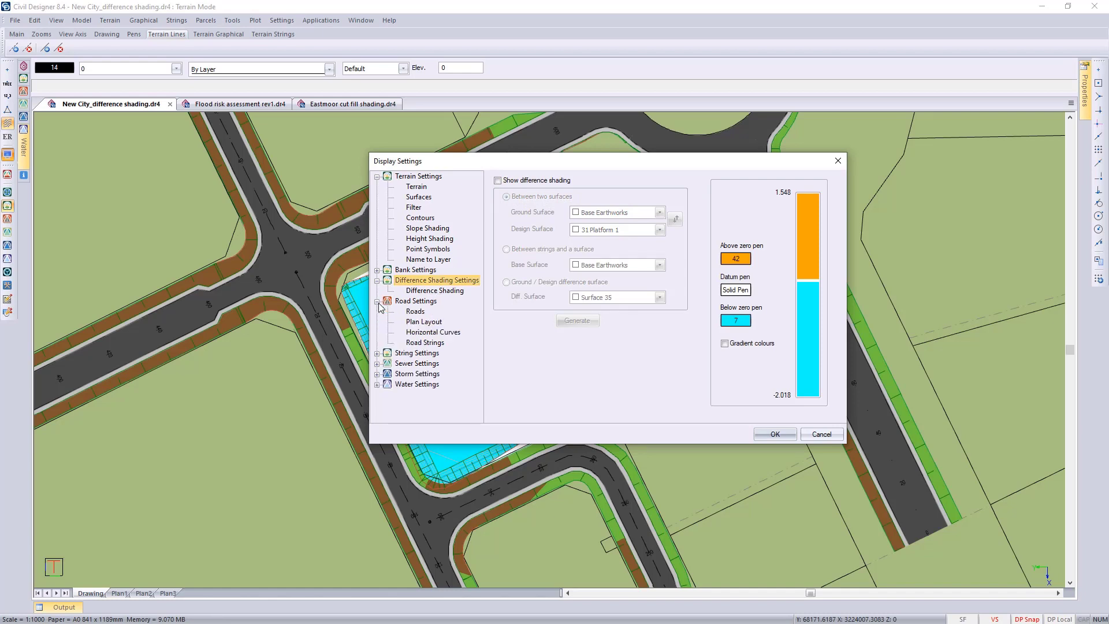
click(422, 345)
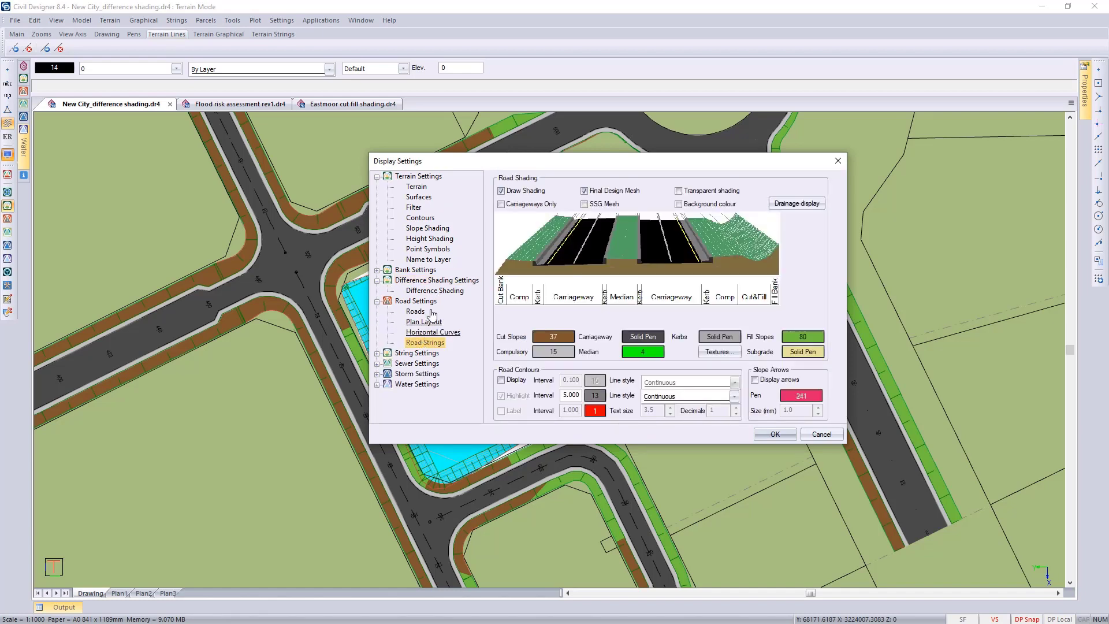
click(502, 191)
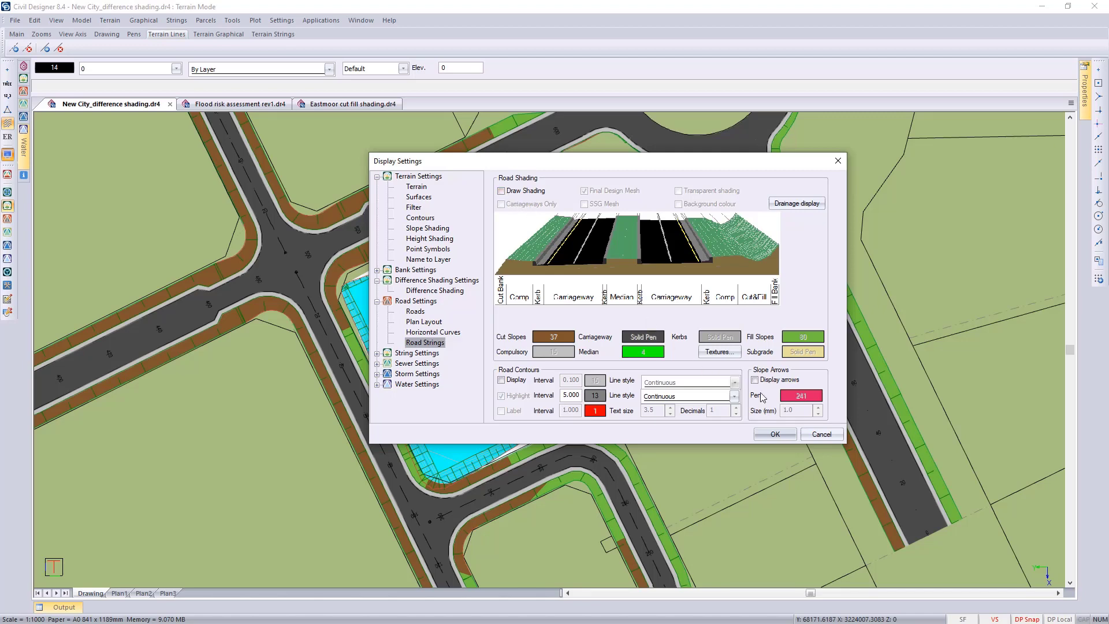
click(774, 435)
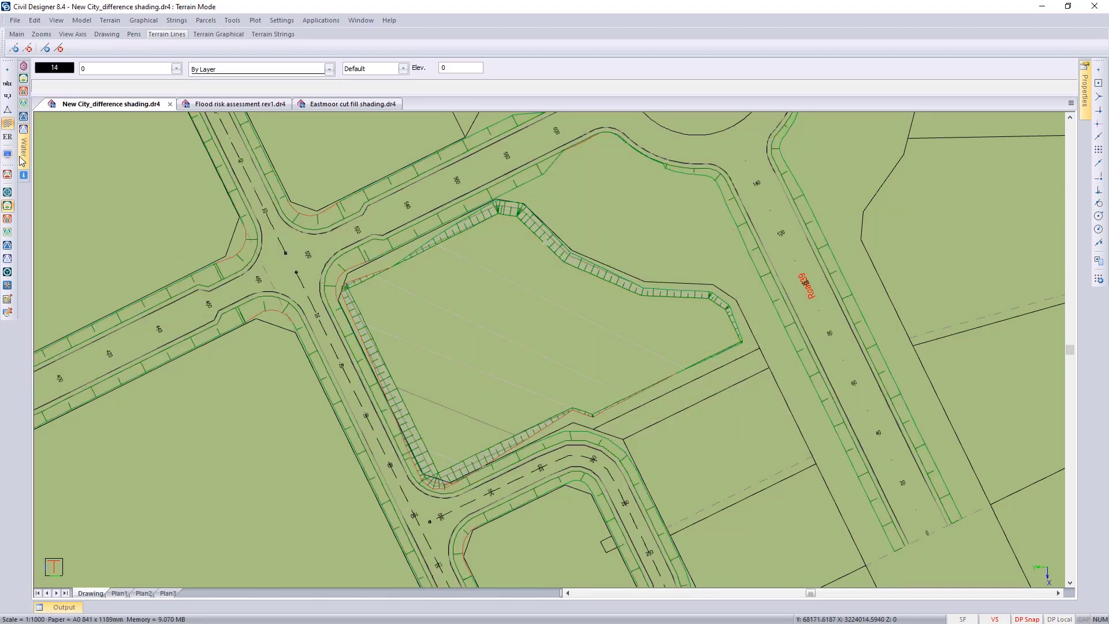
Turn on difference shading between strings and a surface, with Base Earthworks as the base surface, and generate it.
click(8, 154)
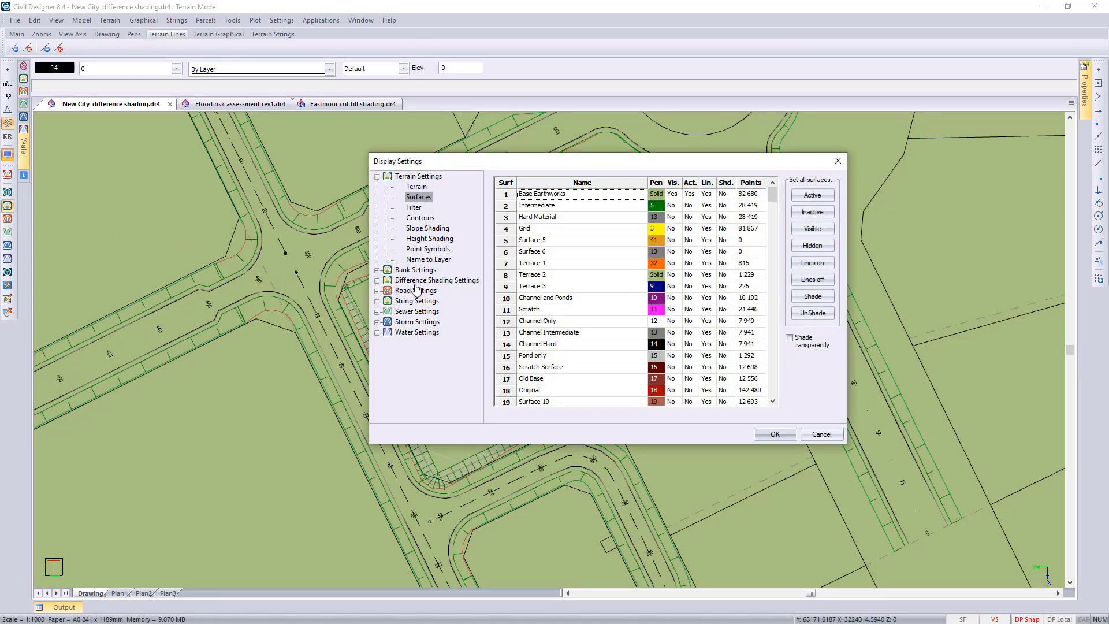
double_click(415, 283)
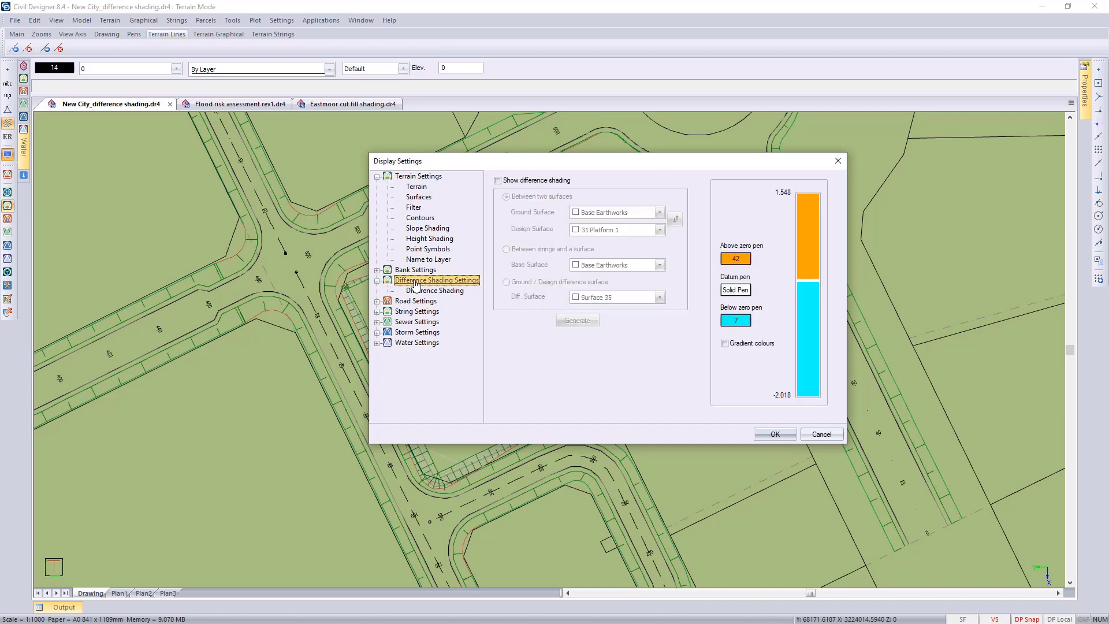
click(498, 180)
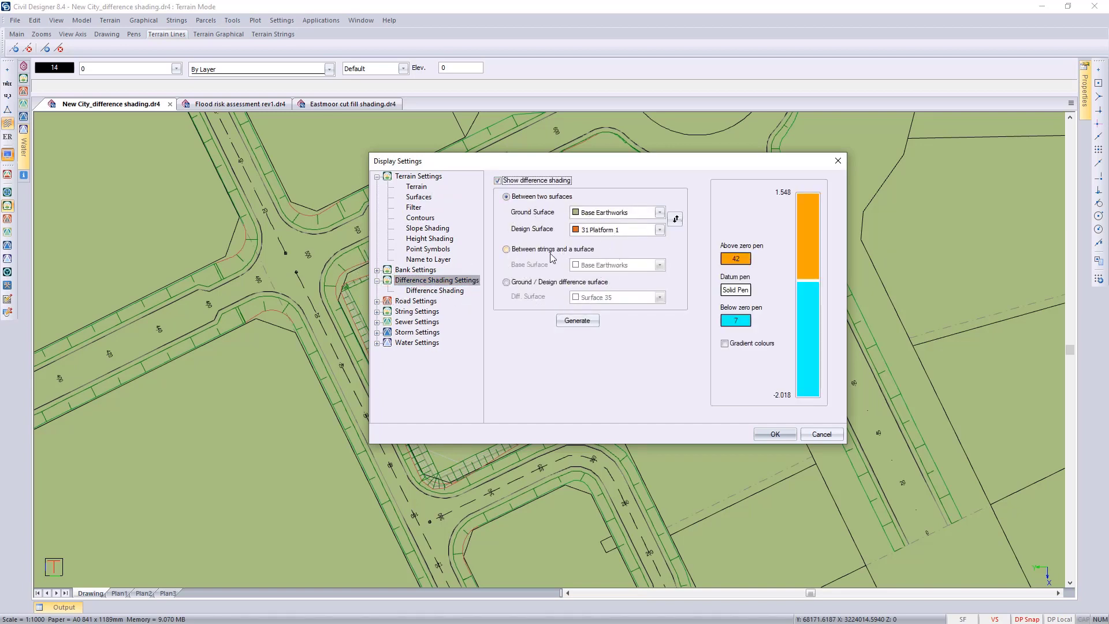
click(506, 249)
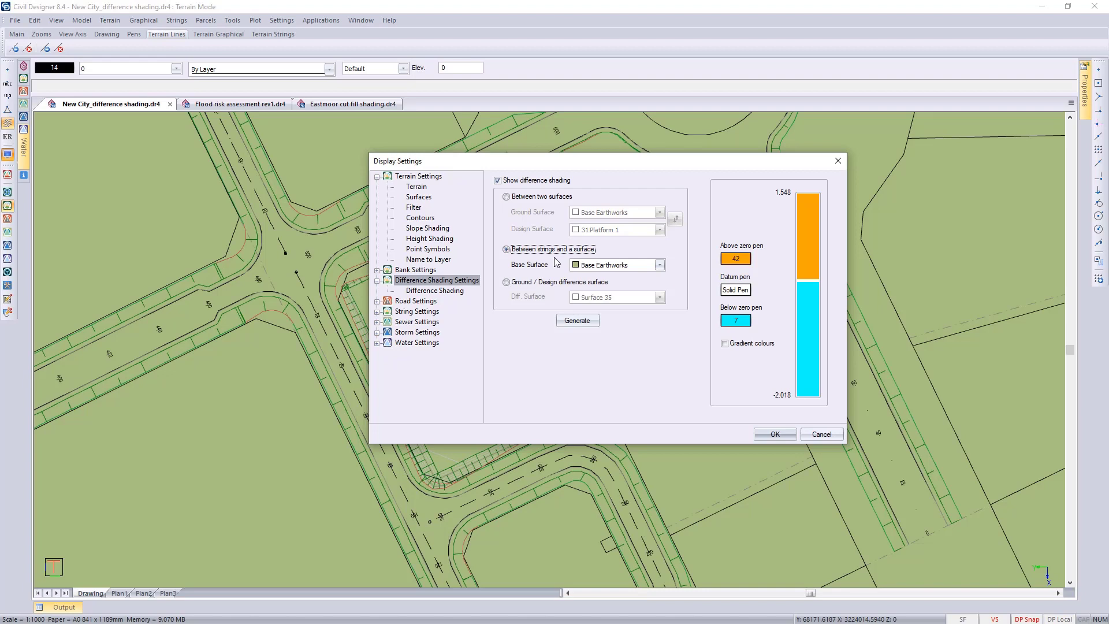
click(582, 322)
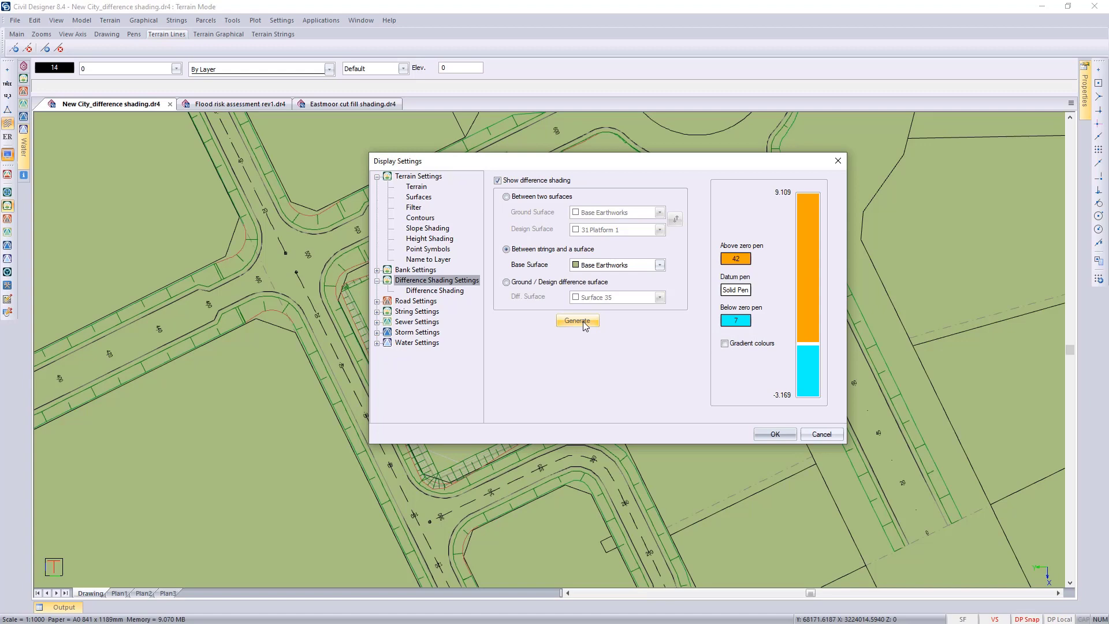
click(772, 434)
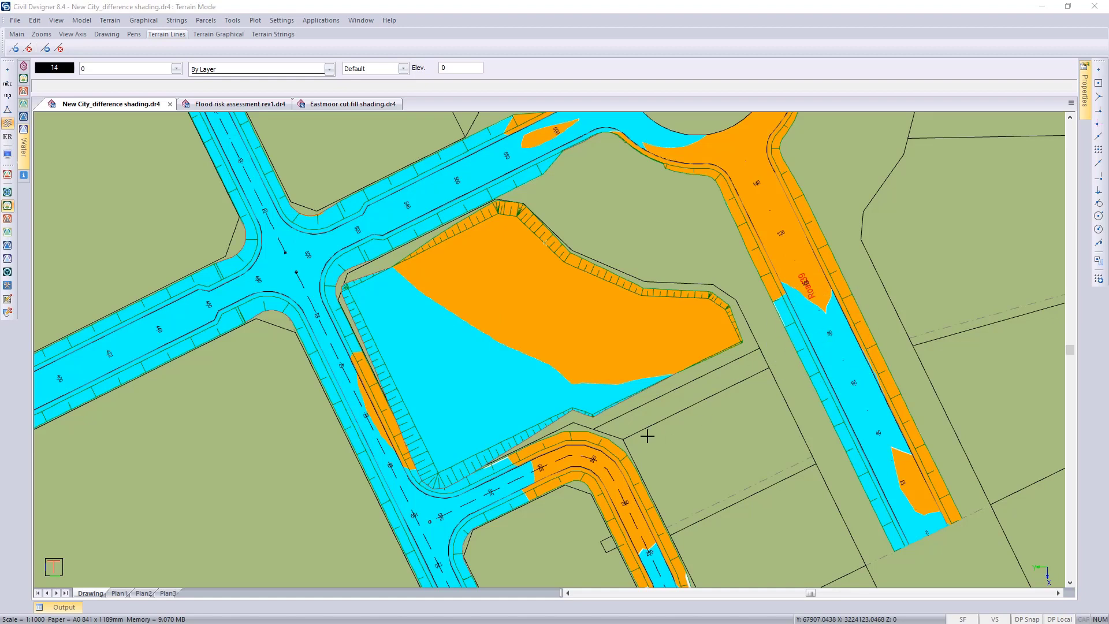
click(578, 468)
Switch to the Flood risk assessment rev1 drawing and make its Footprint of structure layer visible.
click(240, 104)
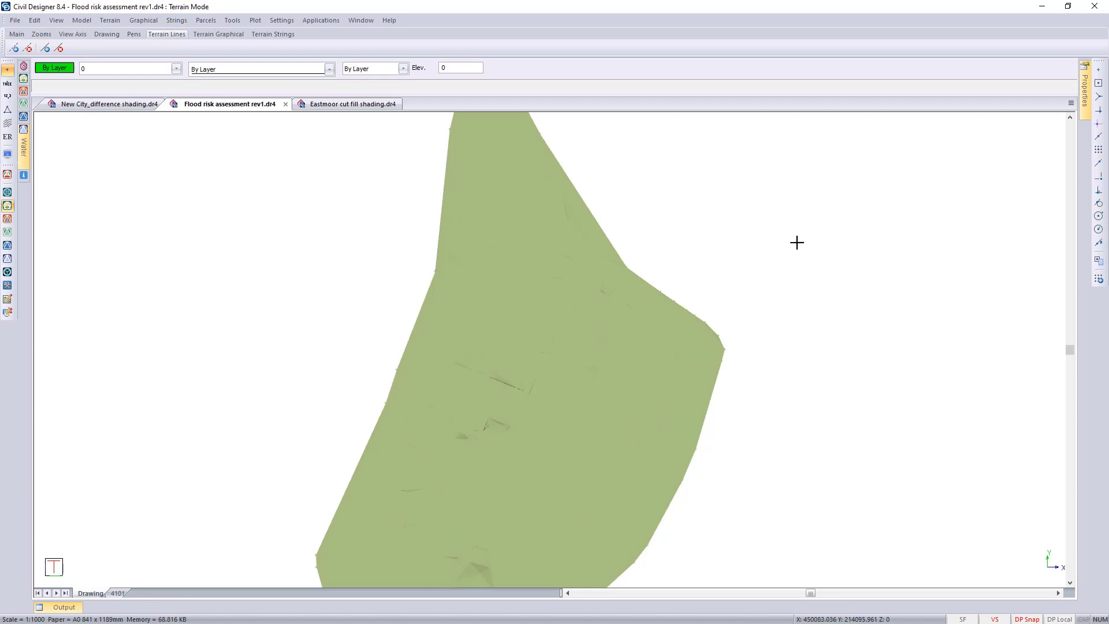
click(1038, 8)
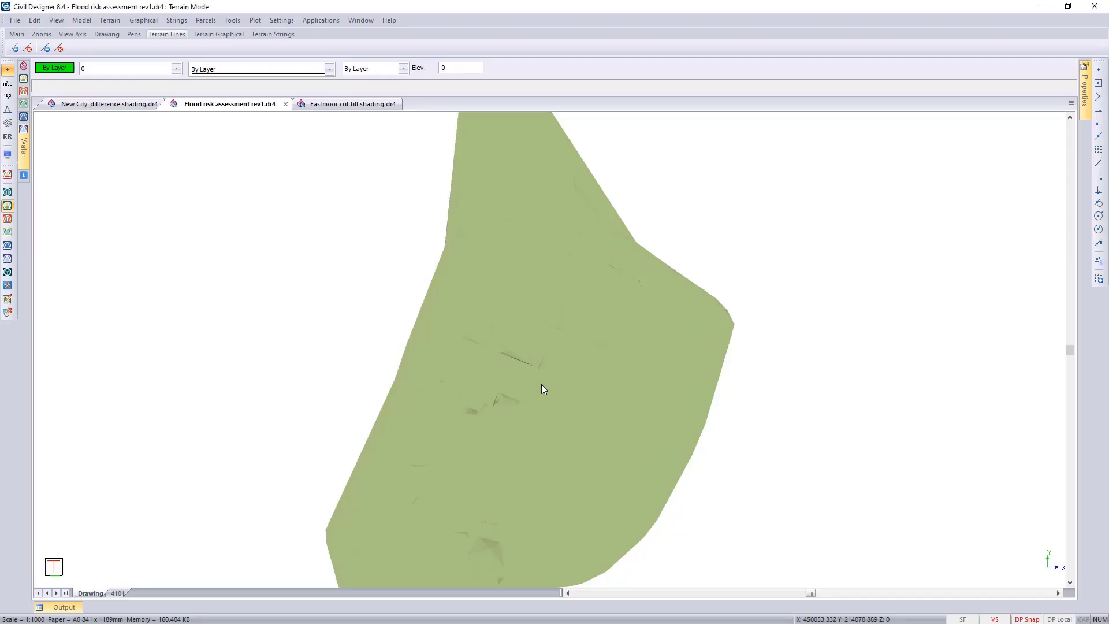
scroll(541, 382, up, 2)
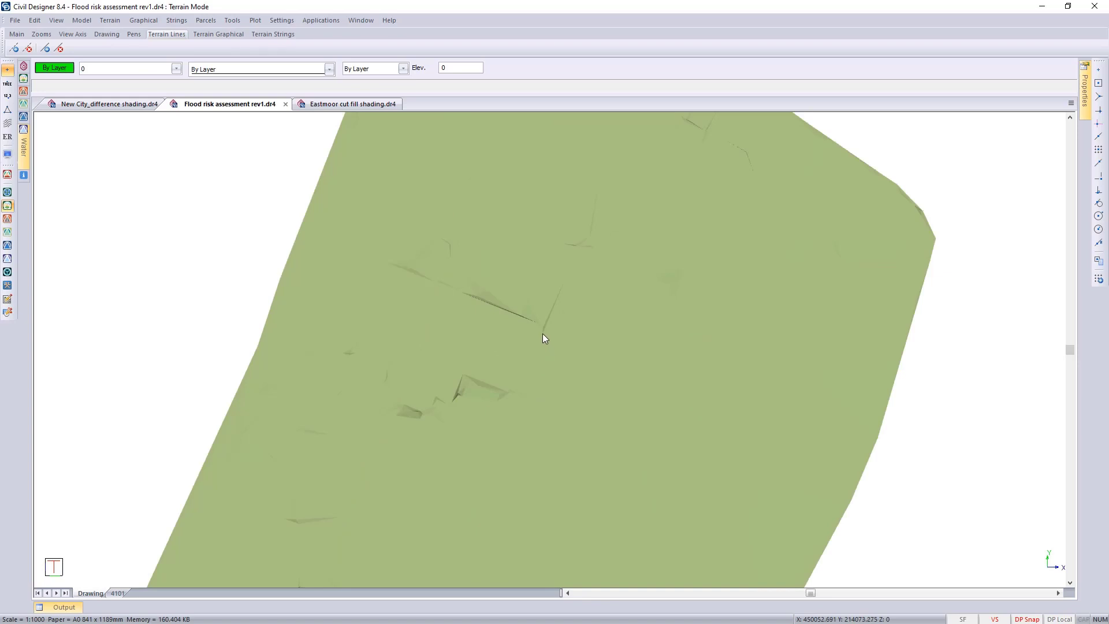
scroll(542, 334, up, 2)
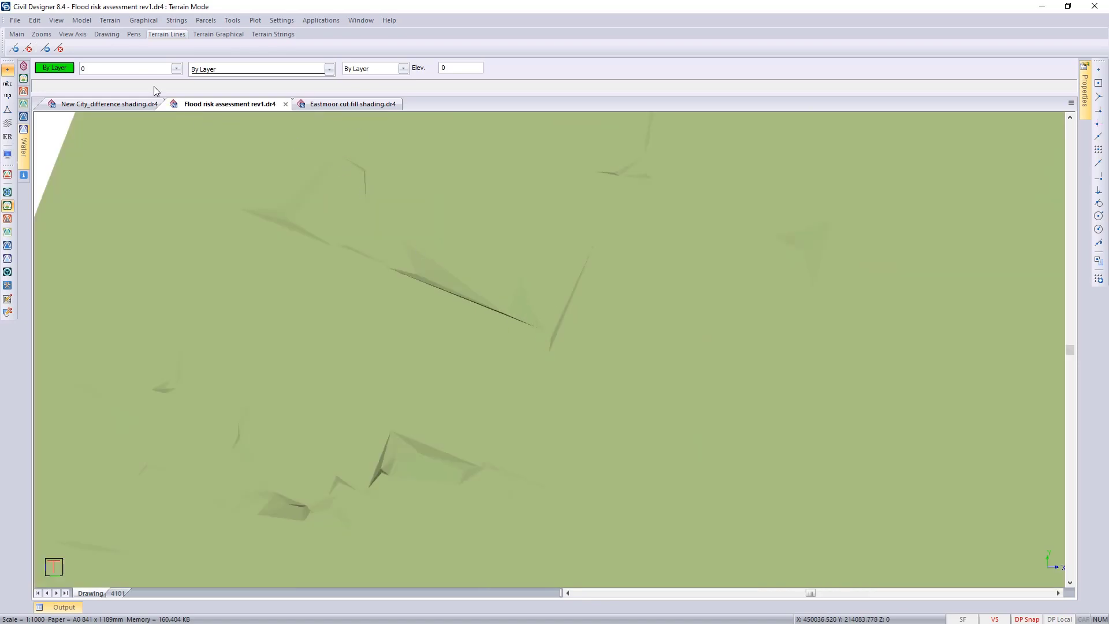
click(149, 70)
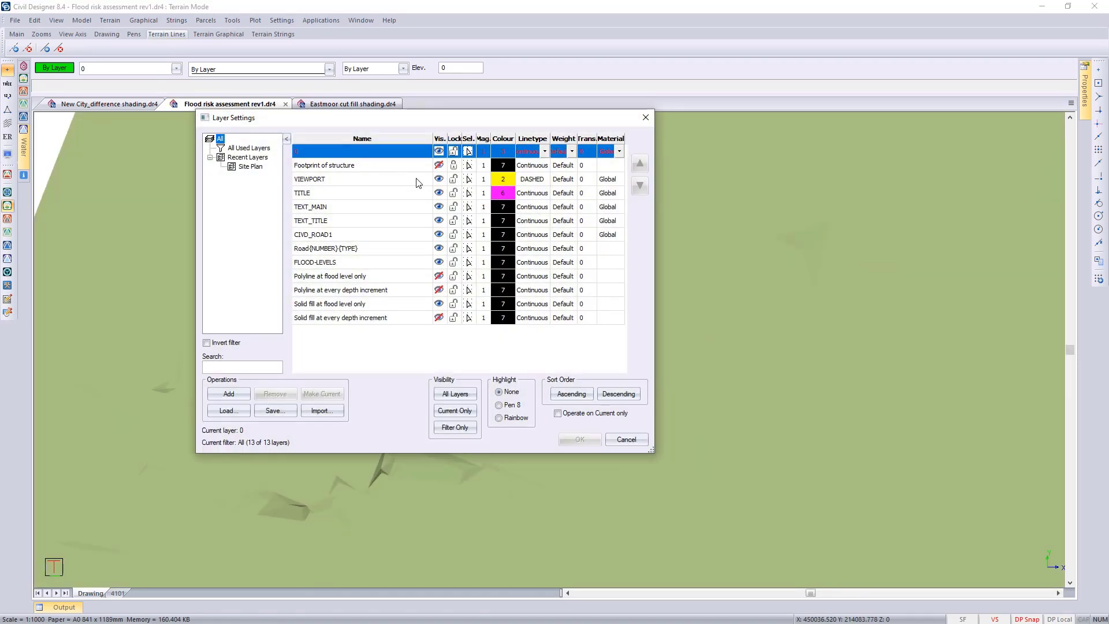
click(438, 165)
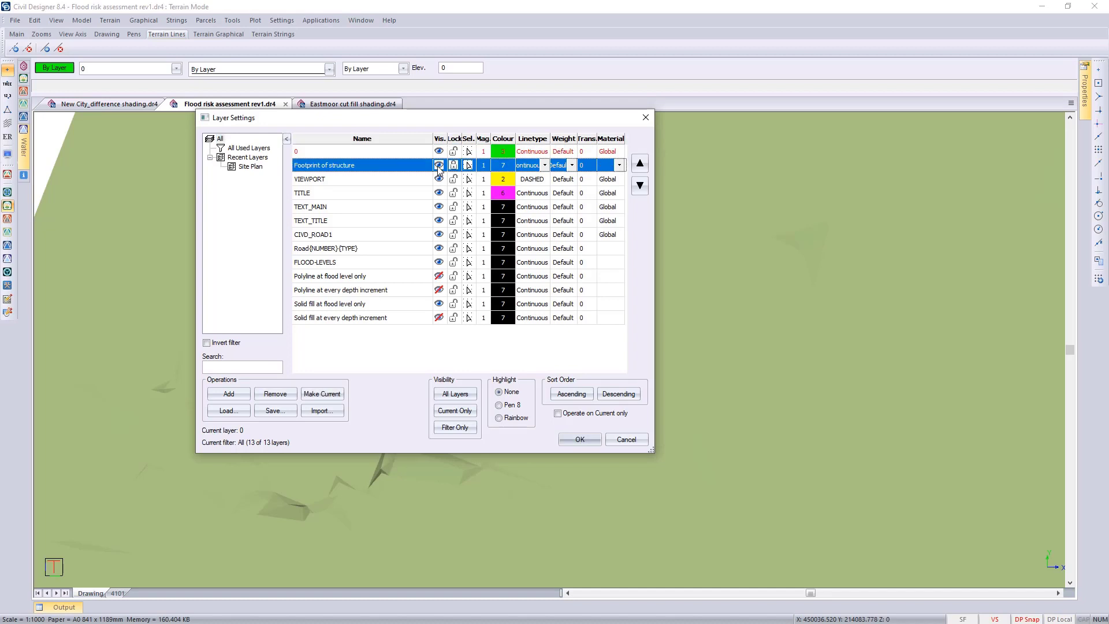
click(579, 439)
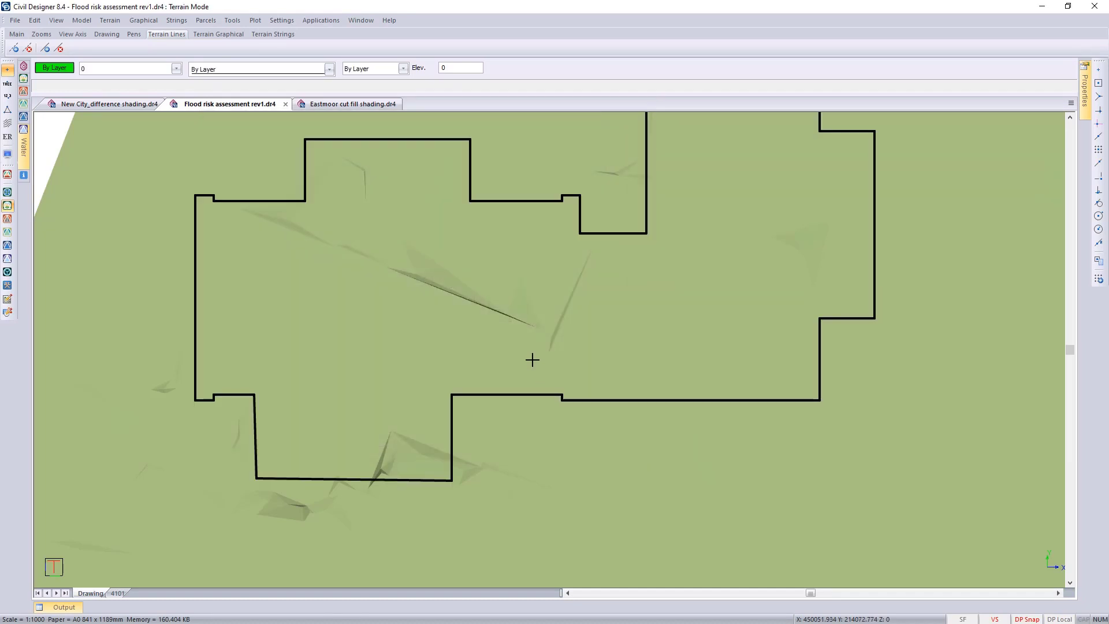
Run the flood levels calculation on the Existing topo surface at the surface maximum level of 61.480, with screen output.
middle_drag(532, 360, 531, 416)
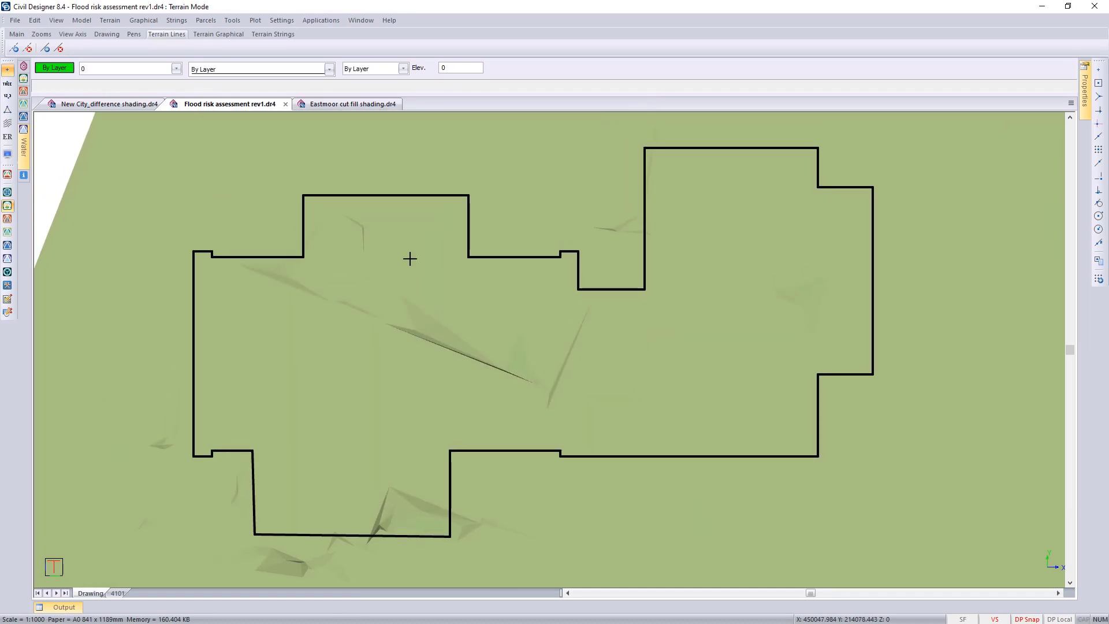
click(115, 22)
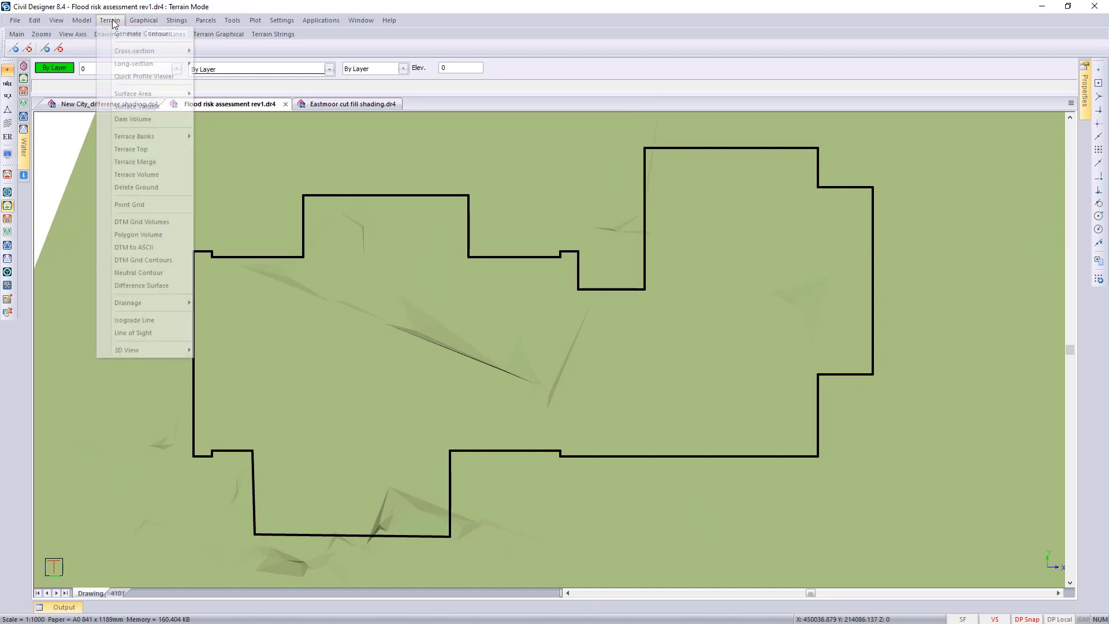
mouse_move(148, 303)
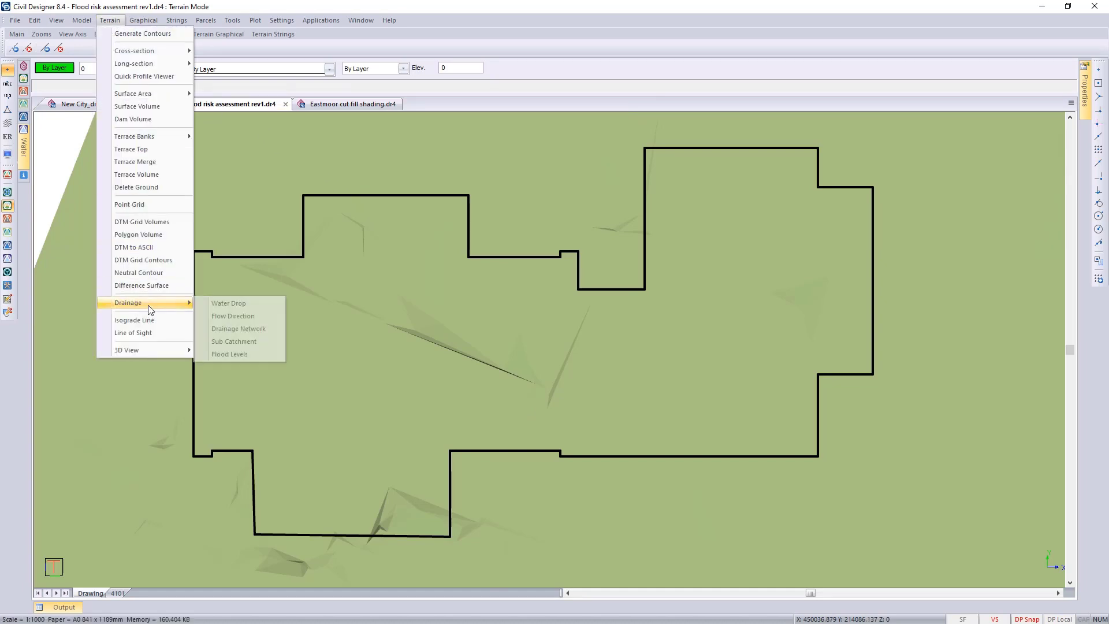
click(241, 359)
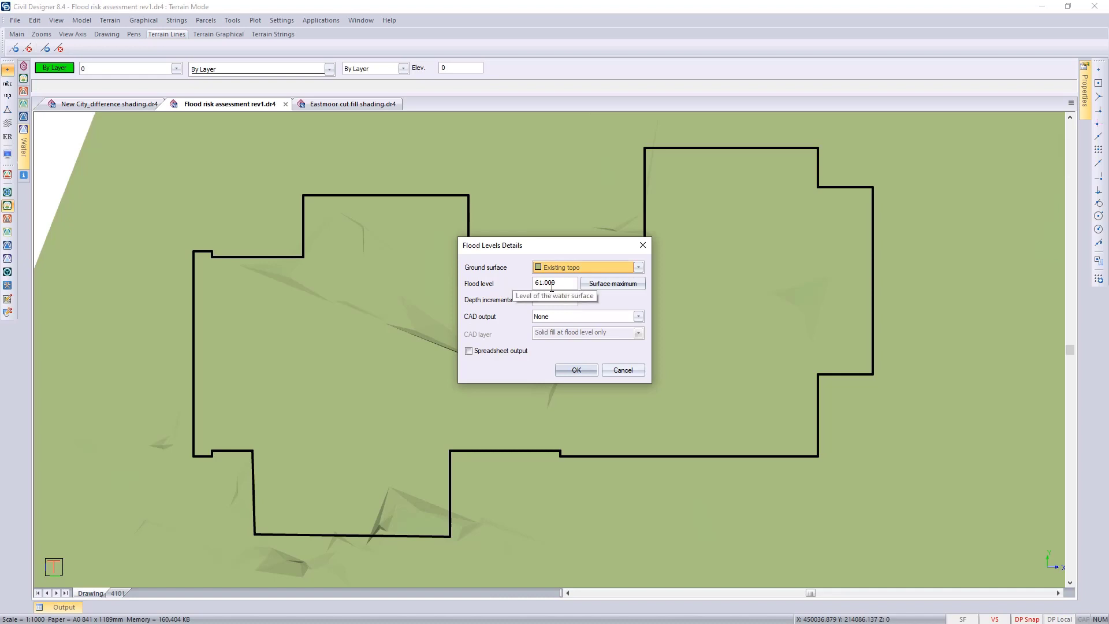
click(610, 289)
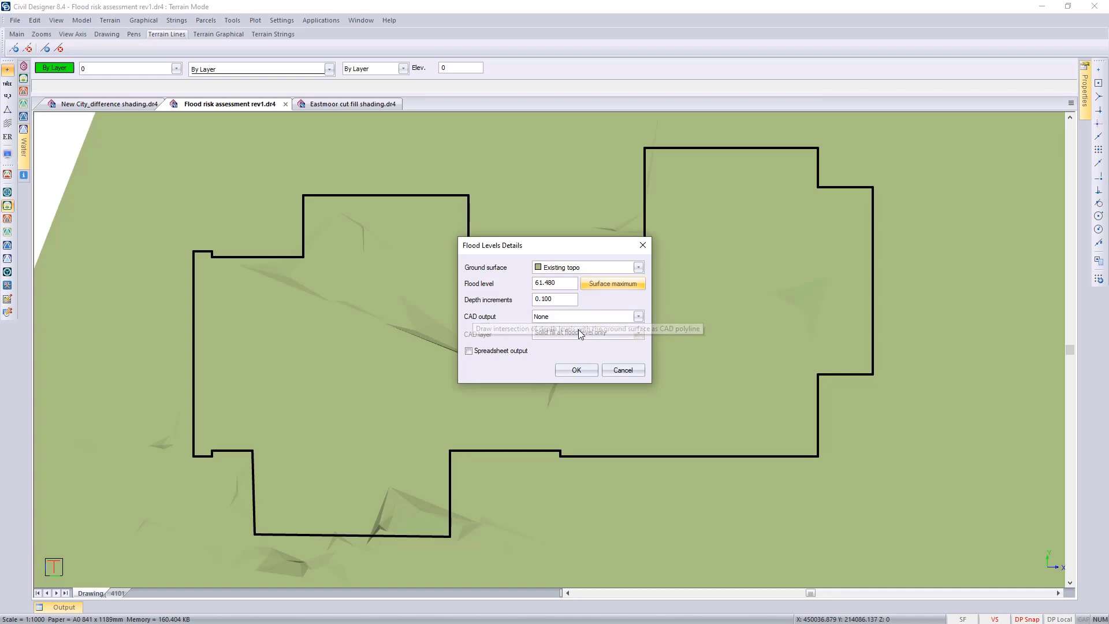
click(580, 369)
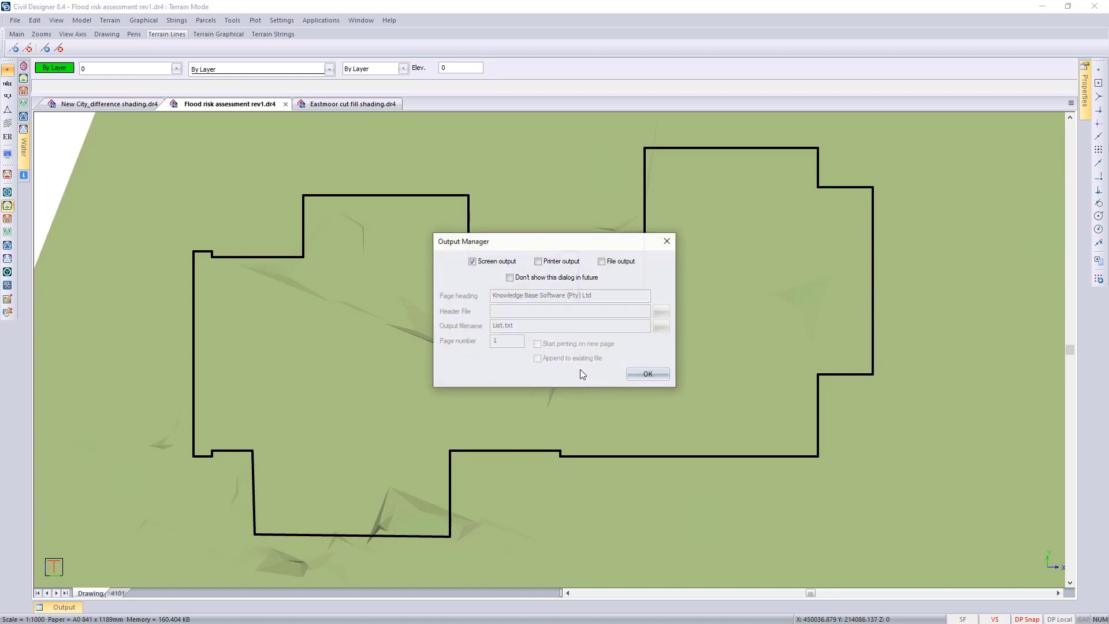
click(633, 373)
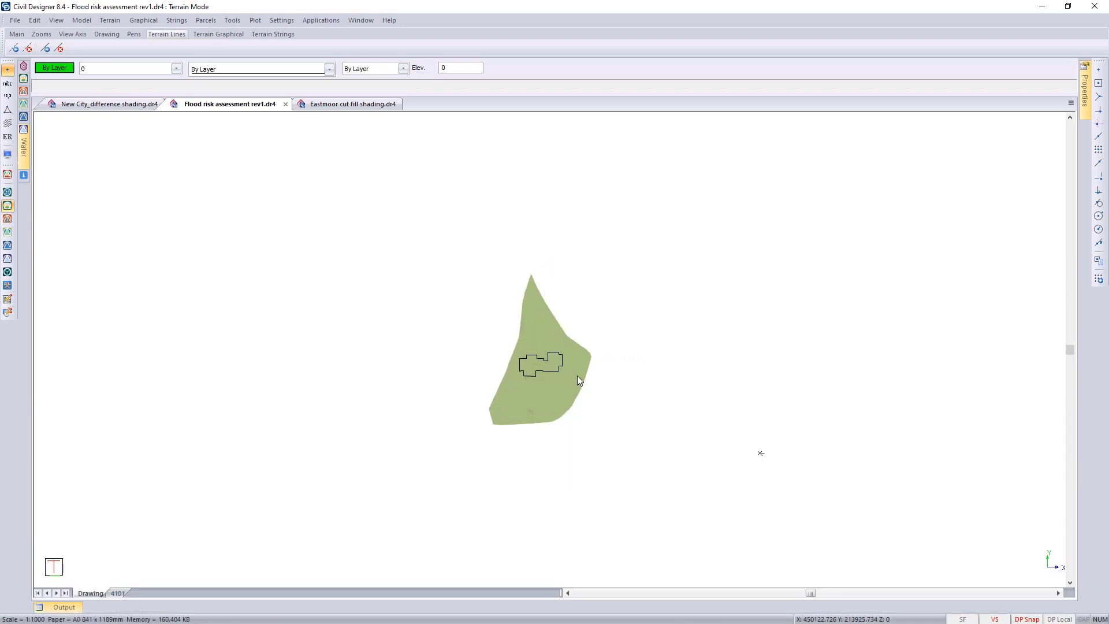
Rerun the flood levels calculation on Existing topo with flood level 61.480, 0.100 depth increments and no CAD output, reporting to screen.
scroll(548, 346, up, 5)
scroll(547, 344, down, 3)
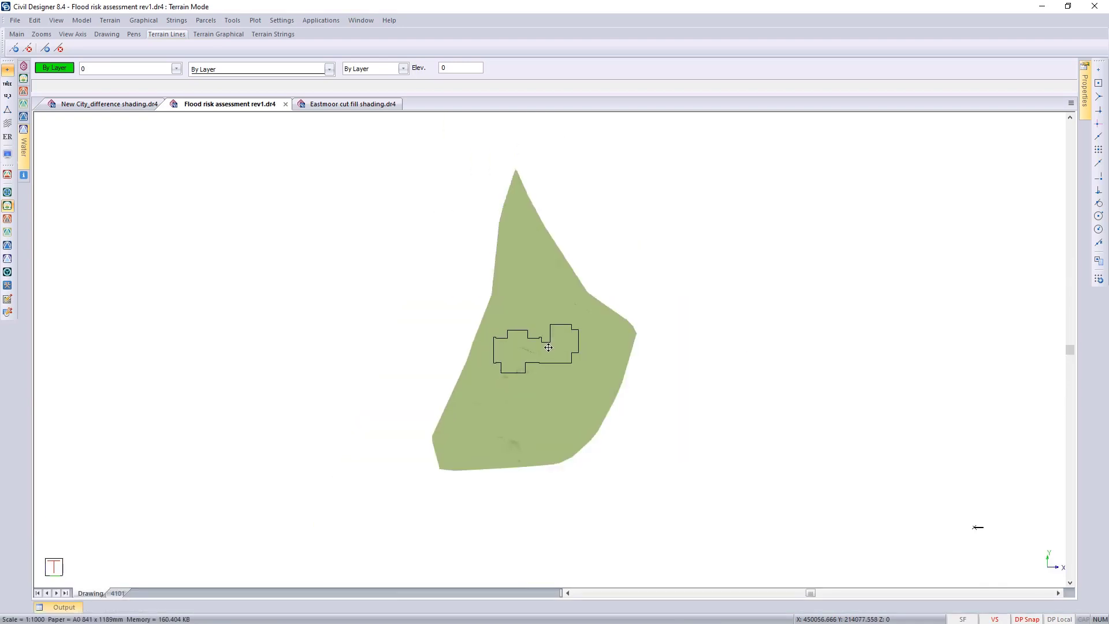
middle_drag(547, 344, 520, 371)
key(z)
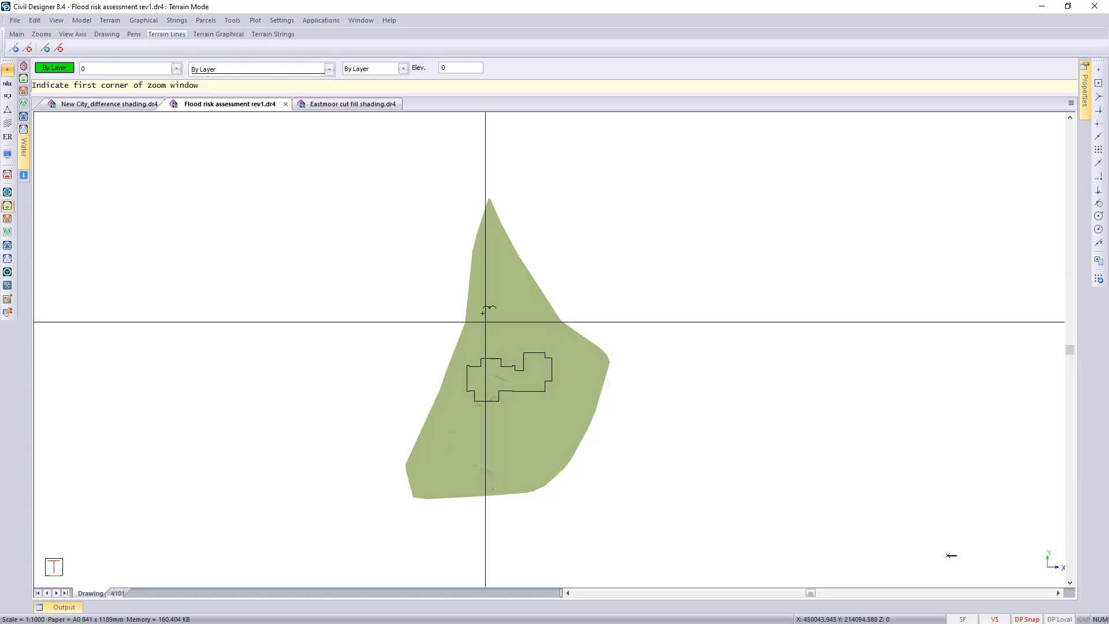
click(367, 167)
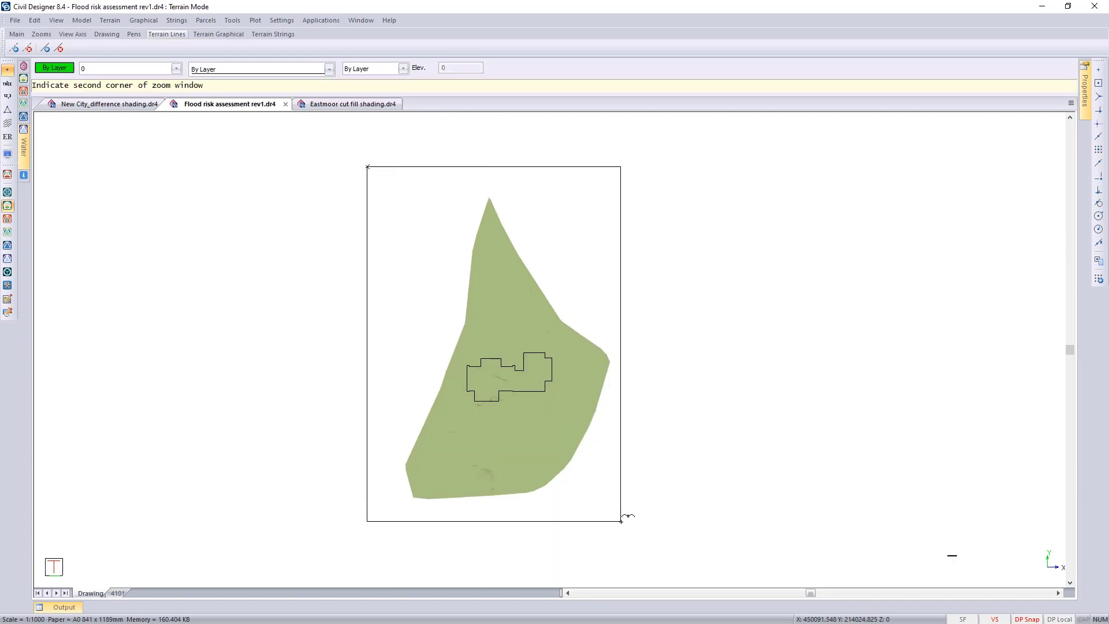
click(621, 518)
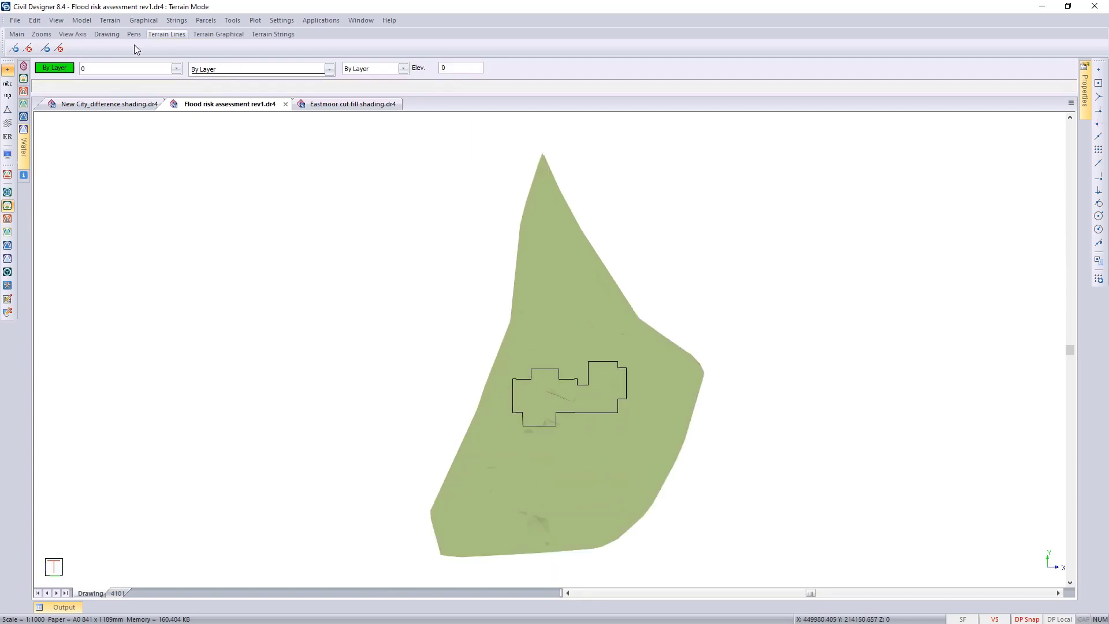
click(109, 20)
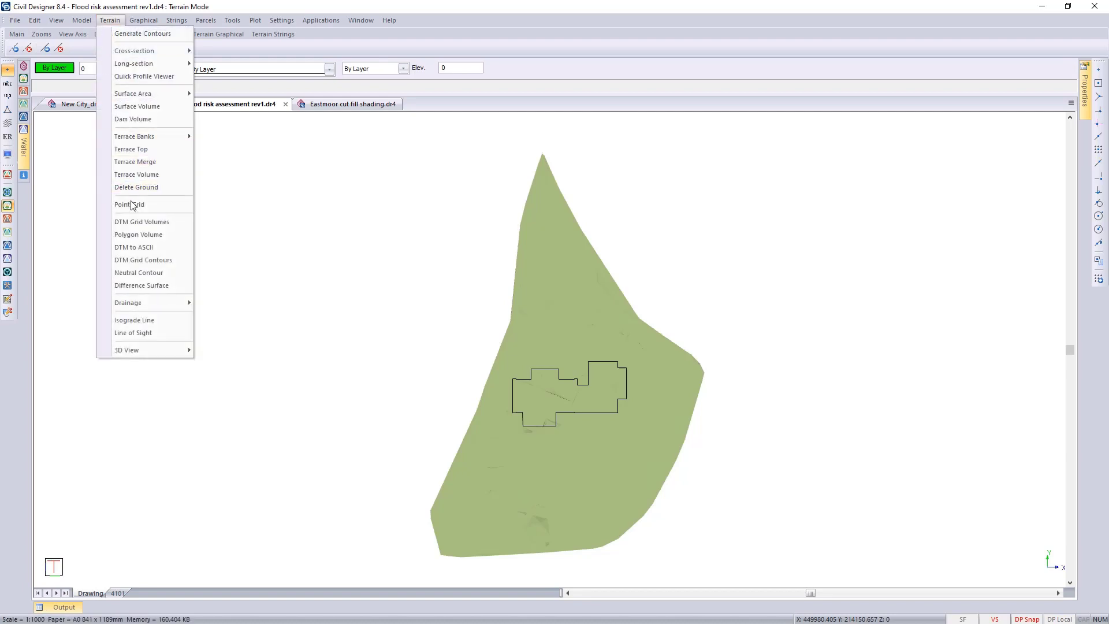
mouse_move(169, 301)
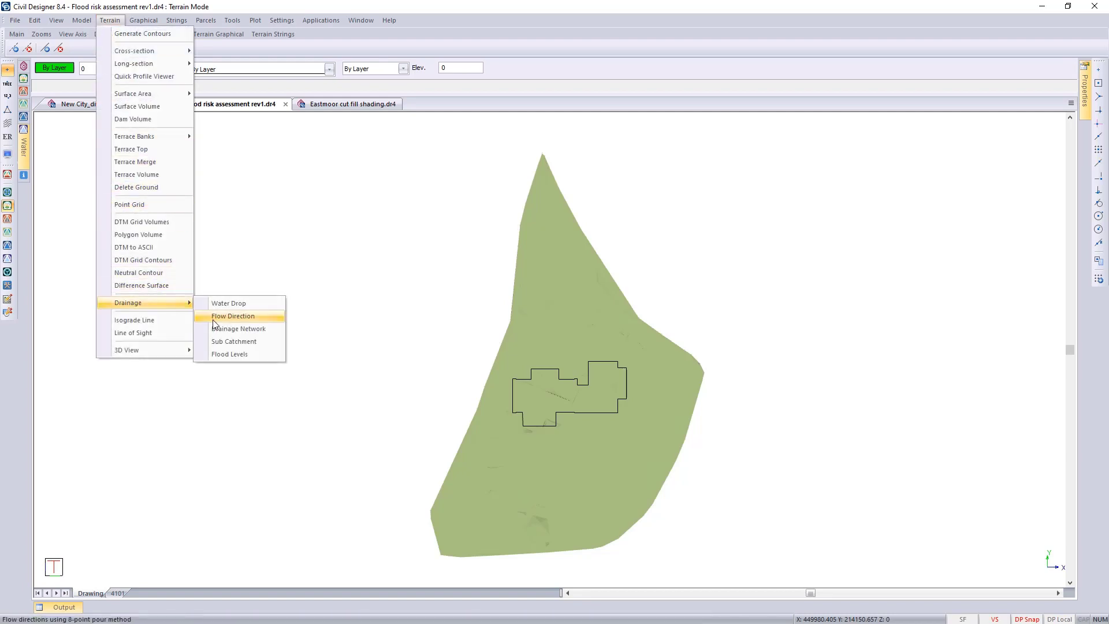
click(244, 356)
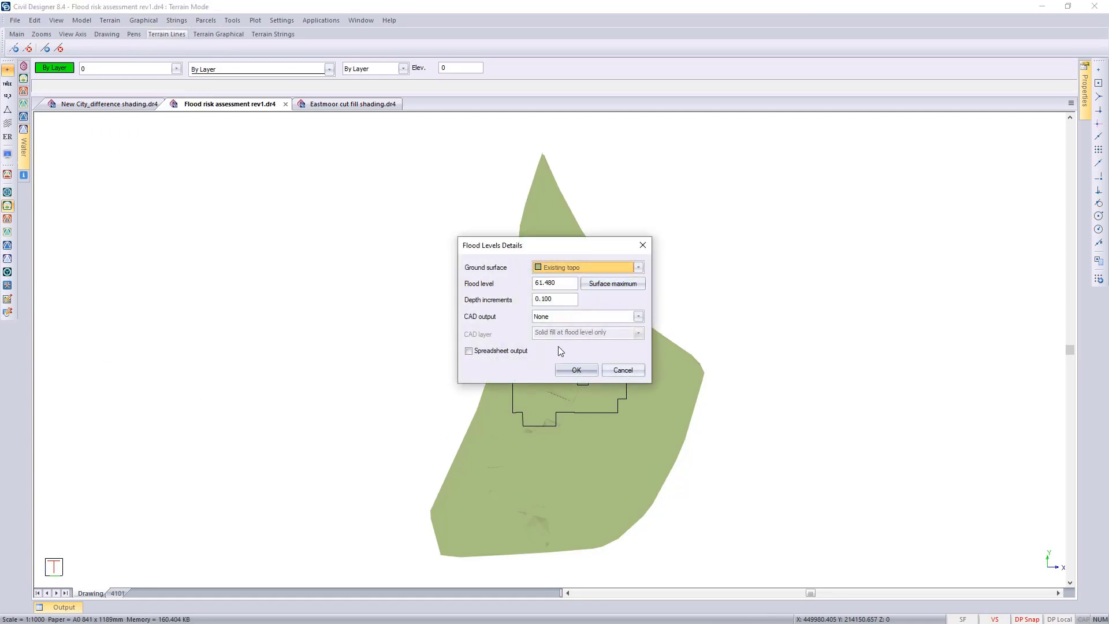
click(570, 369)
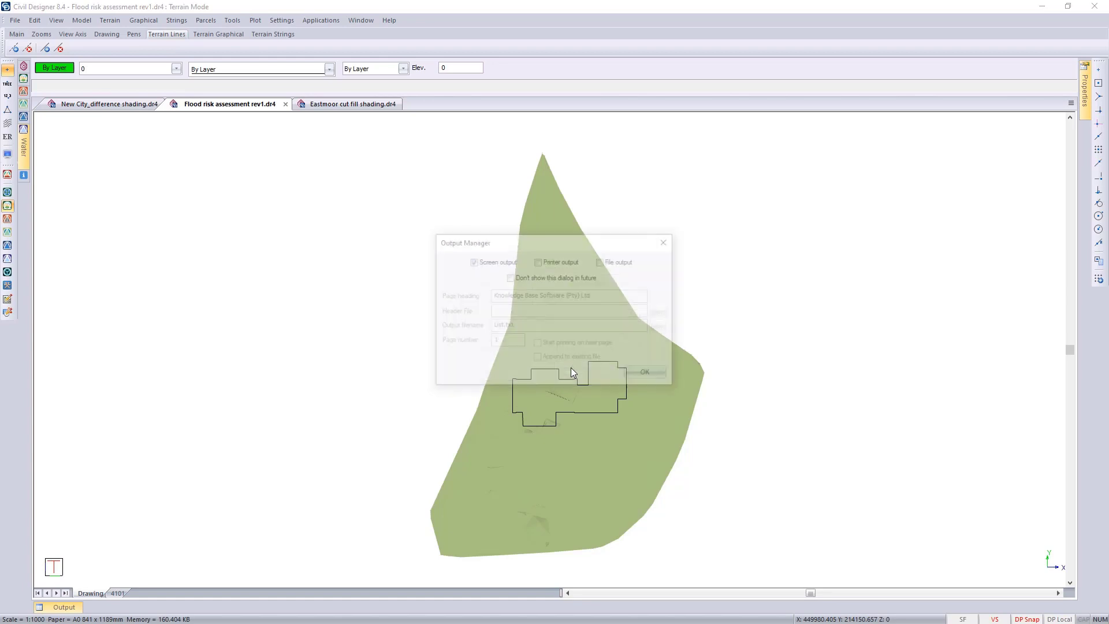
click(645, 374)
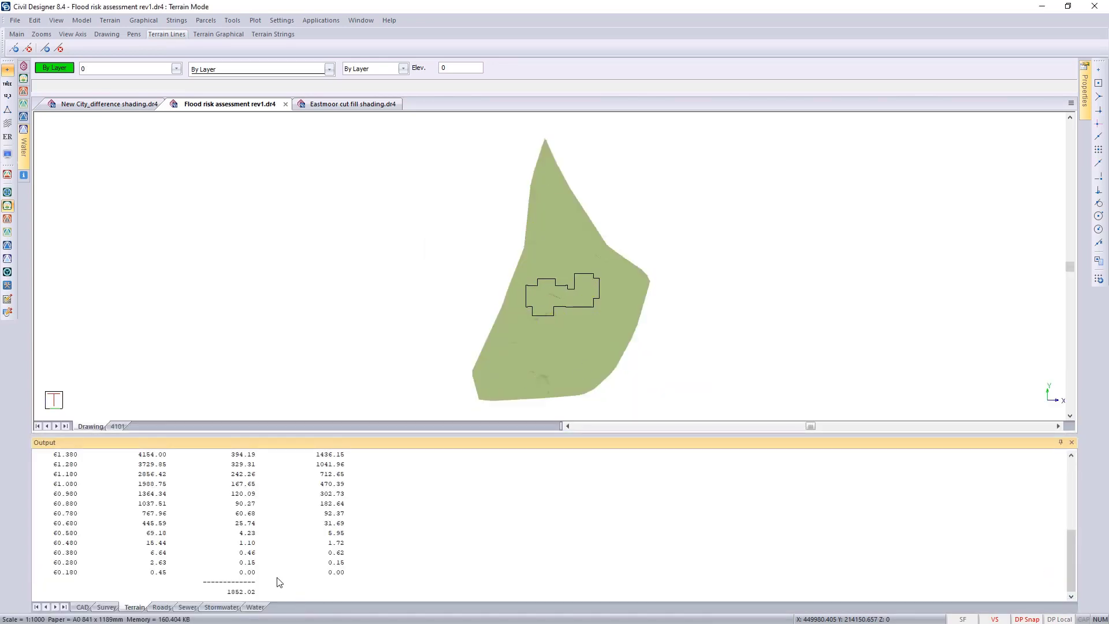
Examine the areas, interval volumes and cumulative volumes in the flood levels report, and collapse the report.
scroll(268, 571, up, 2)
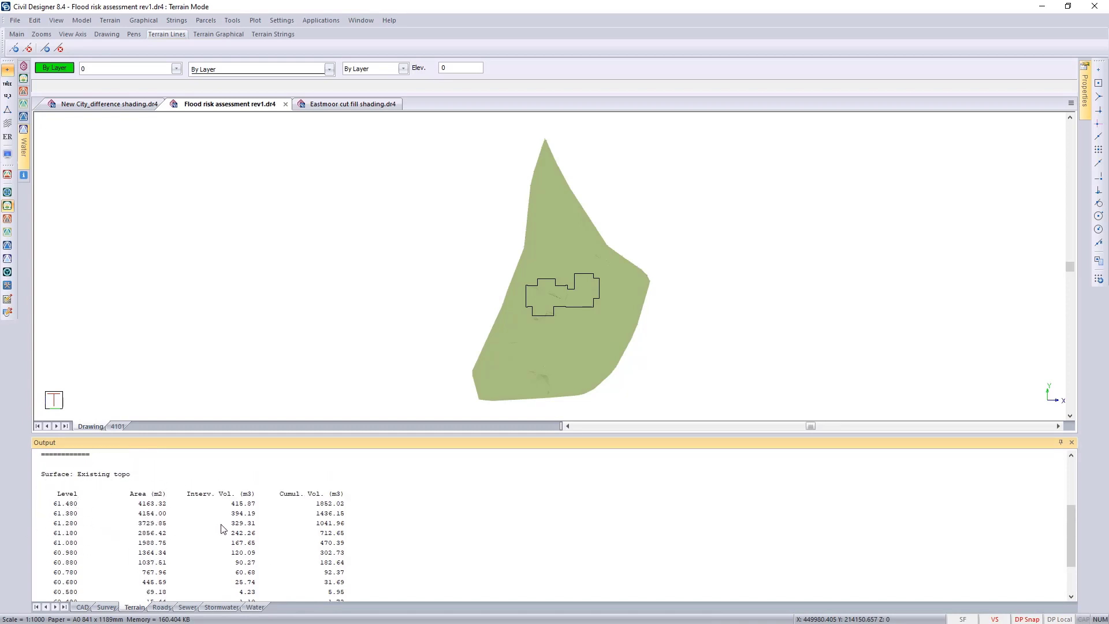
scroll(244, 536, down, 1)
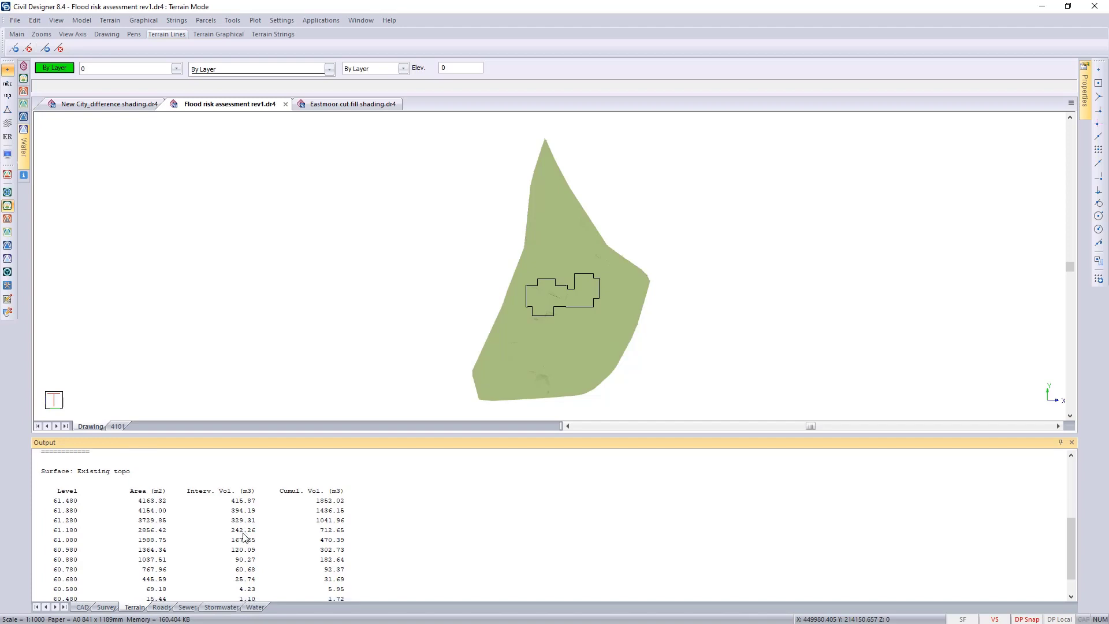
scroll(243, 537, down, 1)
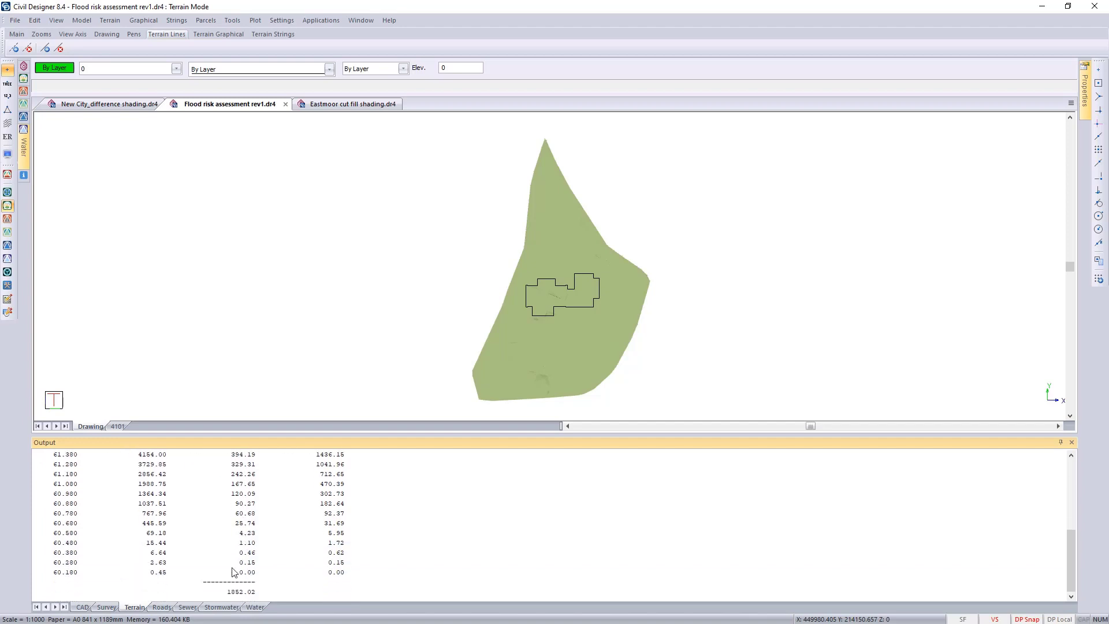
scroll(243, 589, up, 2)
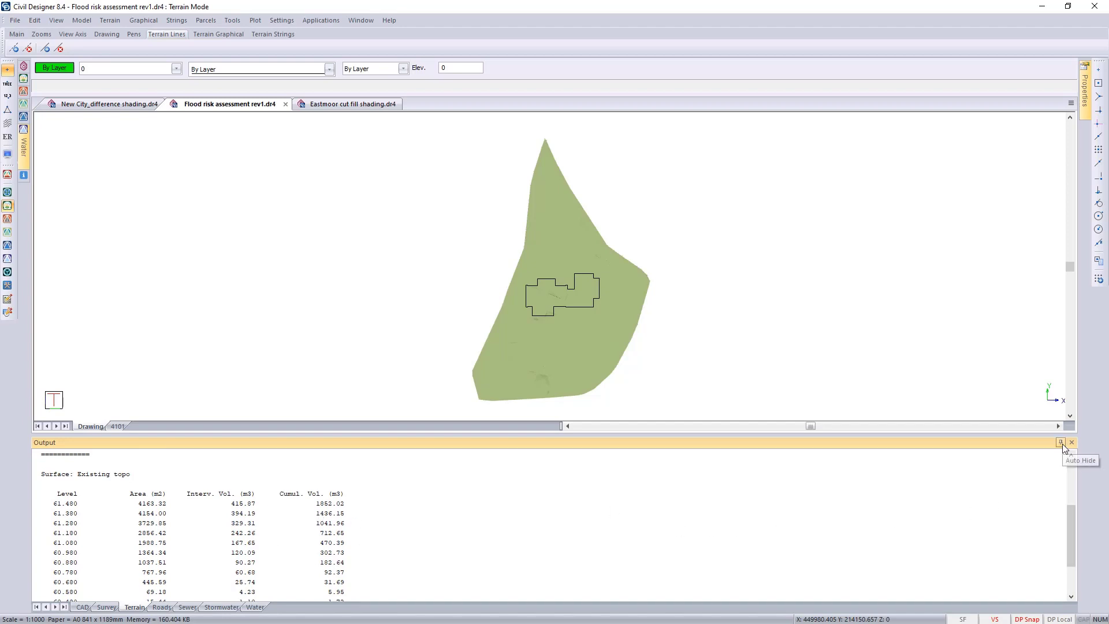
click(1061, 443)
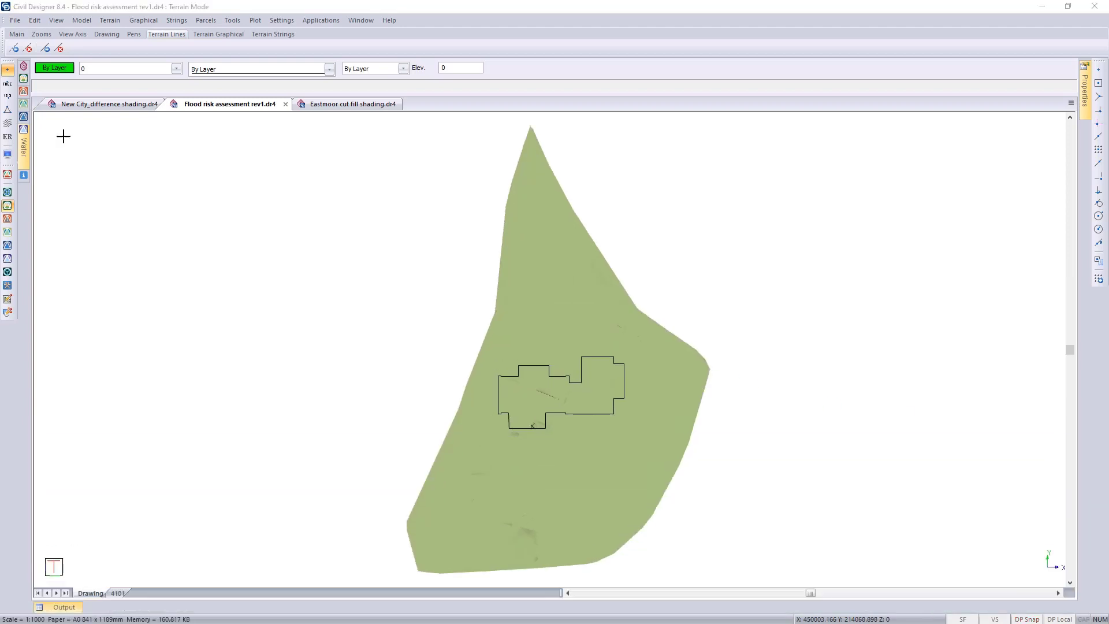
Run the flood levels calculation on Existing topo at level 61.060, with CAD output as a solid fill at flood level only.
click(109, 22)
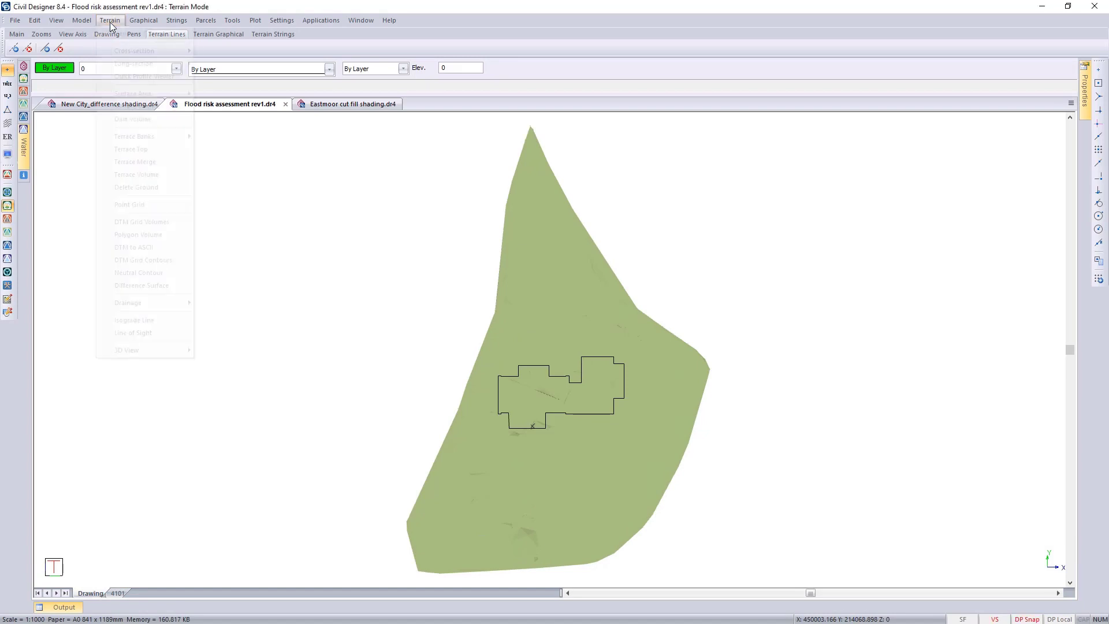
mouse_move(169, 310)
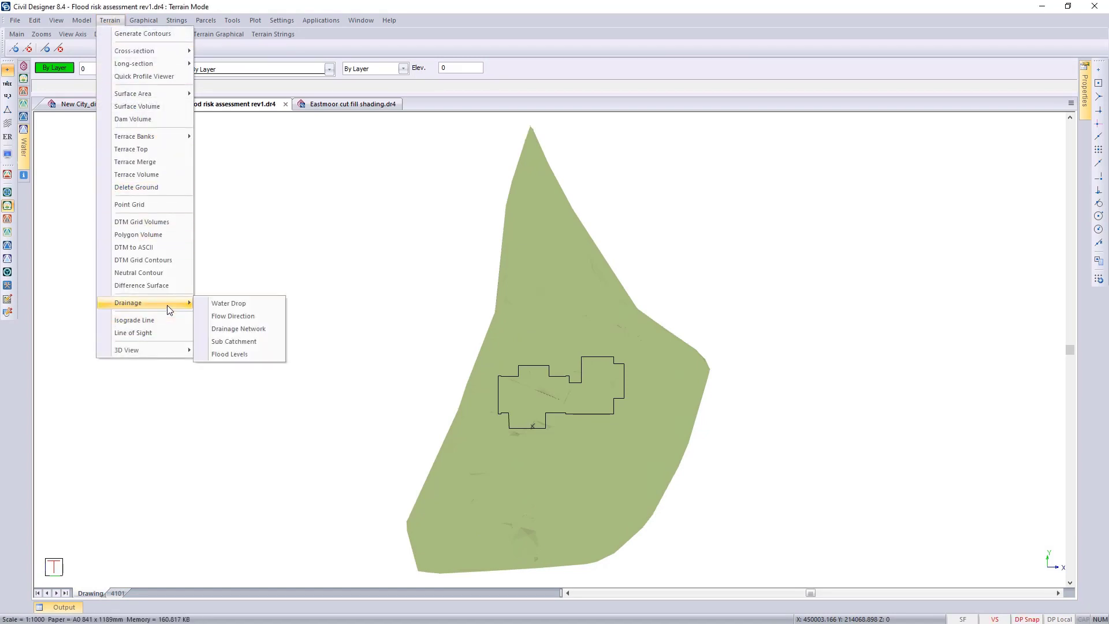
click(235, 358)
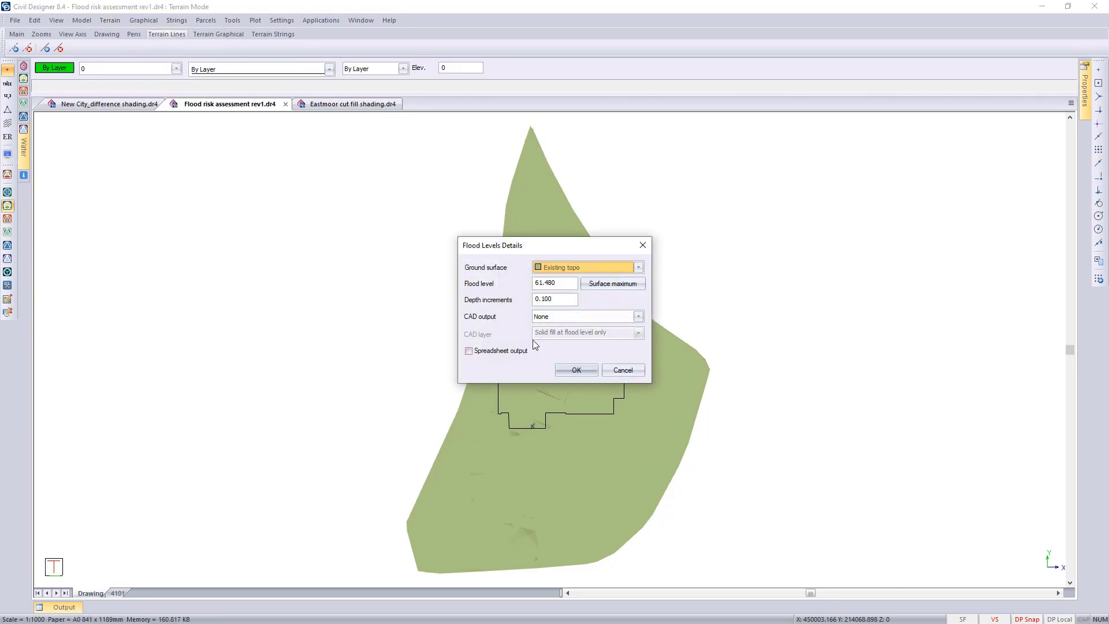
click(556, 282)
drag(556, 282, 508, 276)
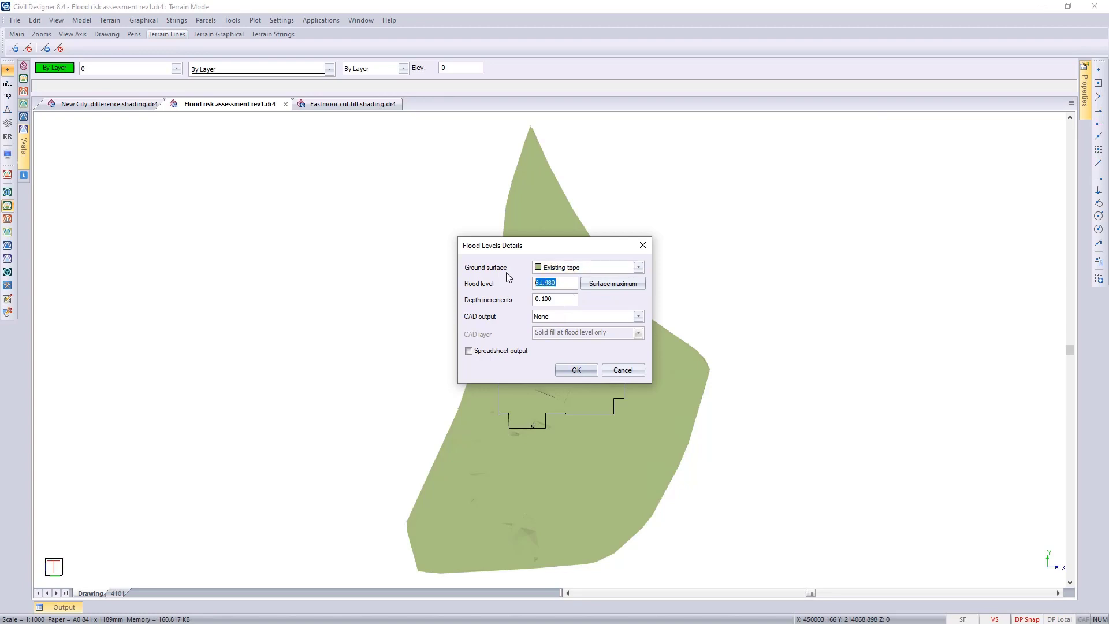
text(6)
click(632, 317)
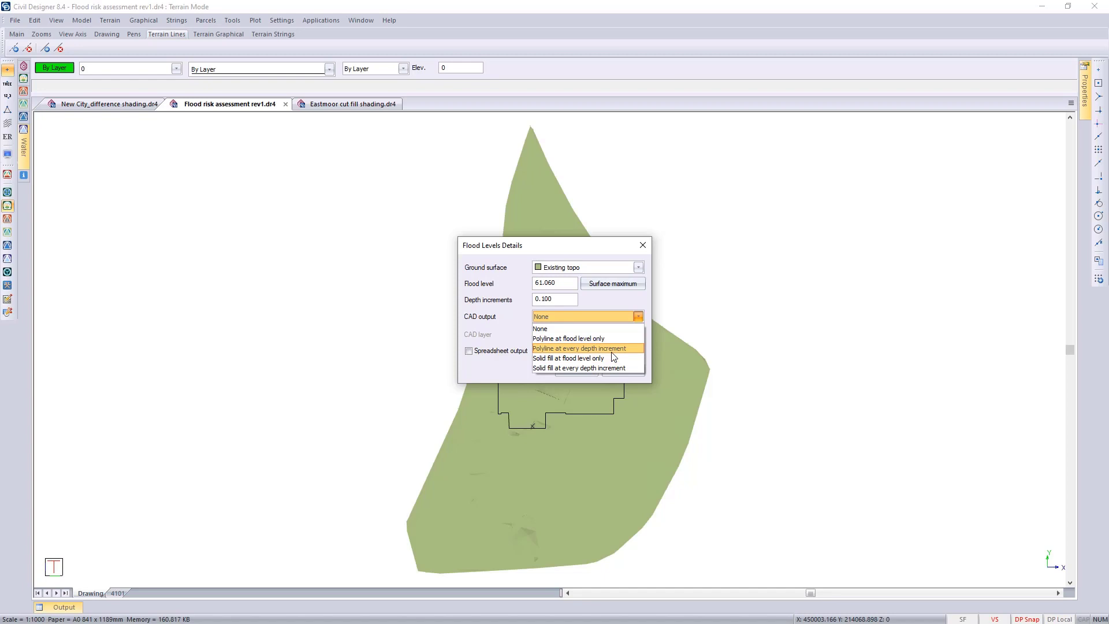
click(579, 358)
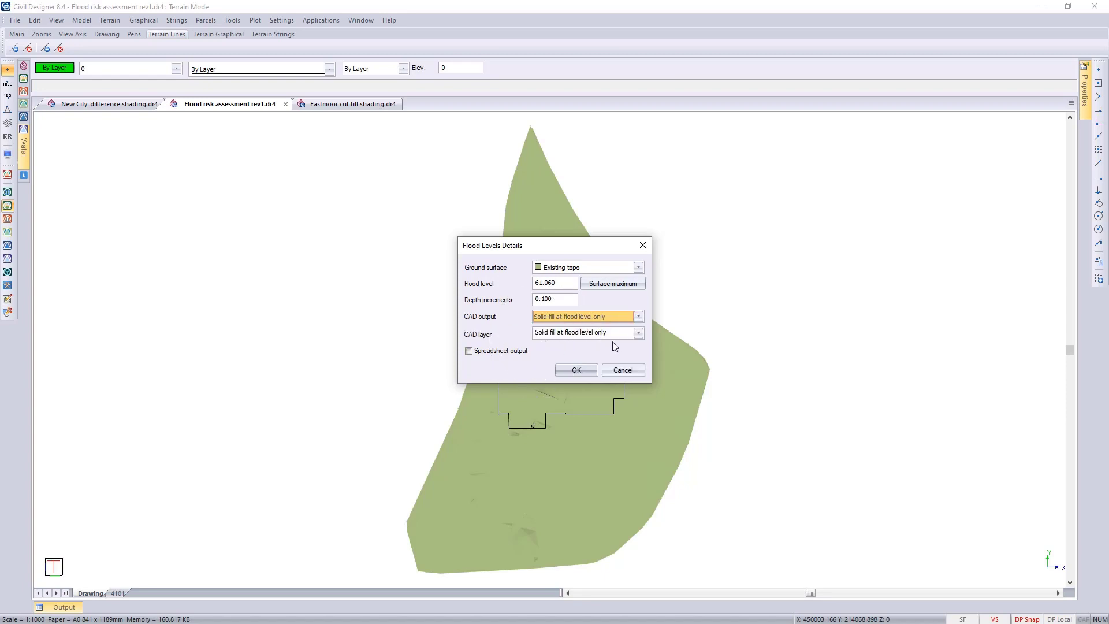
click(577, 371)
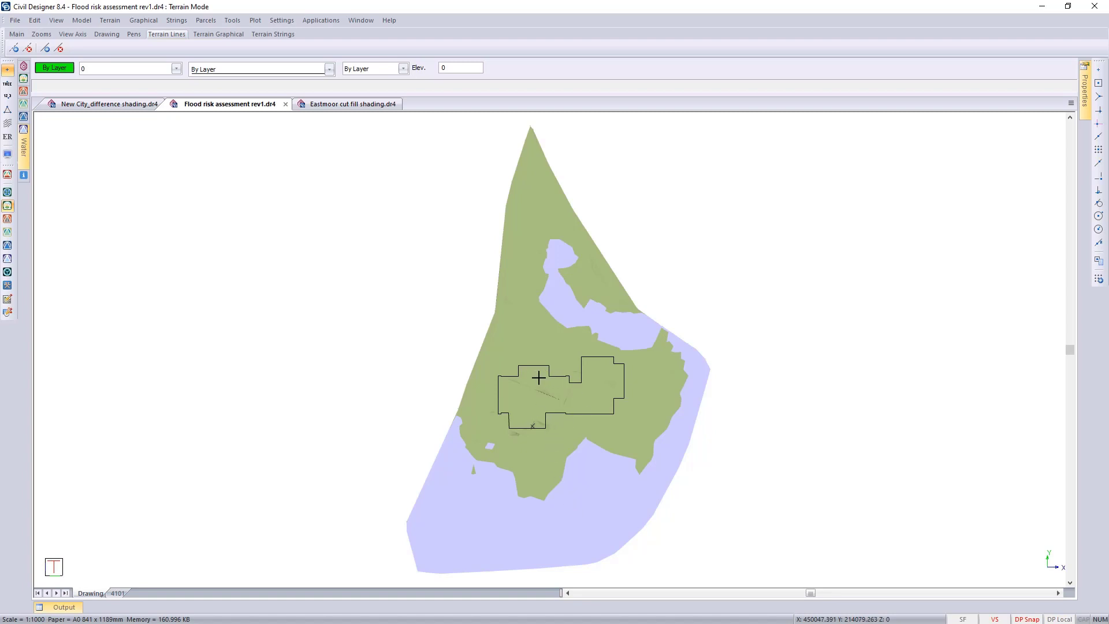
Rerun the flood levels calculation on Existing topo at level 61.560, clearing the existing Solid fill at flood level only layer.
click(105, 23)
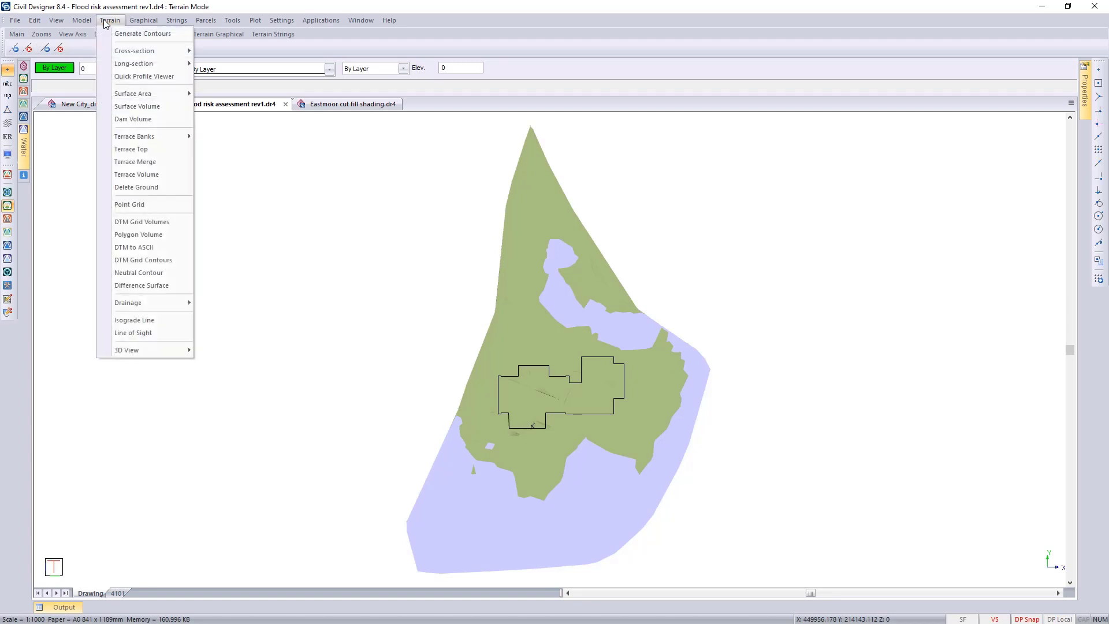
mouse_move(183, 307)
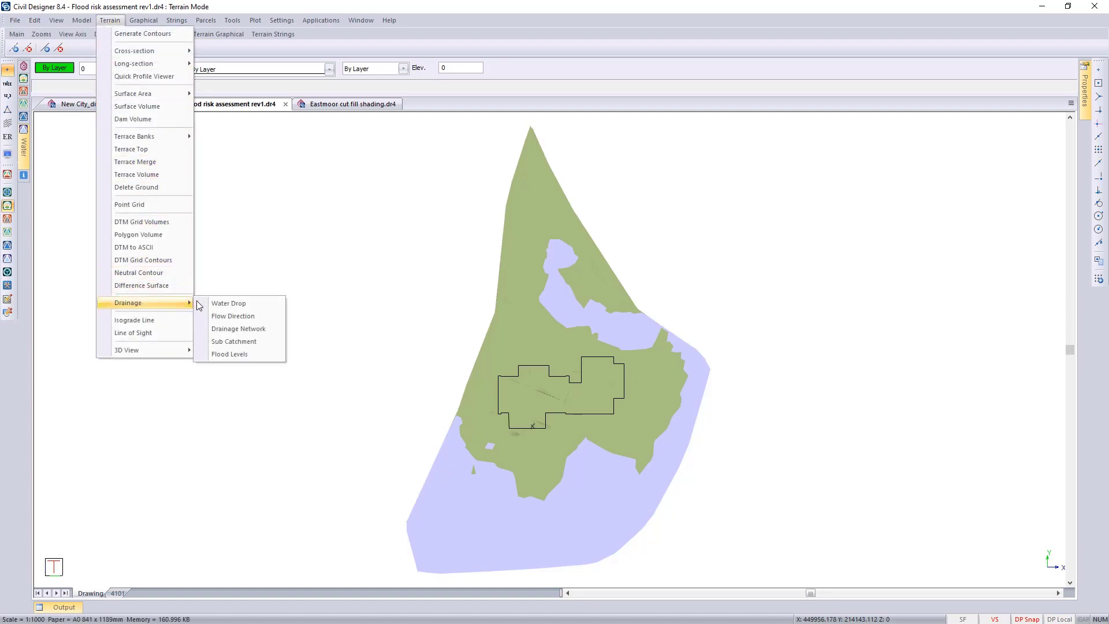
click(239, 355)
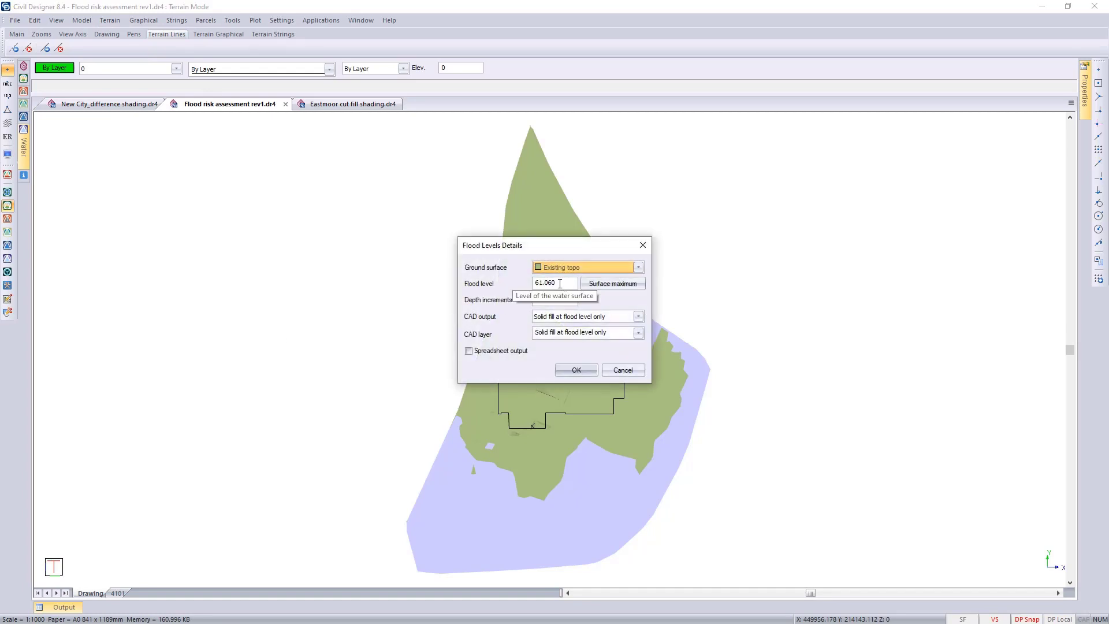
drag(547, 282, 564, 285)
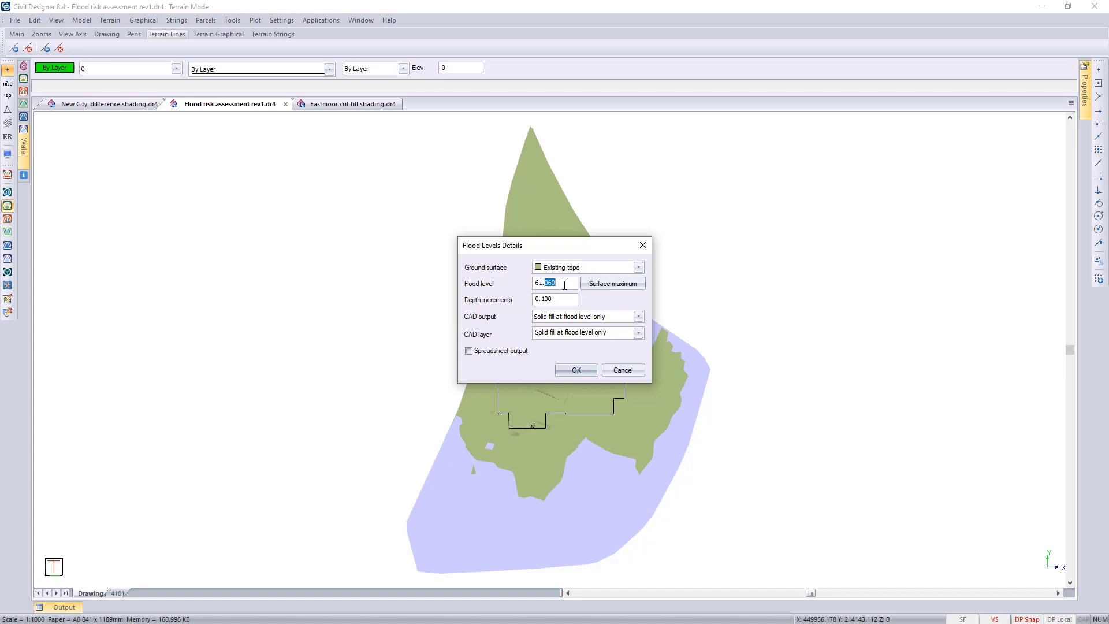
text(5)
click(576, 369)
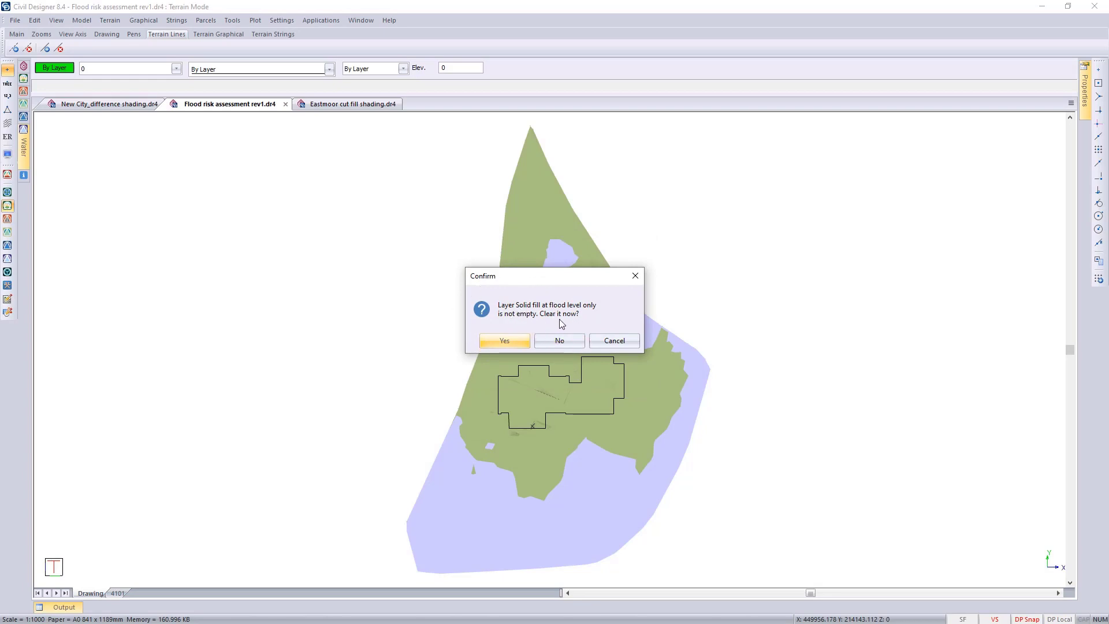
click(509, 342)
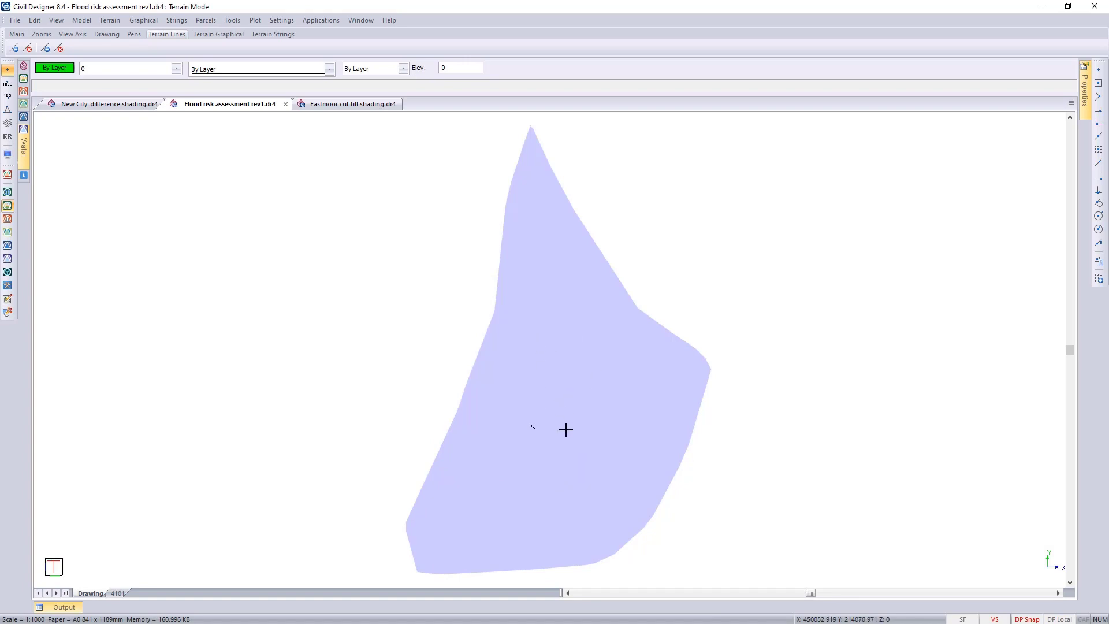
Delete the solid flood fill covering the Existing topo surface.
click(593, 516)
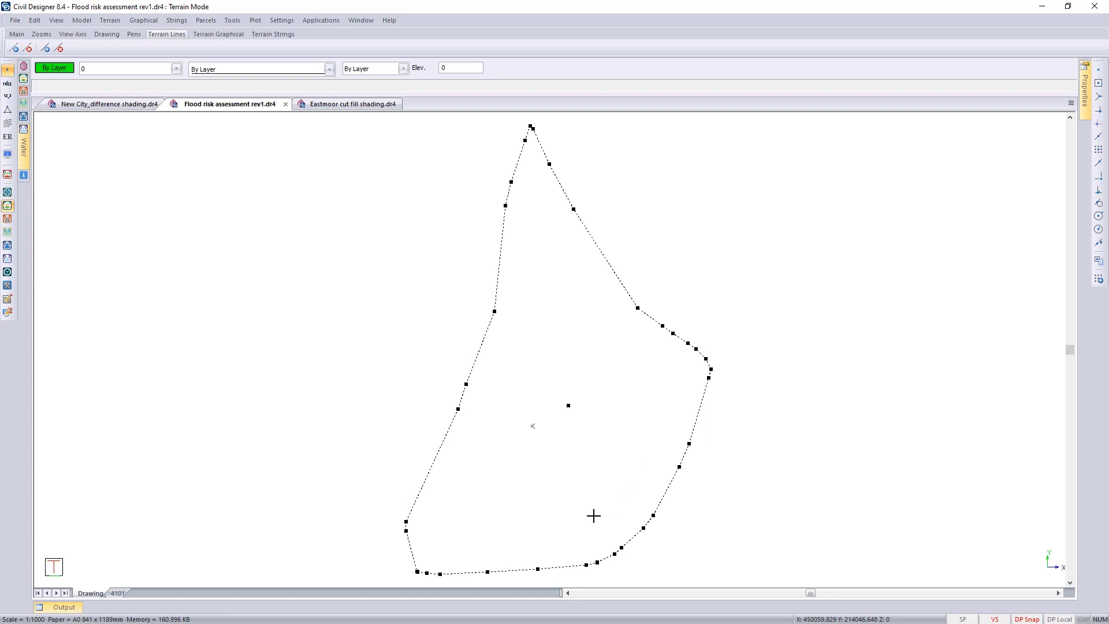
key(Delete)
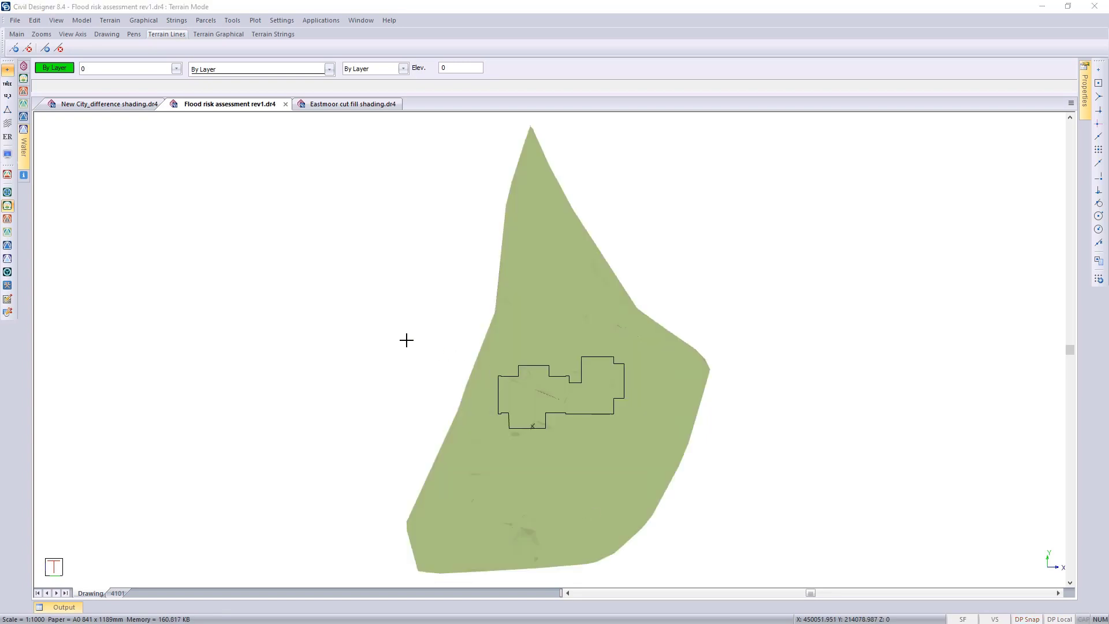
Turn off visibility, active state, lines and shading for the Existing topo surface, and turn all four on for the Proposed surface.
click(8, 153)
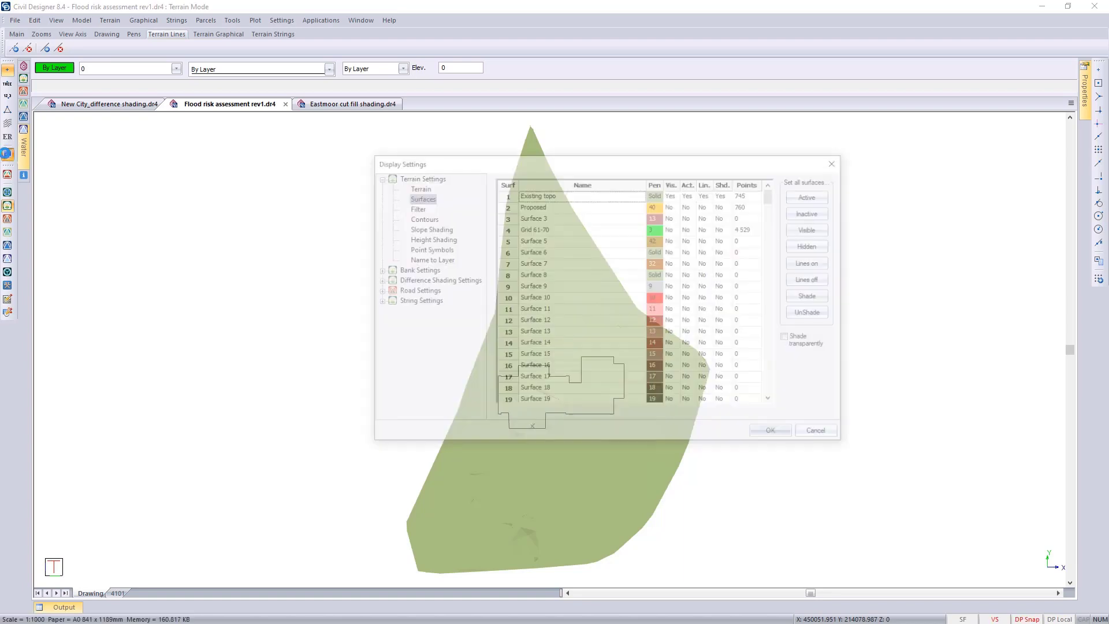
click(672, 194)
click(688, 194)
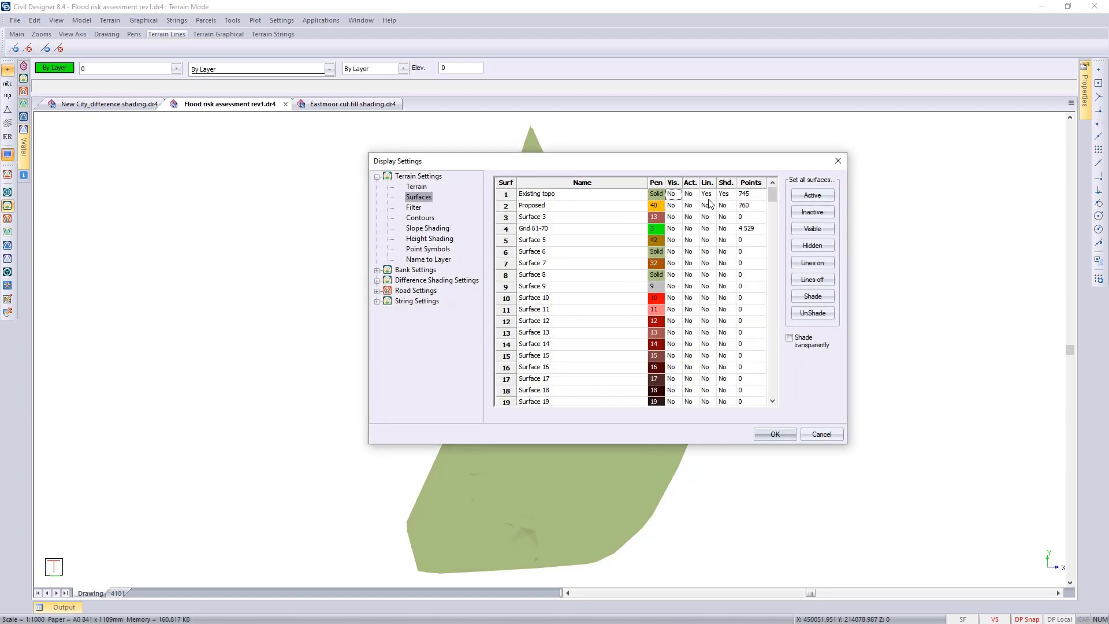
click(705, 194)
click(723, 194)
click(671, 205)
click(689, 205)
click(706, 206)
click(724, 206)
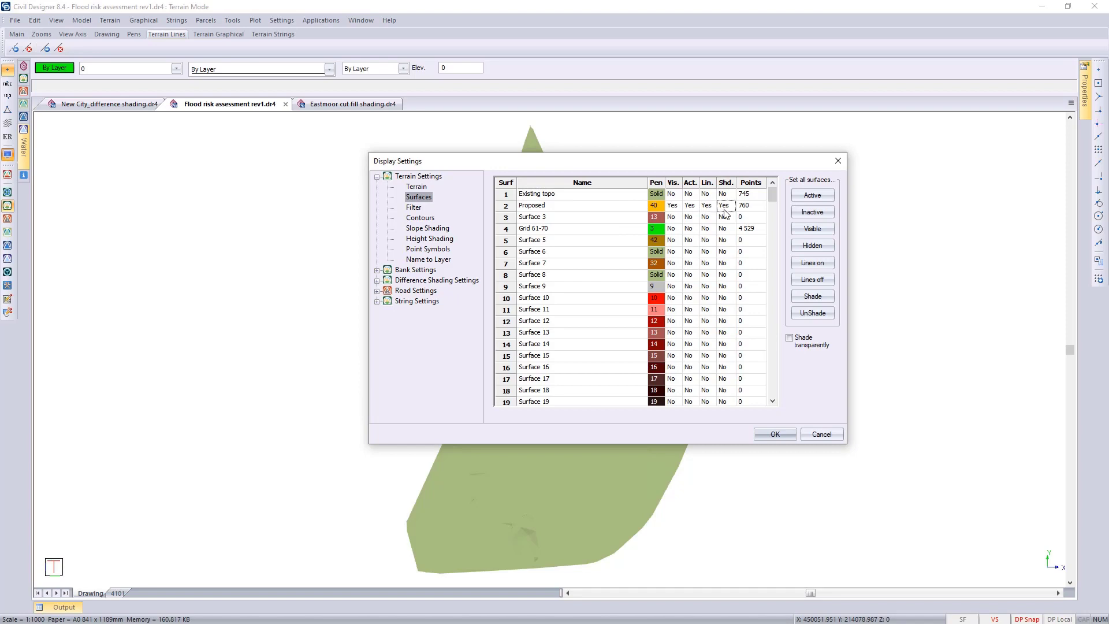
click(775, 433)
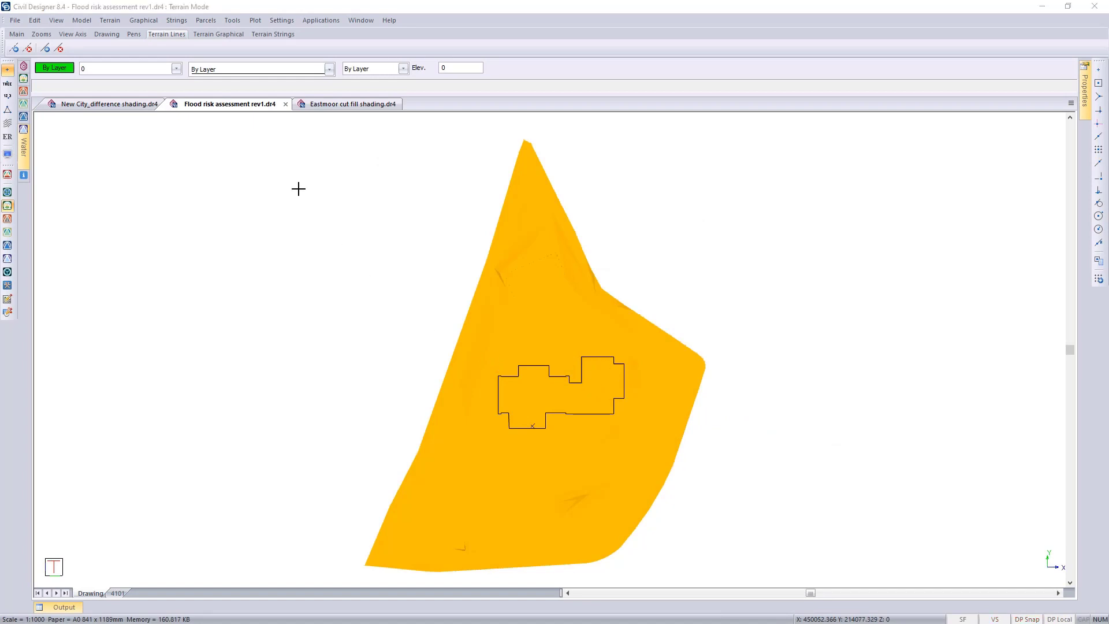
Run the flood levels calculation on the Proposed surface at level 61.06, with a solid fill at flood level only.
click(109, 20)
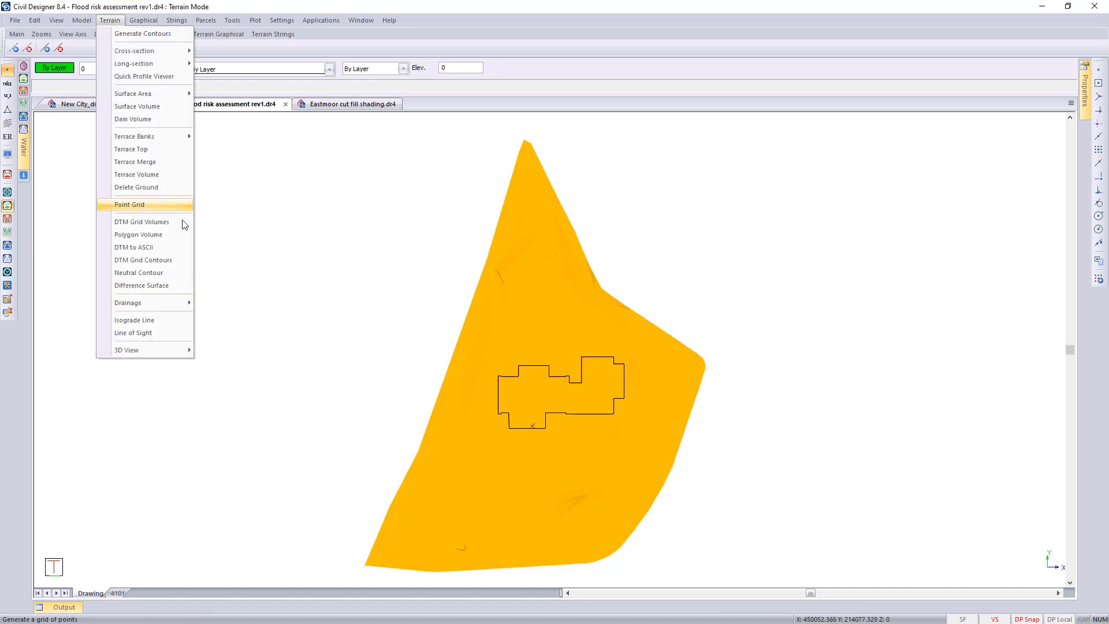
mouse_move(185, 303)
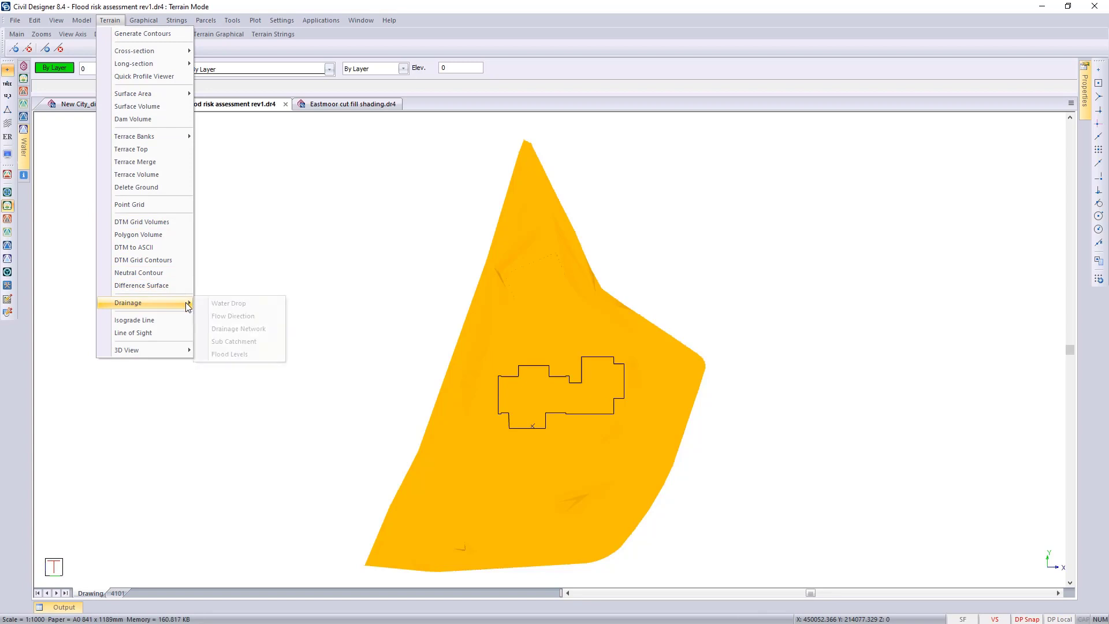
click(249, 359)
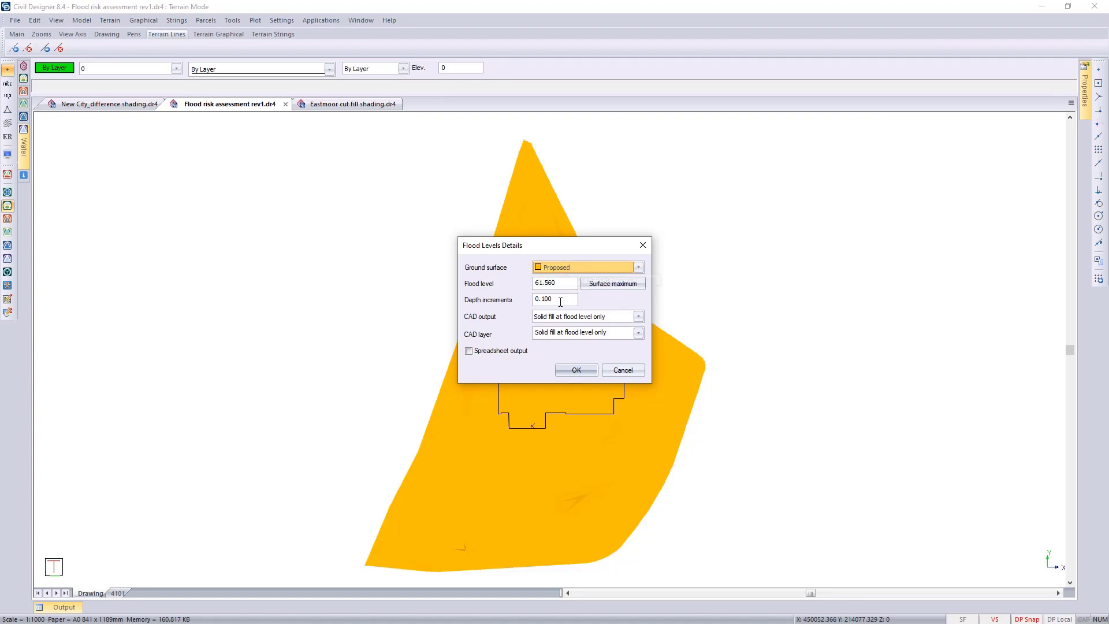
drag(565, 285, 505, 279)
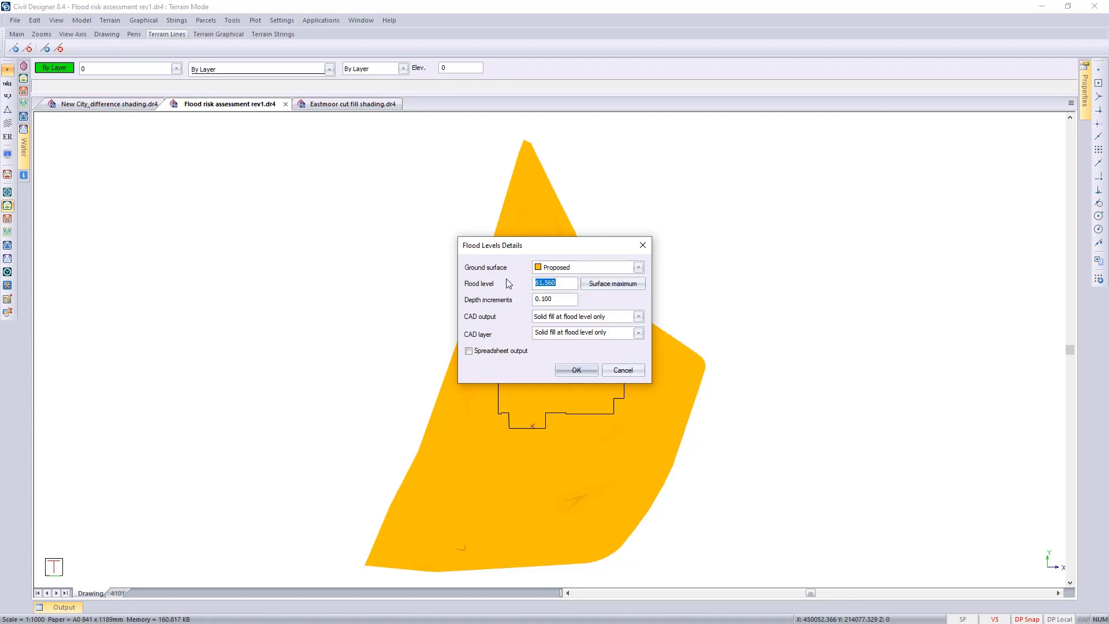
text(61.06)
click(577, 370)
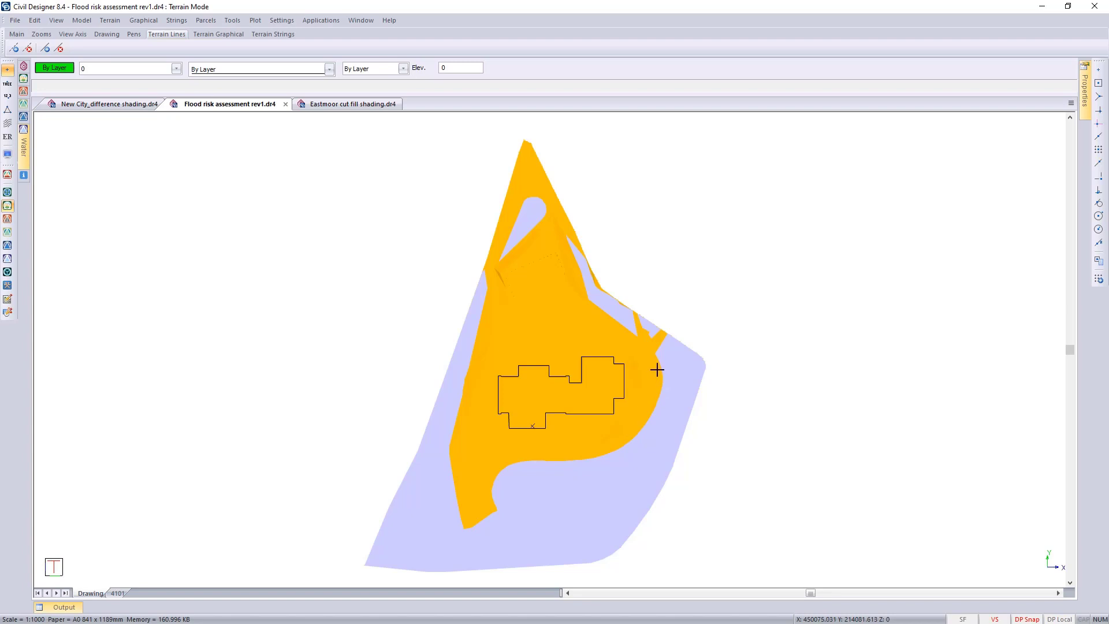
Rerun the flood levels calculation on the Proposed surface at level 61.56, clearing the previous solid fill, and inspect the structure footprint area.
click(662, 342)
click(556, 334)
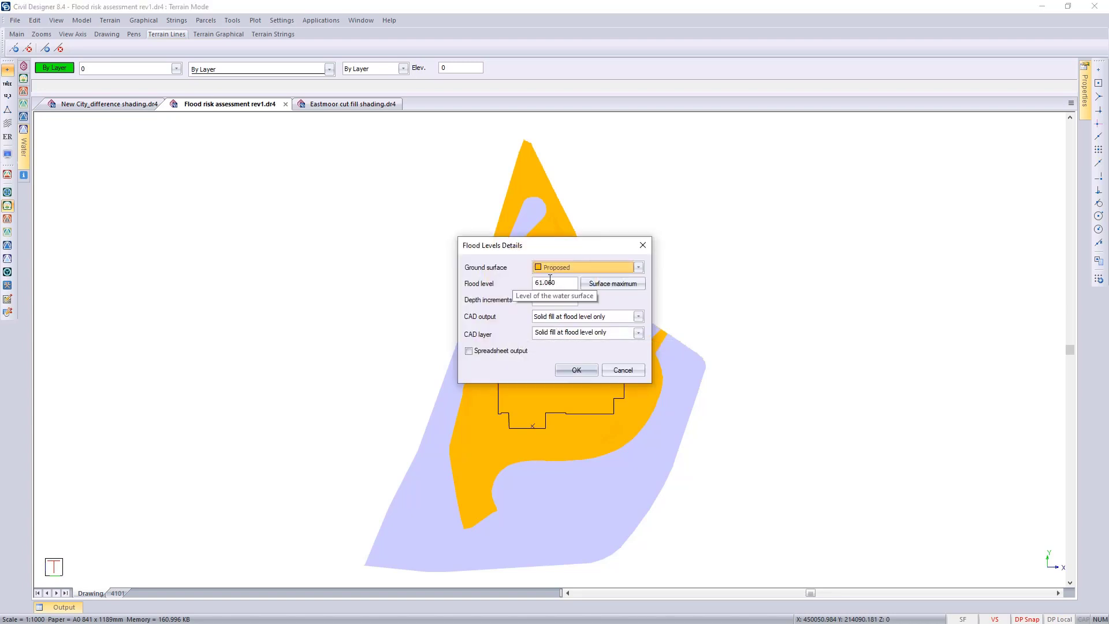
drag(545, 283, 587, 310)
text(5)
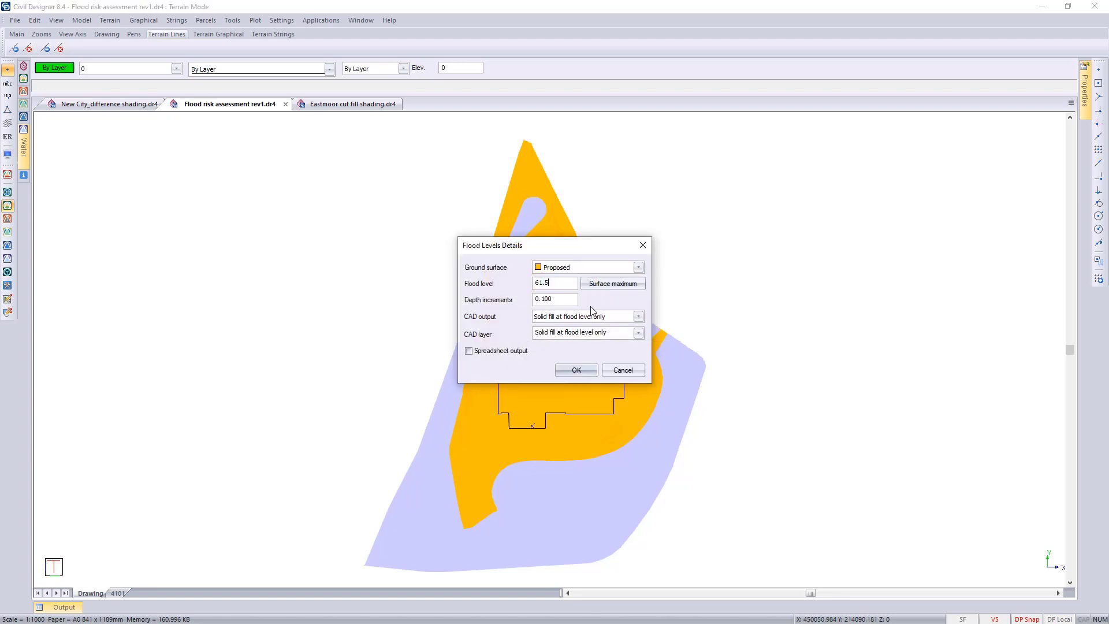
text(6)
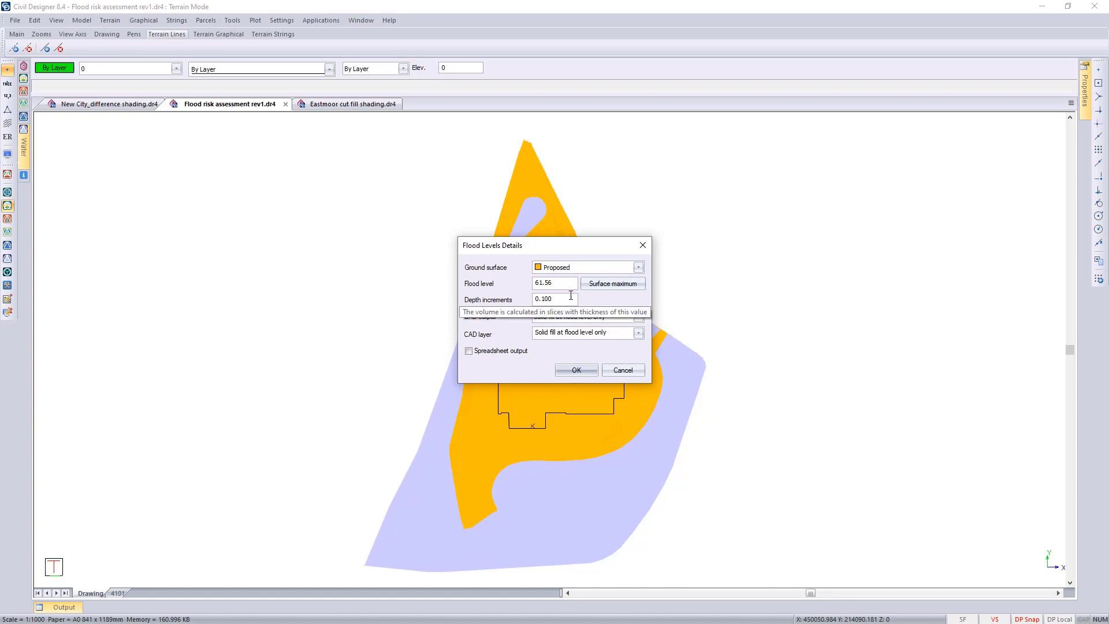
click(570, 300)
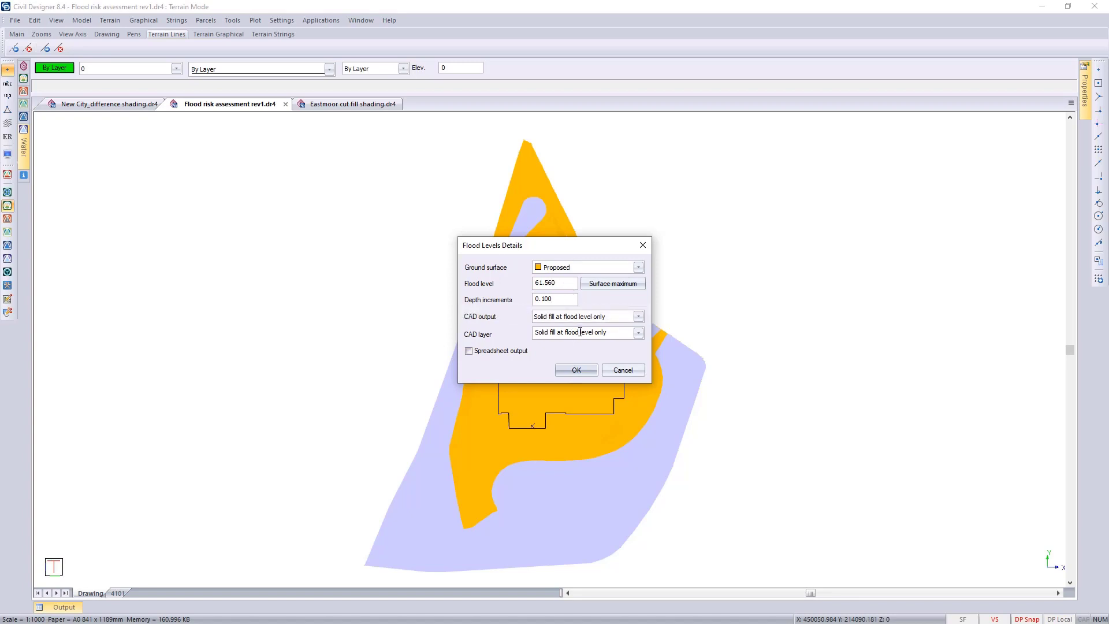
click(575, 370)
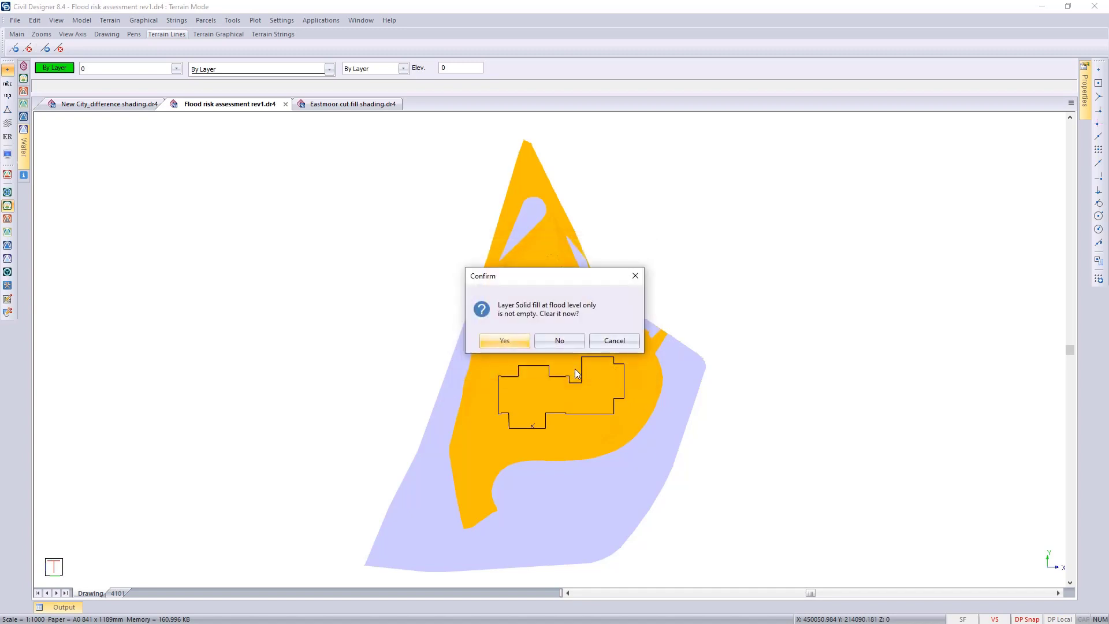
click(504, 341)
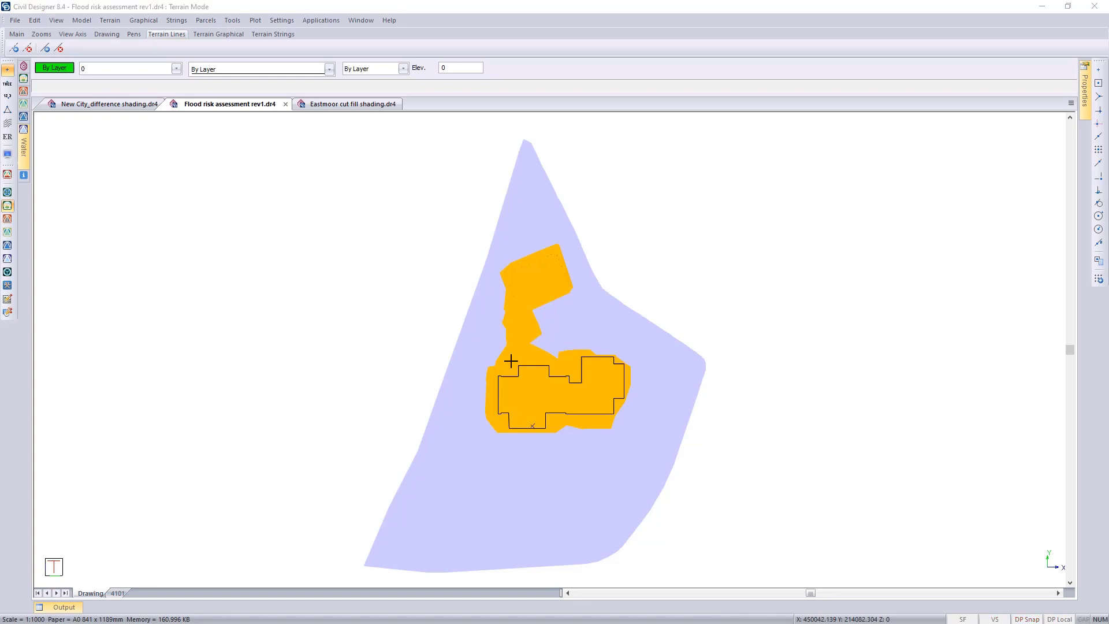
scroll(601, 364, up, 2)
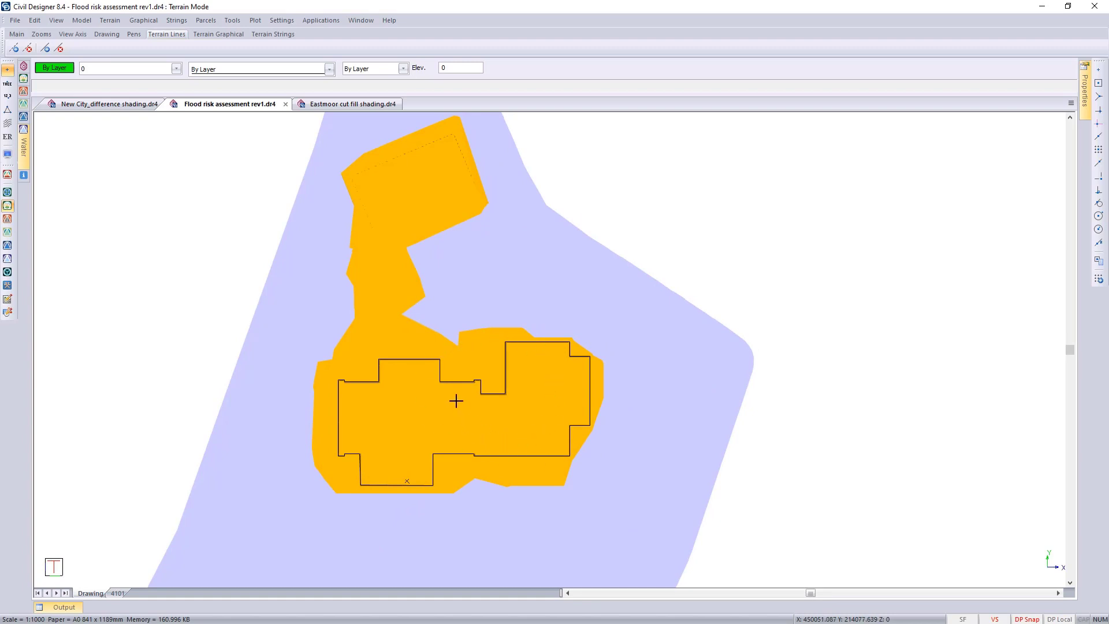
scroll(436, 392, down, 2)
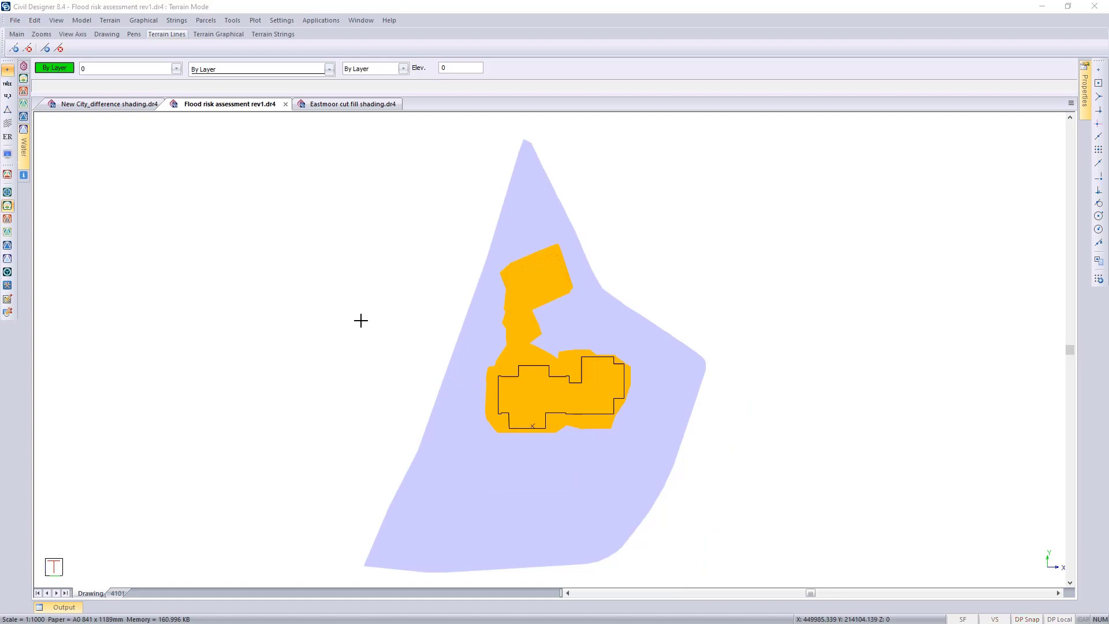
Keep the layer list pinned open and hide the Solid fill at flood level only layer.
click(24, 68)
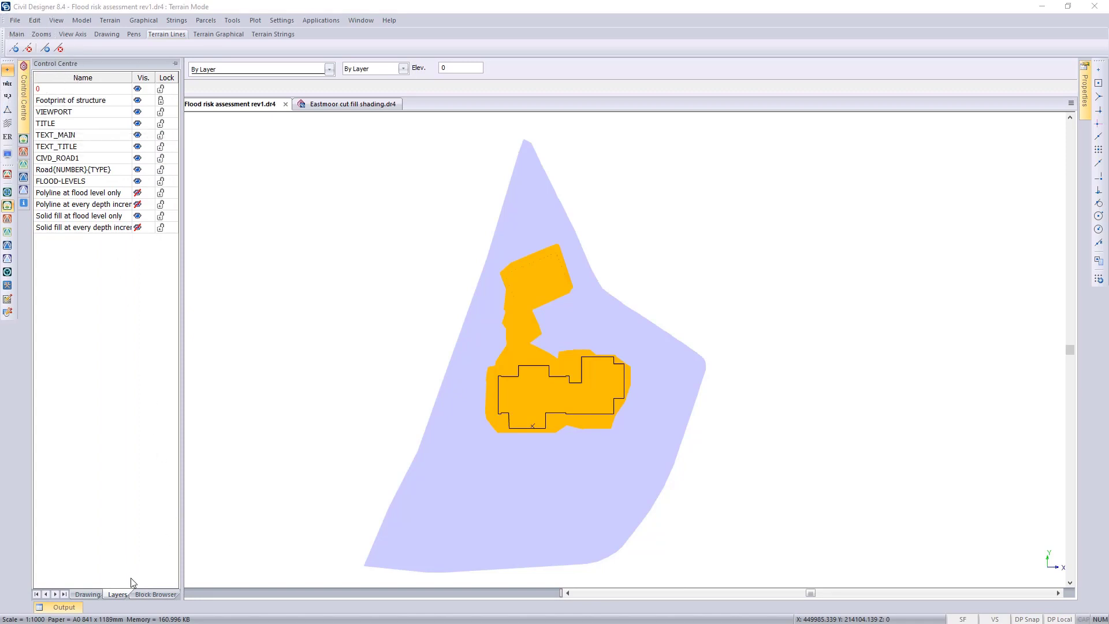
click(124, 595)
click(175, 64)
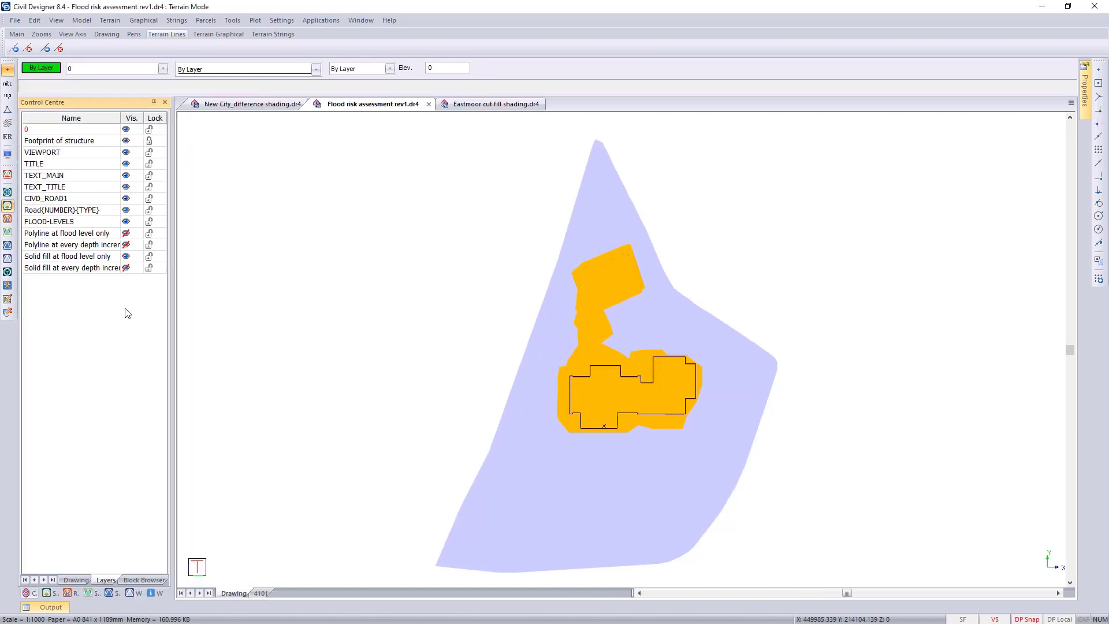
click(126, 255)
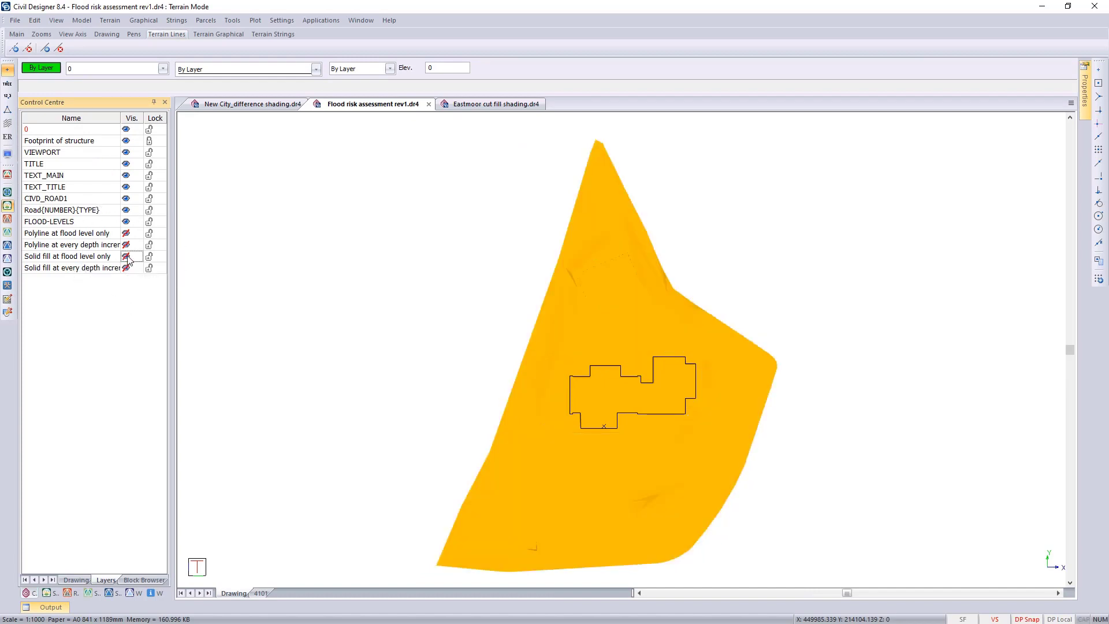
Run the flood levels calculation on the Proposed surface at level 61.06, output as Polyline at flood level only on the matching layer, and show that layer.
click(109, 20)
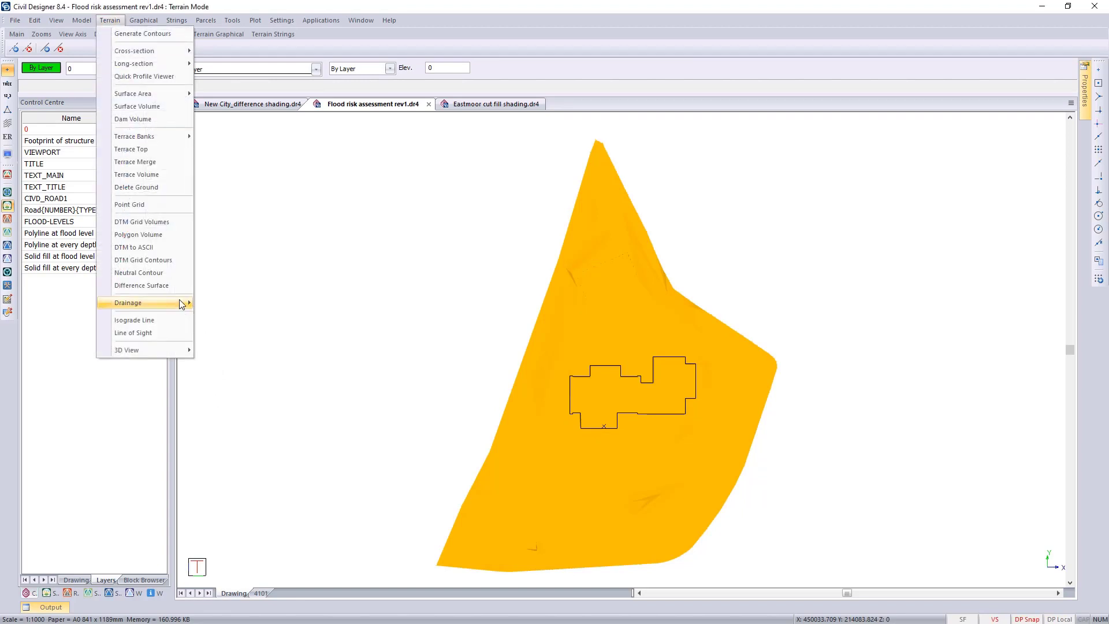
mouse_move(179, 300)
click(234, 357)
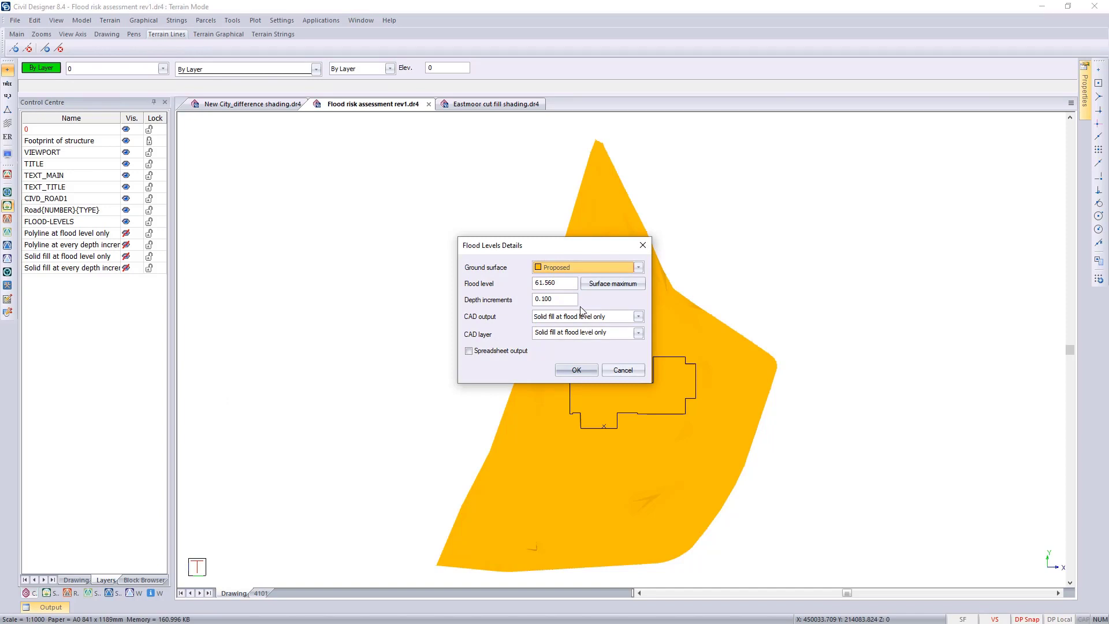
drag(572, 283, 498, 270)
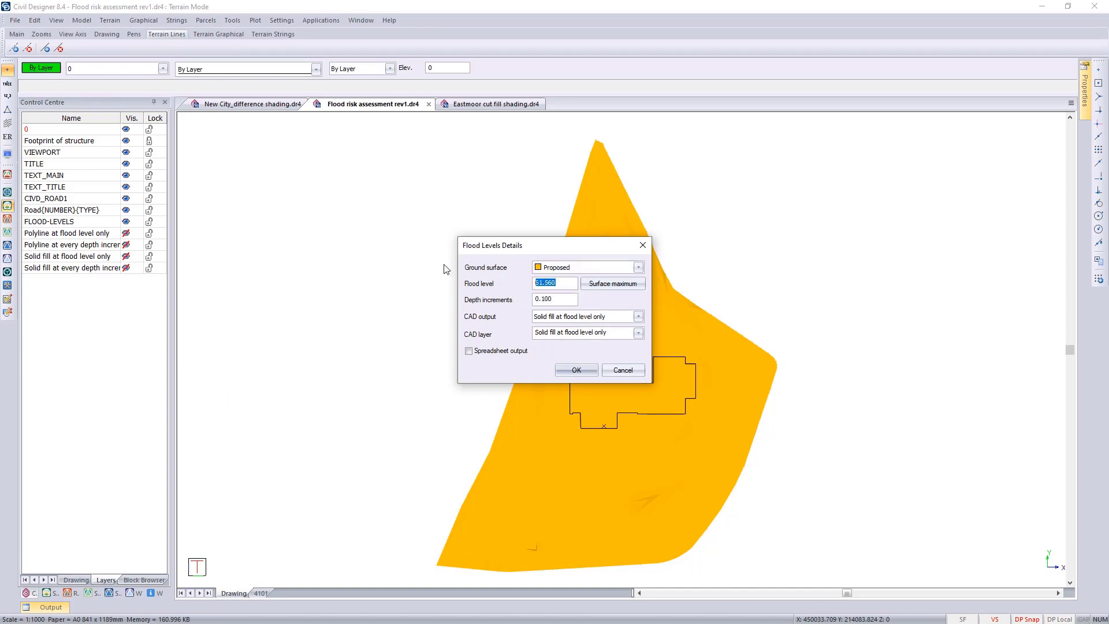
text(61.06)
click(637, 317)
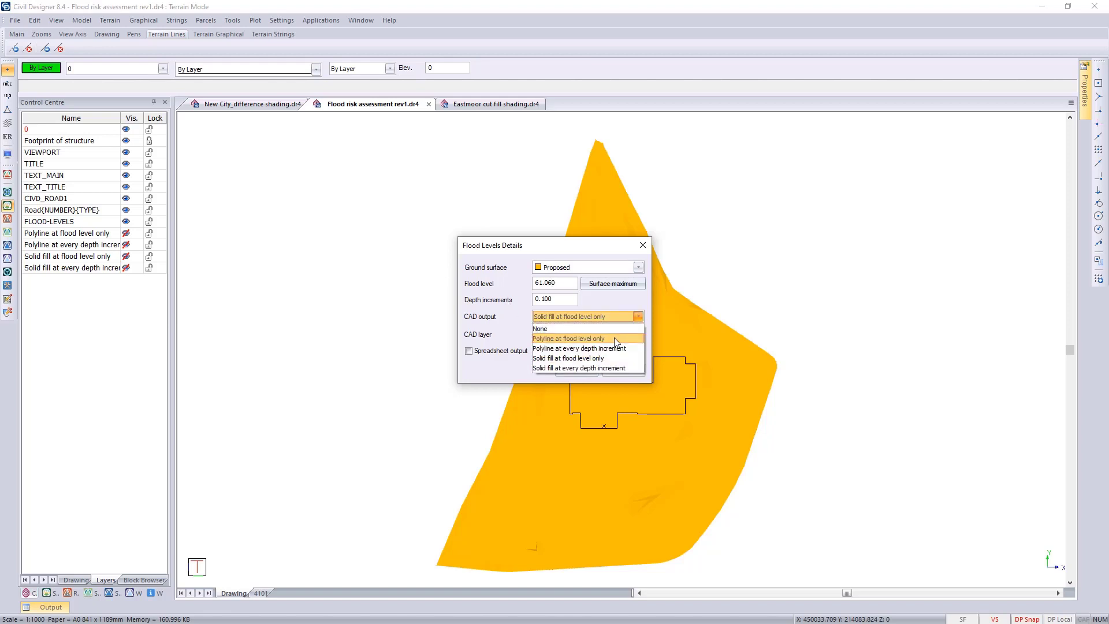
click(611, 338)
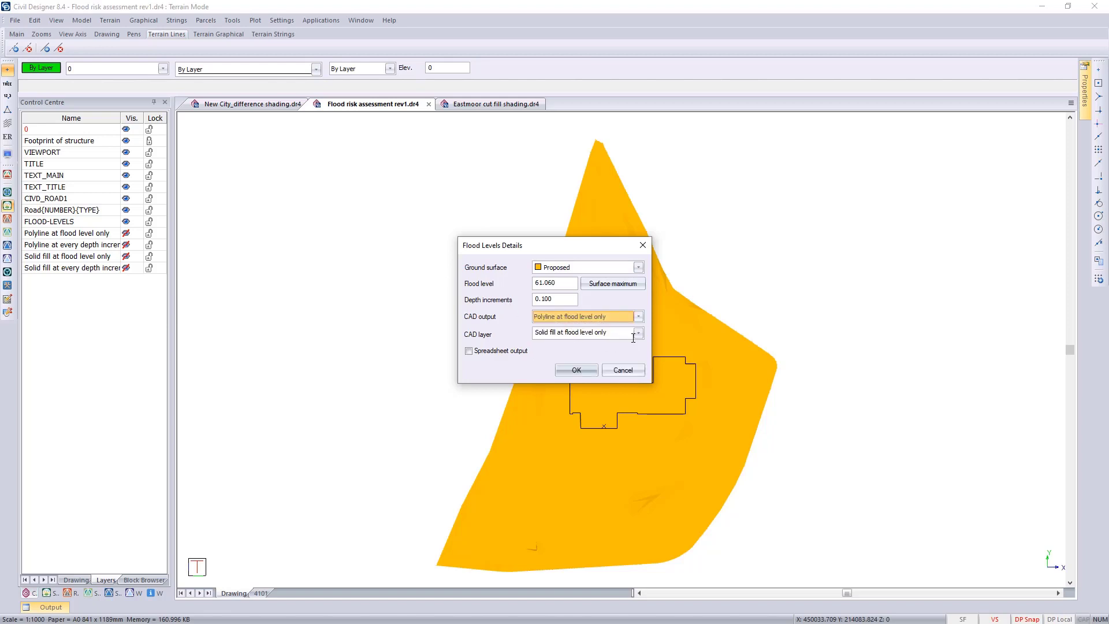
click(637, 333)
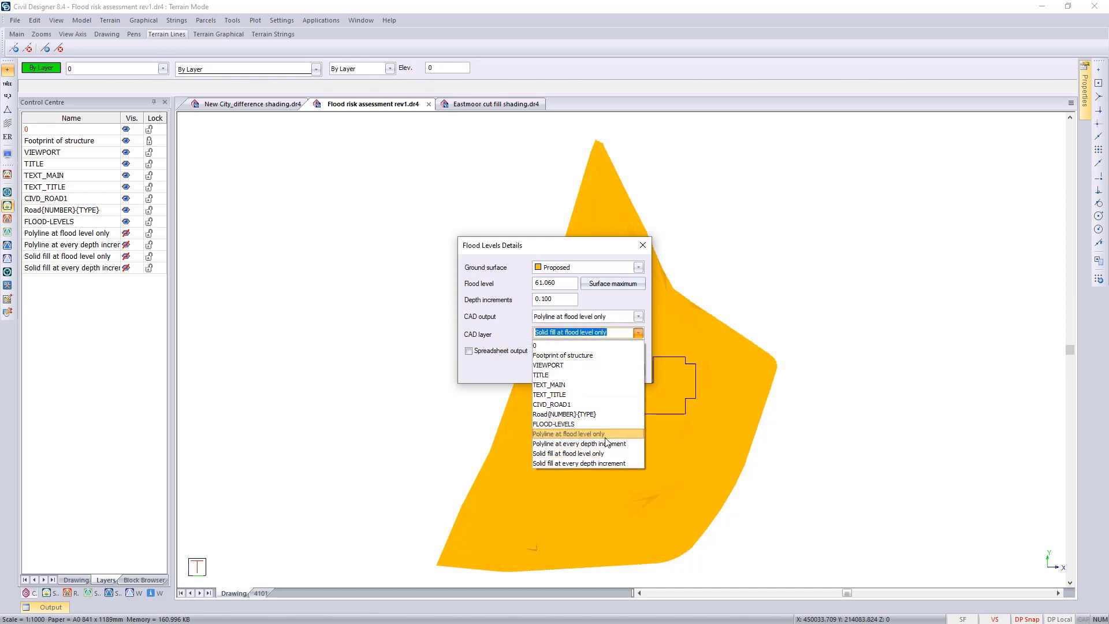
click(603, 434)
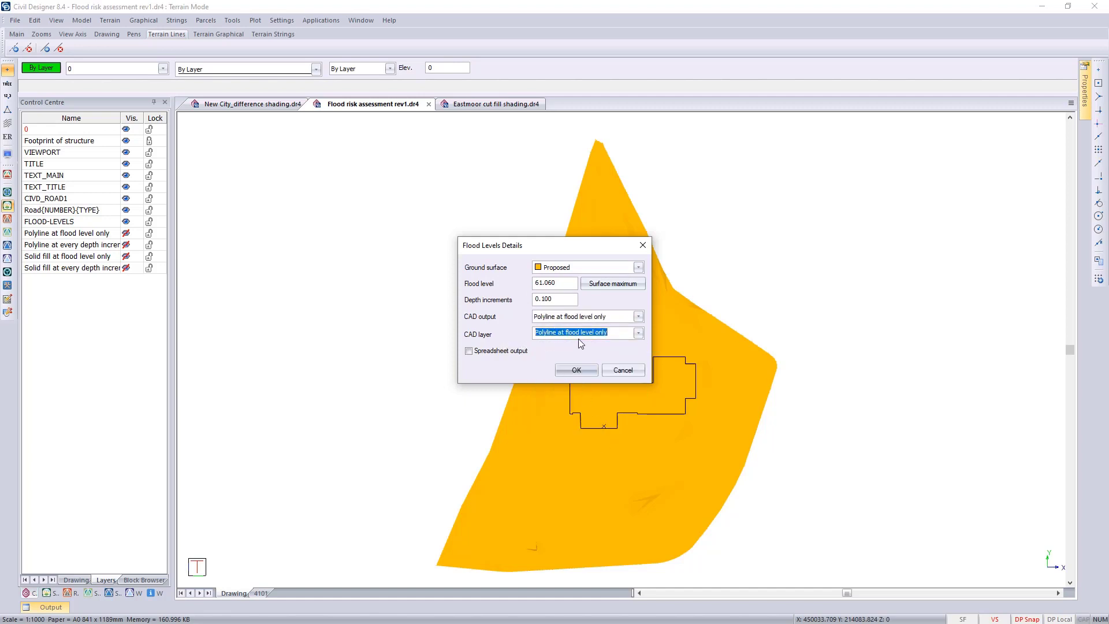
click(576, 370)
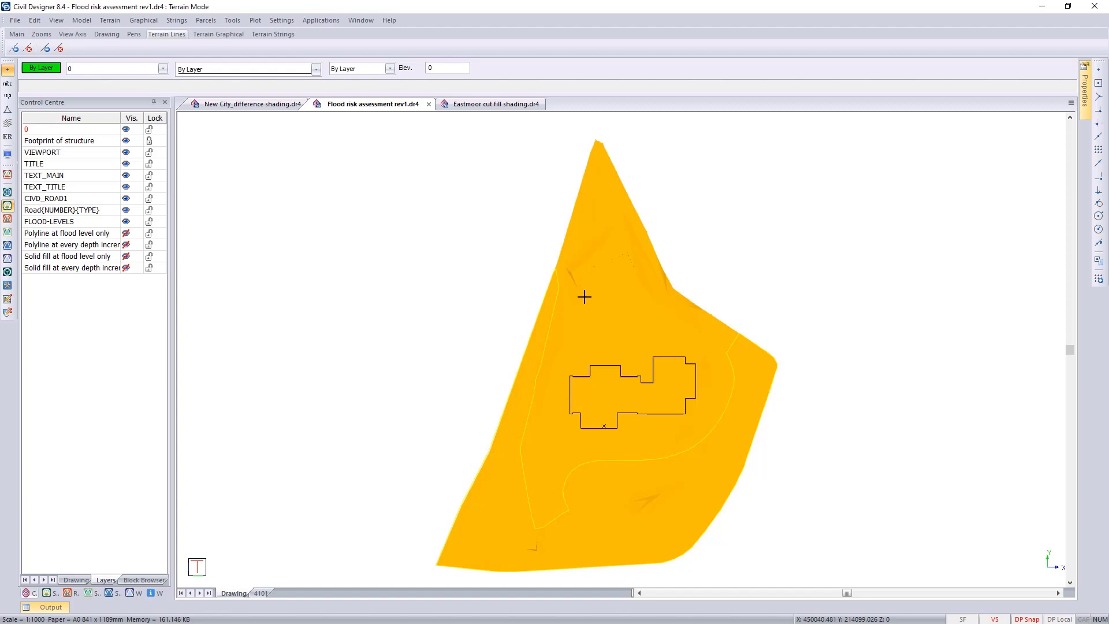
click(125, 234)
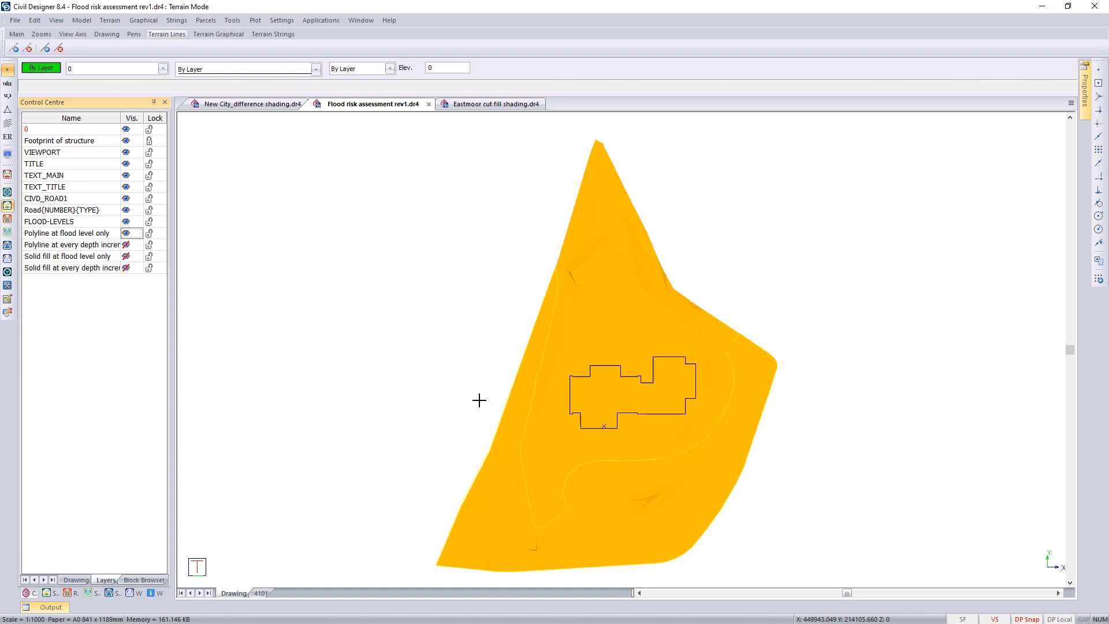
Rerun the flood levels calculation with Polyline at every depth increment as output and layer, clearing that layer's previous content.
click(109, 20)
mouse_move(171, 303)
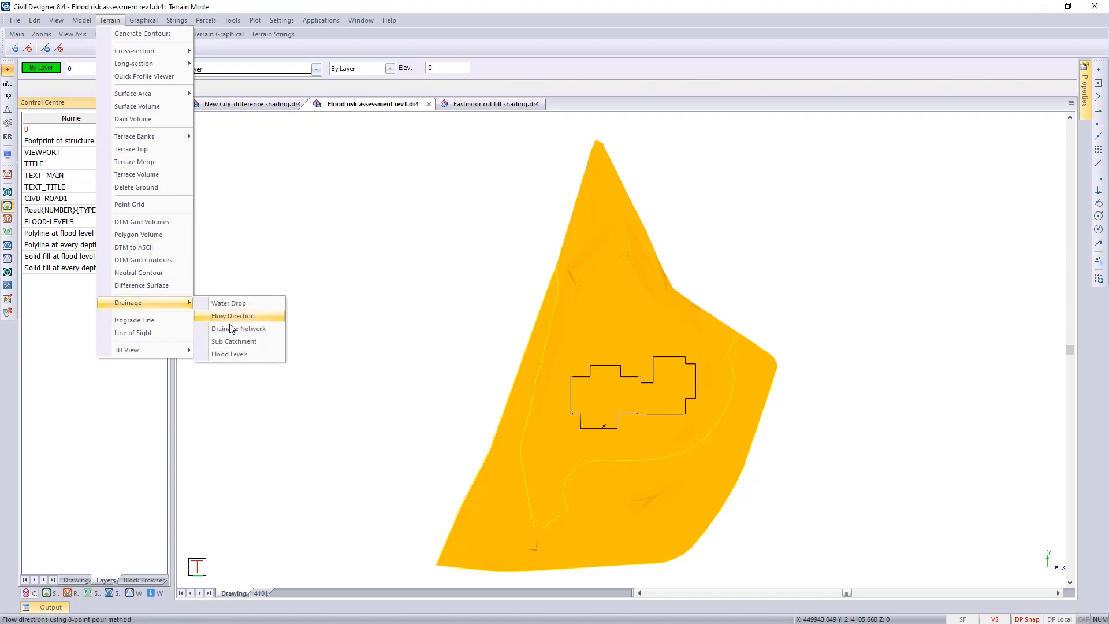
click(295, 354)
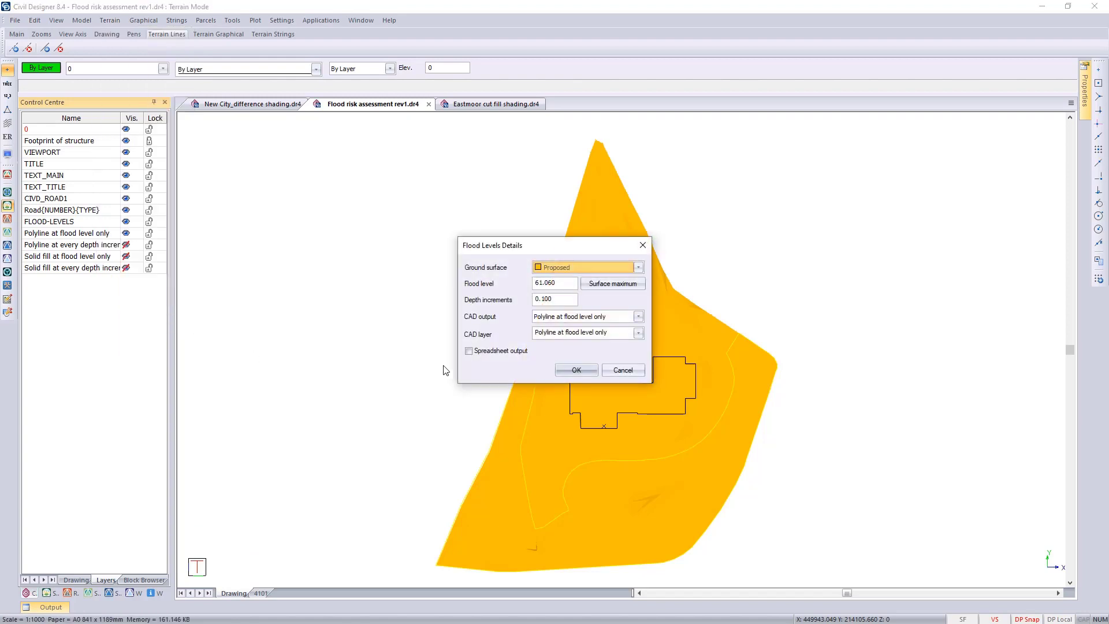
click(638, 317)
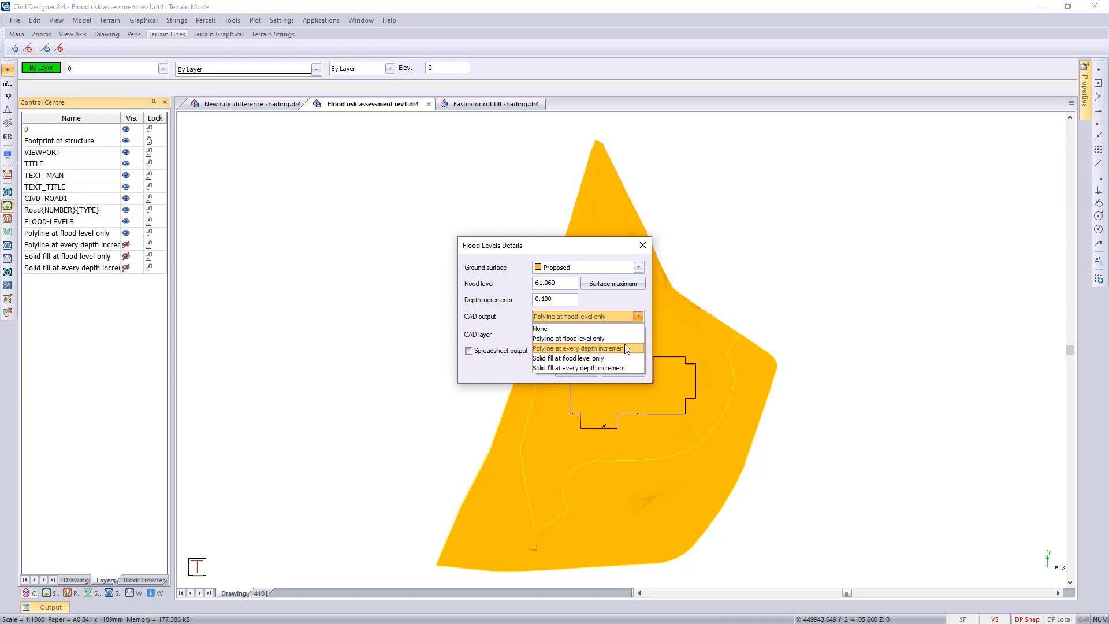
click(588, 348)
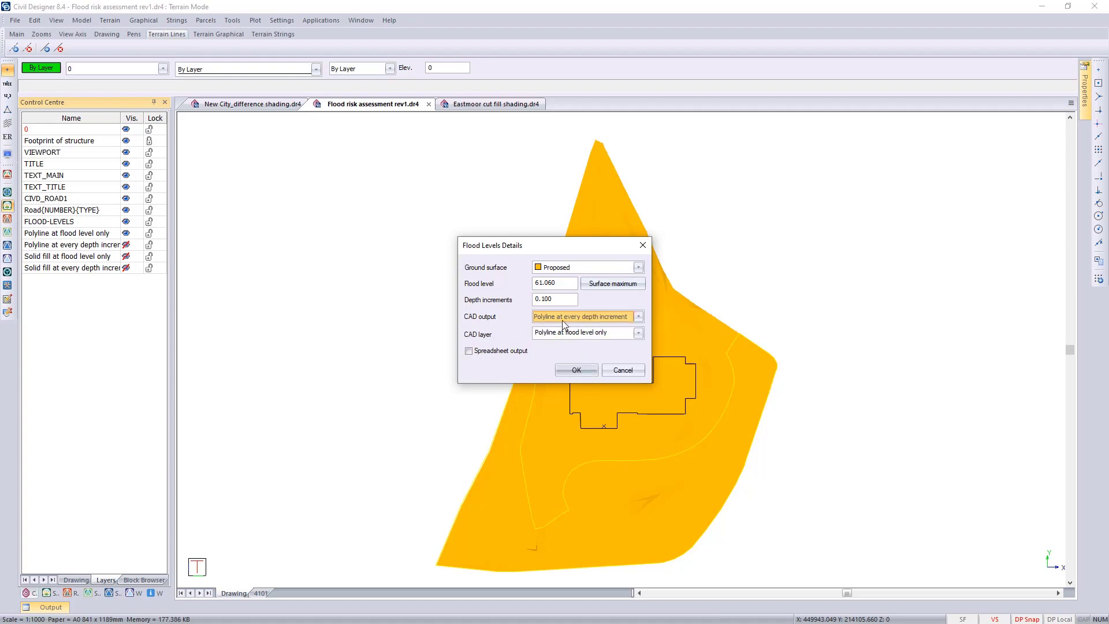
click(638, 333)
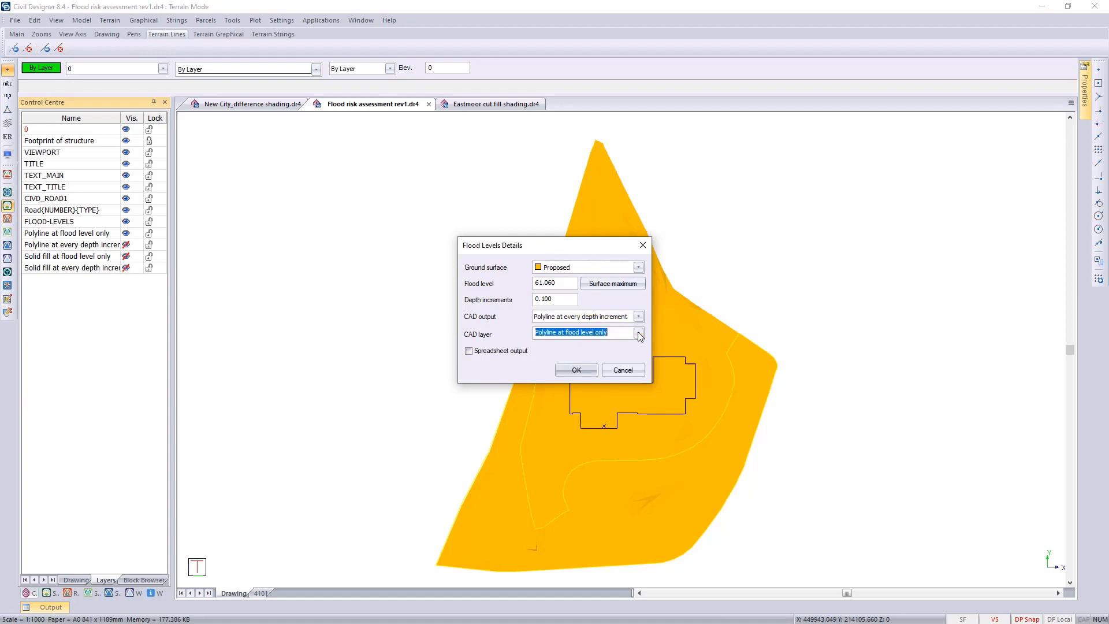
click(623, 444)
click(574, 368)
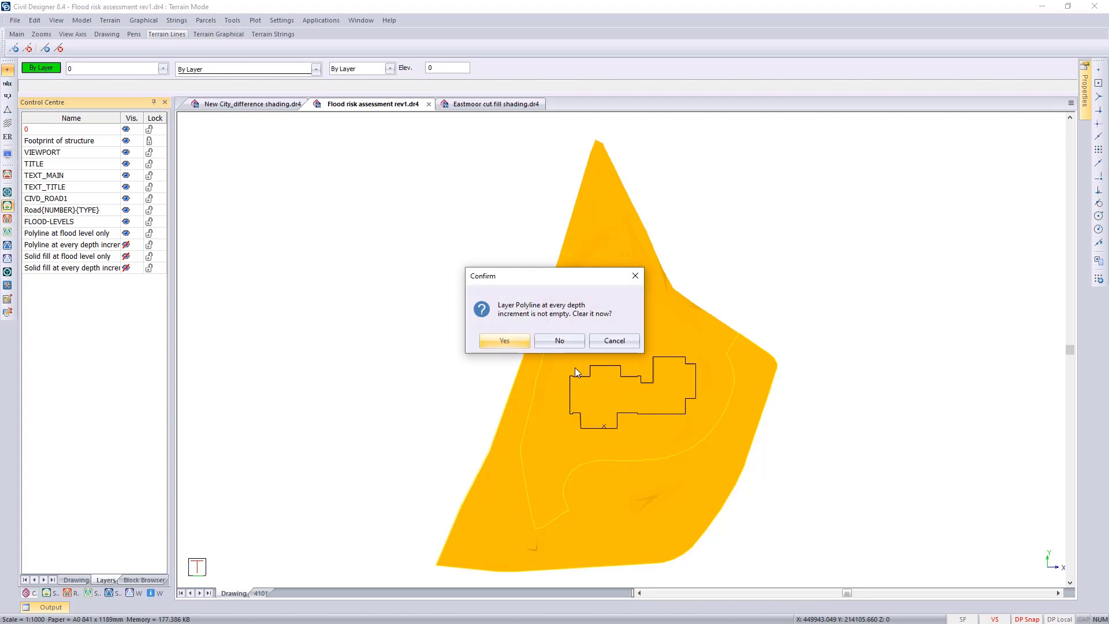
click(504, 340)
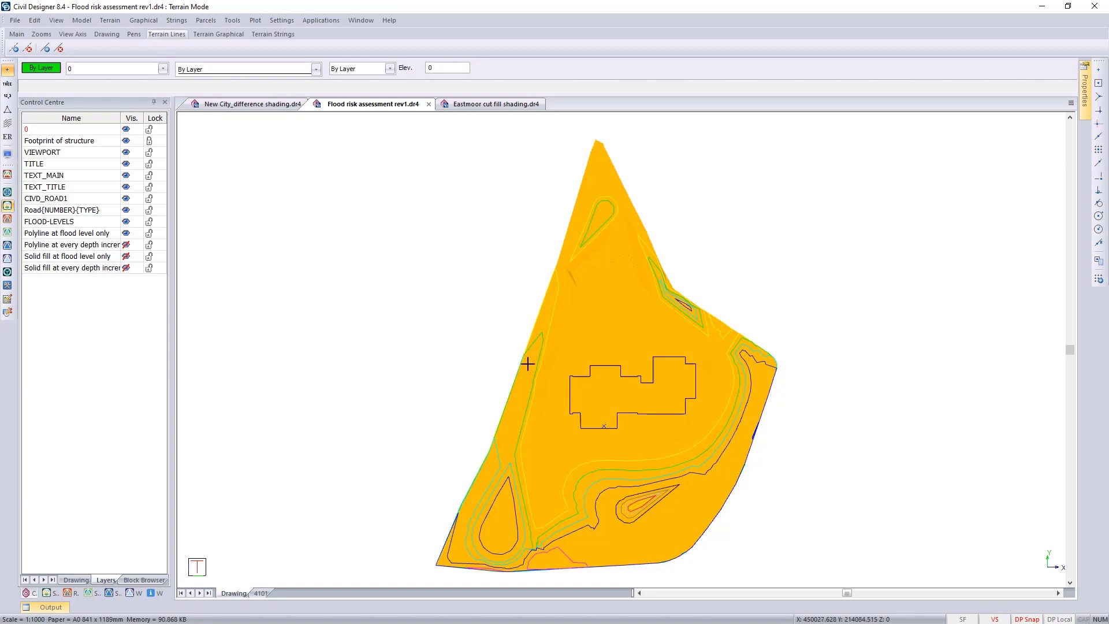
Repeat the flood levels calculation with Solid fill at every depth increment as both the CAD output and the CAD layer.
right_click(381, 338)
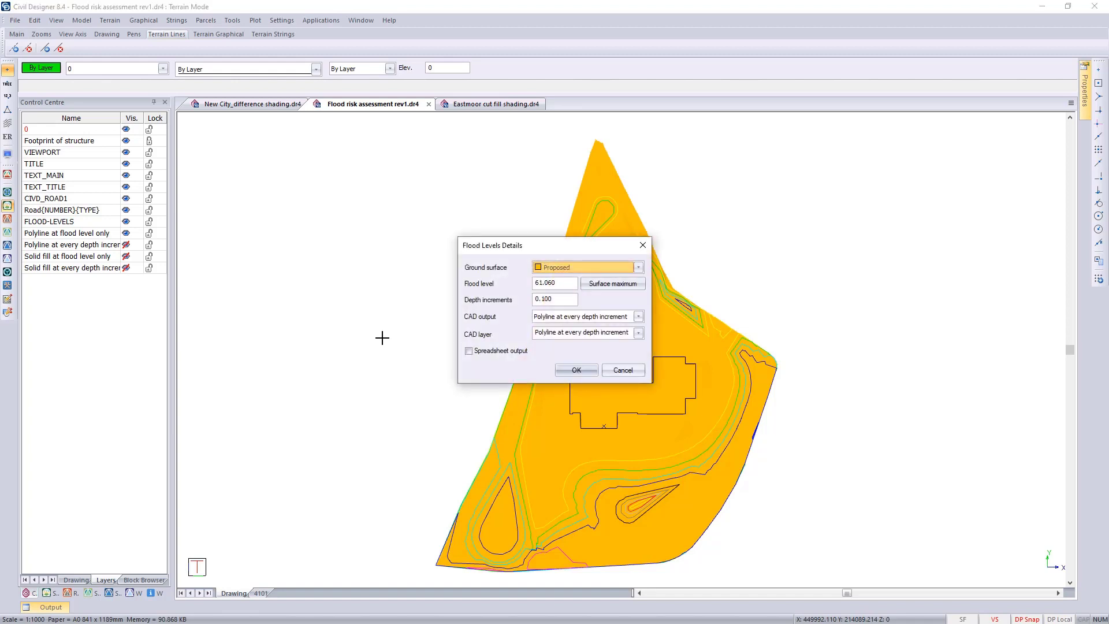
click(637, 317)
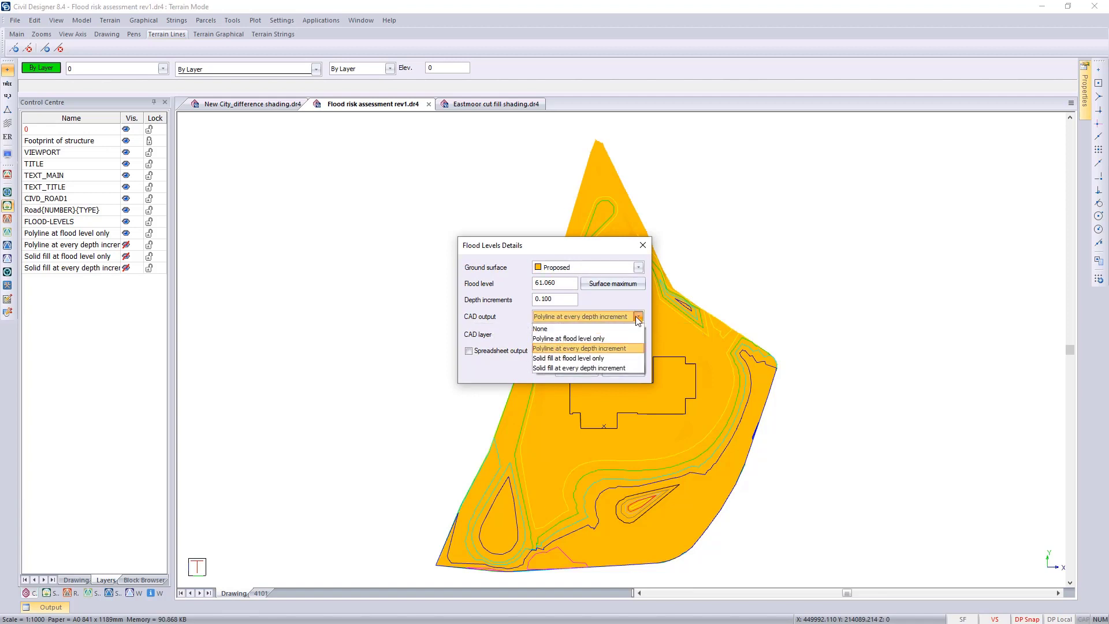
click(572, 369)
click(636, 333)
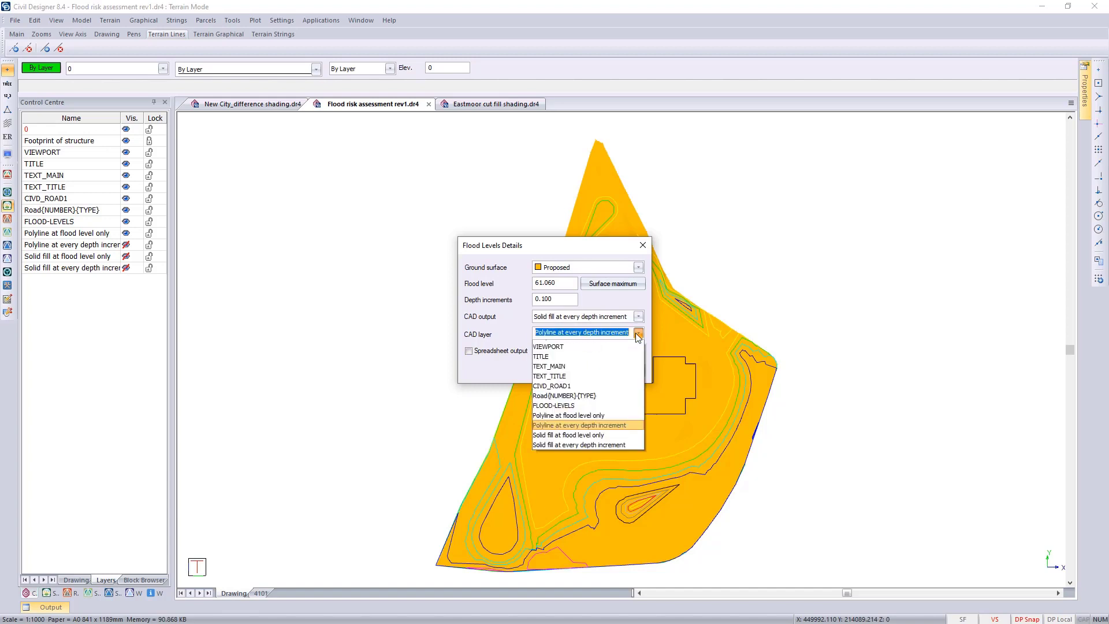
click(577, 466)
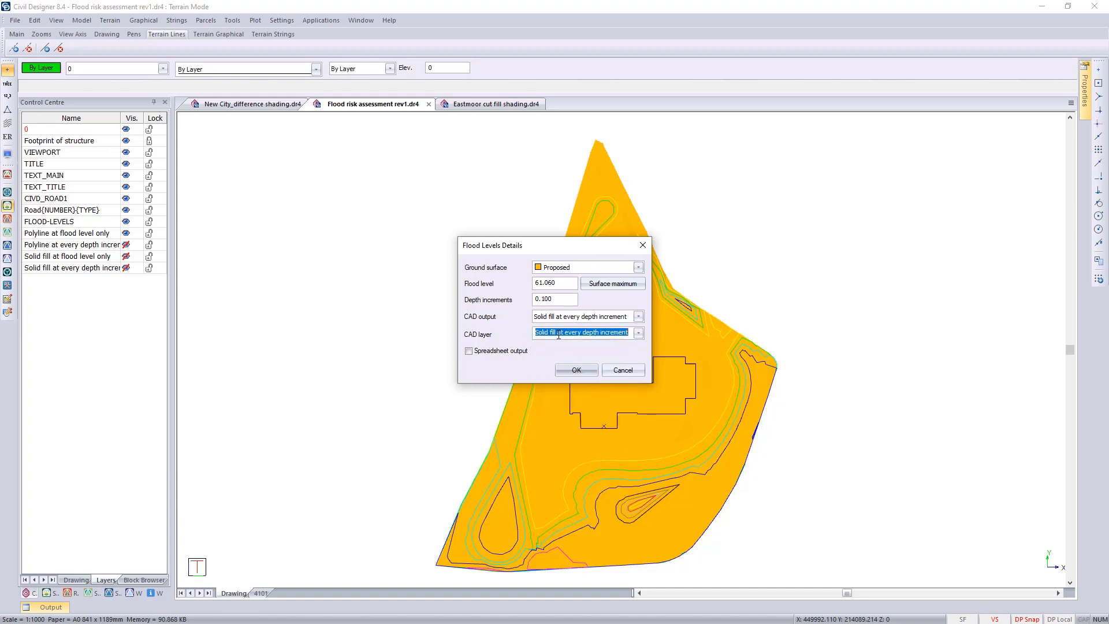
click(575, 372)
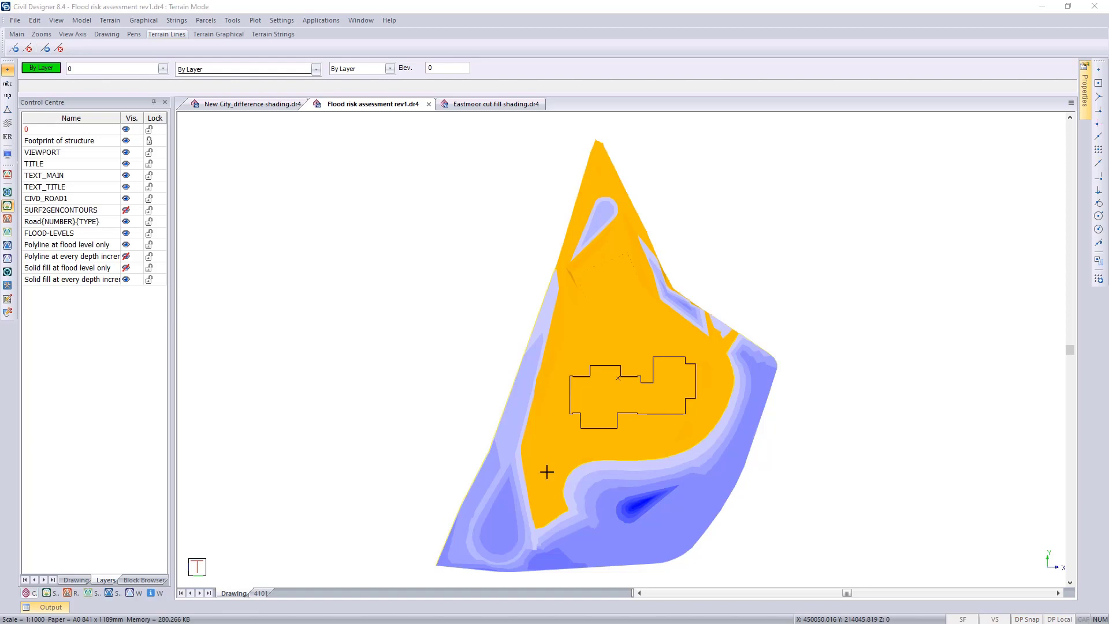
Show the SURF2GENCONTOURS layer and inspect the contours against the depth shading south of the structure footprint.
click(126, 211)
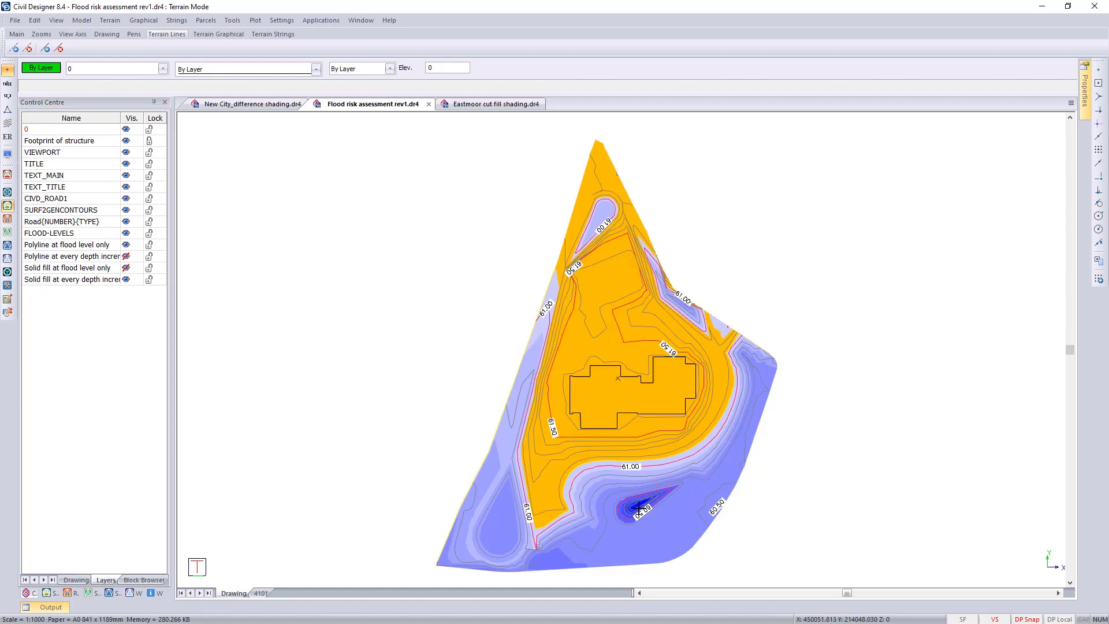
scroll(639, 508, up, 3)
middle_drag(626, 317, 611, 400)
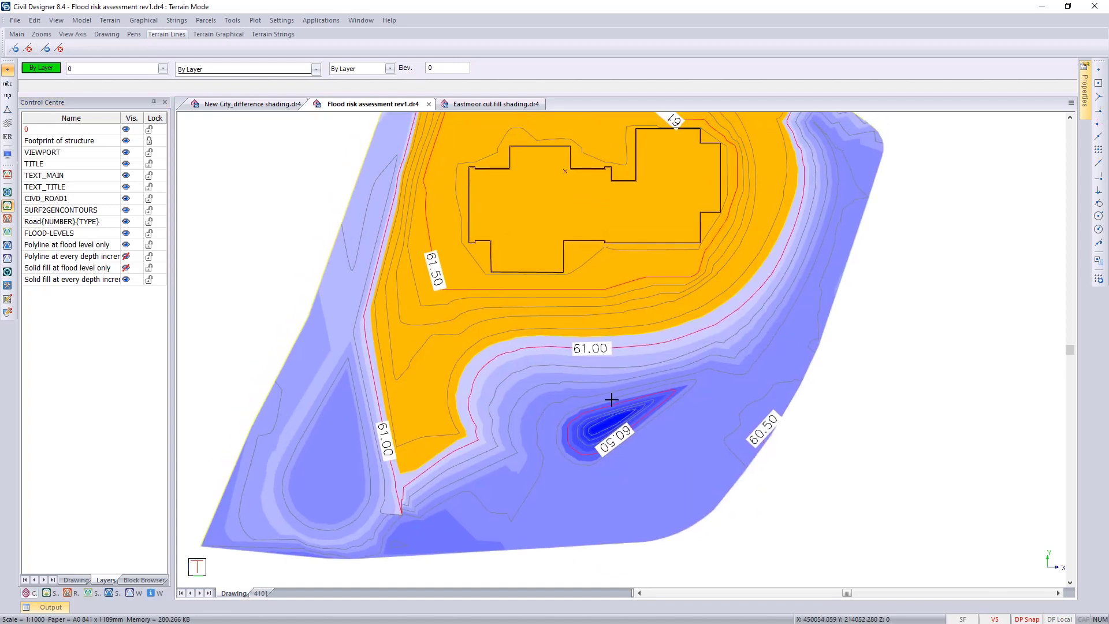
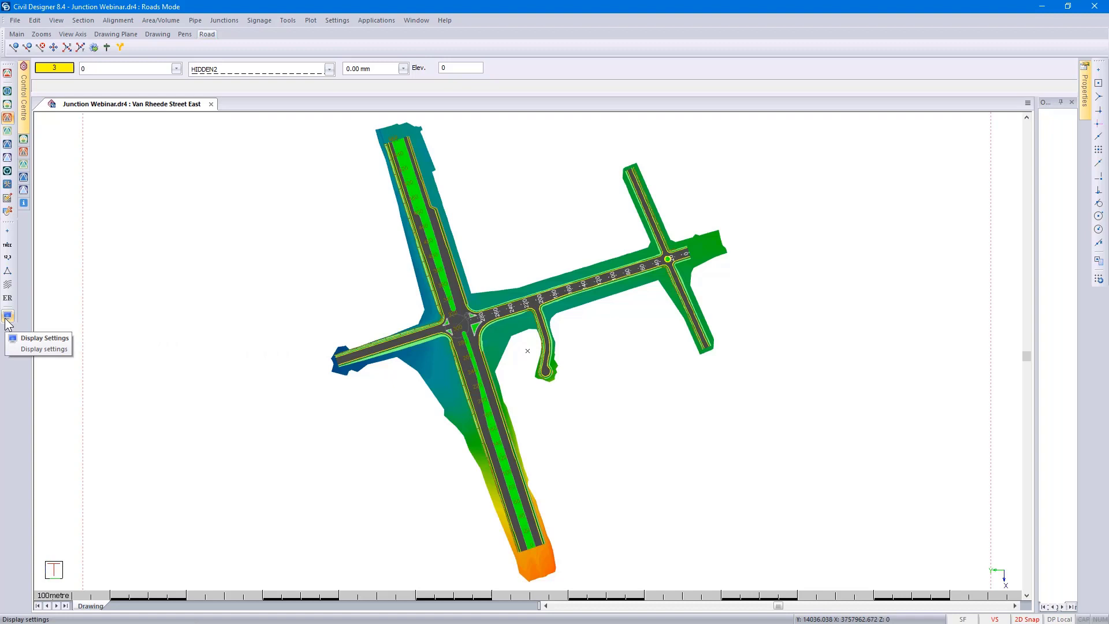
Review the Terrain and Roads pages of the display settings in the Junction Webinar drawing, then cancel without changes.
click(7, 318)
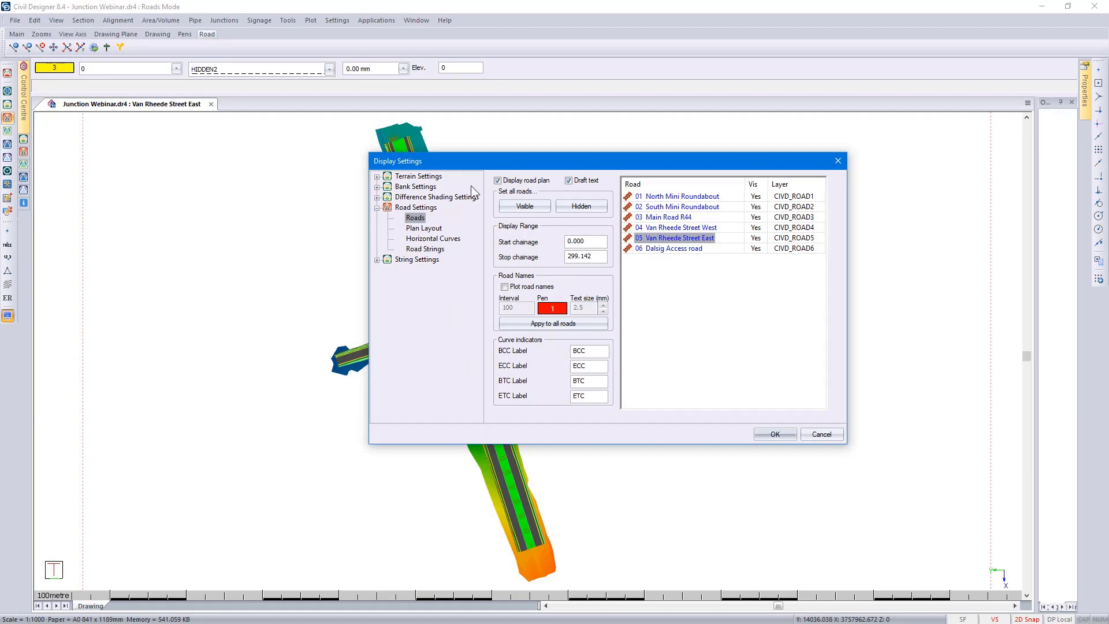
click(377, 176)
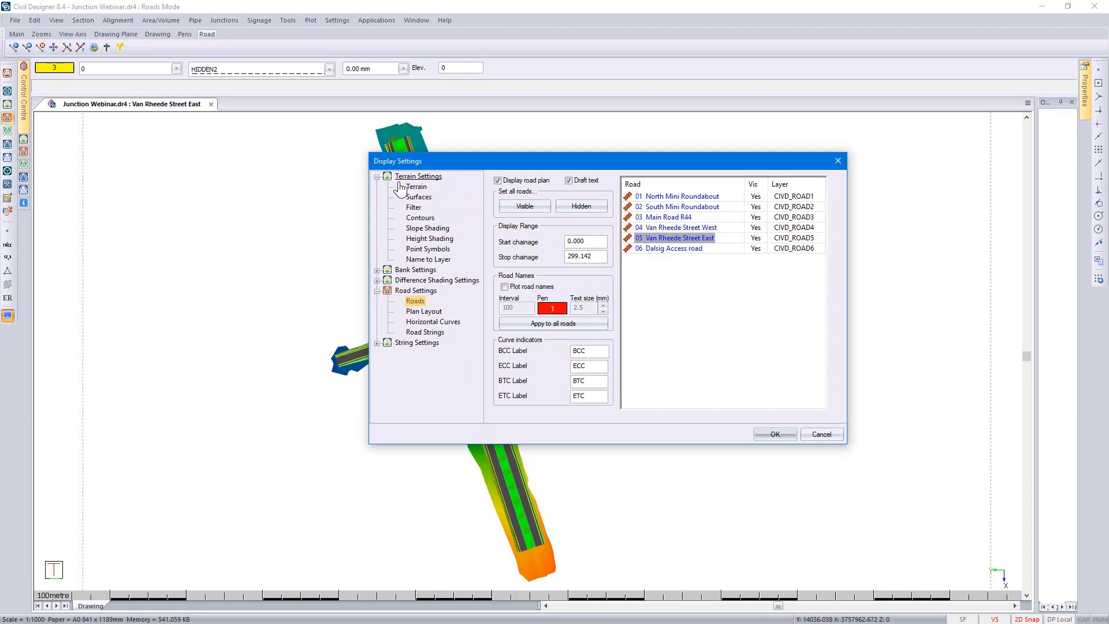
click(416, 186)
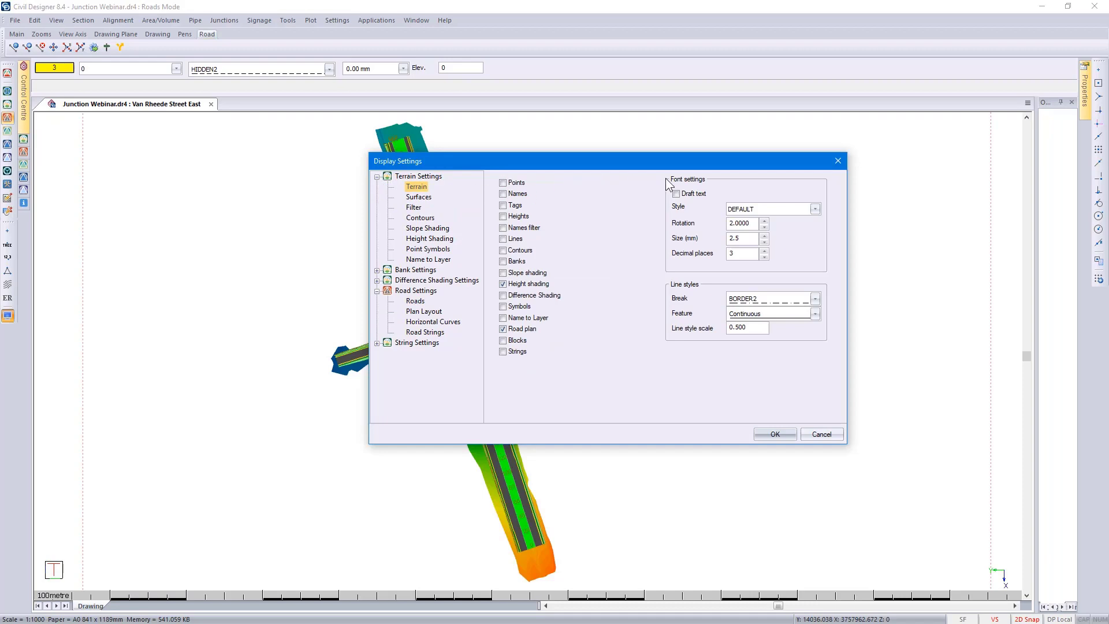
click(376, 176)
click(413, 220)
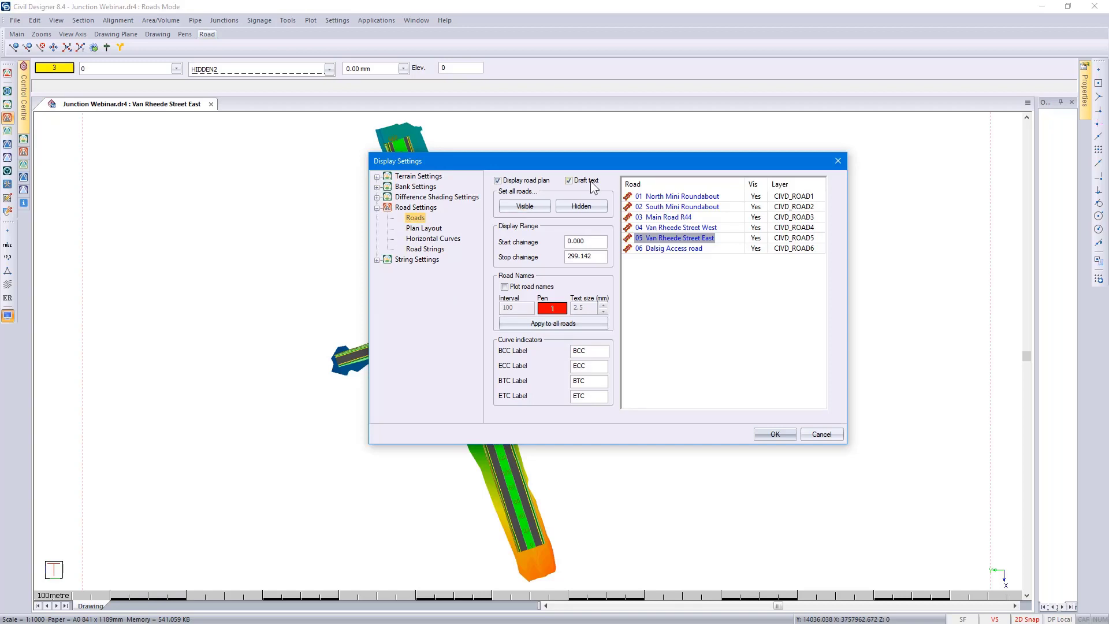
click(814, 432)
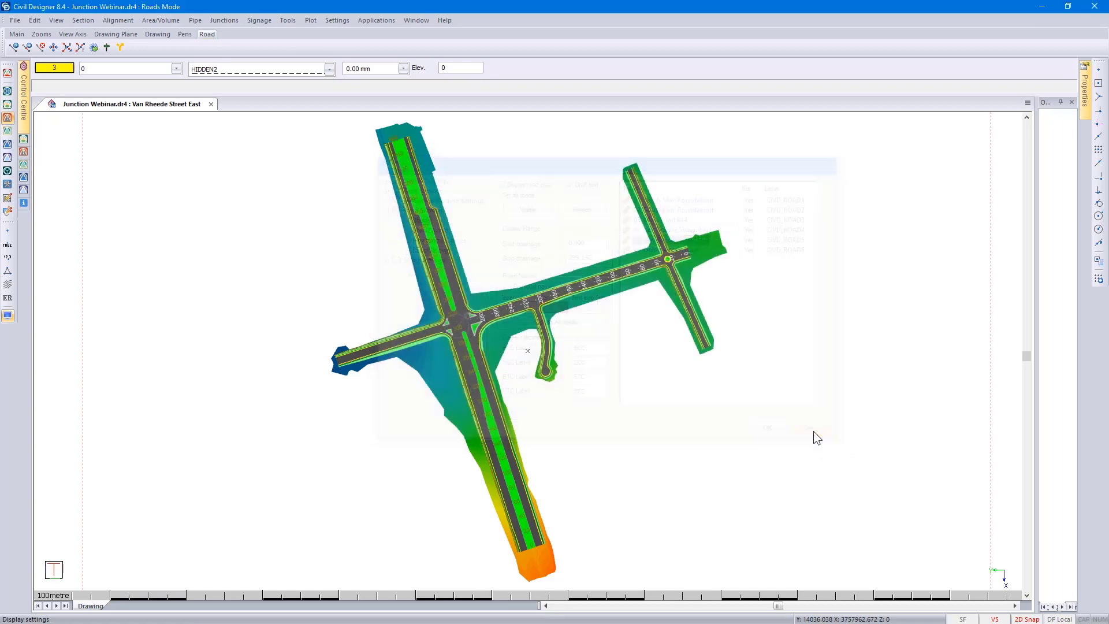
Review the Roads page of the option settings and close it.
click(15, 20)
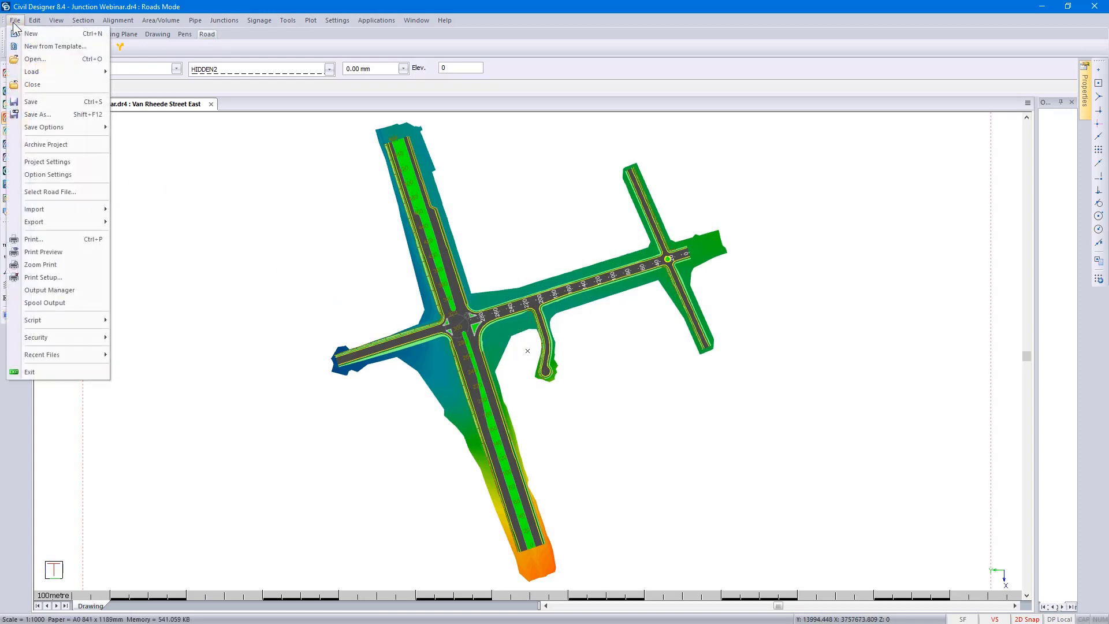
click(37, 173)
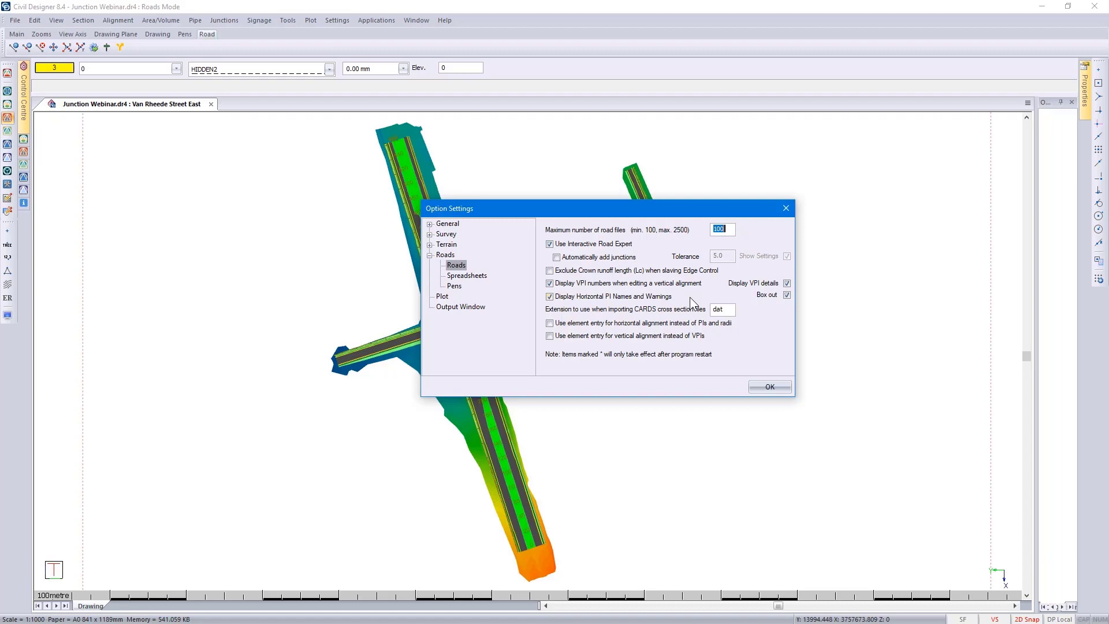
click(774, 386)
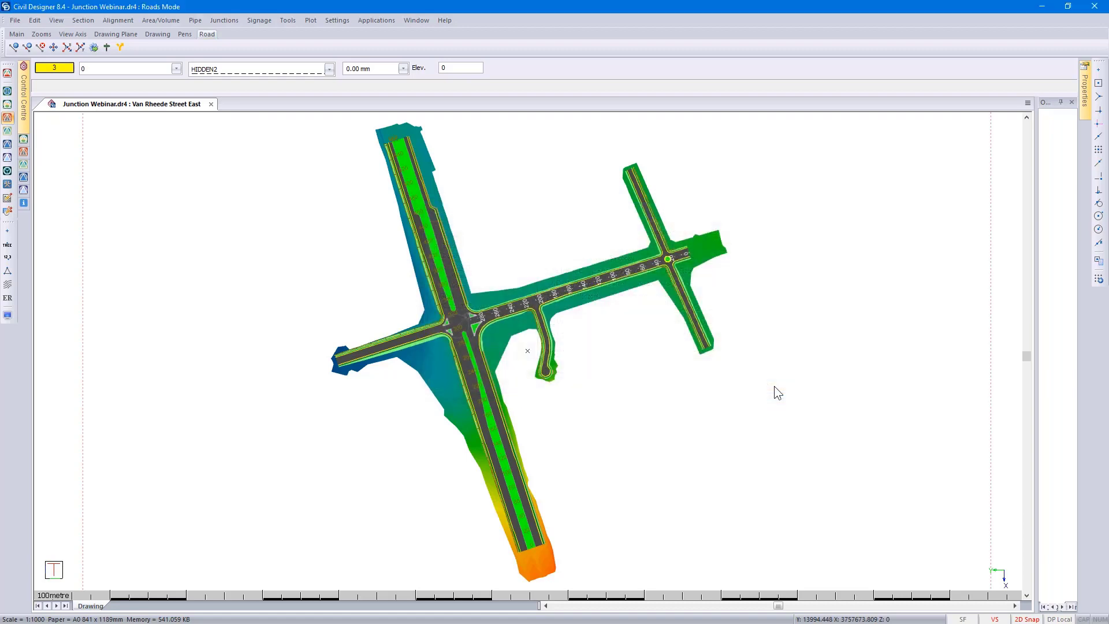
Increase the chainage label text size for Van Rheede Street East in the road plan layout display settings.
click(7, 315)
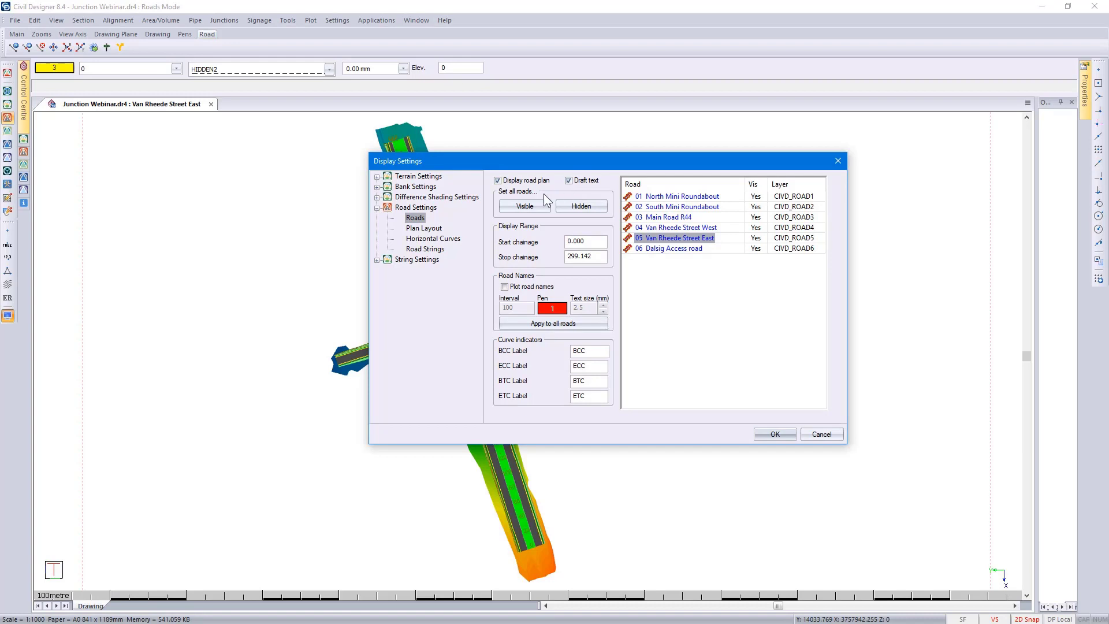
click(421, 230)
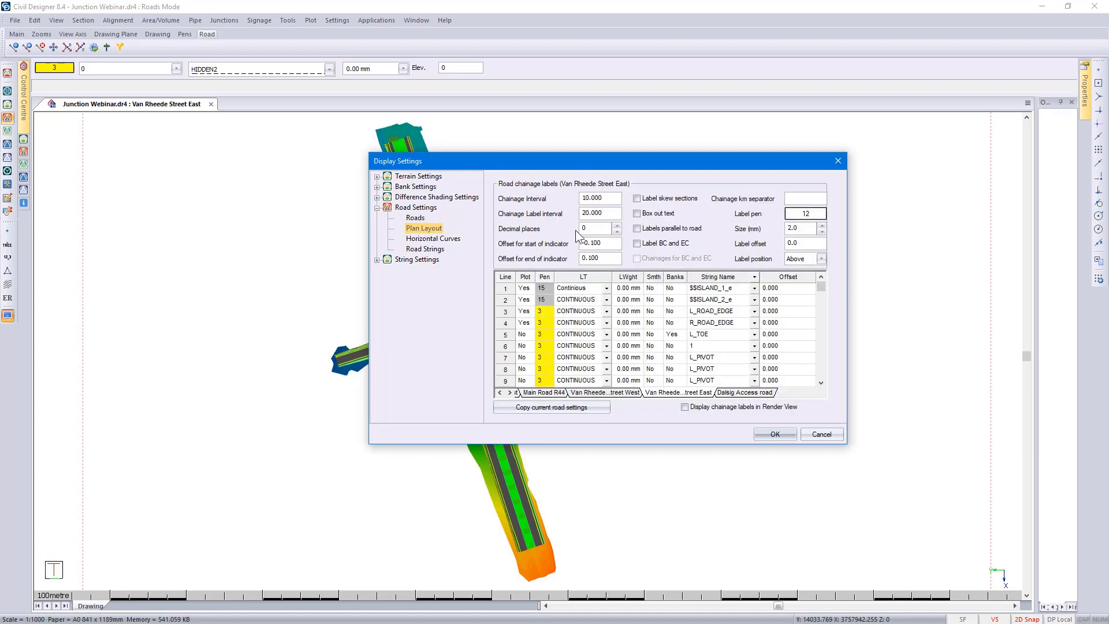
drag(800, 229, 773, 227)
click(783, 437)
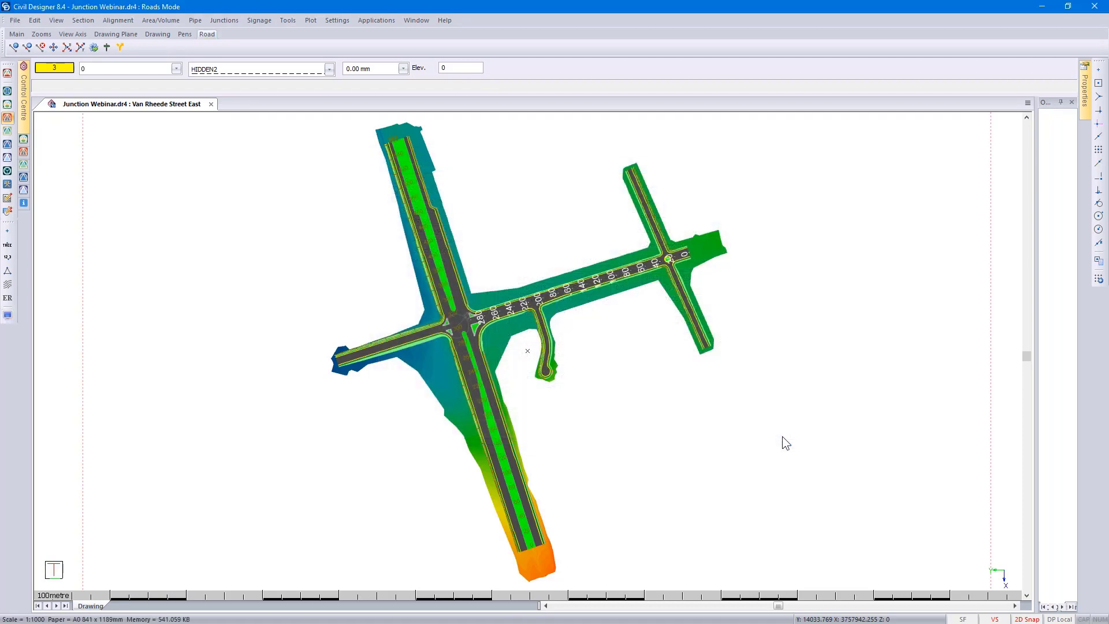
Inspect the chainage labels along Van Rheede Street East up close, reapplying the display settings to redraw them.
scroll(479, 303, up, 5)
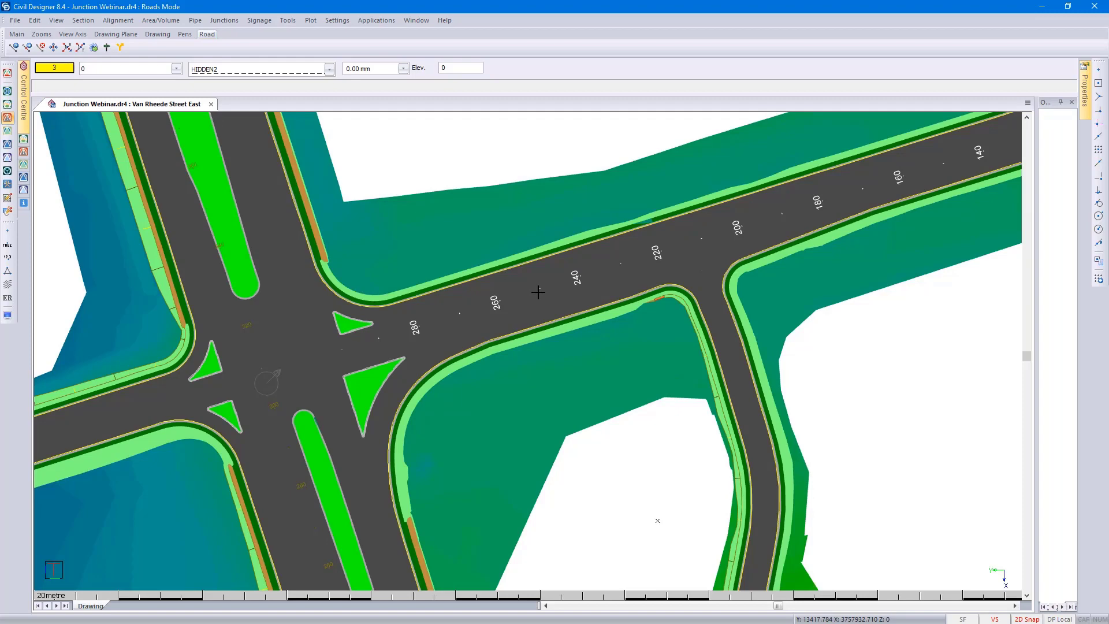
scroll(538, 292, up, 2)
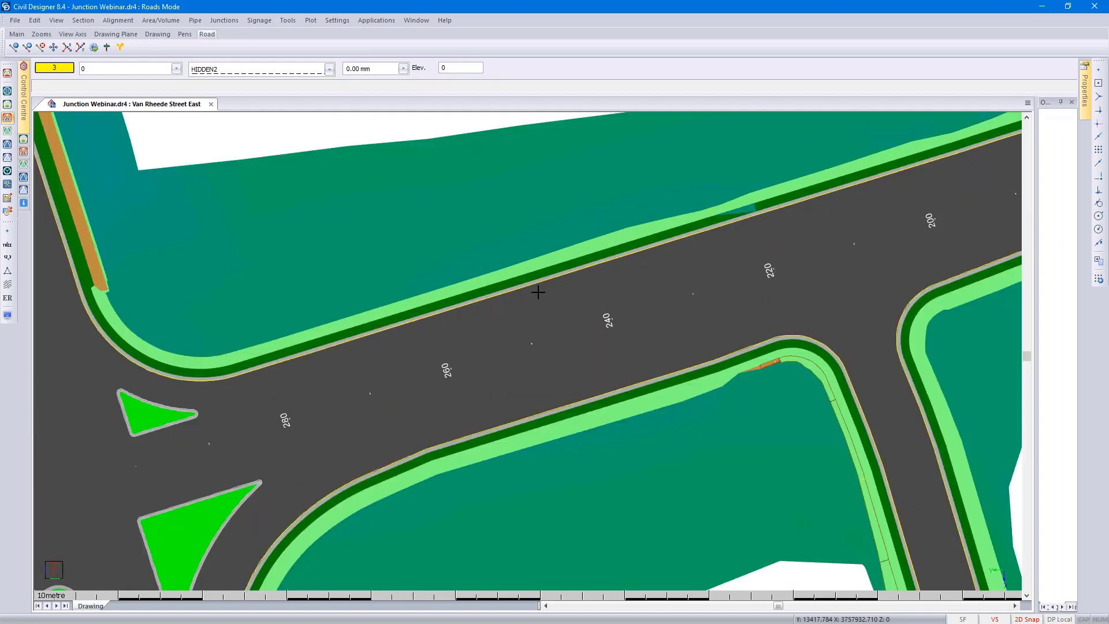
scroll(537, 292, up, 1)
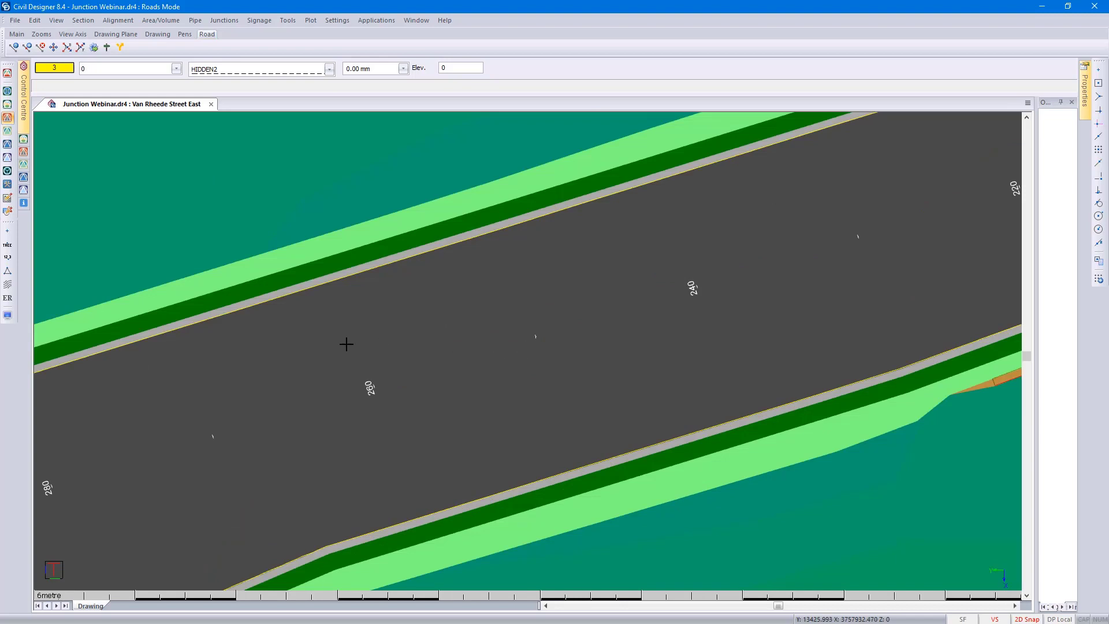
click(8, 315)
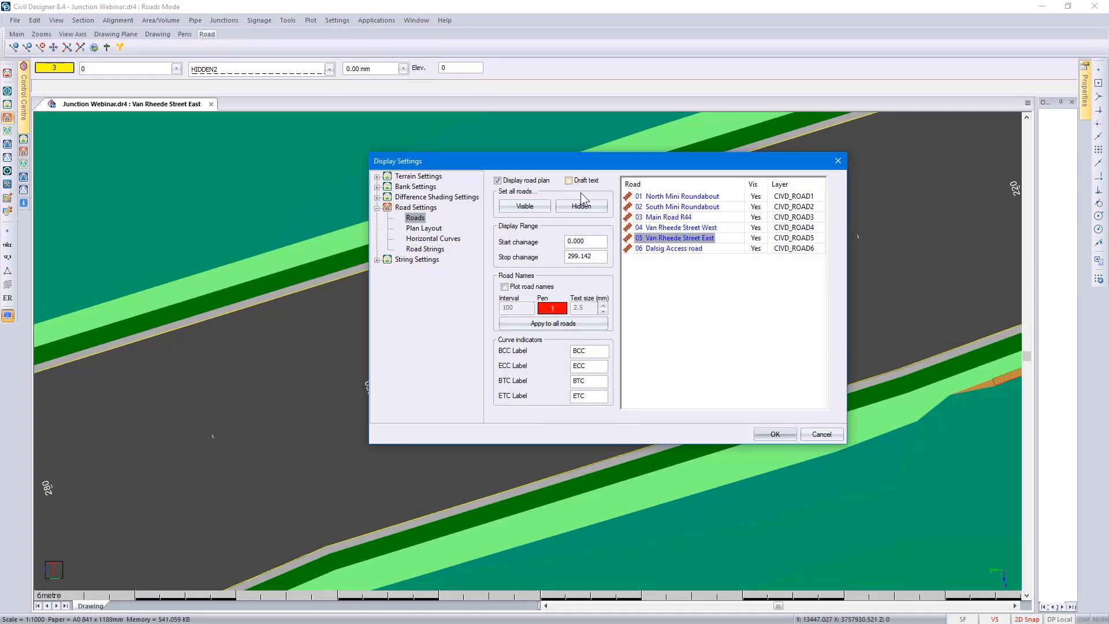
click(773, 433)
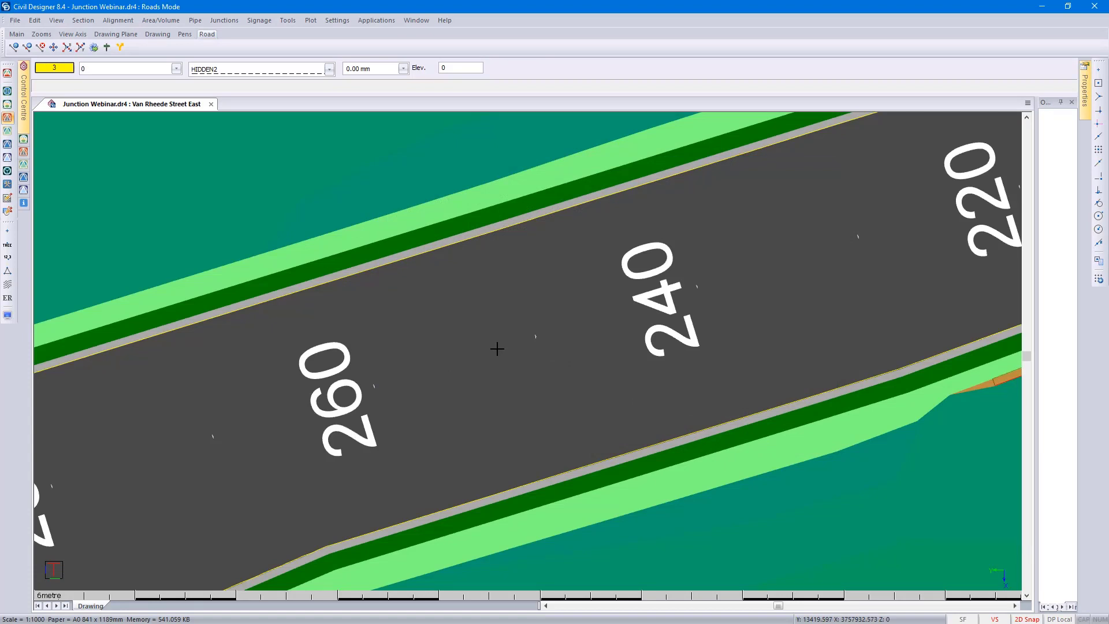
scroll(496, 348, down, 3)
scroll(496, 349, down, 3)
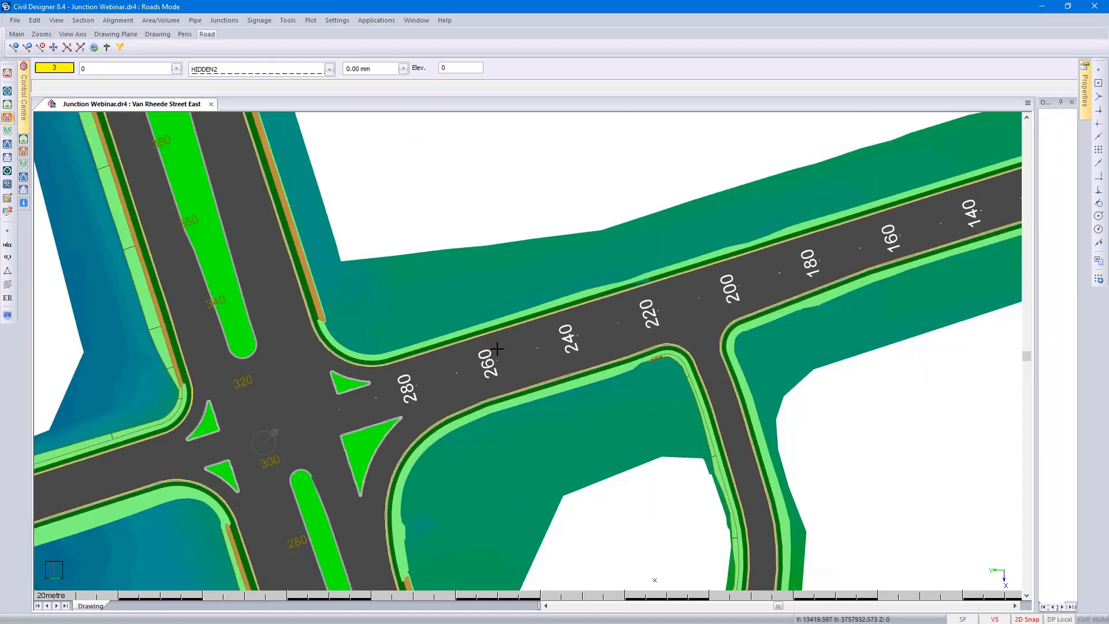
scroll(496, 348, down, 3)
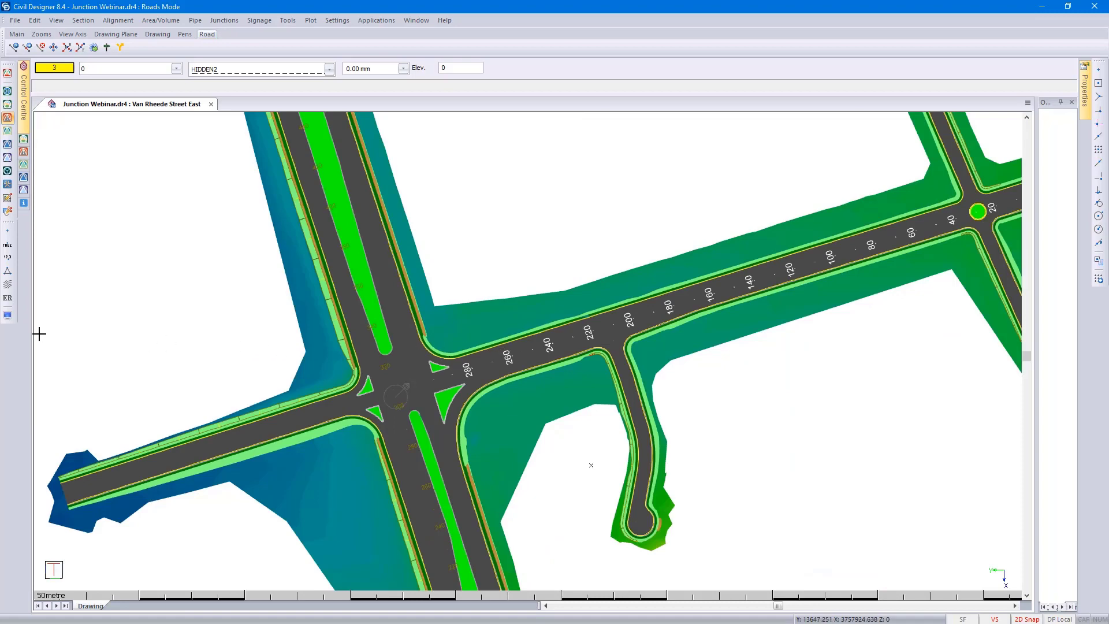
Open the road display settings and review the entries for Van Rheede Street West, Main Road R44 and South Mini Roundabout.
click(8, 316)
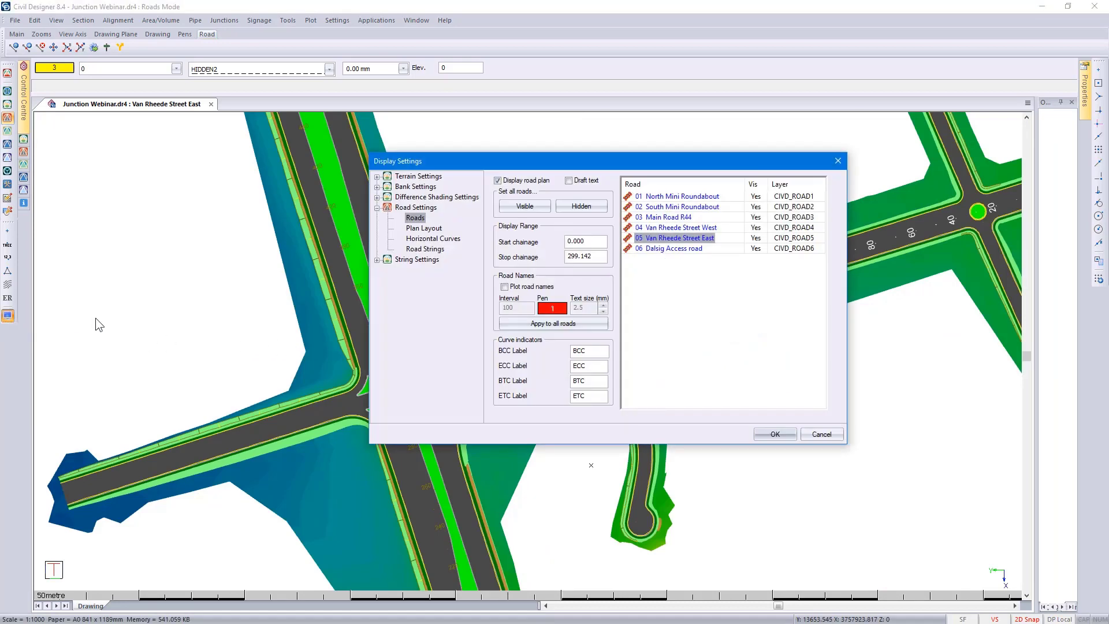
click(660, 228)
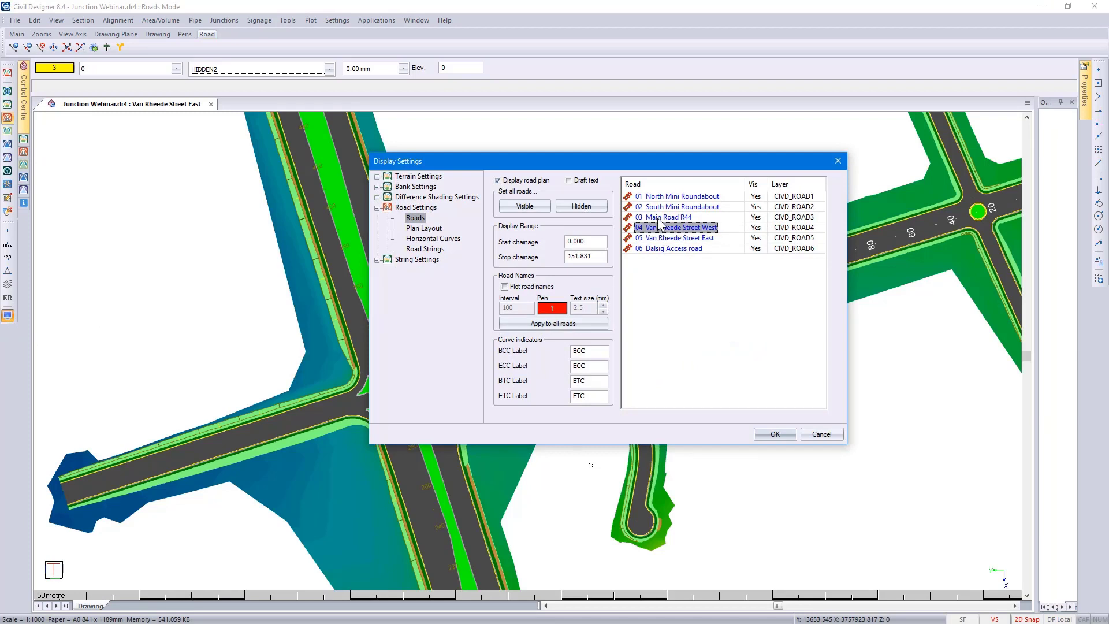
click(662, 218)
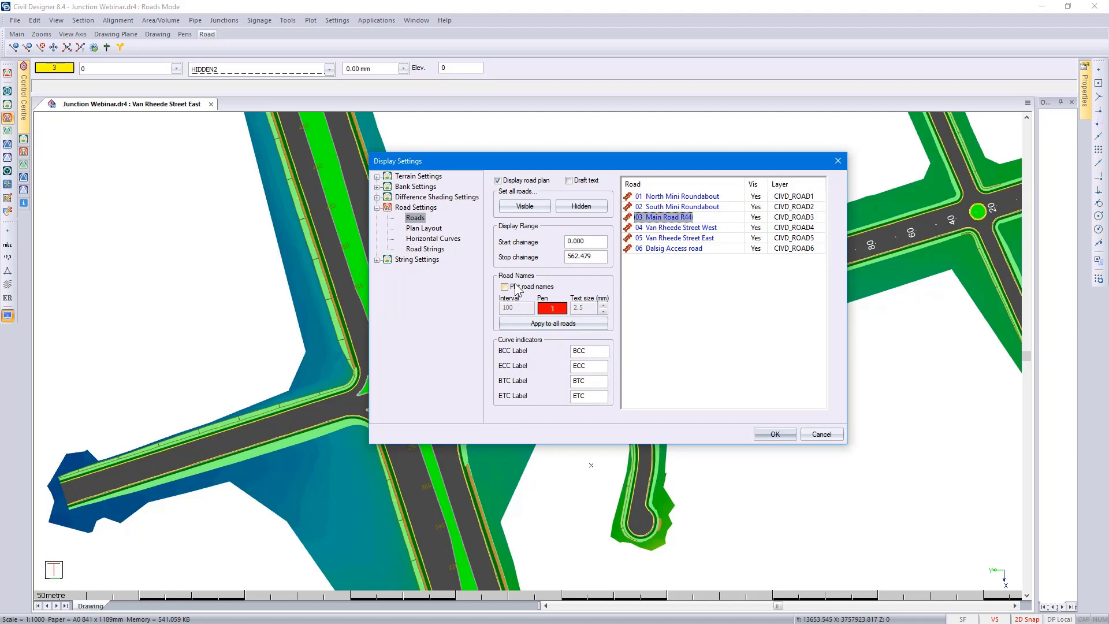
click(666, 206)
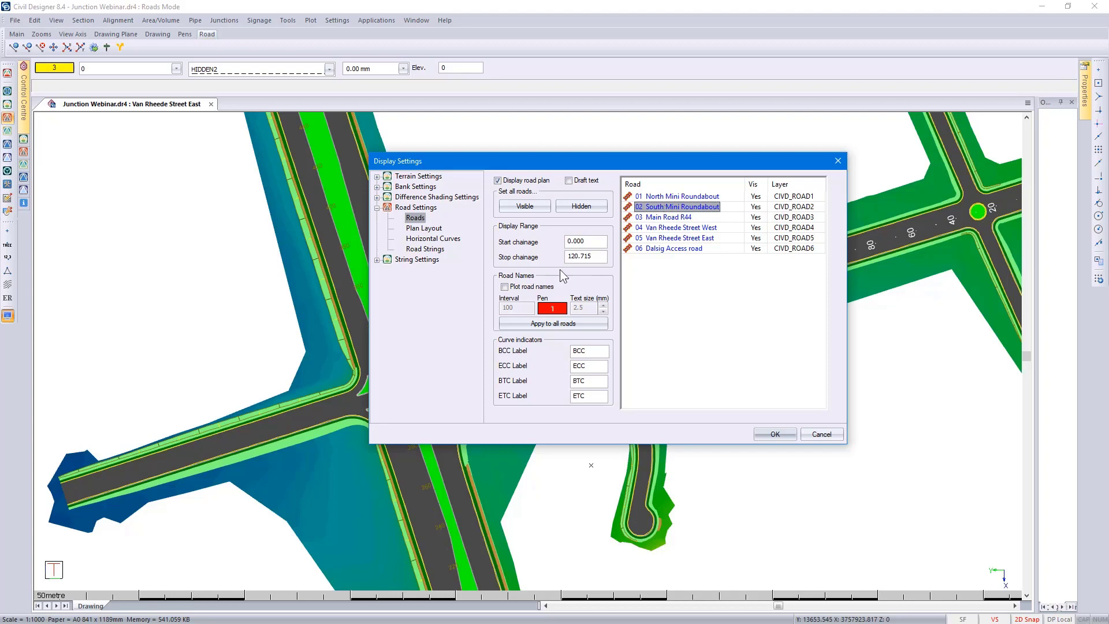
Try plotting road names at an interval of 200, check the setting across the other roads, and turn name plotting off again.
click(530, 287)
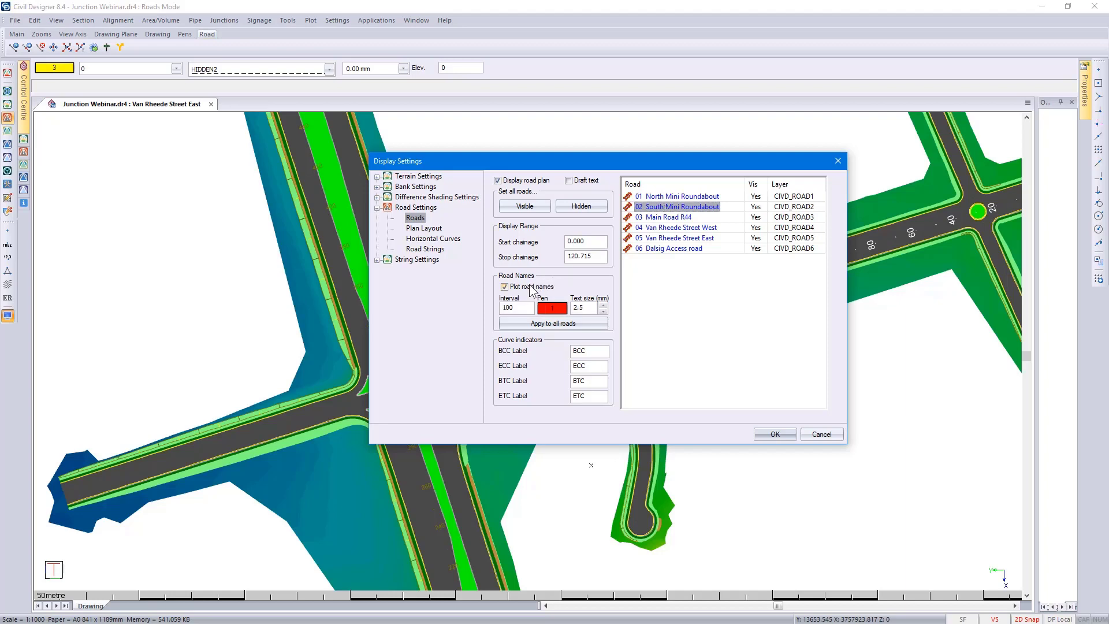
double_click(511, 308)
text(200)
click(670, 218)
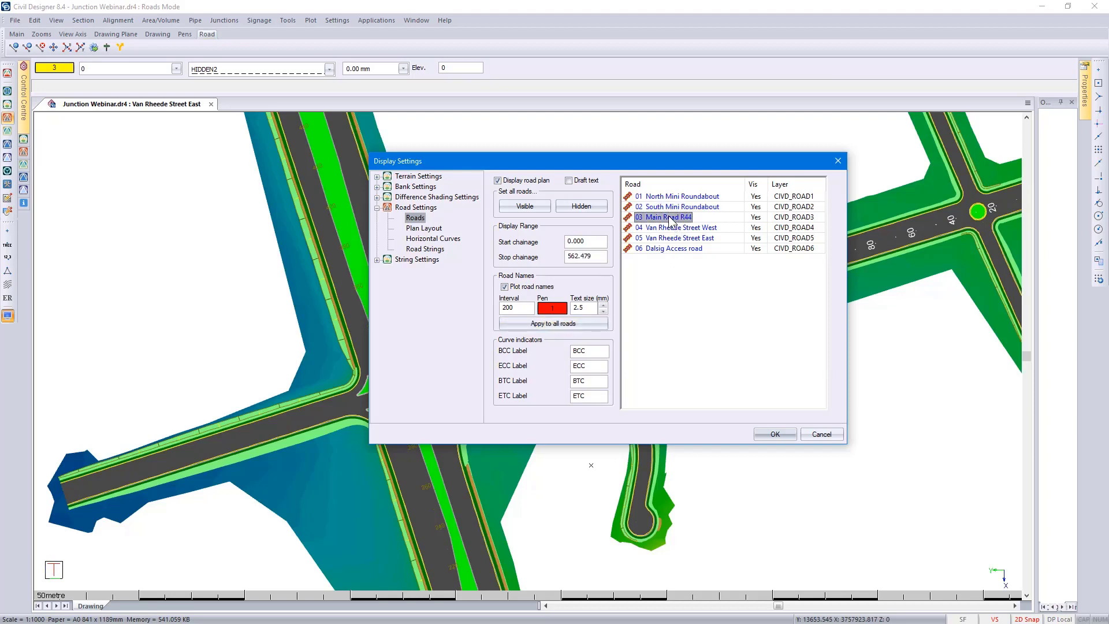
click(673, 227)
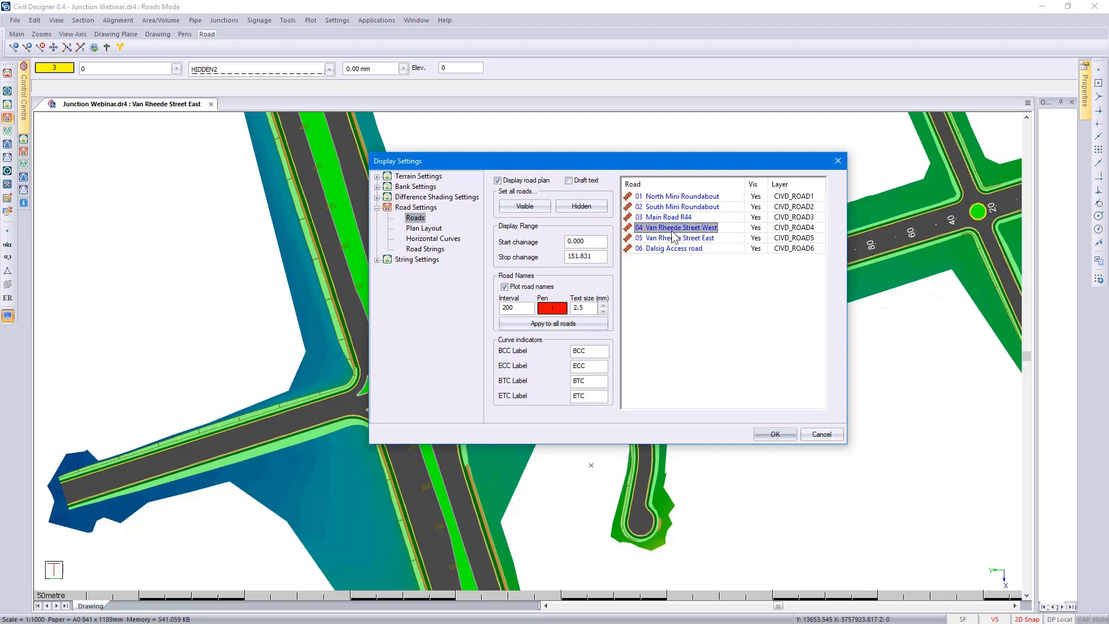
click(673, 238)
click(674, 249)
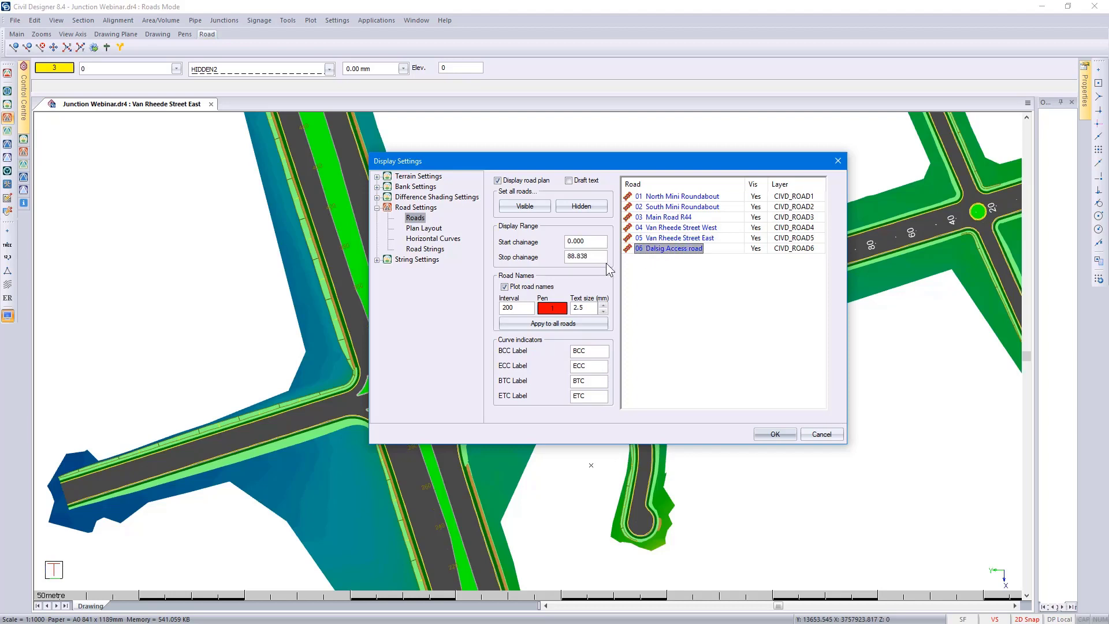
click(545, 287)
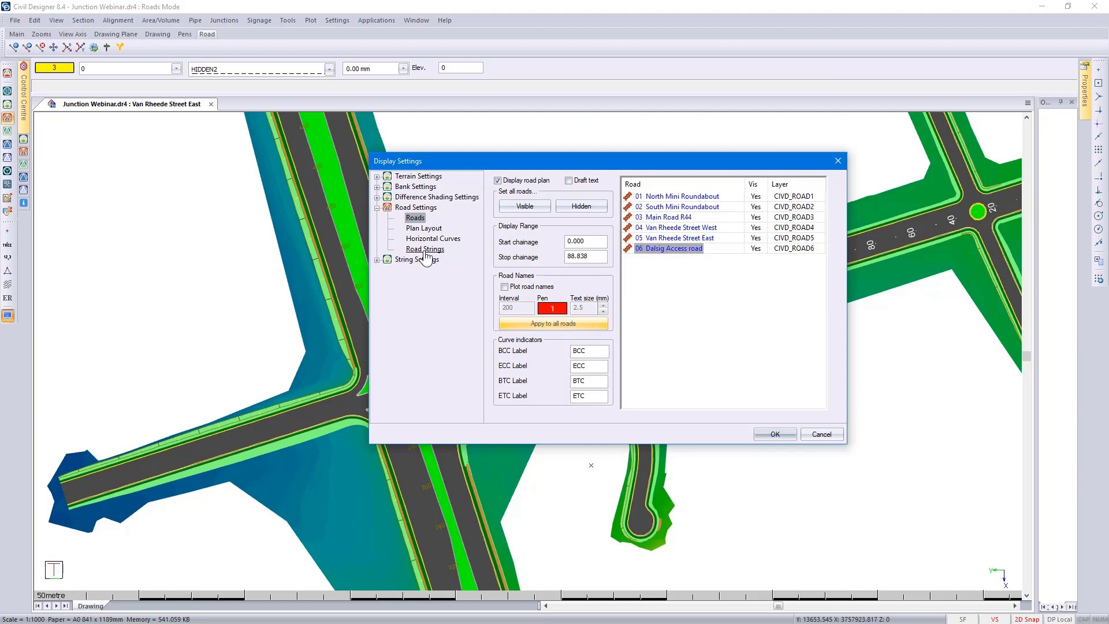
Enable transparent shading for the road strings, turn off the terrain height shading, and apply the display settings.
click(425, 251)
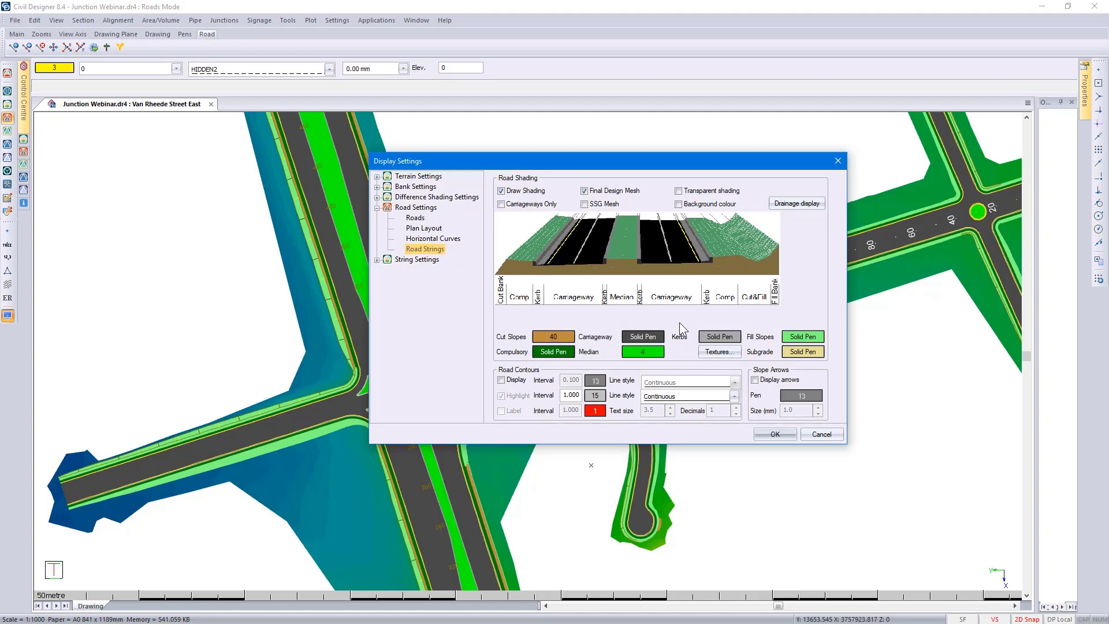
click(678, 192)
click(377, 177)
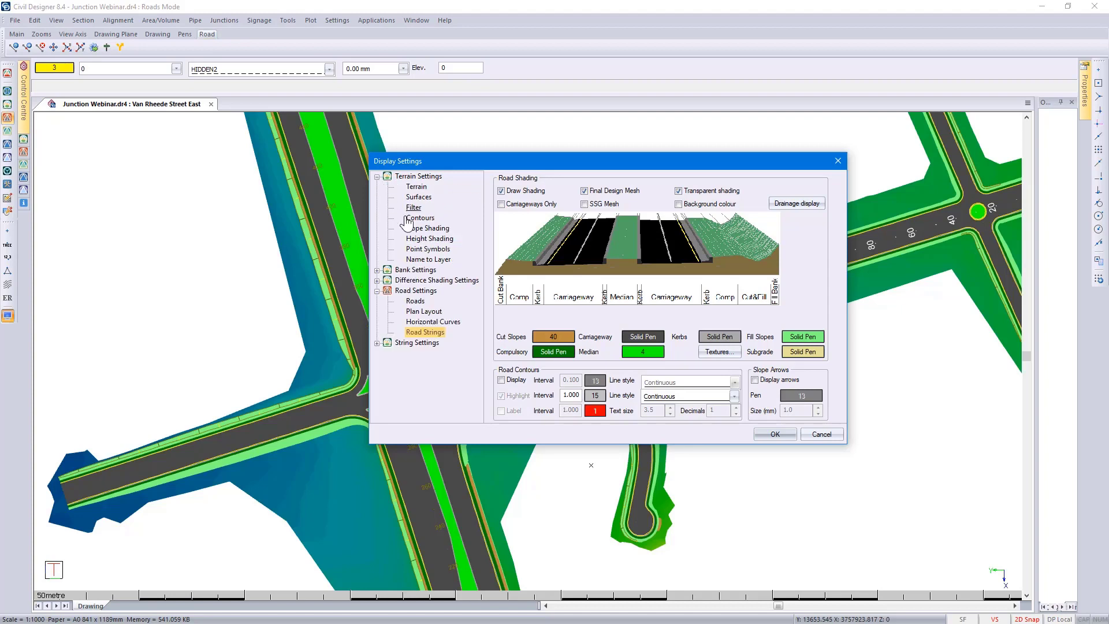
click(421, 239)
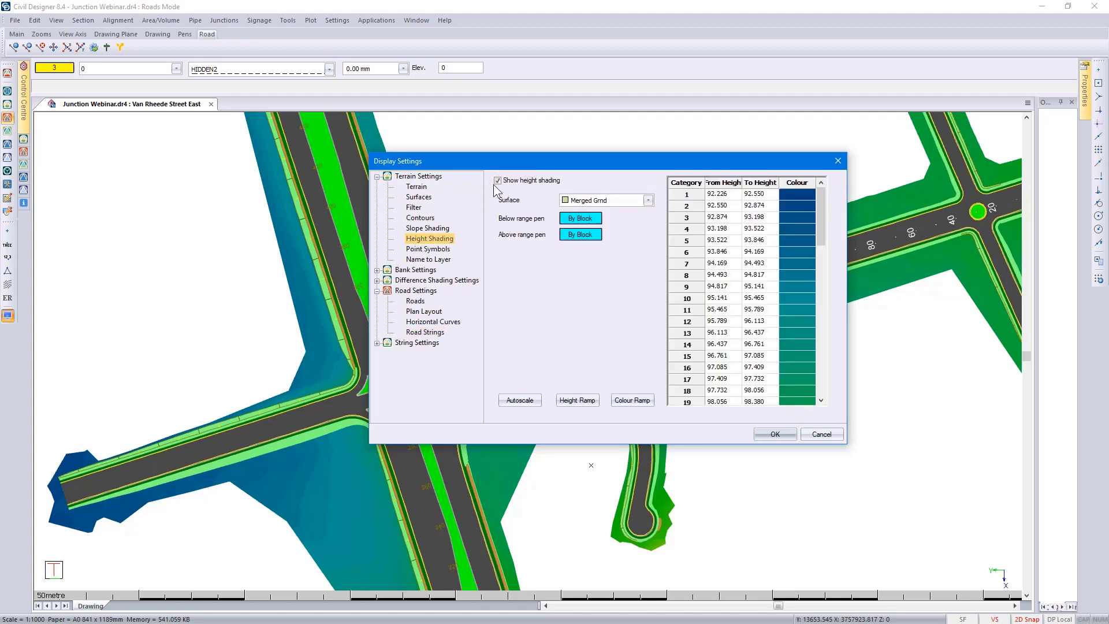
click(498, 180)
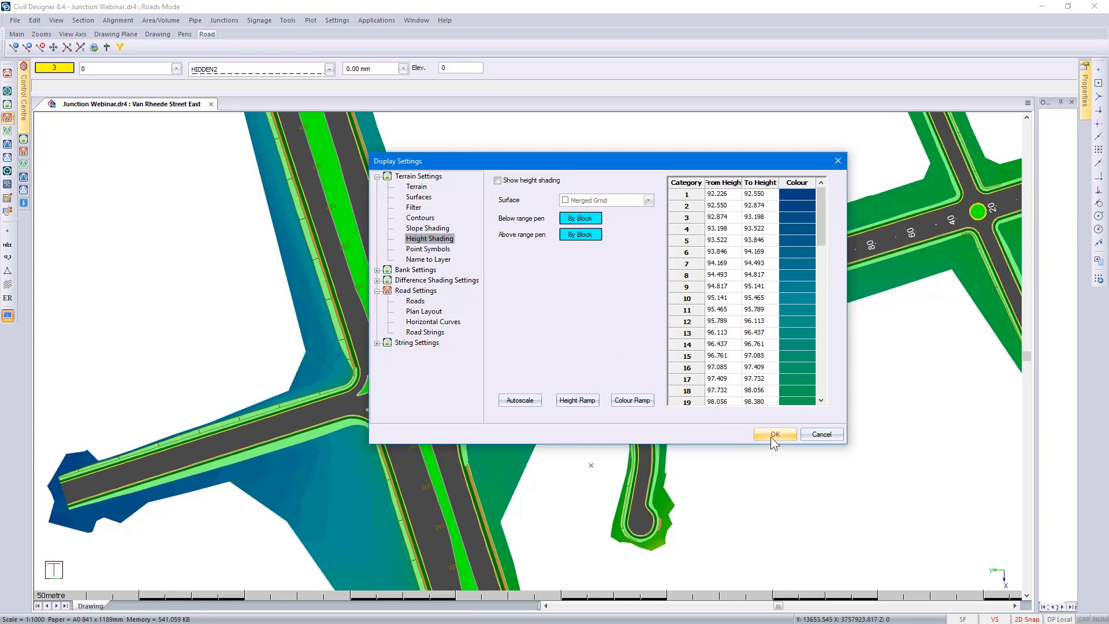
click(771, 434)
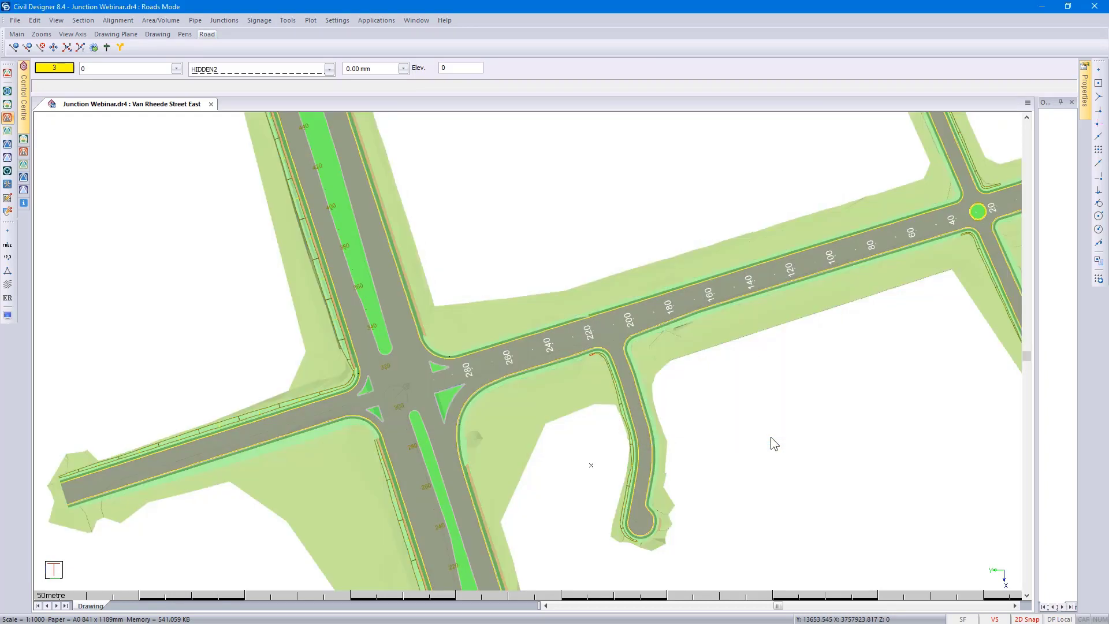
Pick the junction of Van Rheede Street East and Main Road R44 from several positions, declining the deletion until the last pick, then delete it.
scroll(771, 437, up, 2)
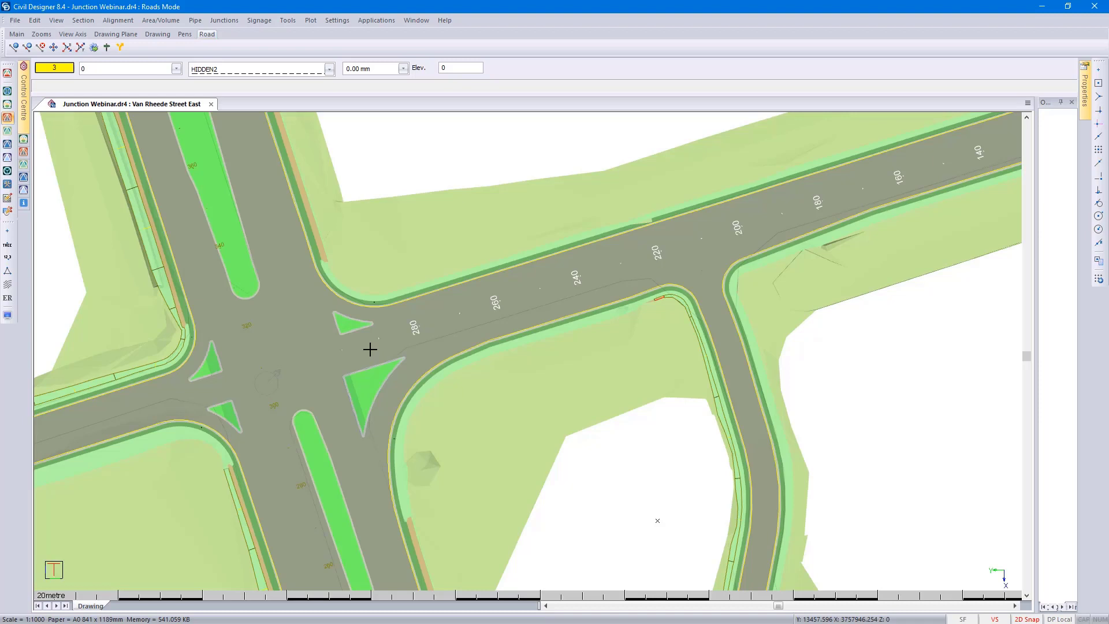
click(224, 21)
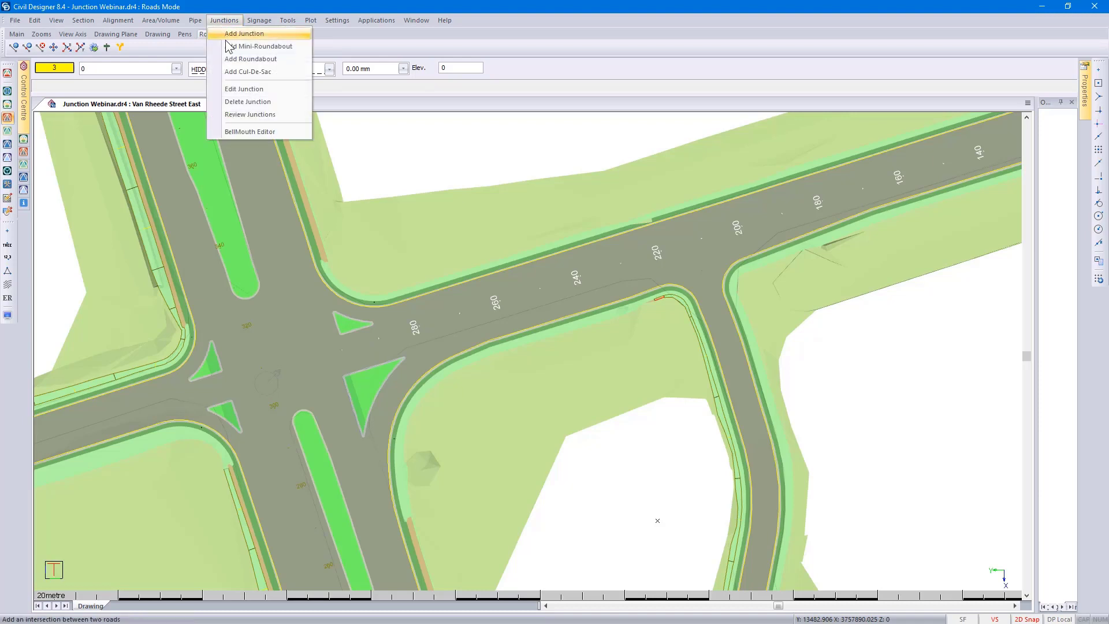
click(242, 102)
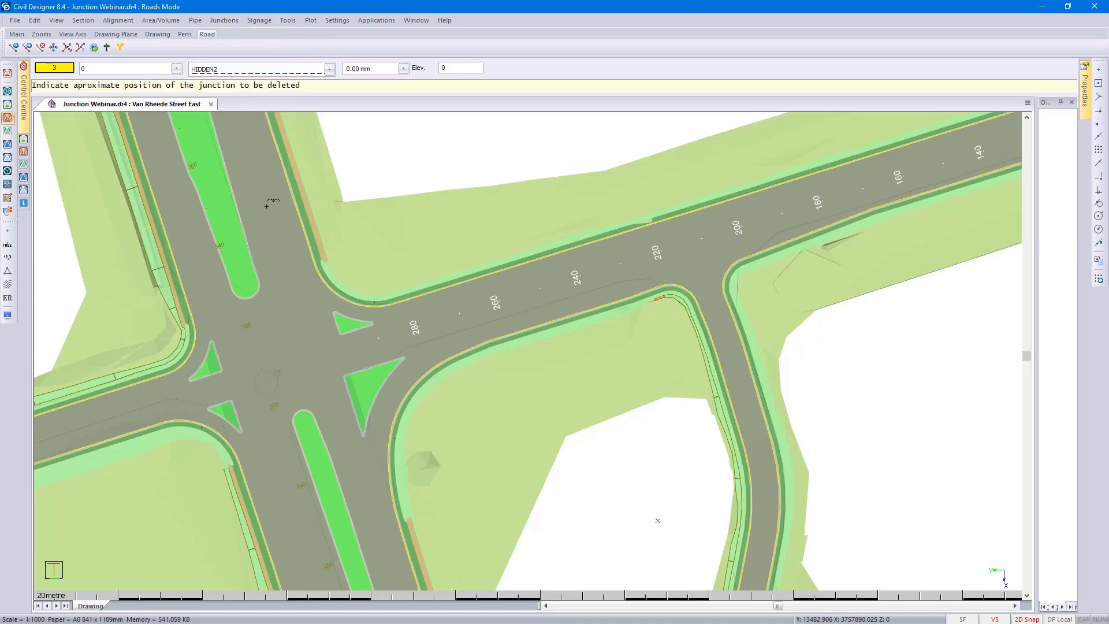
click(380, 477)
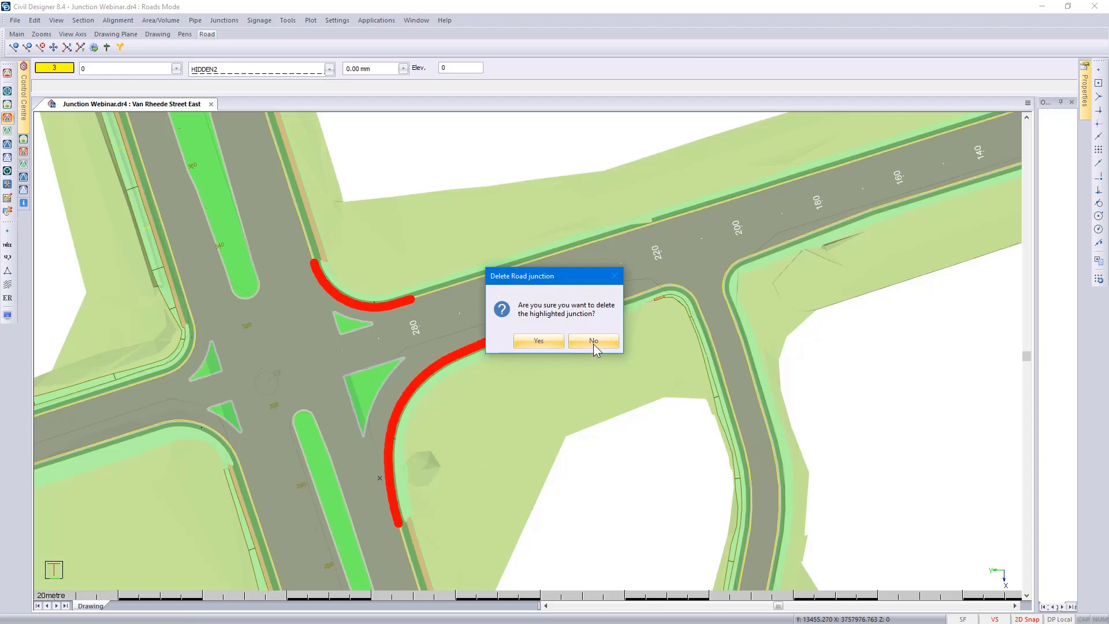
key(Return)
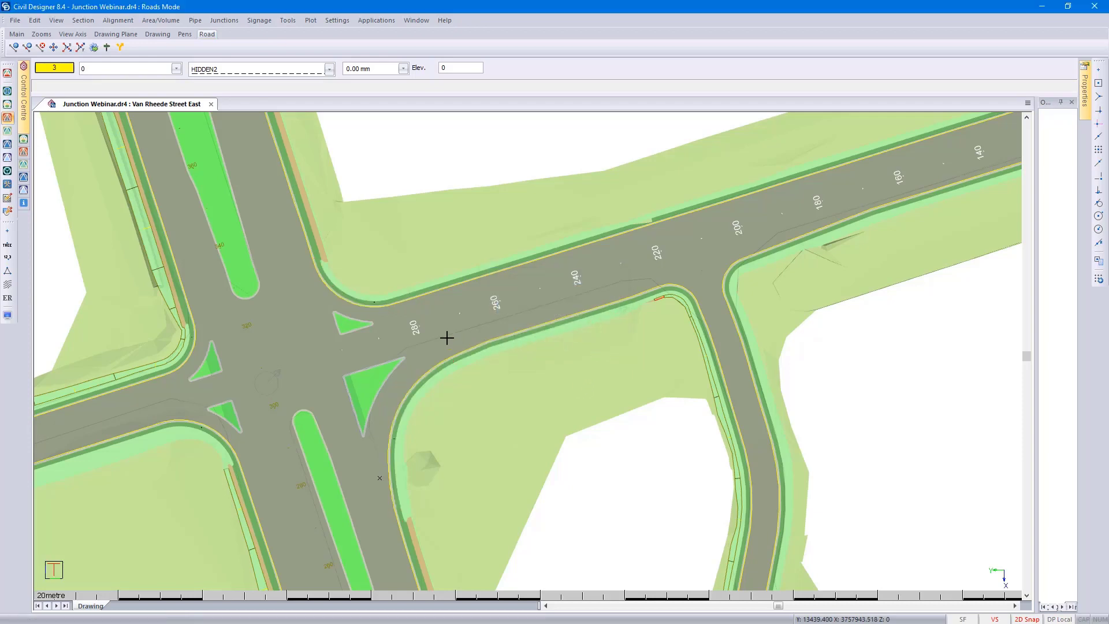
click(307, 375)
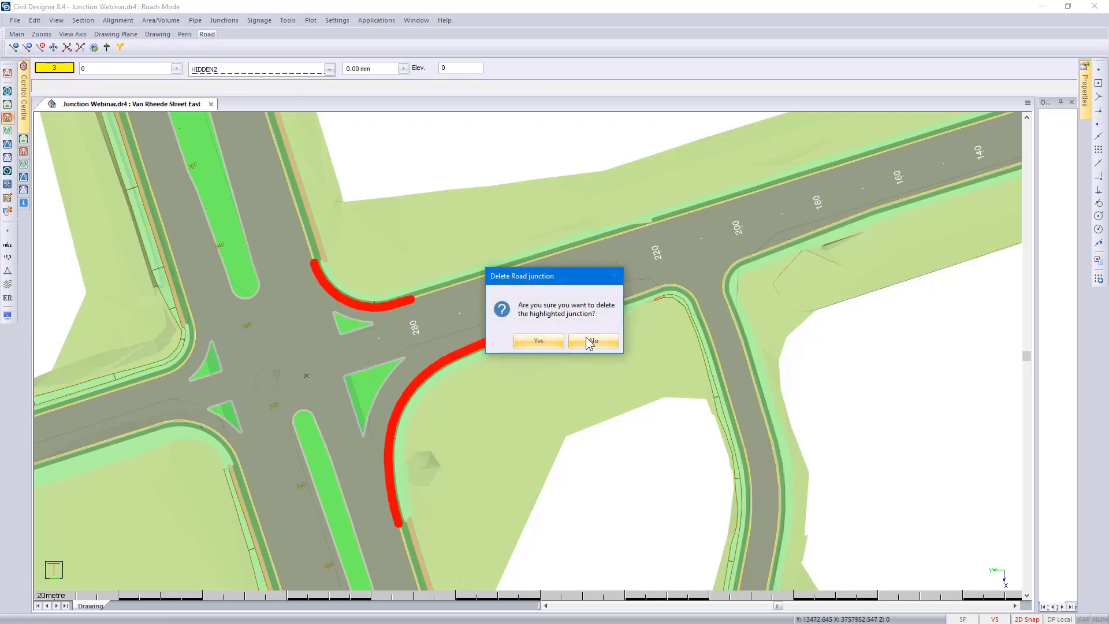
click(538, 340)
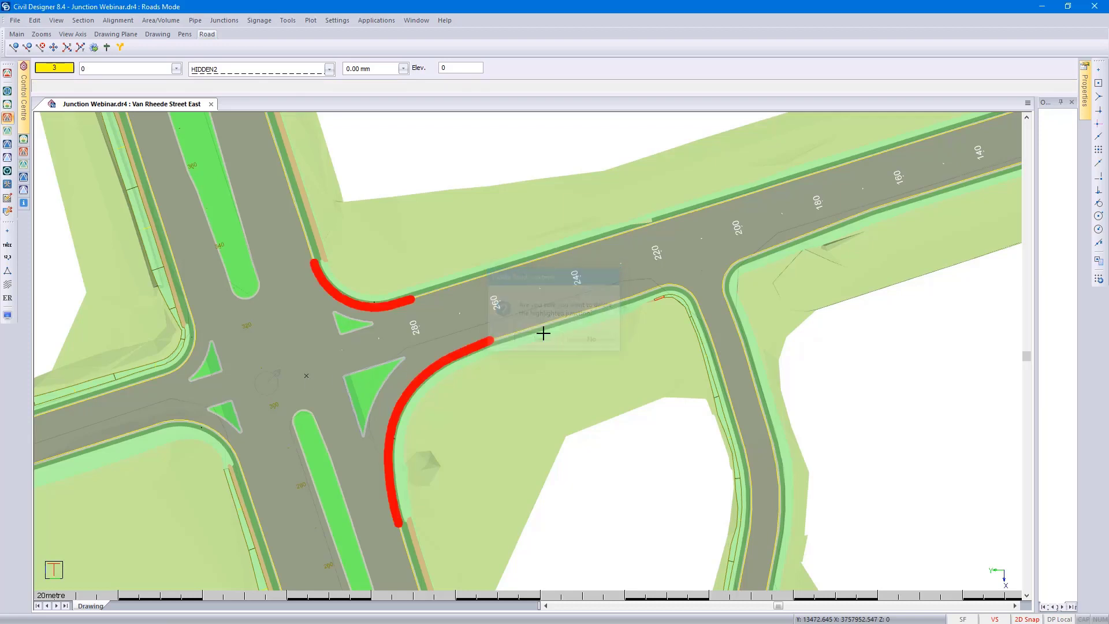
click(300, 258)
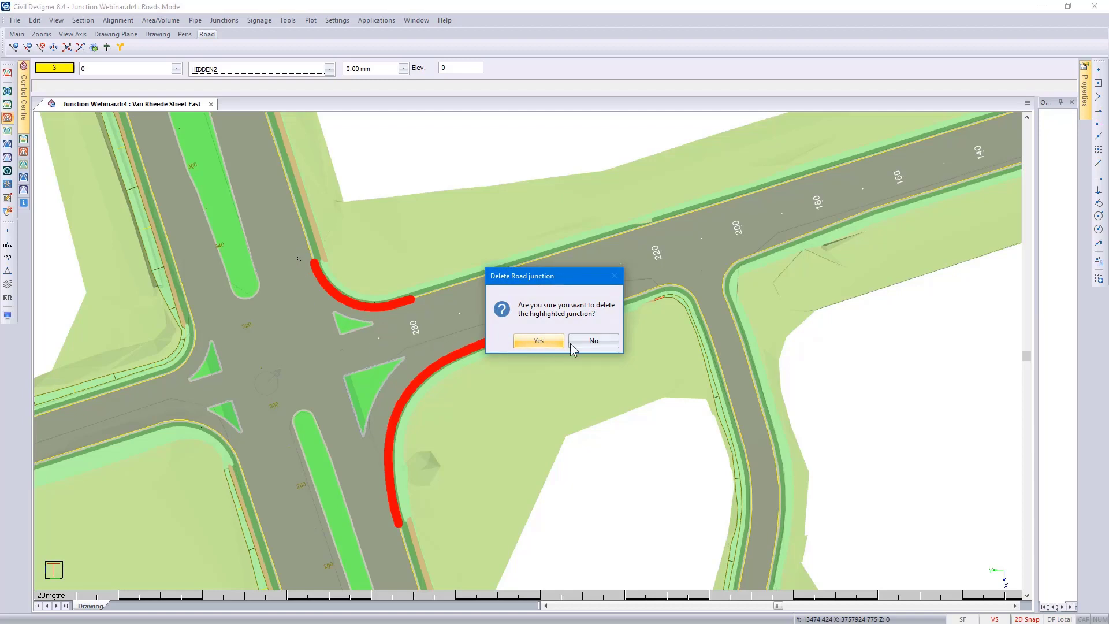
click(590, 342)
click(472, 311)
click(543, 342)
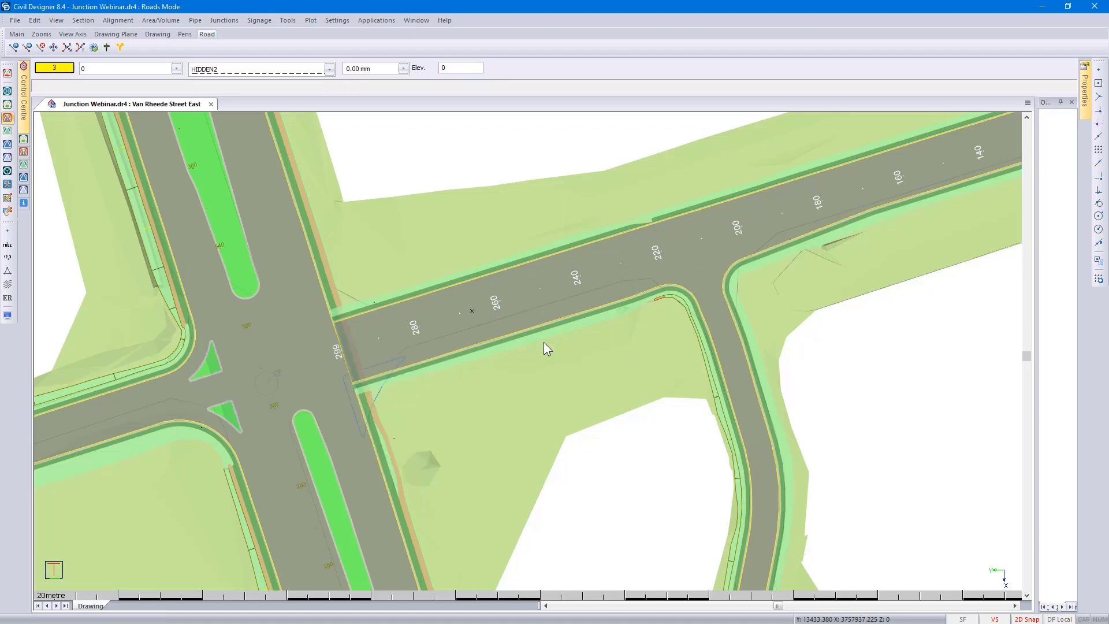
Start a new junction design with Van Rheede Street East as intersecting road and Main Road R44 as main road, moving the dialog off the junction.
click(224, 25)
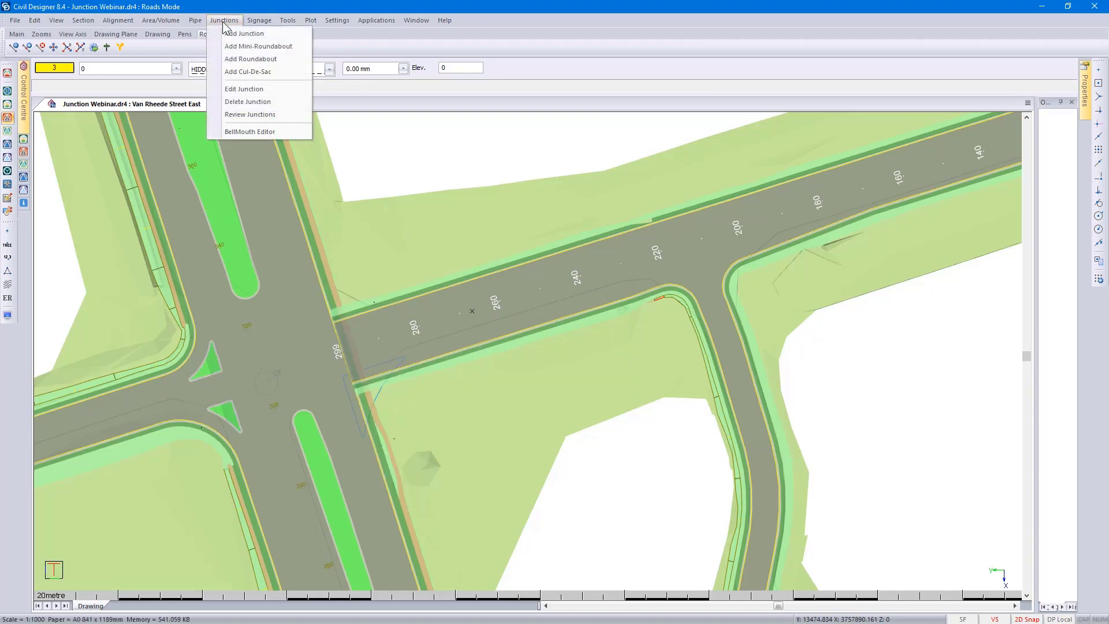
click(234, 34)
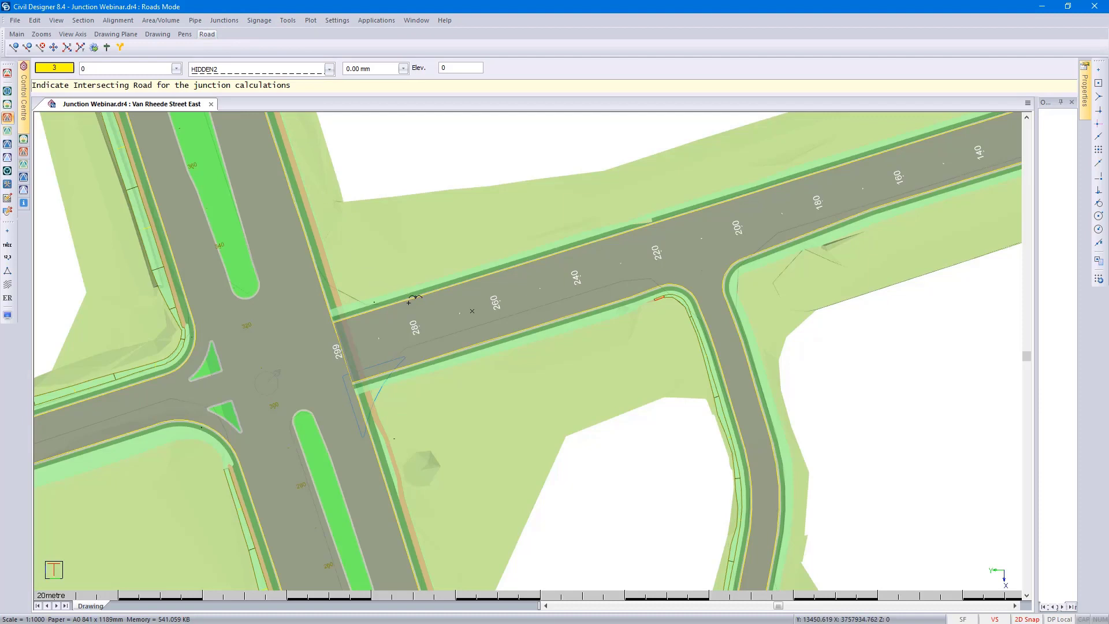
click(461, 312)
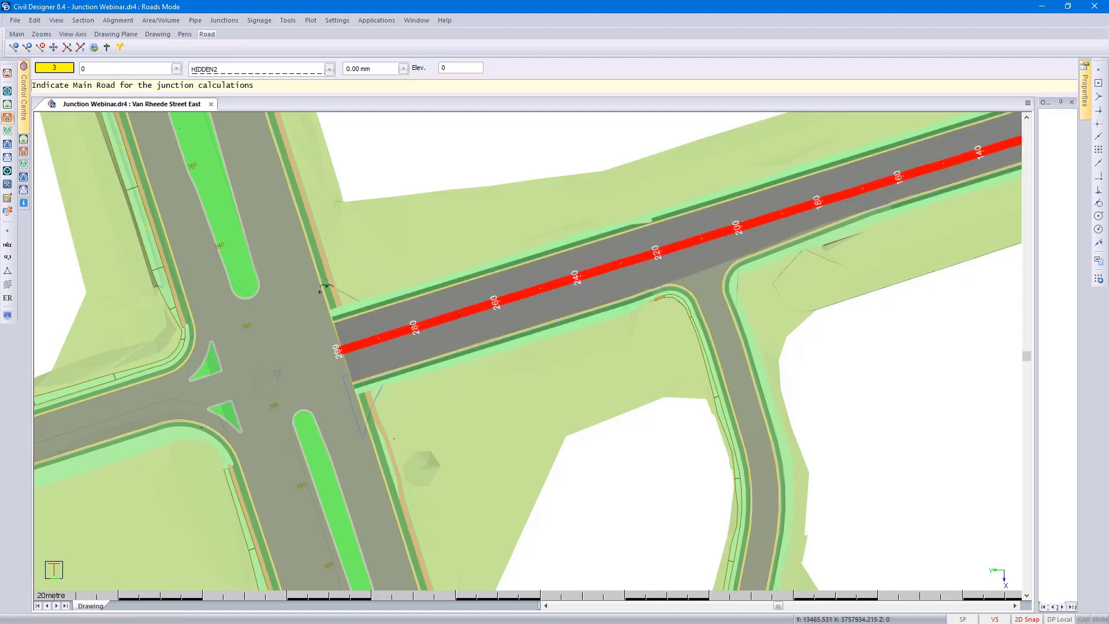
click(222, 252)
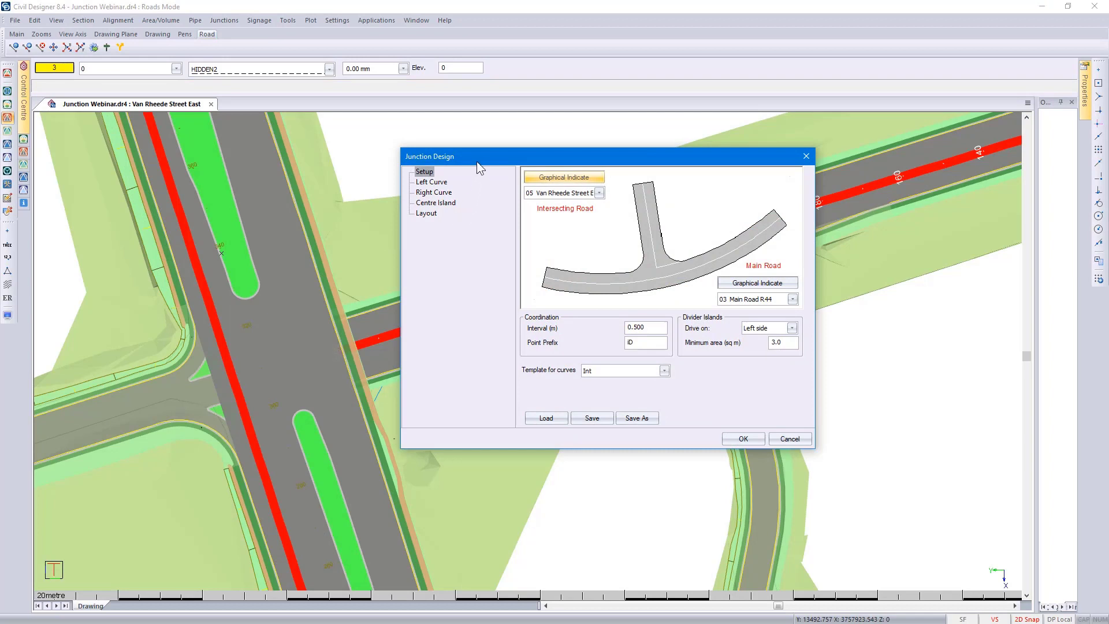
drag(476, 161, 562, 166)
drag(587, 170, 605, 172)
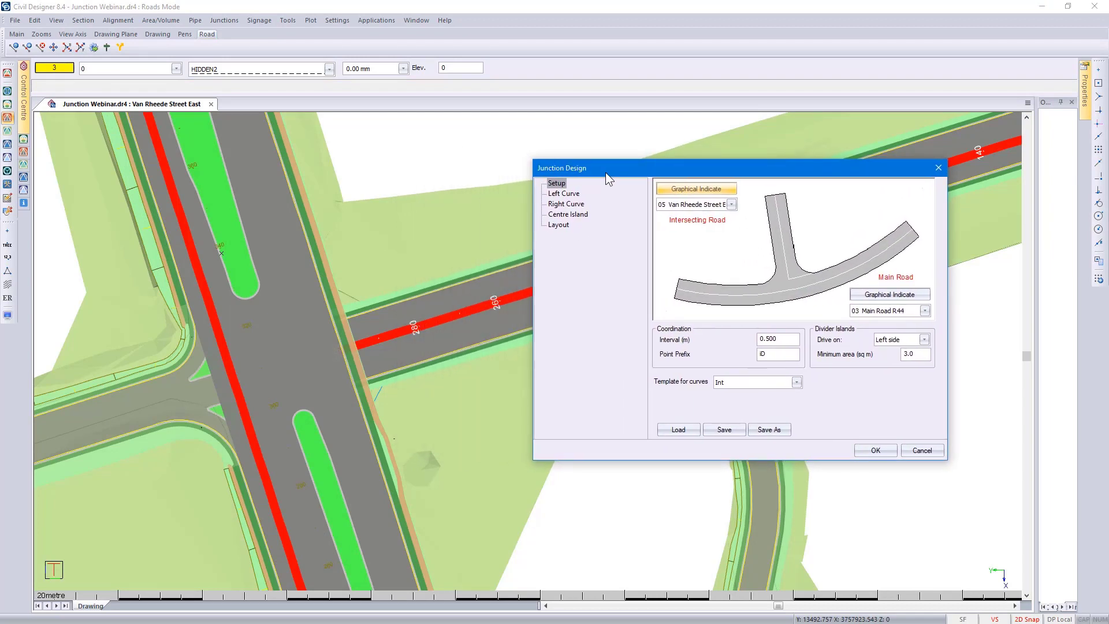
Try centre radii of 20 and 12 for the junction's left curve.
click(563, 194)
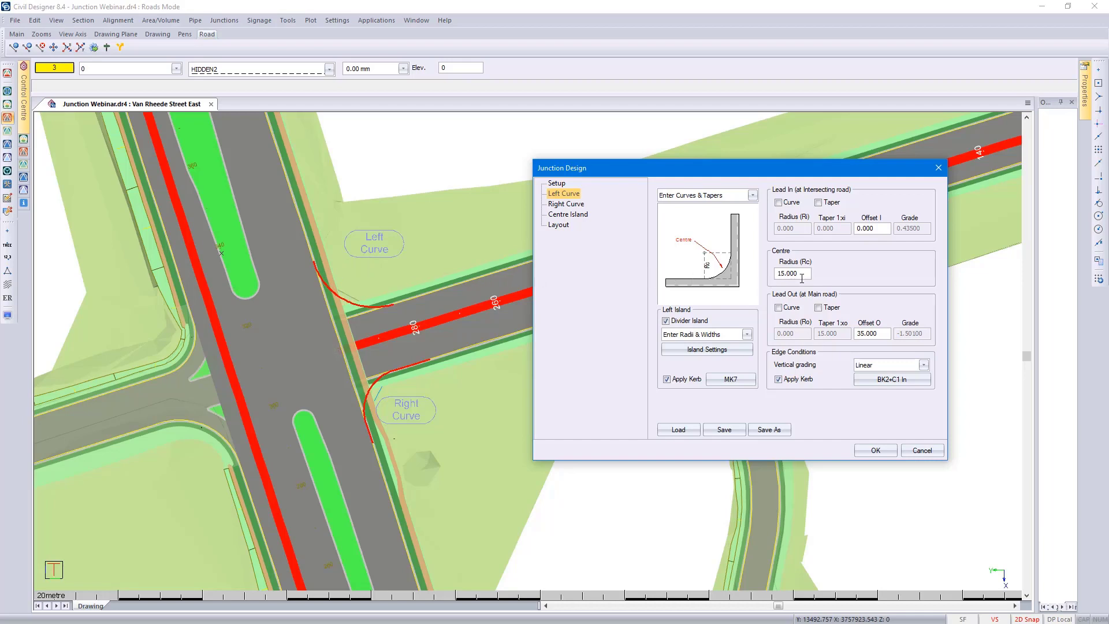
double_click(801, 274)
text(20)
click(880, 228)
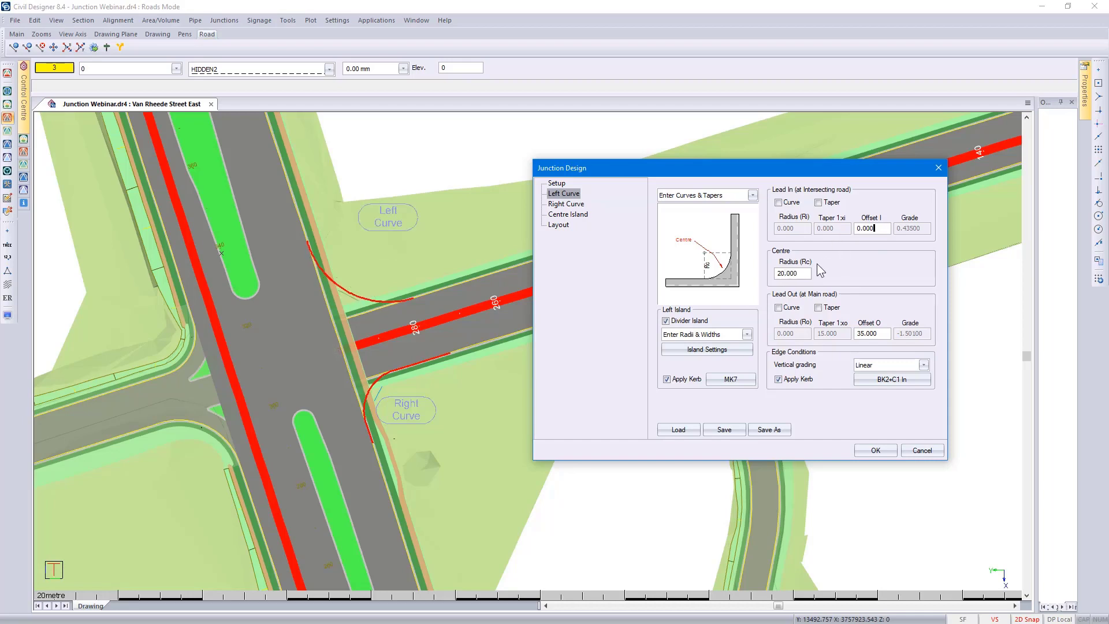
double_click(797, 274)
text(12)
click(882, 230)
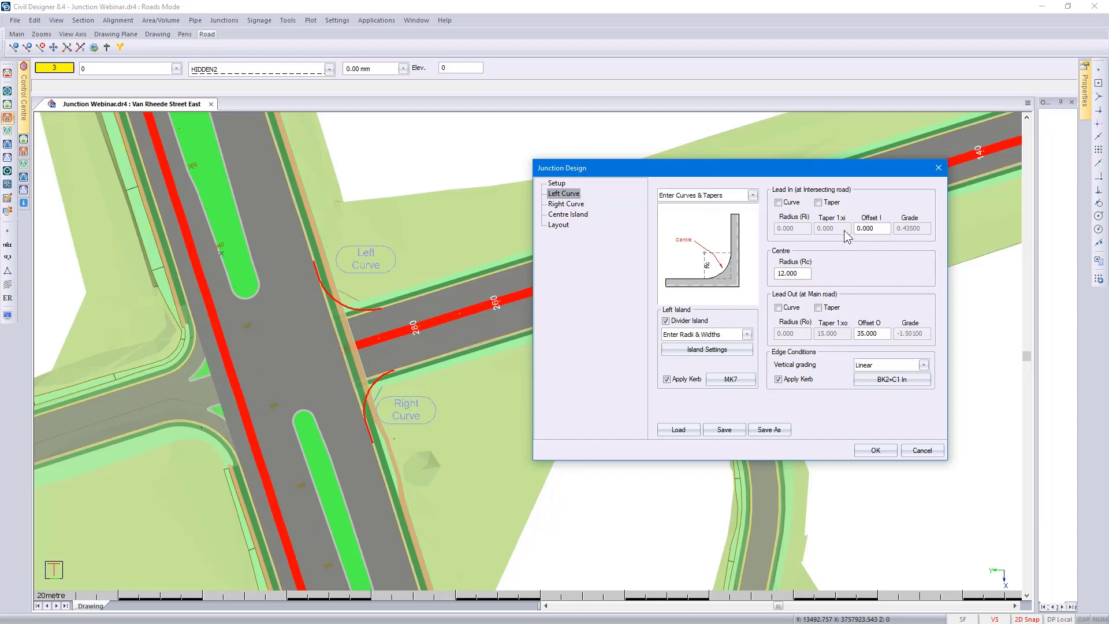
Try a lead-in curve with radius 30 and offset 15 on the left curve, plus a lead-out taper at the main road.
click(791, 208)
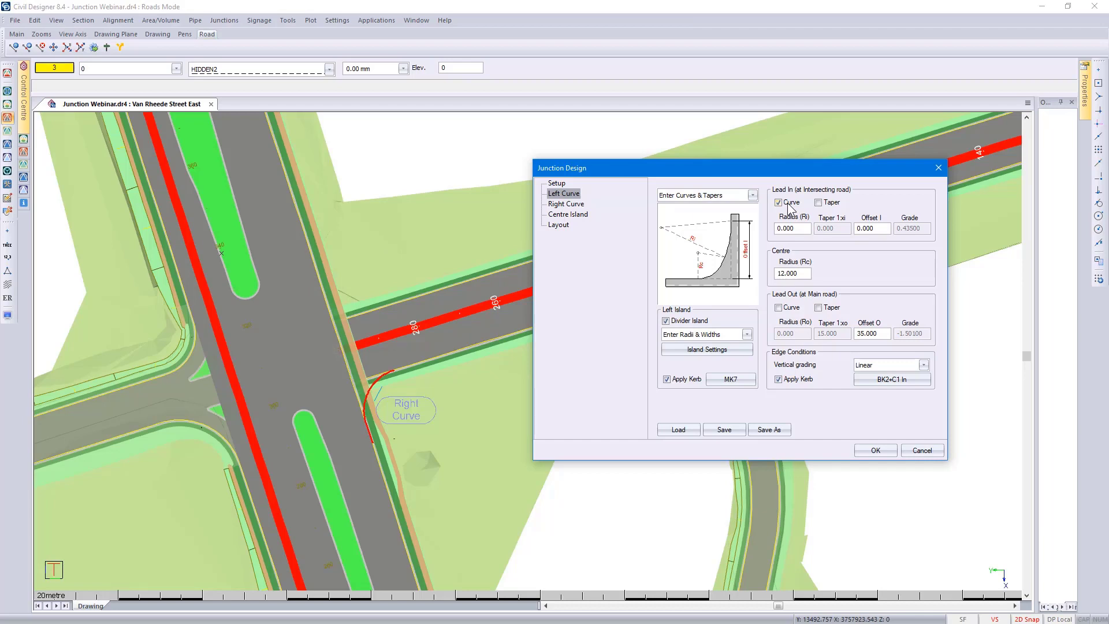
double_click(795, 229)
text(30)
click(778, 202)
double_click(872, 227)
text(15)
click(799, 273)
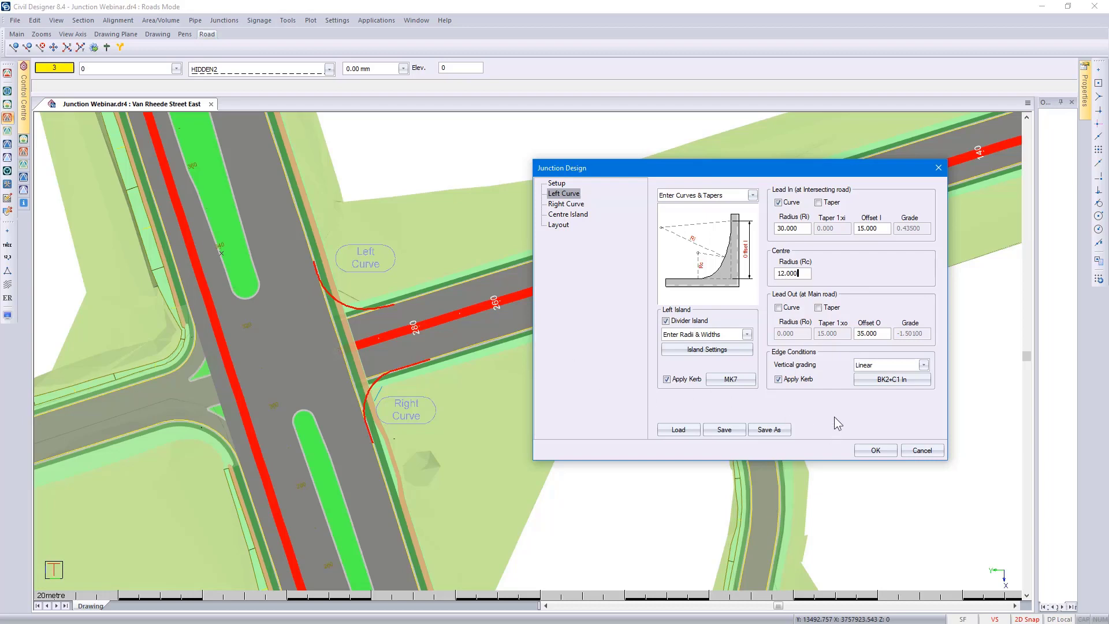
click(819, 308)
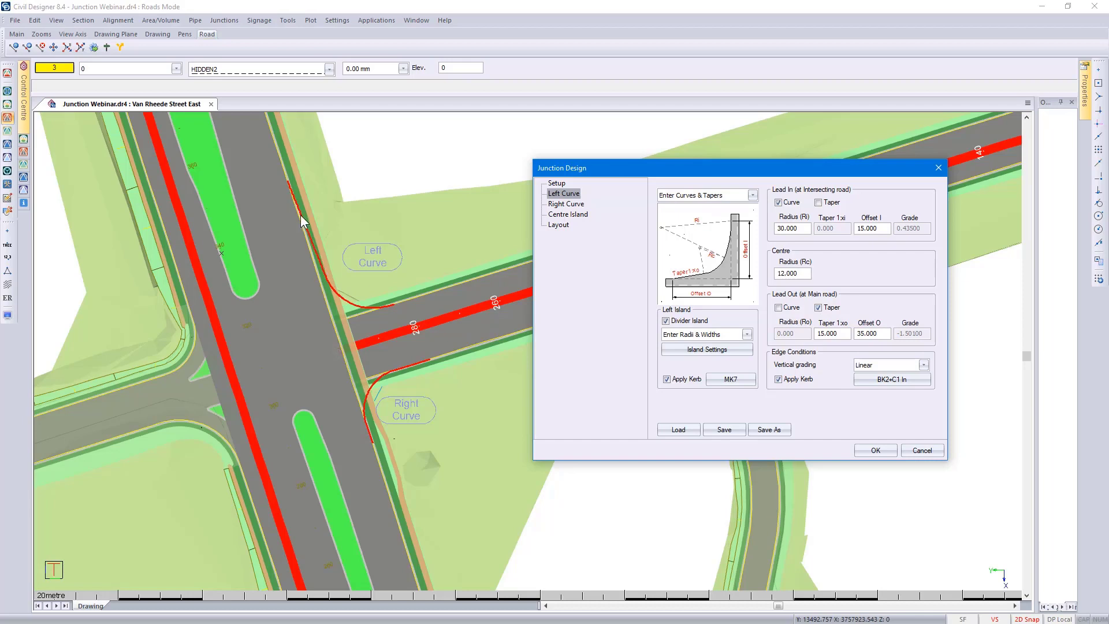
click(818, 308)
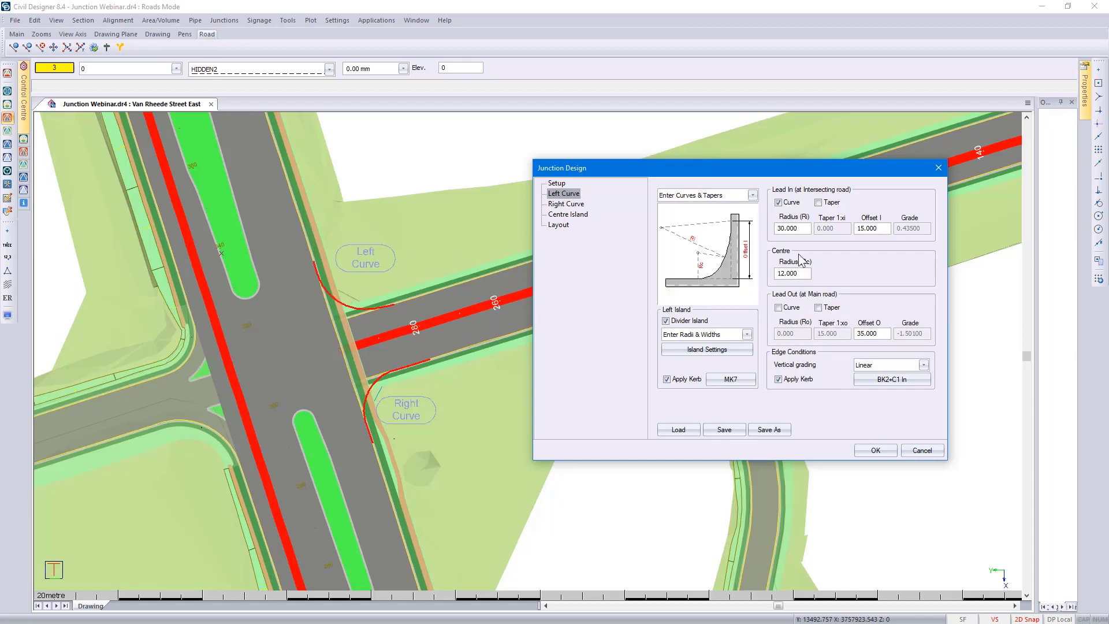
Remove the lead-in curve from the left curve and set its centre radius to 15.
click(778, 202)
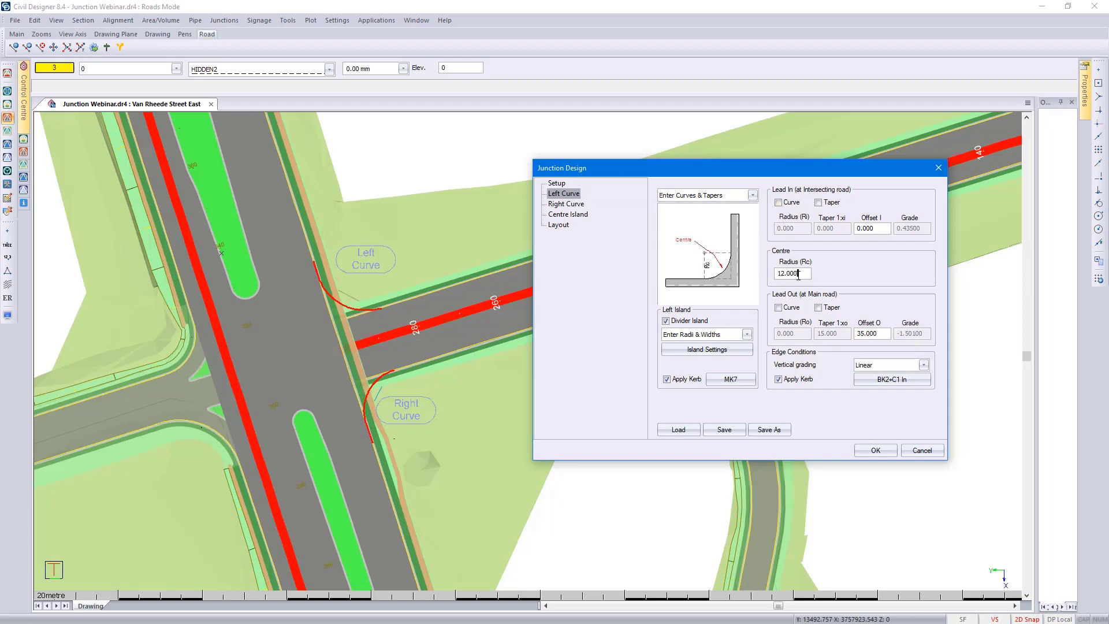
double_click(798, 274)
text(15)
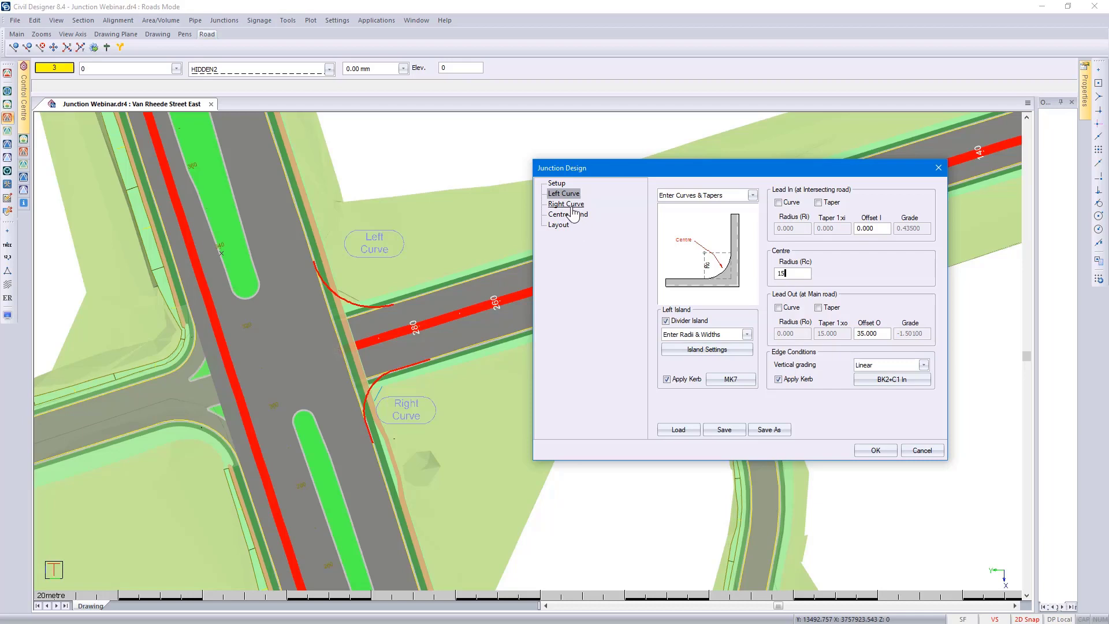
For the right curve, set the divider island to Extract from CAD Entities and pick the triangular island polyline at the junction corner.
click(569, 206)
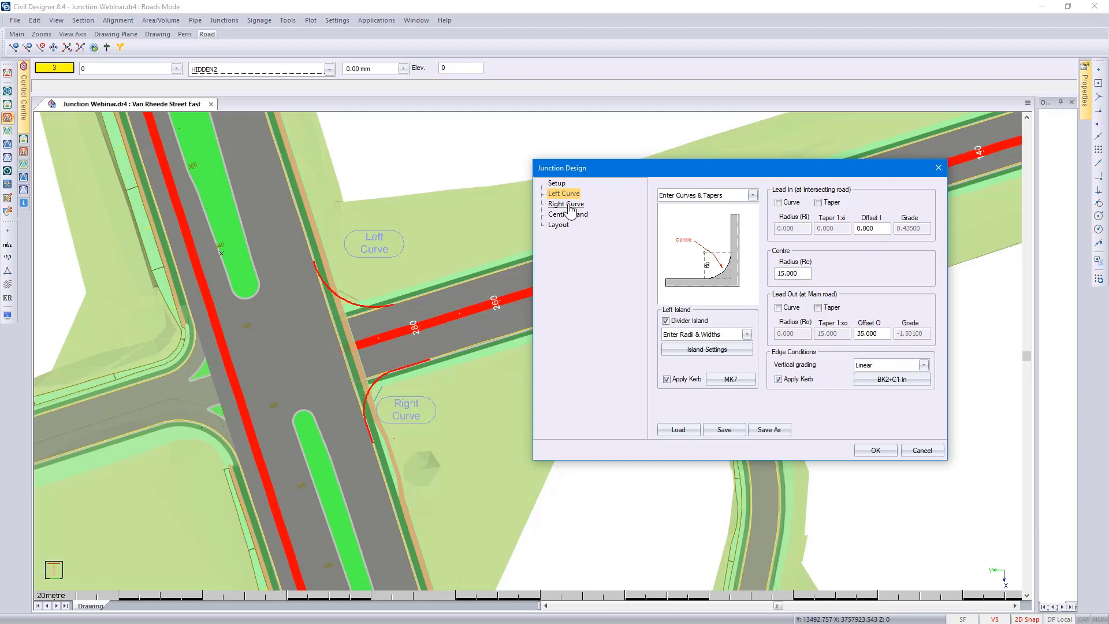
click(567, 204)
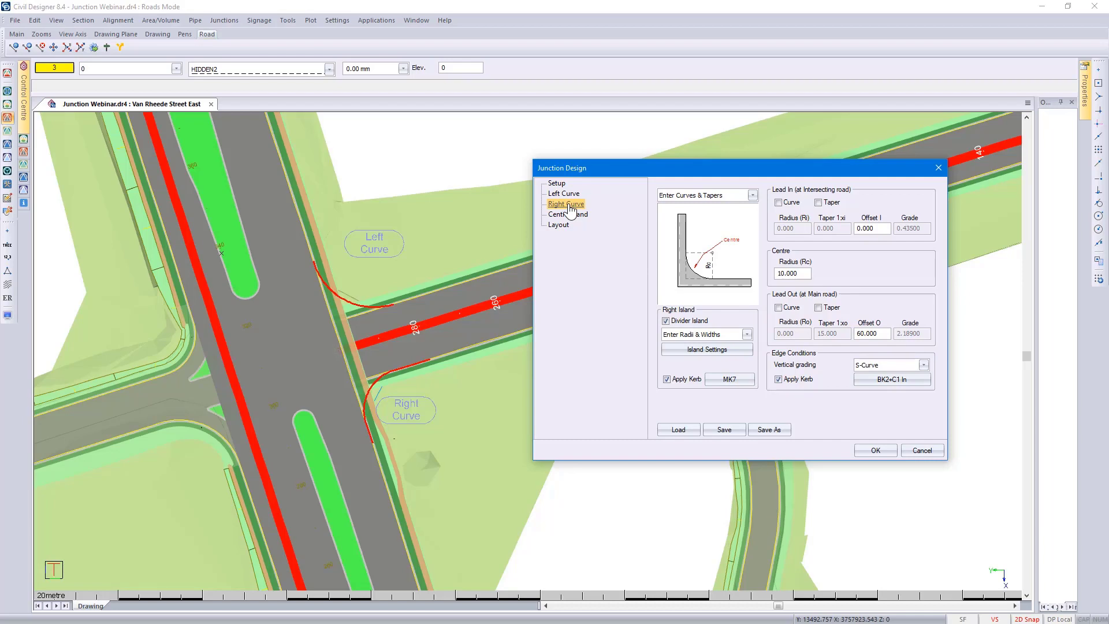
click(687, 337)
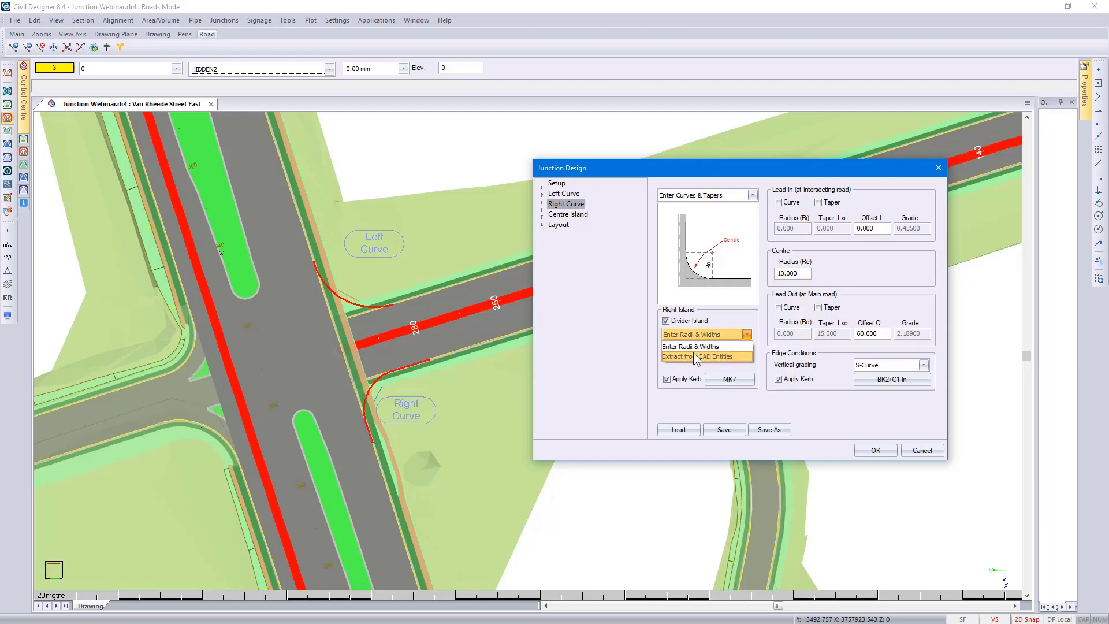
click(694, 357)
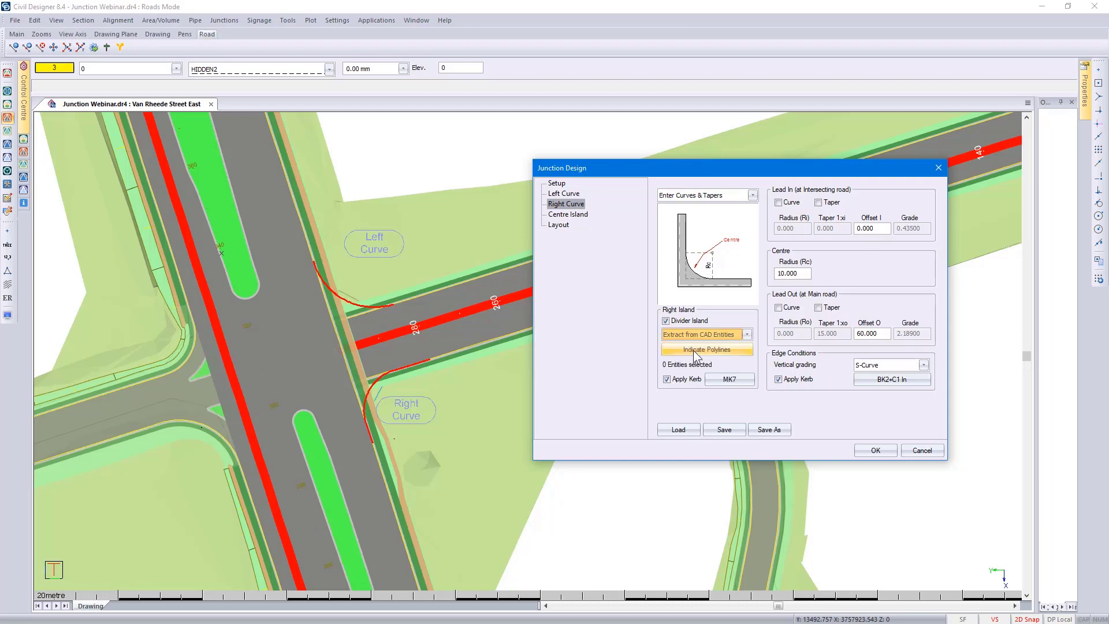
click(693, 350)
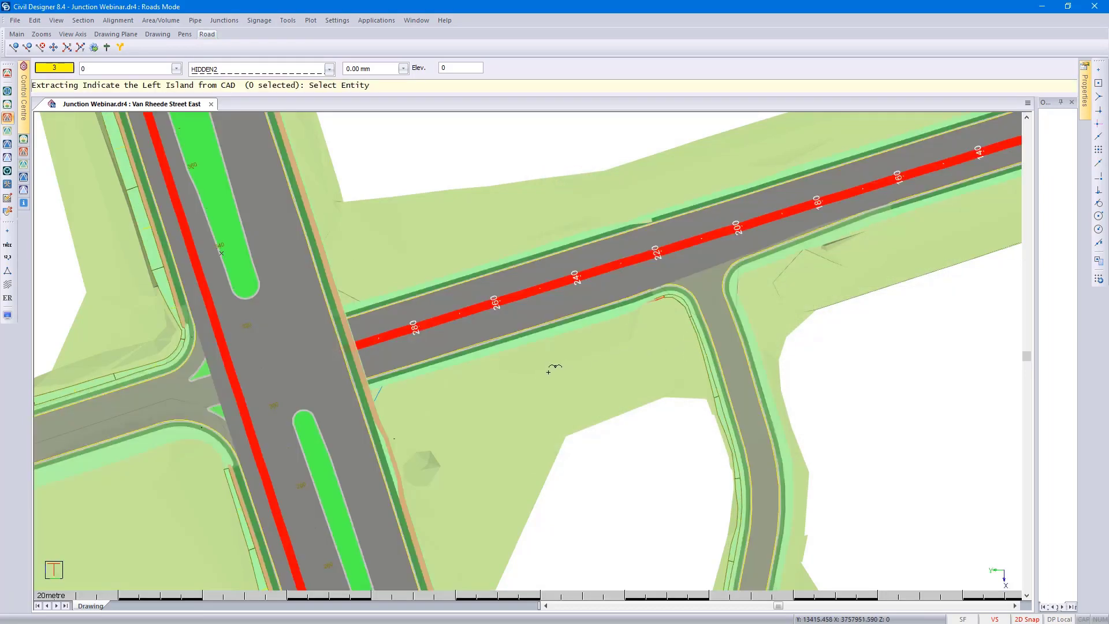
click(381, 394)
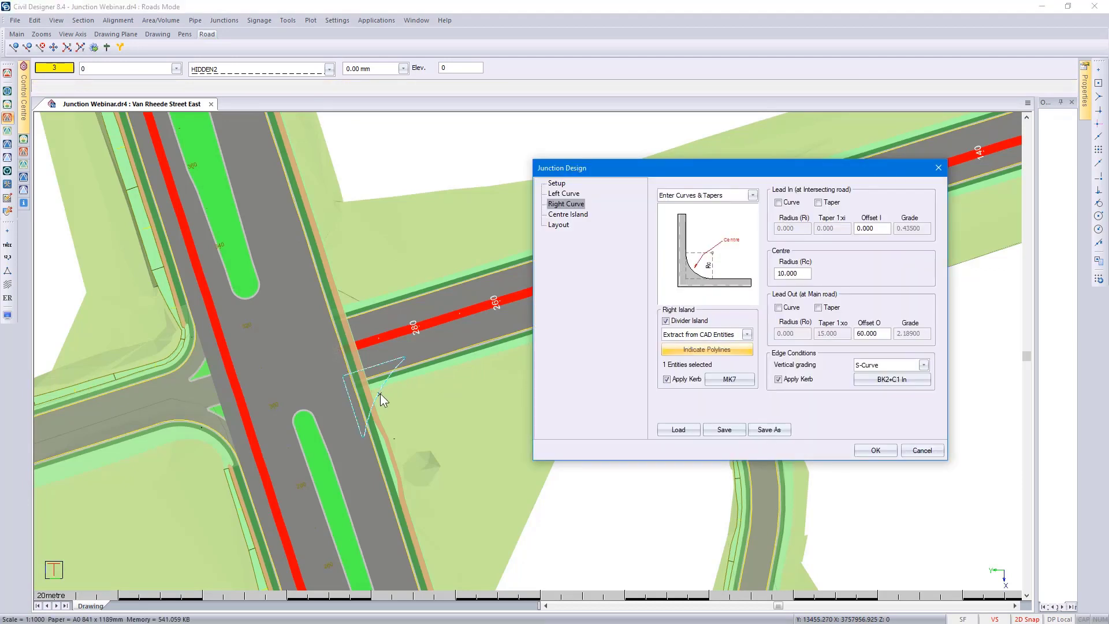
Switch the right curve to Extract from CAD Entities and make the Export Bellmouth layer visible.
click(695, 196)
click(695, 217)
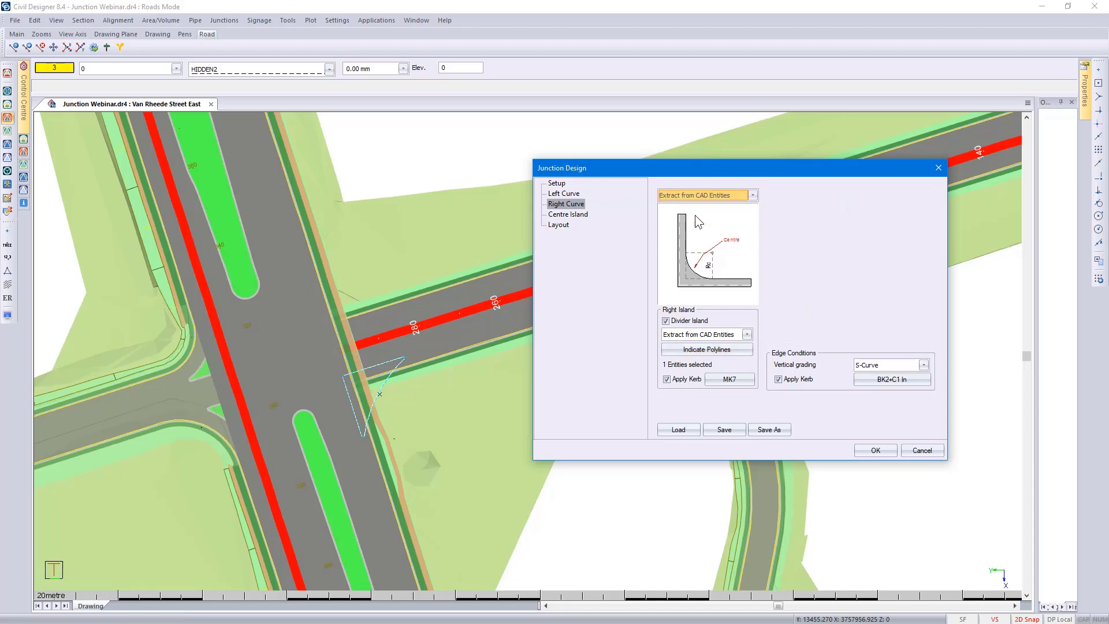
click(779, 196)
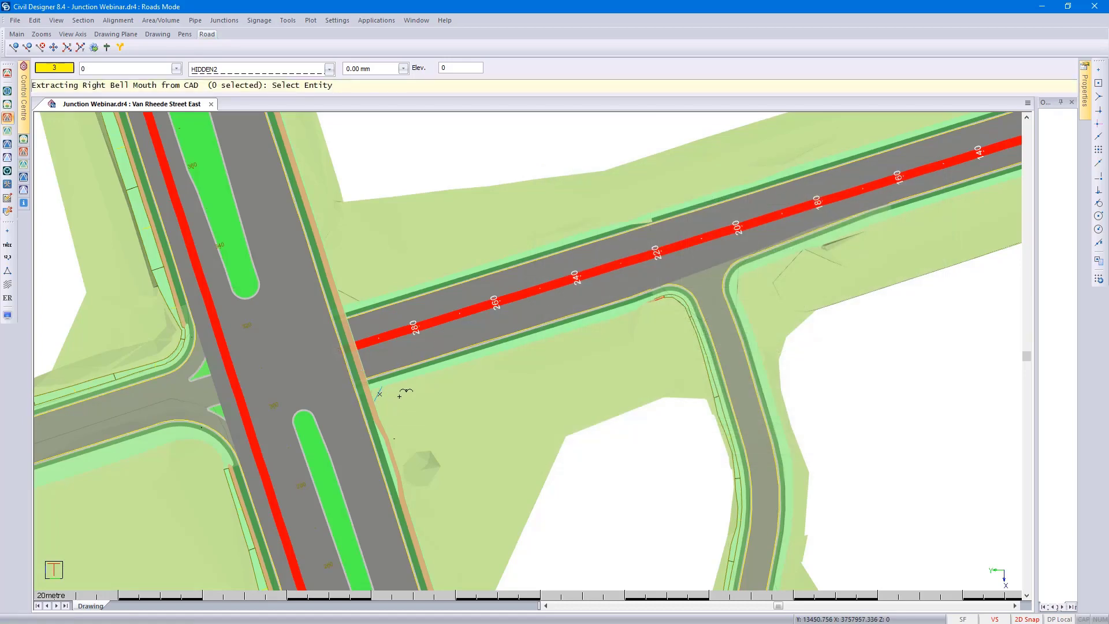
click(109, 71)
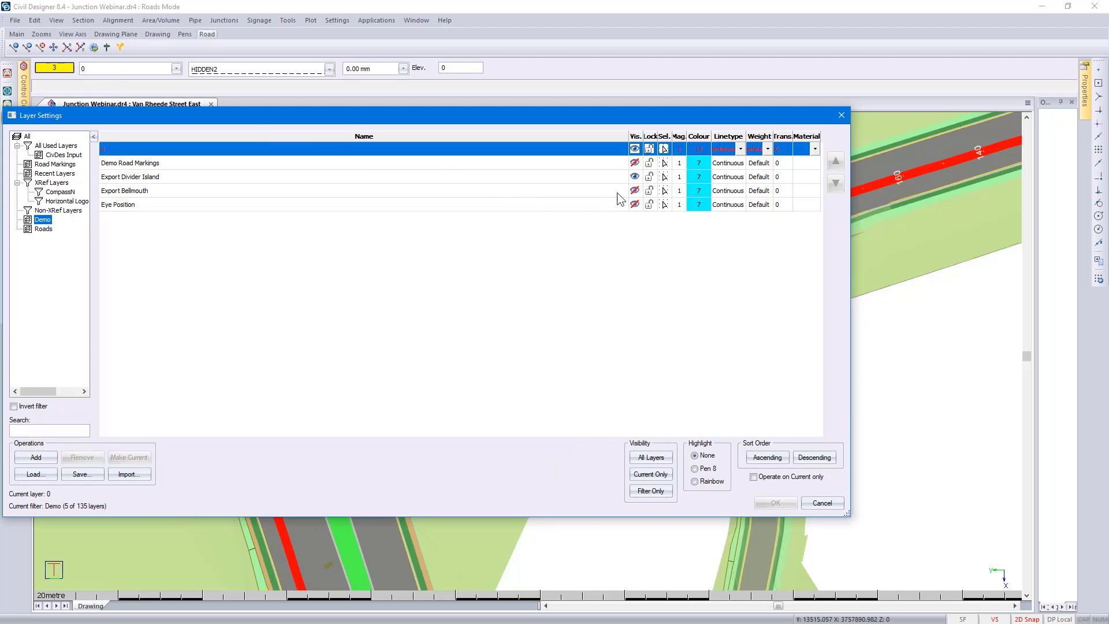
click(635, 191)
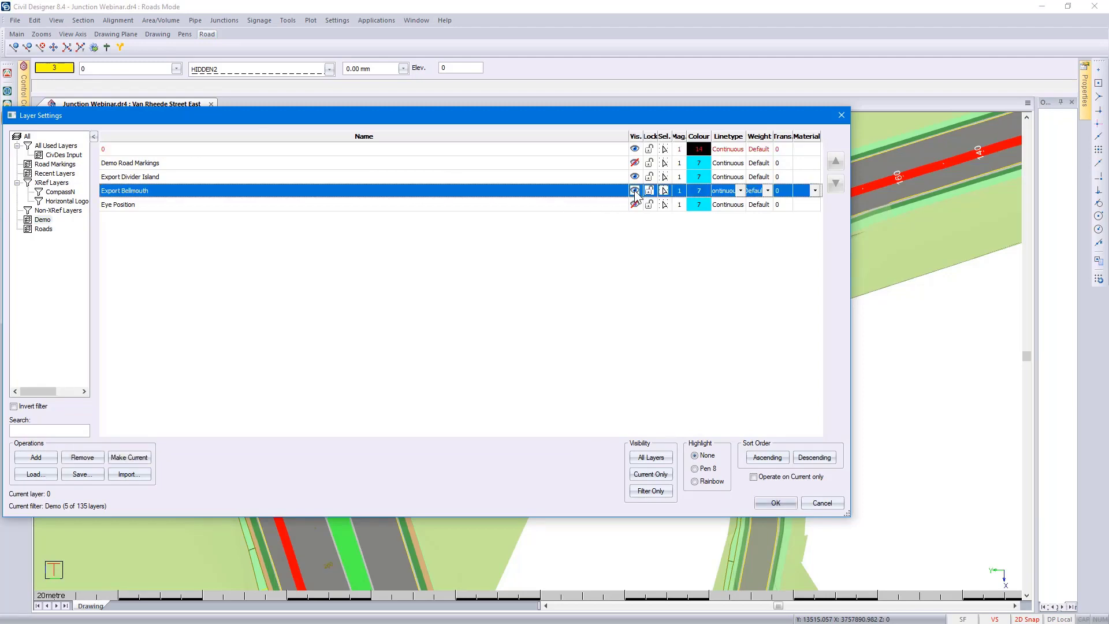
click(771, 503)
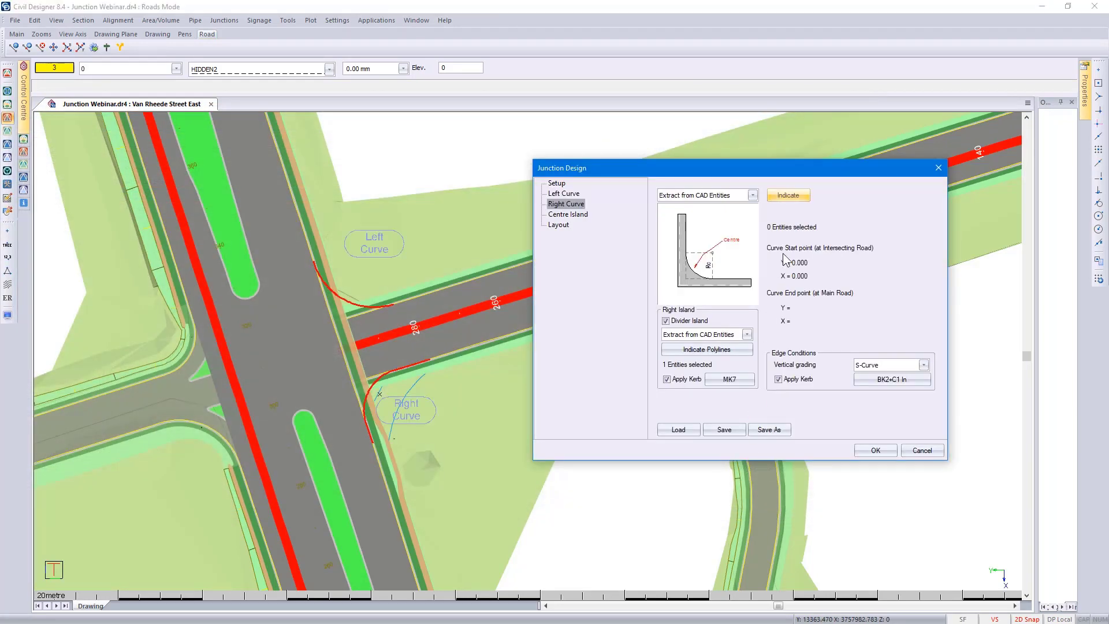
Extract the bellmouth polyline as the right curve and generate the junction with screen output.
click(786, 197)
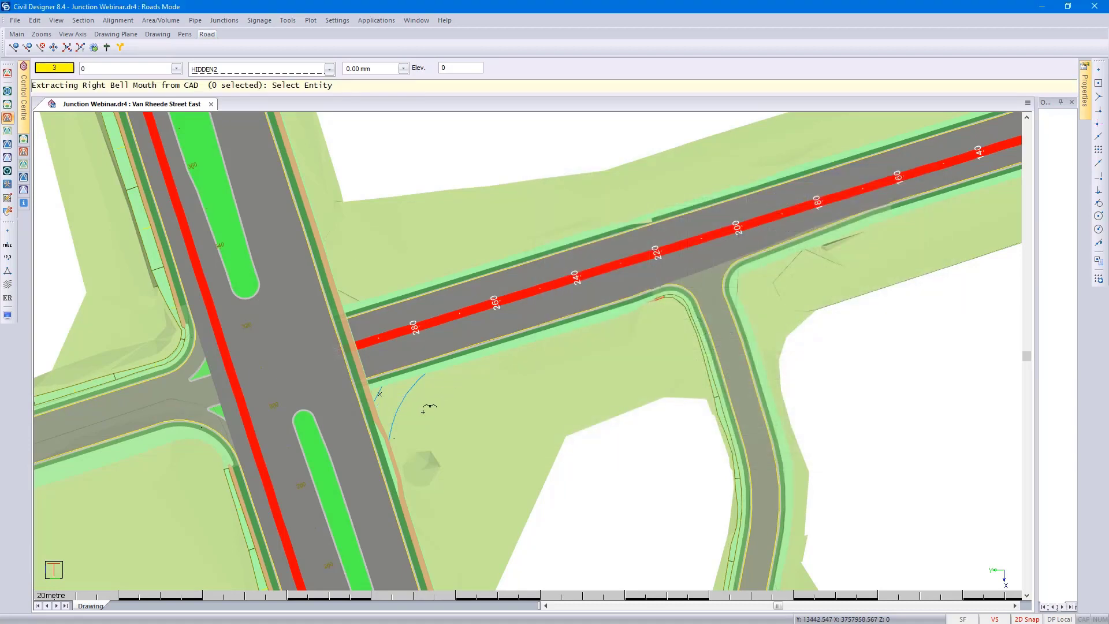
click(400, 408)
right_click(417, 410)
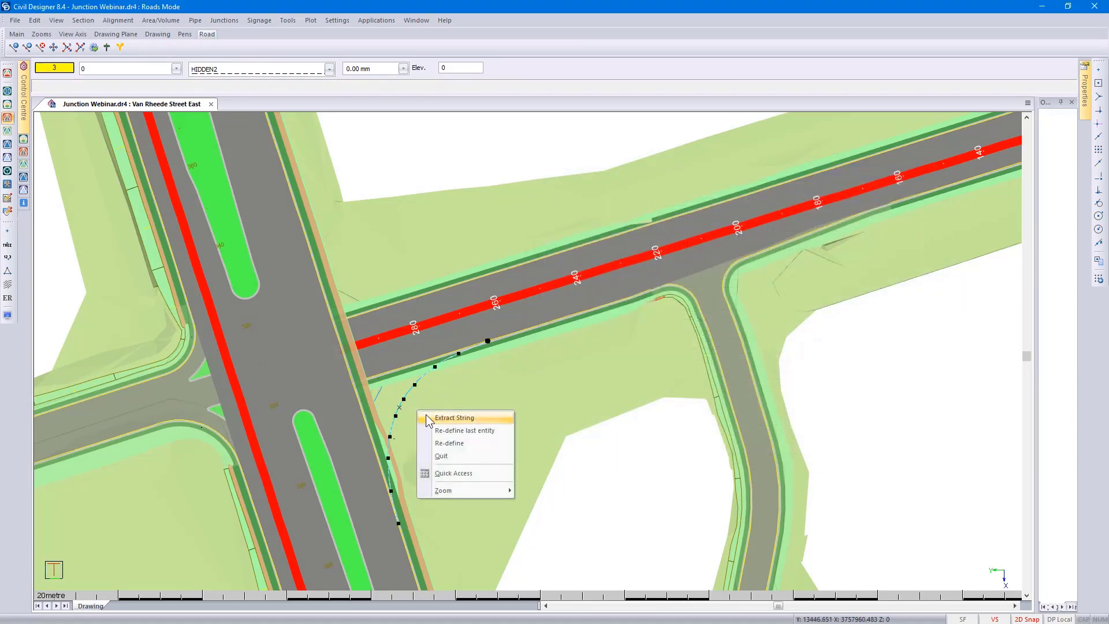
click(454, 418)
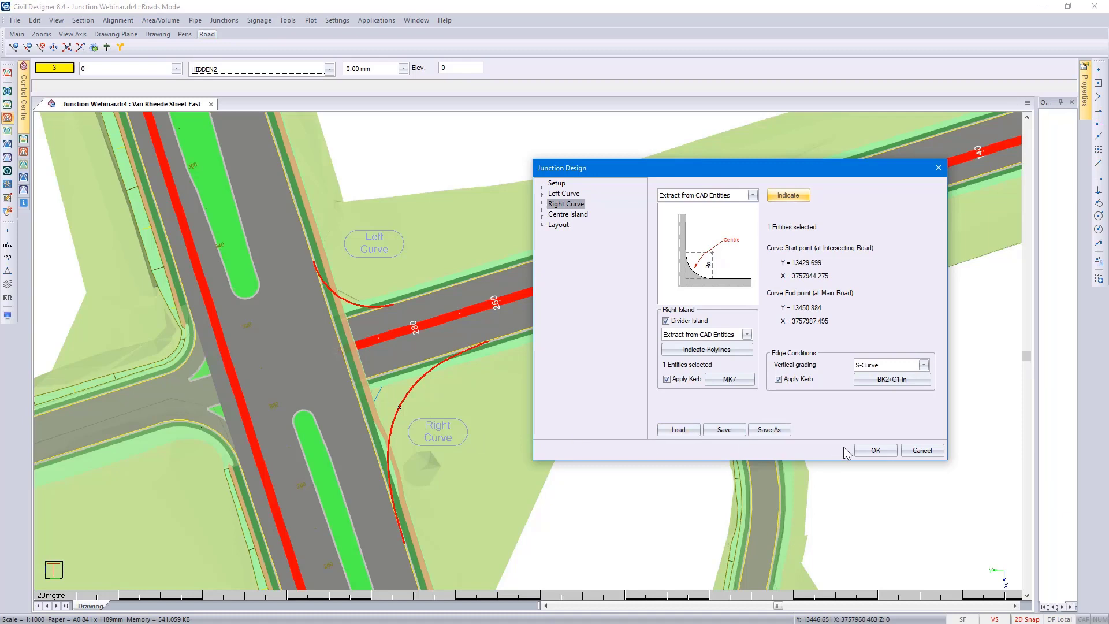
click(875, 450)
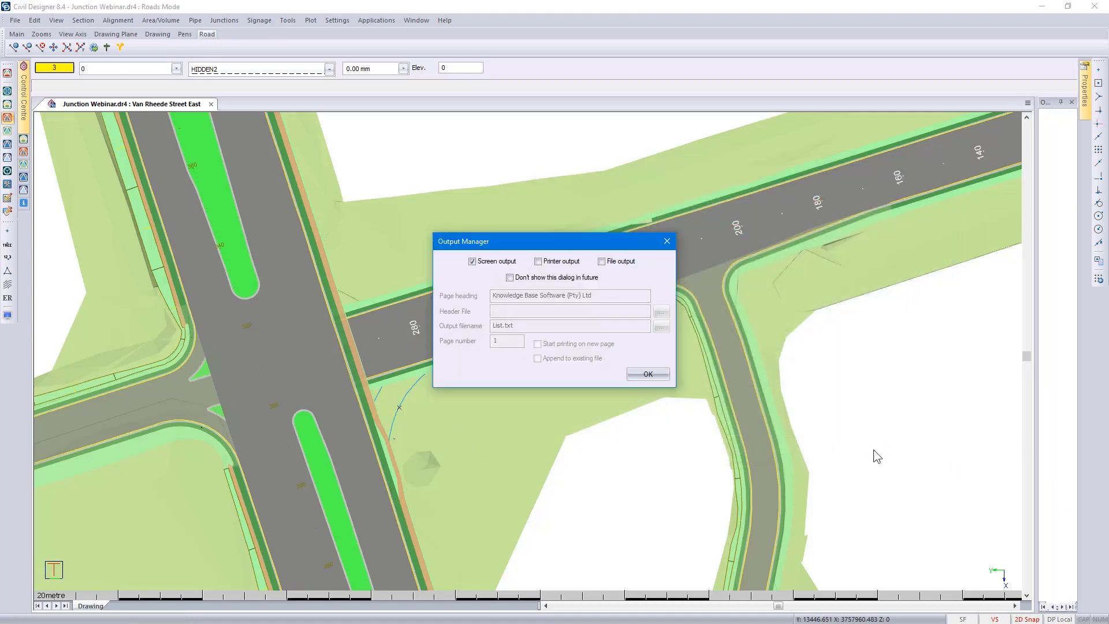
click(653, 375)
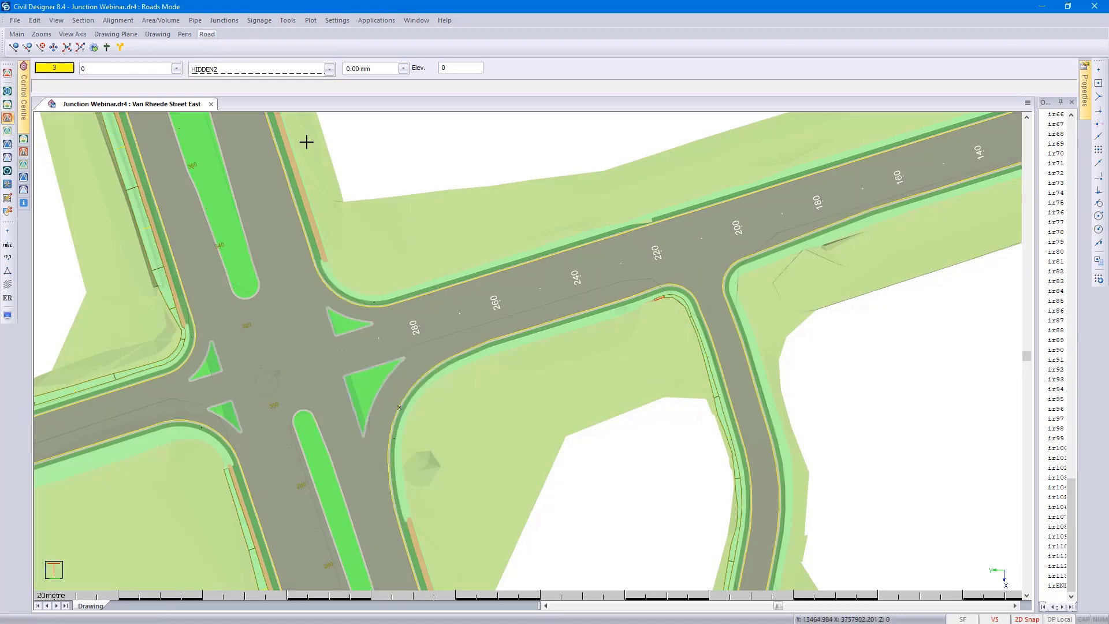
Turn off transparent shading for the road strings and apply the display settings.
click(224, 20)
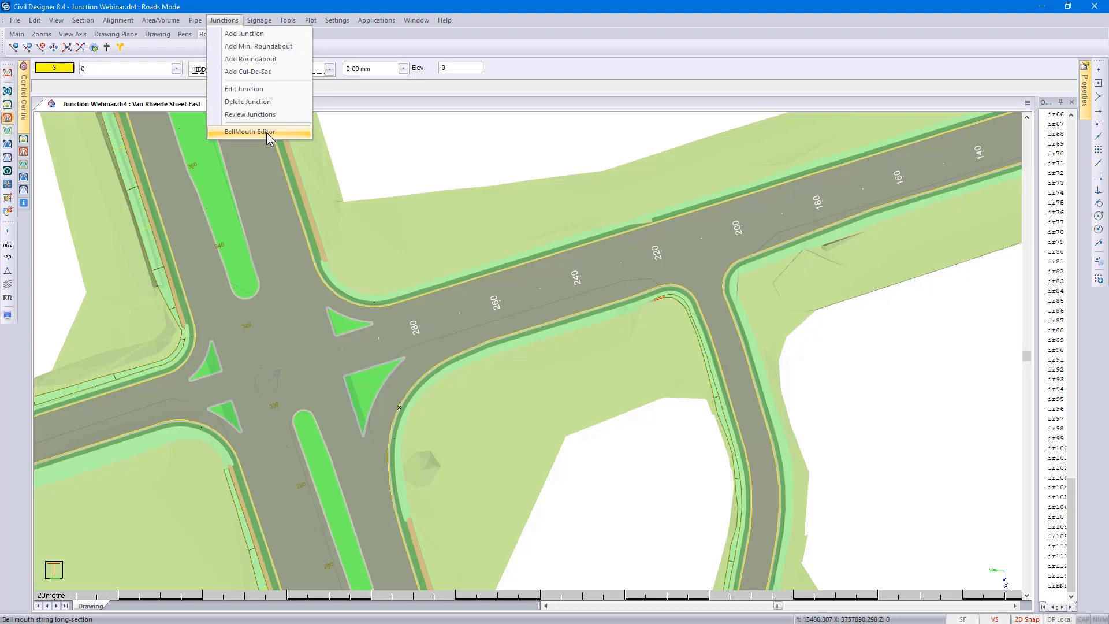
click(7, 316)
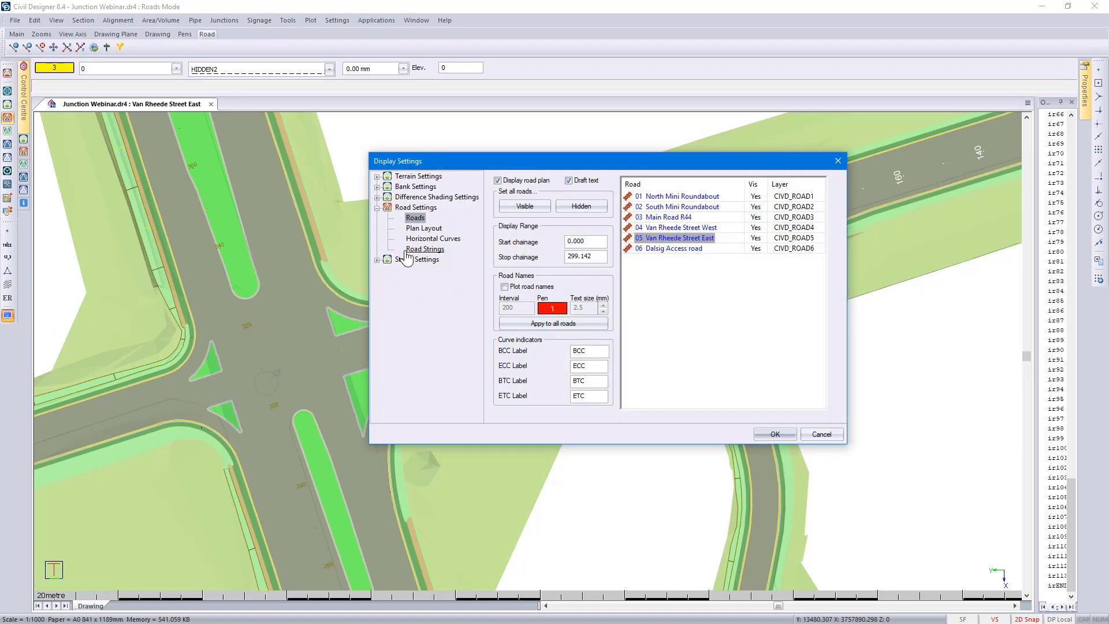
click(429, 249)
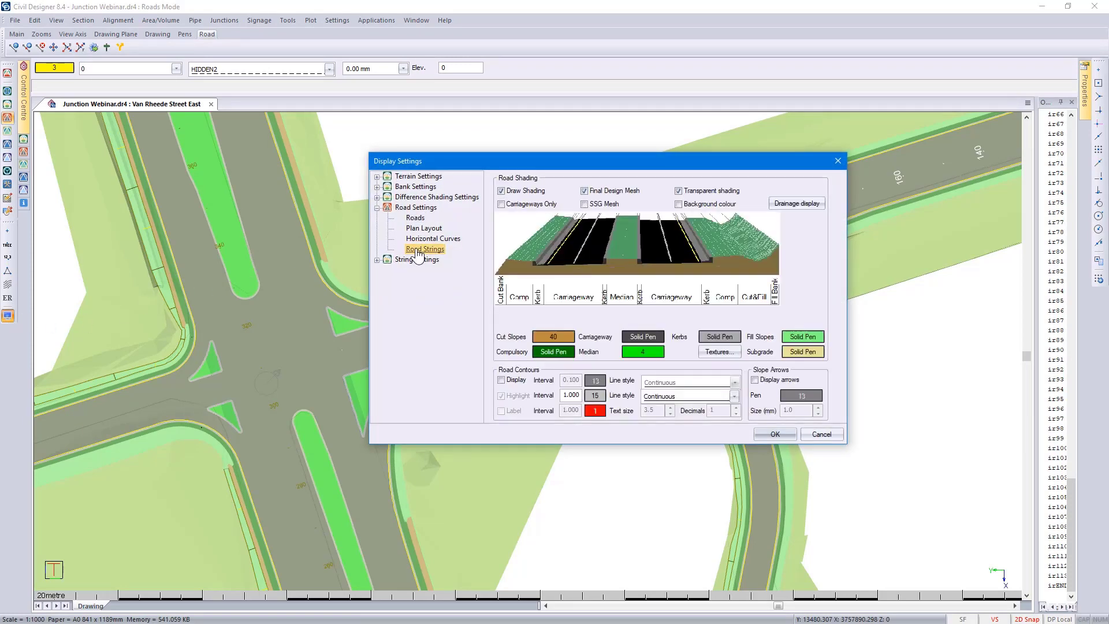
click(678, 190)
click(779, 437)
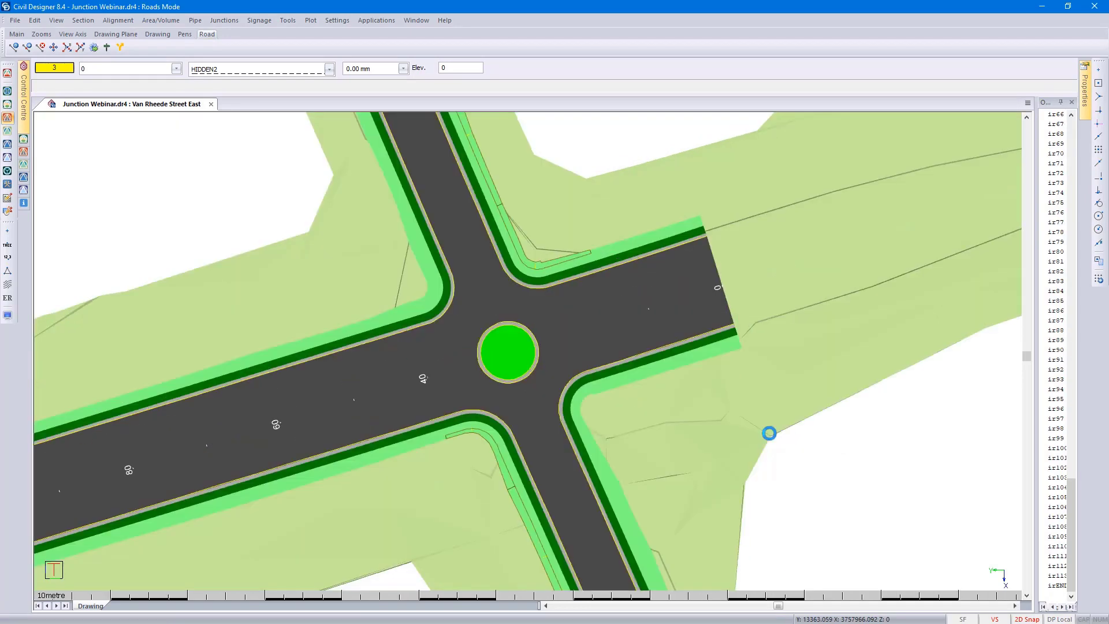
Edit the mini-roundabout on Van Rheede Street East and set its crossfall to Crown.
click(224, 22)
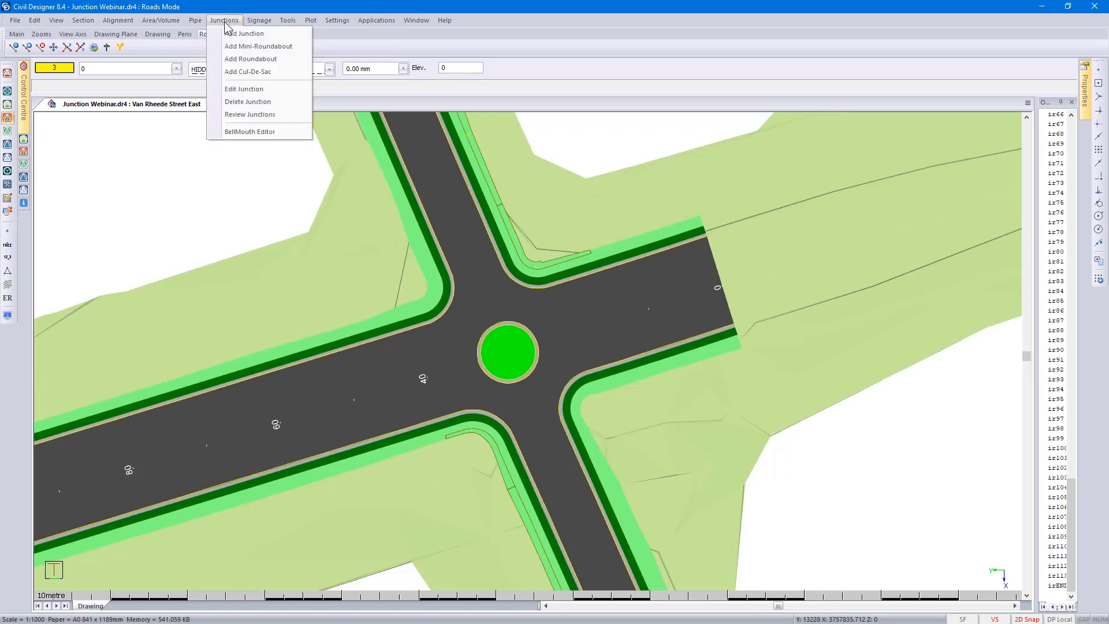
click(242, 90)
click(487, 346)
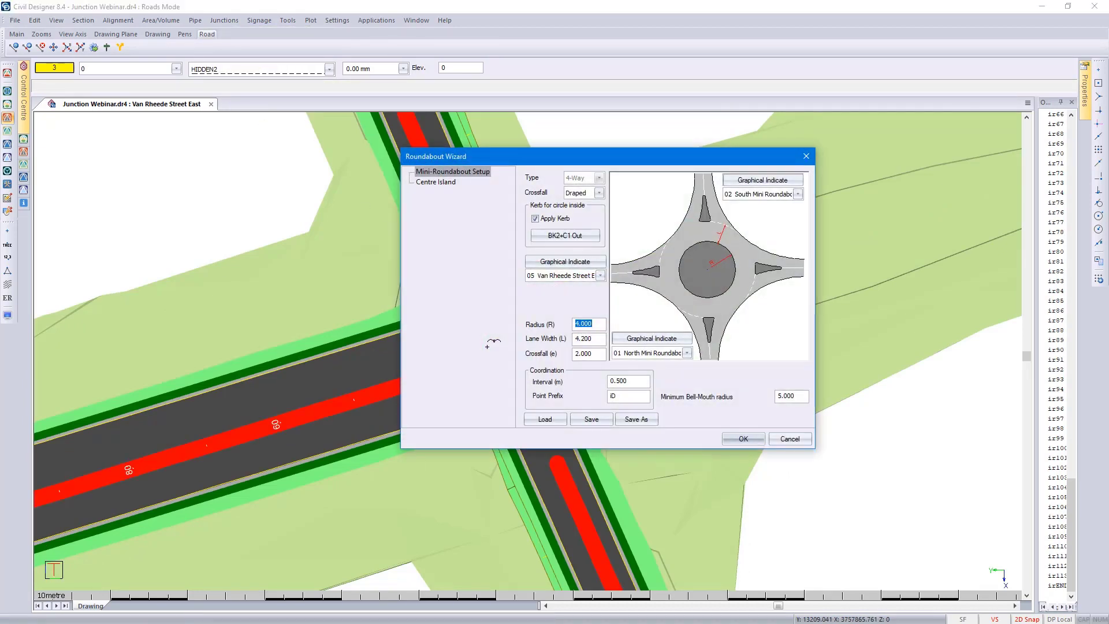
drag(516, 158, 702, 158)
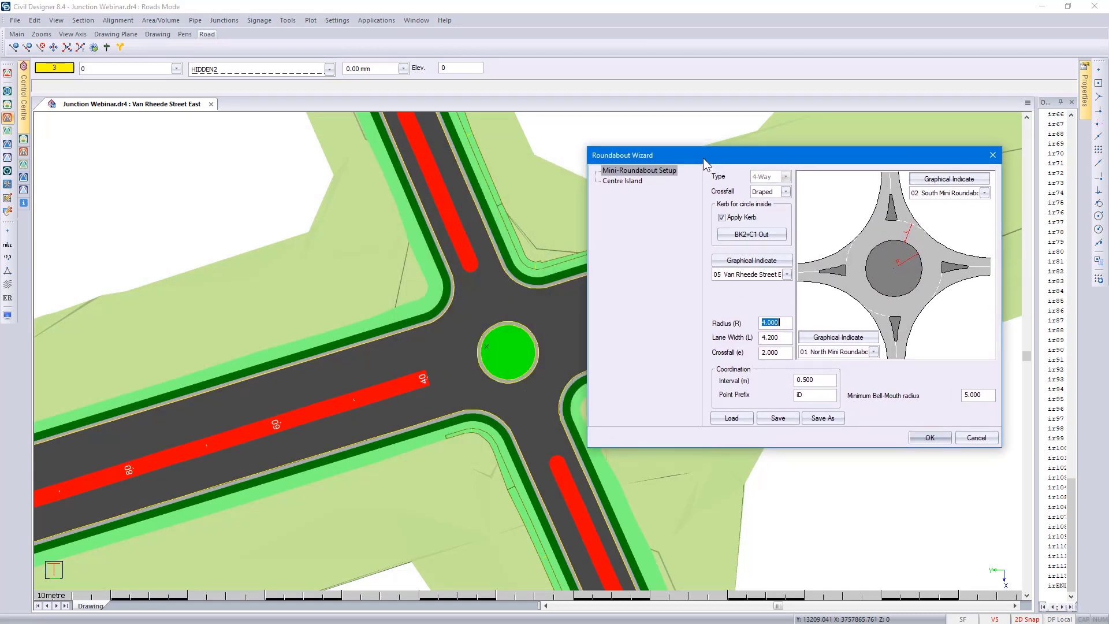
click(785, 192)
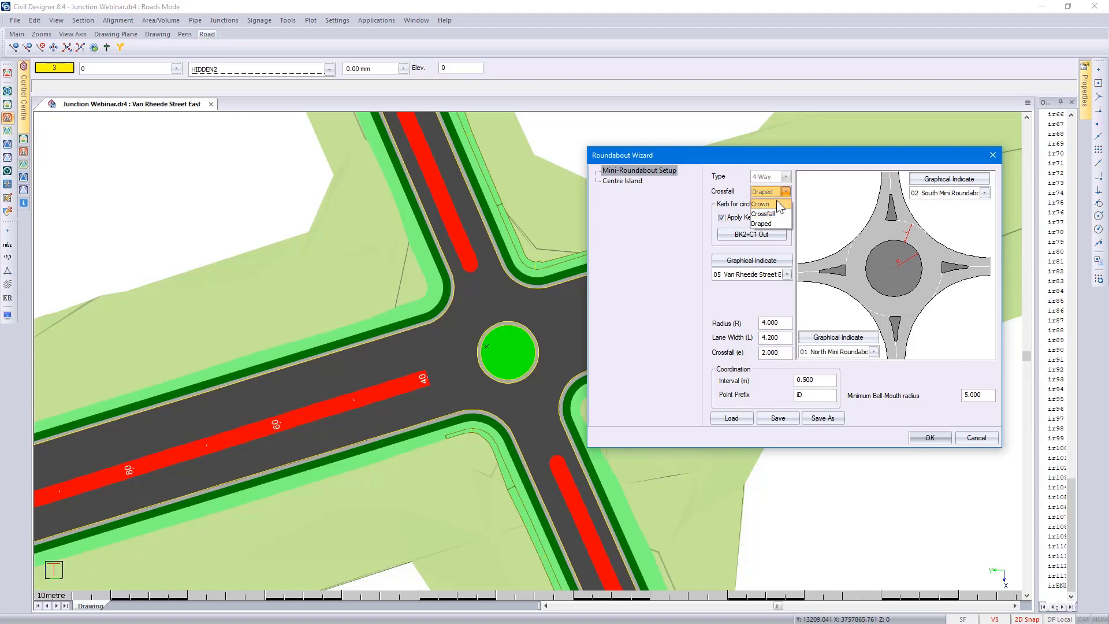
click(776, 203)
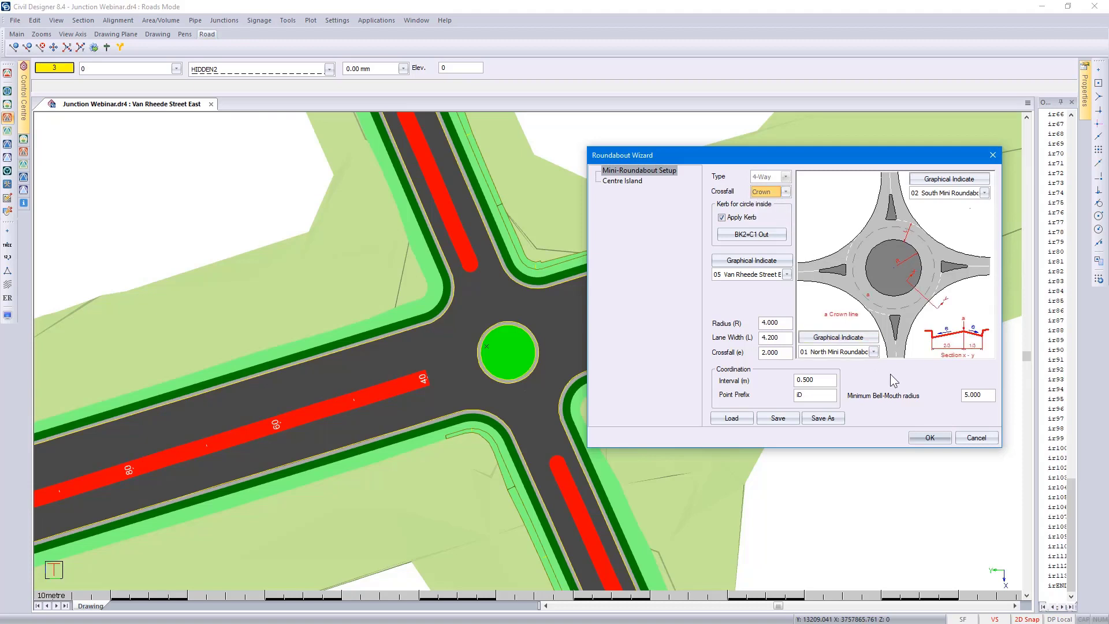
click(930, 436)
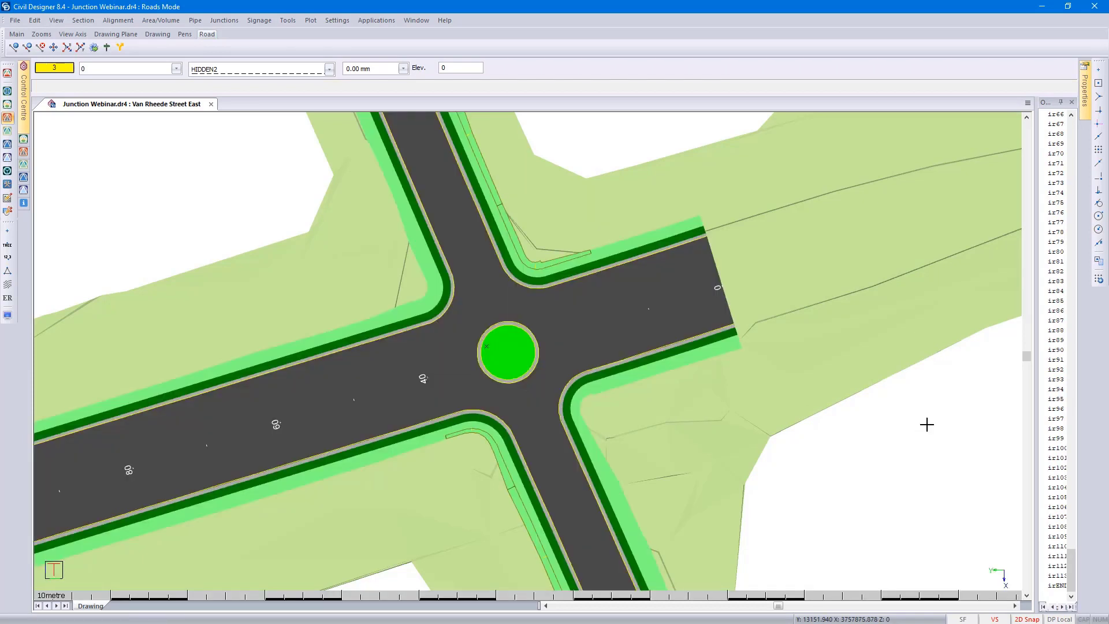
Examine the mini-roundabout in Render View from the top-front-right corner.
right_click(516, 352)
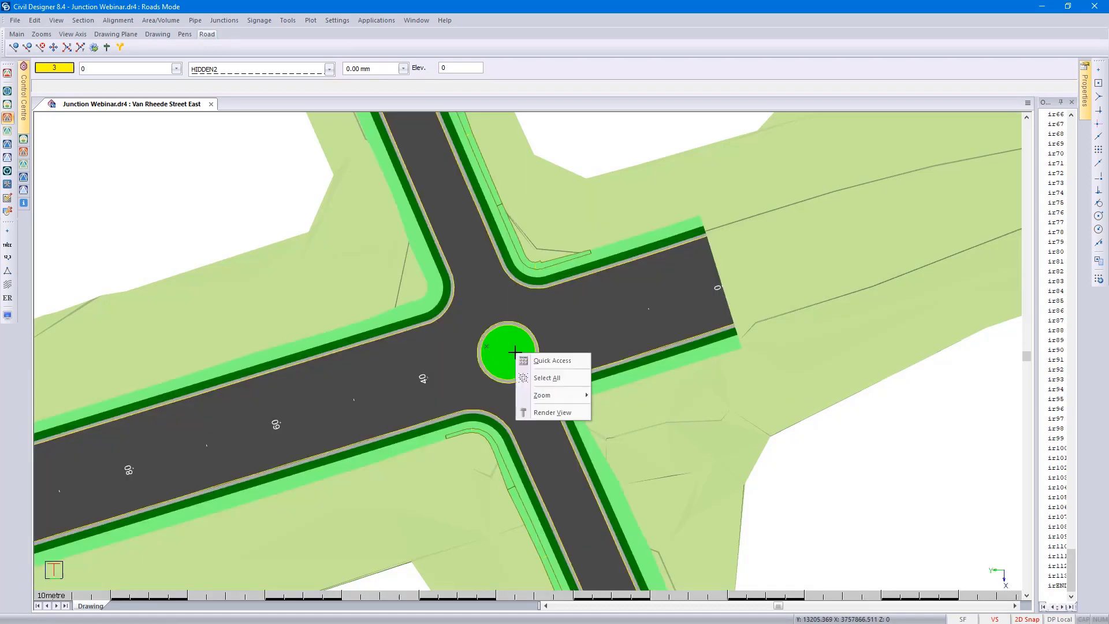
click(540, 412)
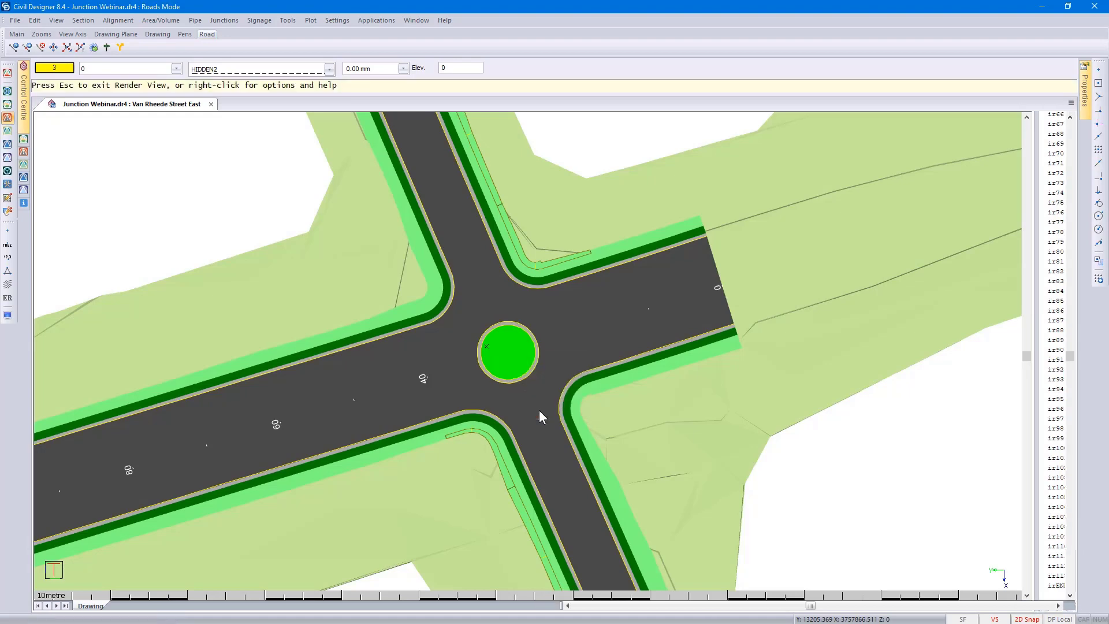
scroll(538, 354, up, 5)
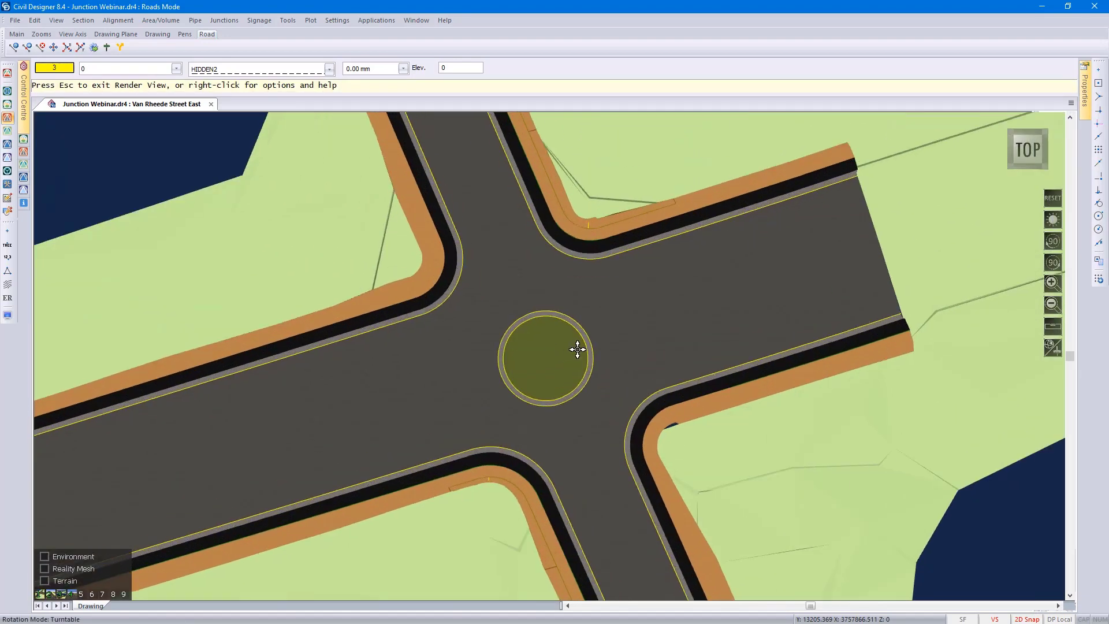
click(1044, 167)
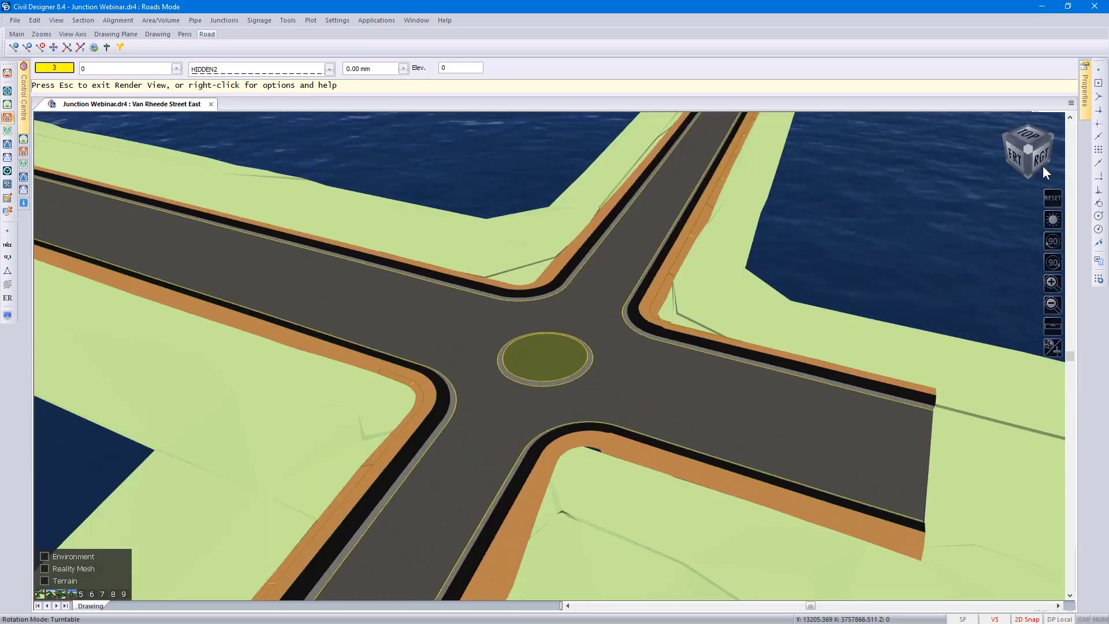
scroll(549, 369, up, 5)
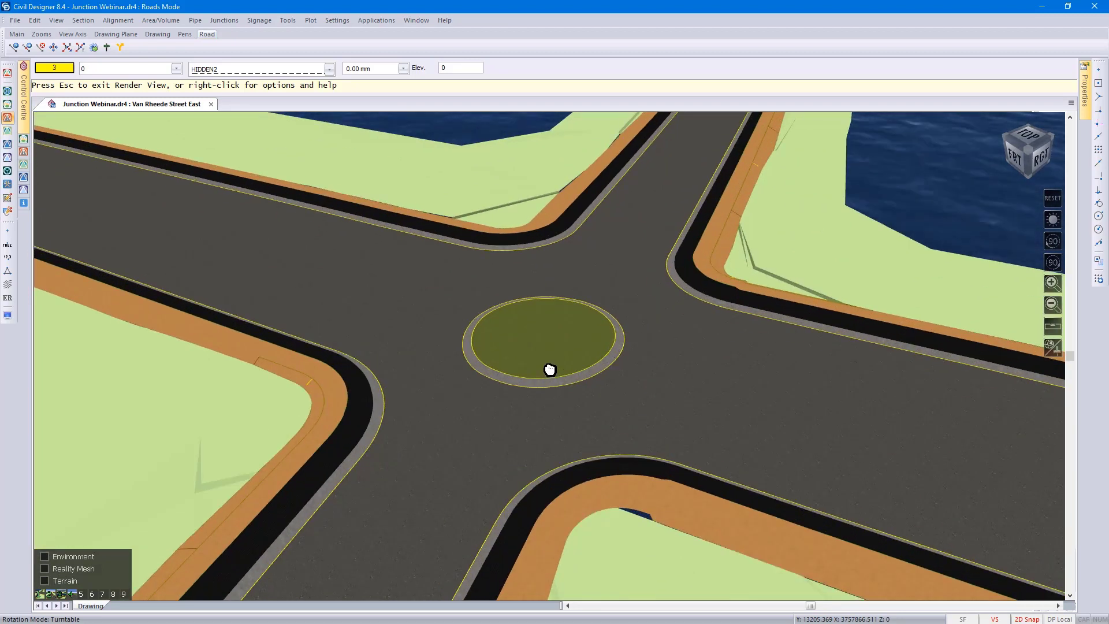
Review the Render View settings, cancel them unchanged and quit Render View.
right_click(549, 370)
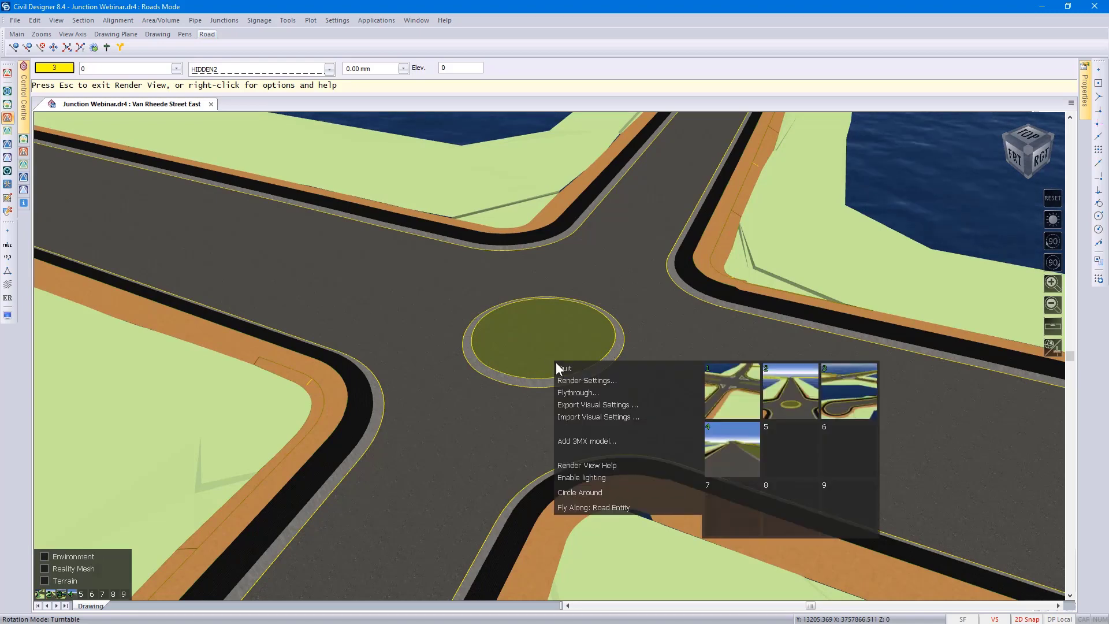
click(597, 379)
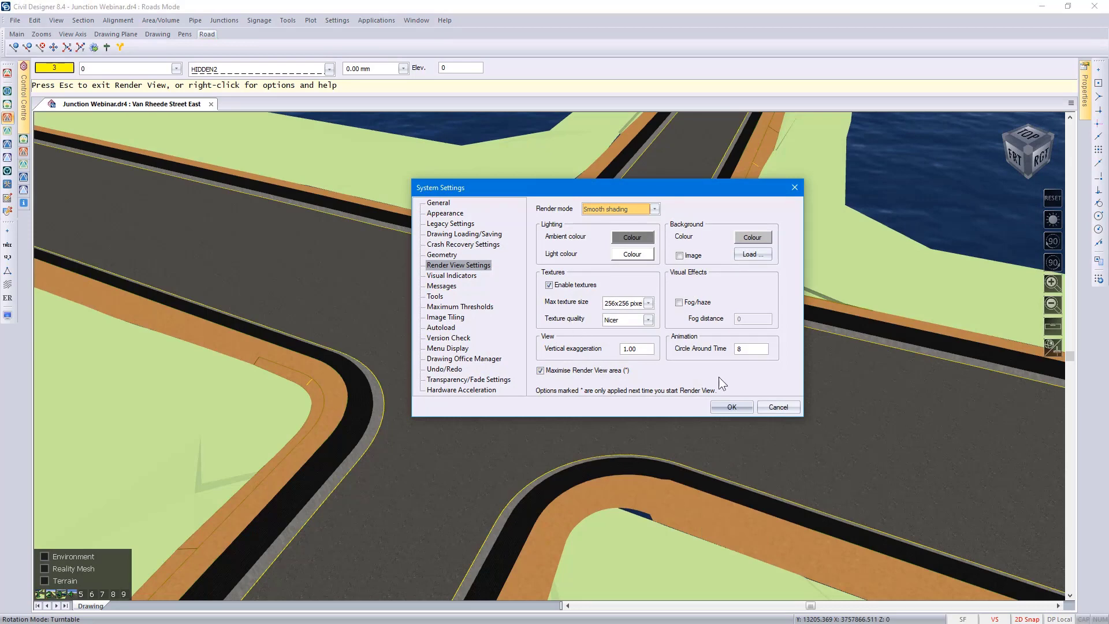
click(789, 403)
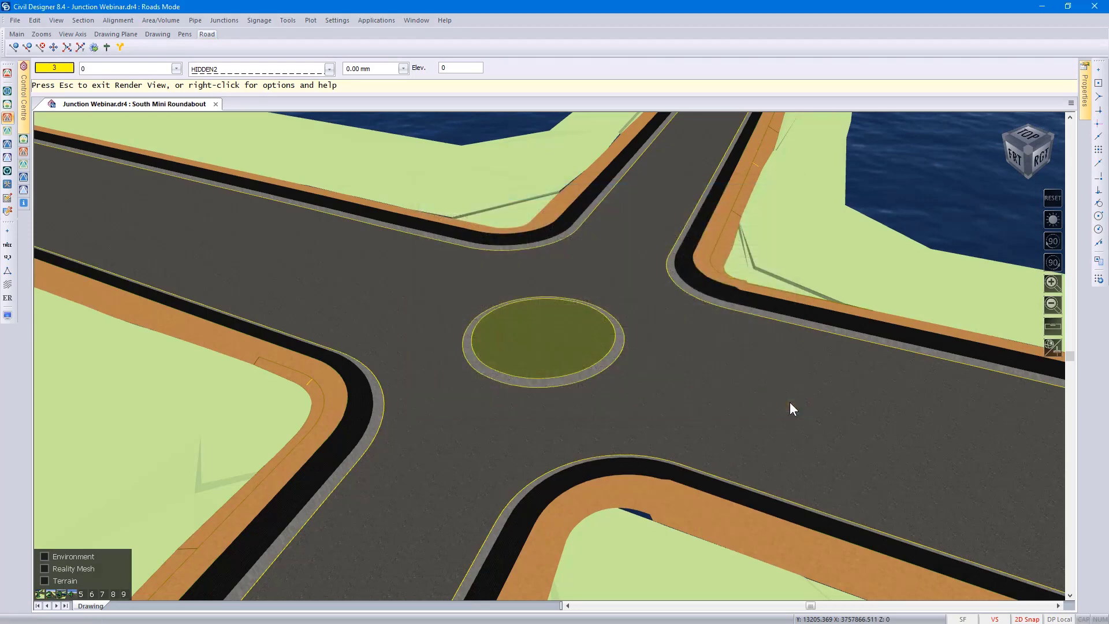
key(Escape)
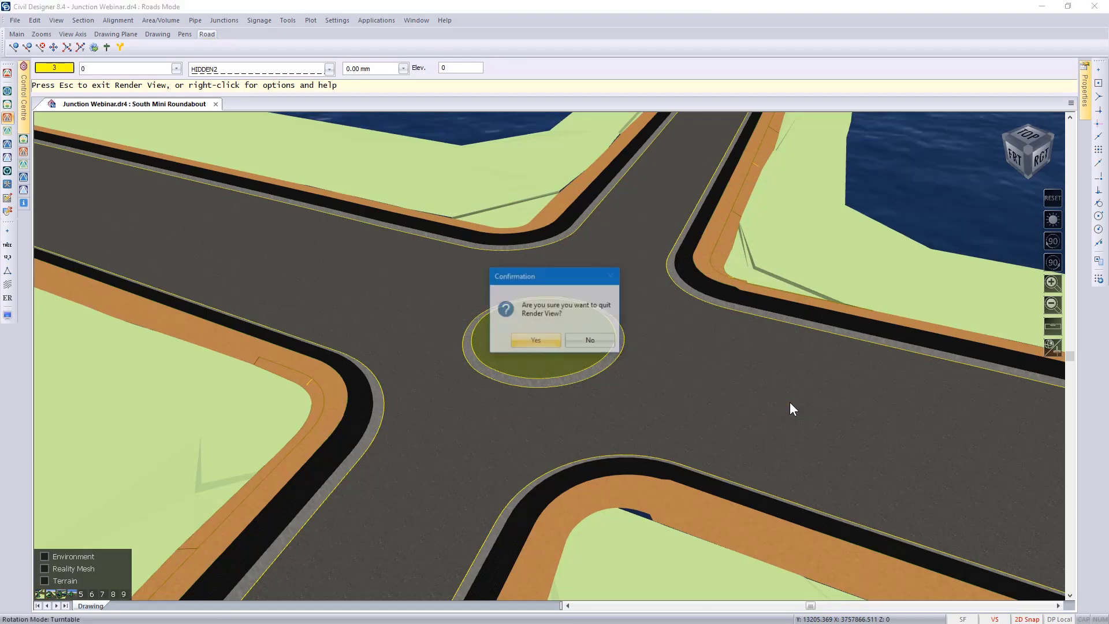
click(534, 342)
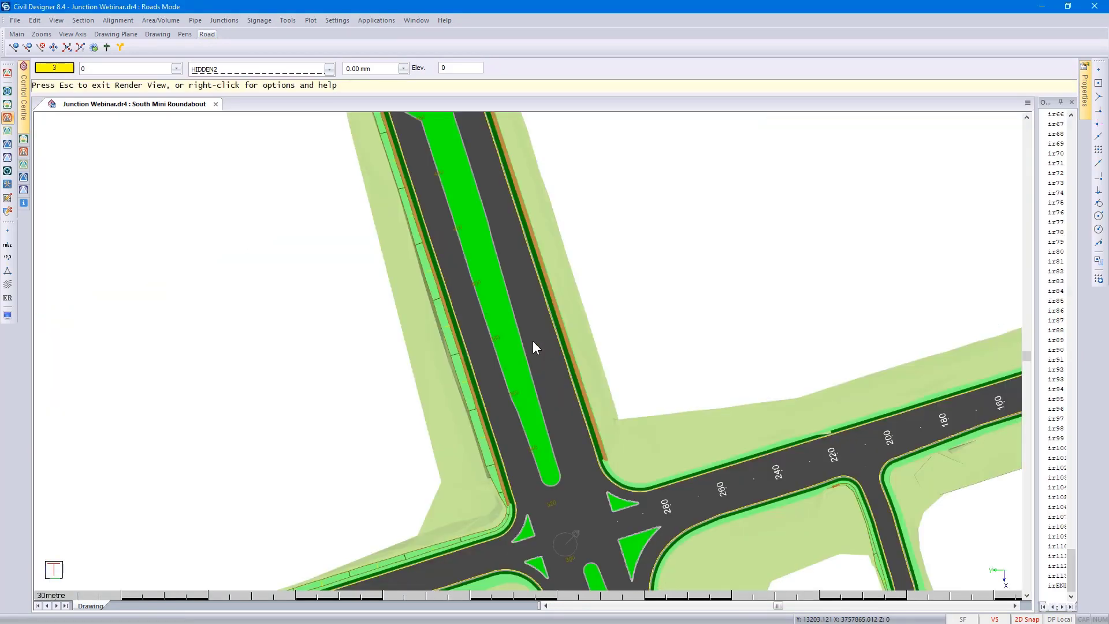
Make all layers visible except Eye Position, Export Bellmouth and Export Divider Island.
click(136, 69)
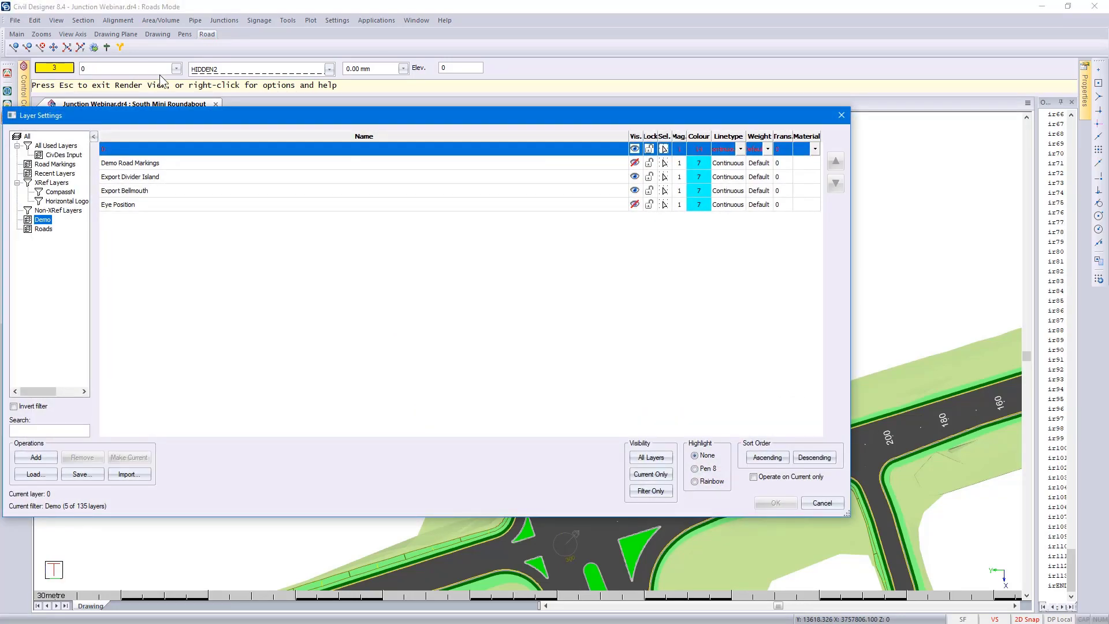
click(647, 459)
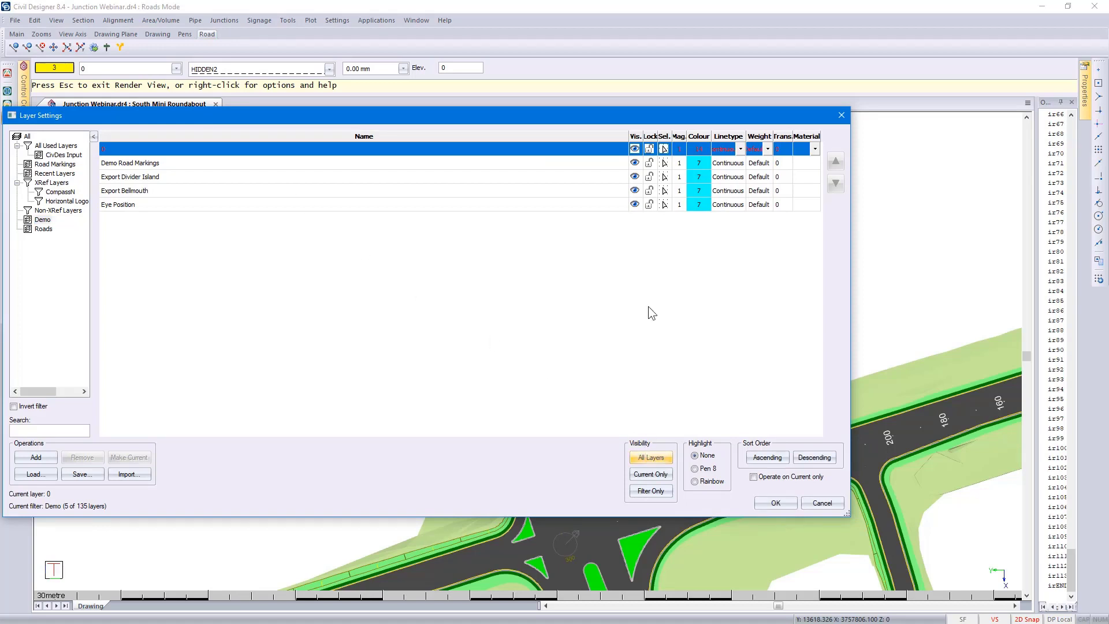
click(634, 205)
click(634, 190)
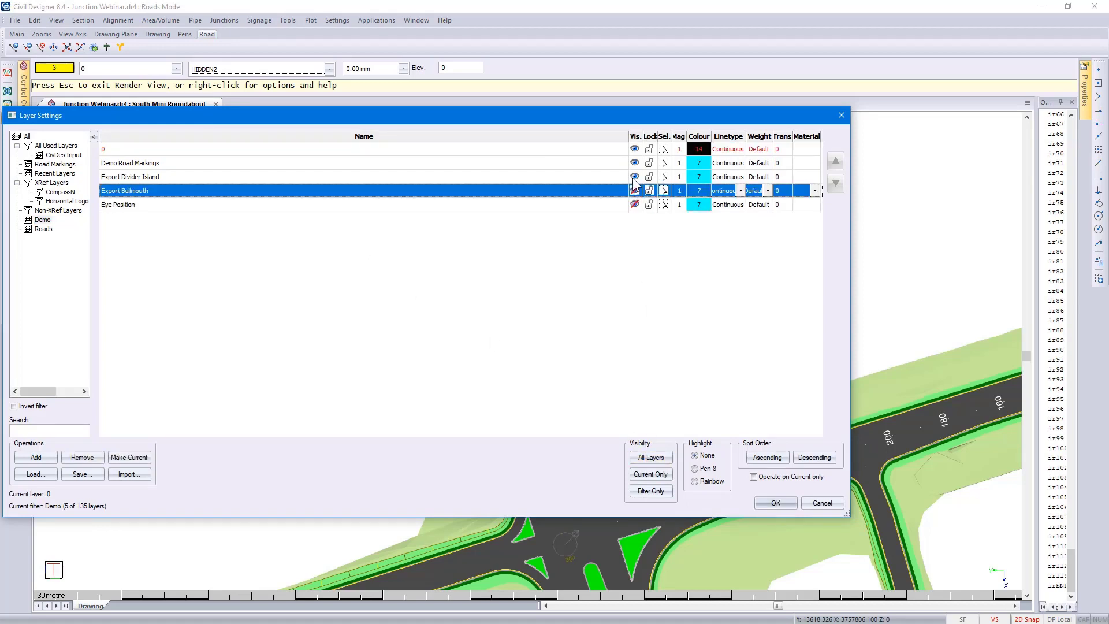
click(634, 177)
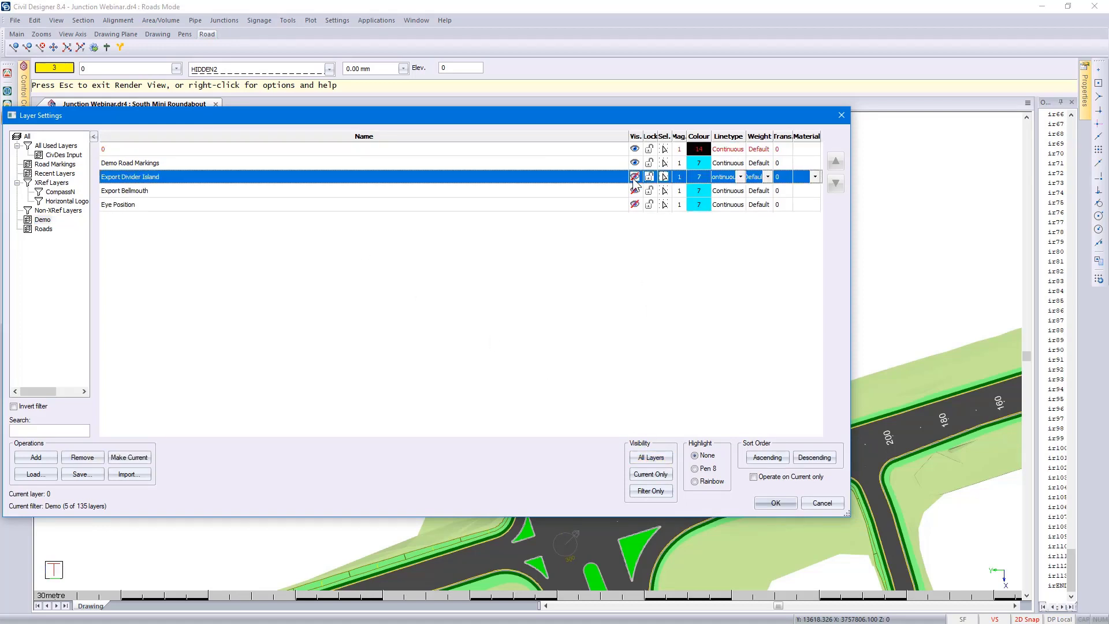
click(775, 503)
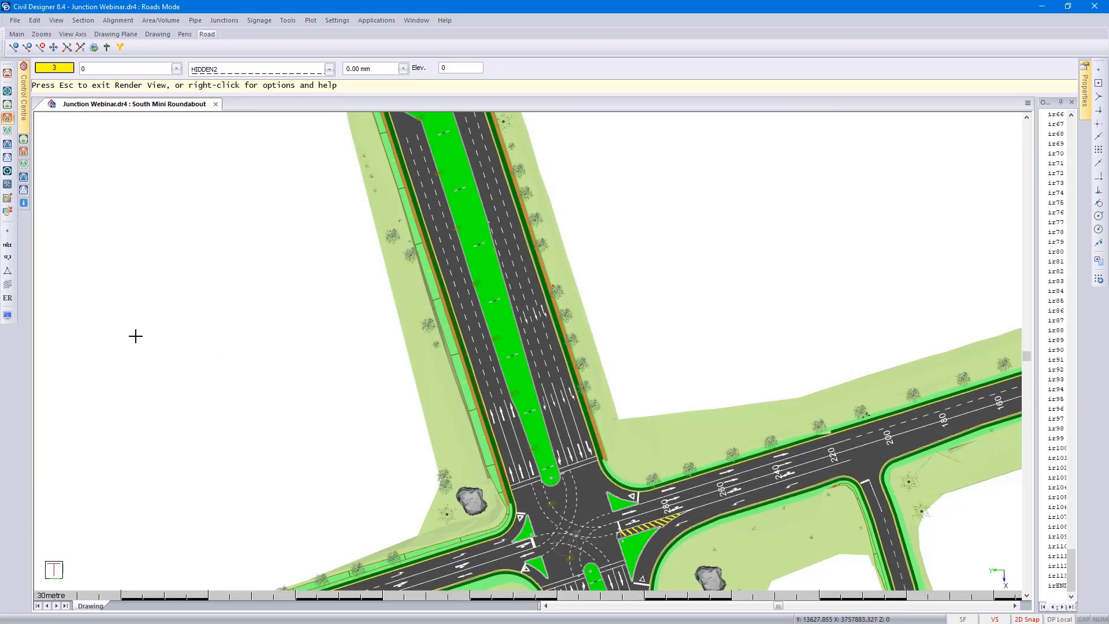
Select Asphalt 1 as the carriageway render texture in the road string settings and apply the display settings.
click(7, 316)
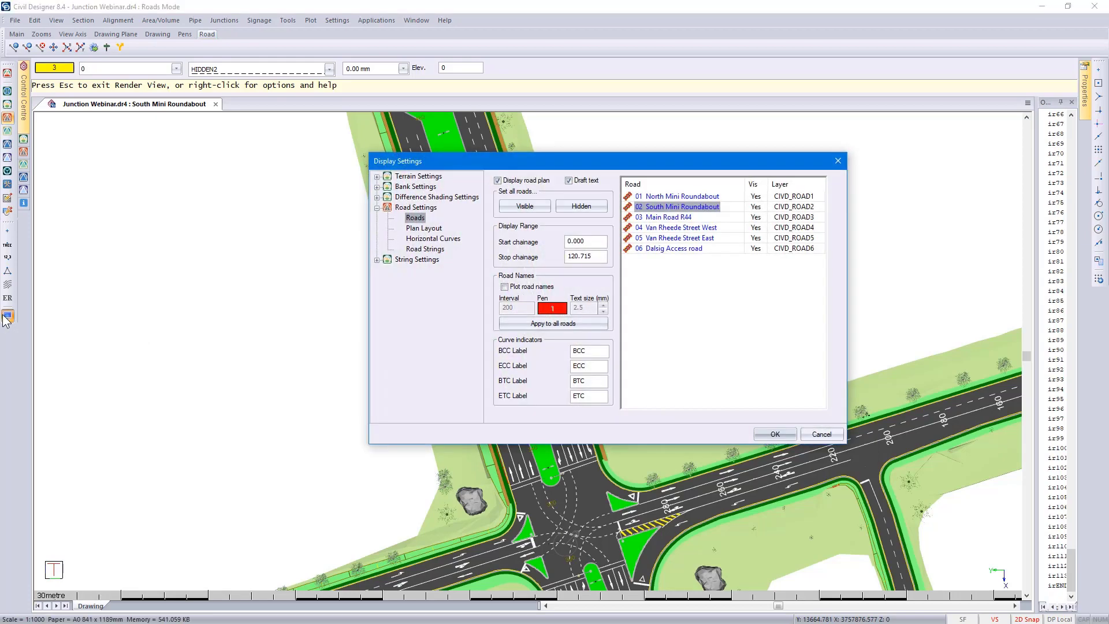
click(425, 250)
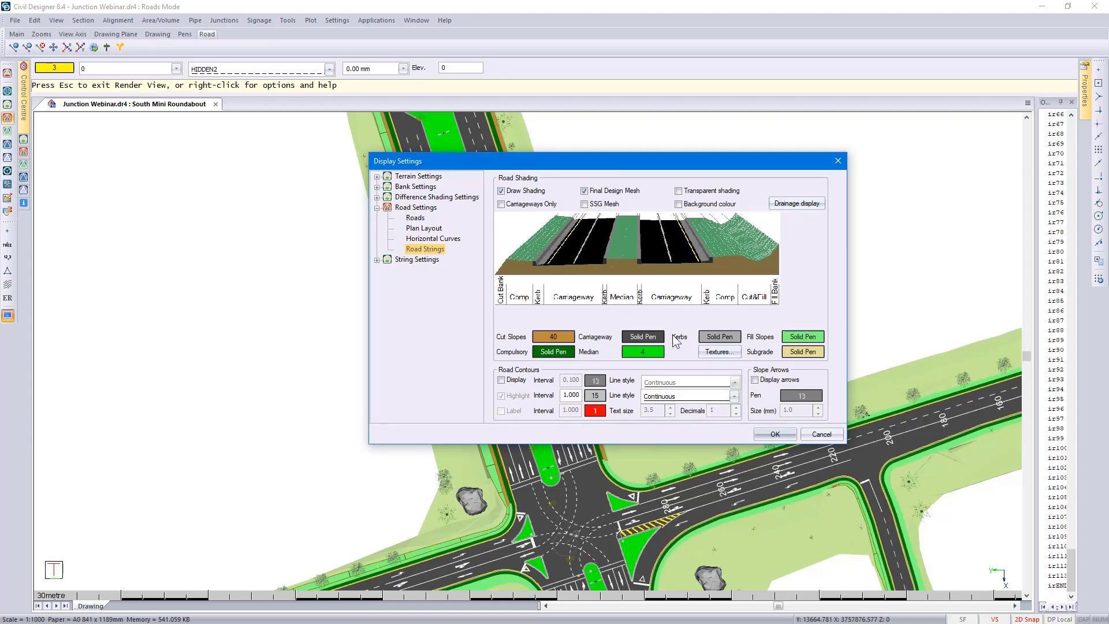
click(726, 354)
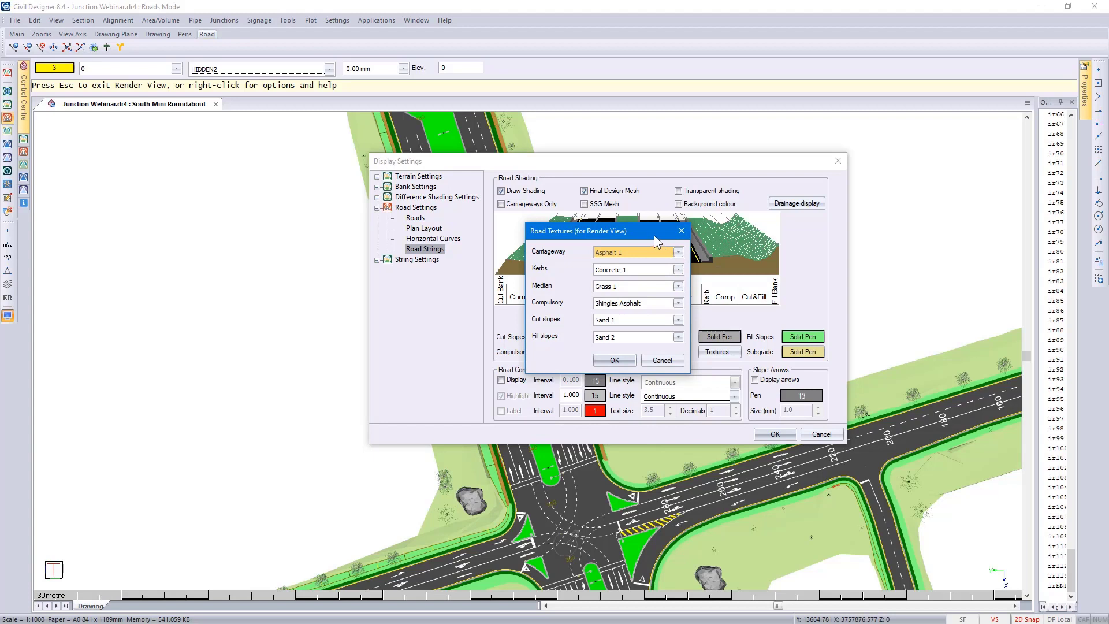
drag(654, 235, 653, 236)
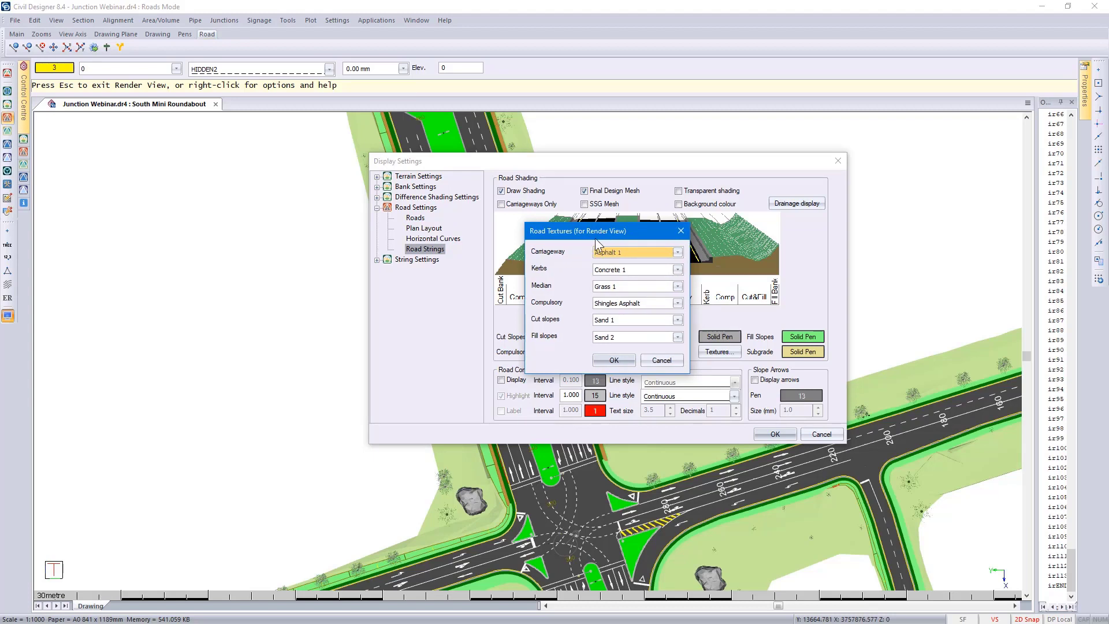
click(676, 252)
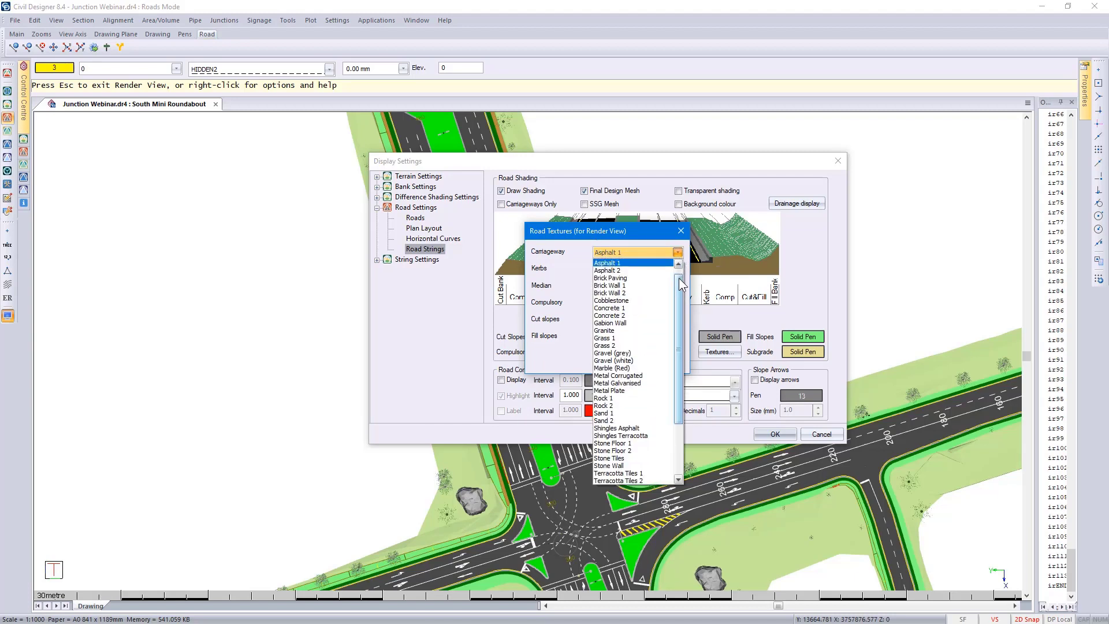
mouse_move(680, 283)
mouse_down()
mouse_move(680, 356)
mouse_move(687, 266)
mouse_up()
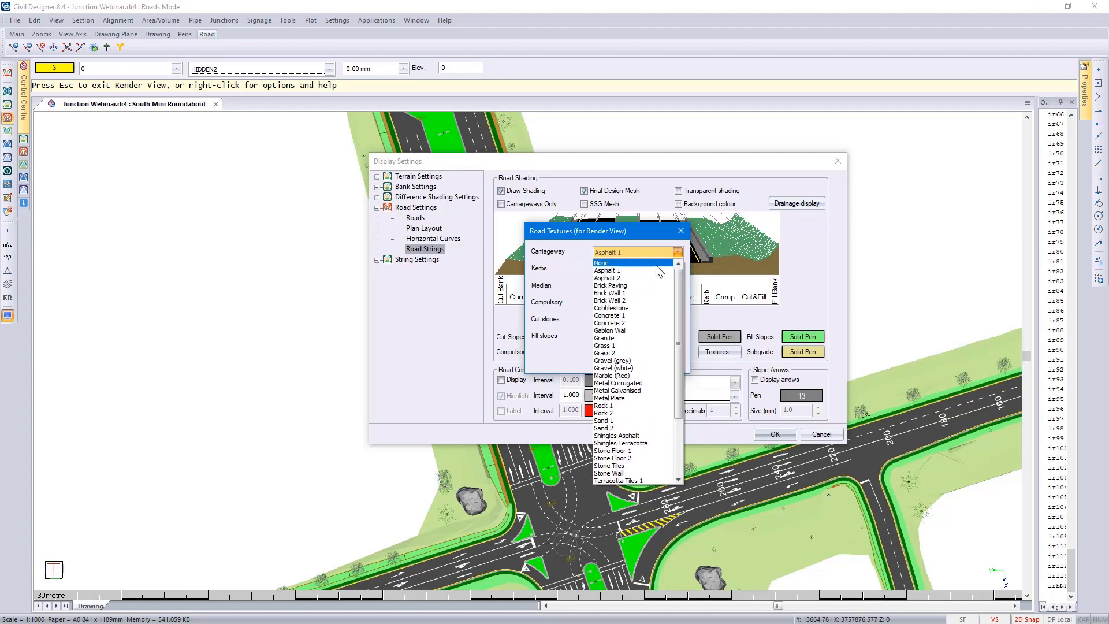
click(650, 270)
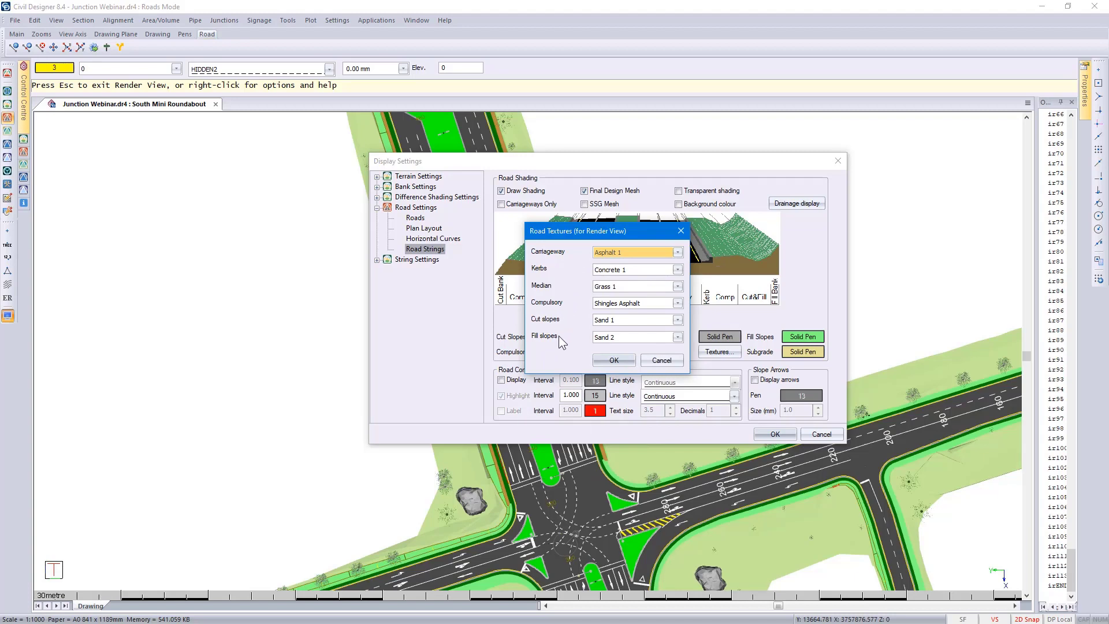
click(614, 359)
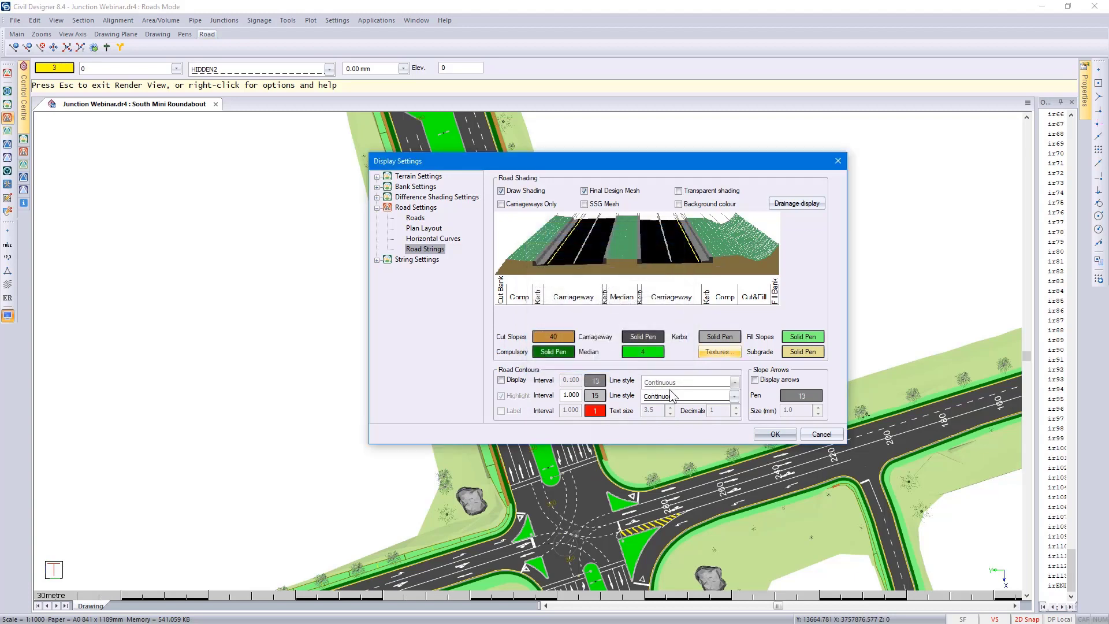
click(761, 433)
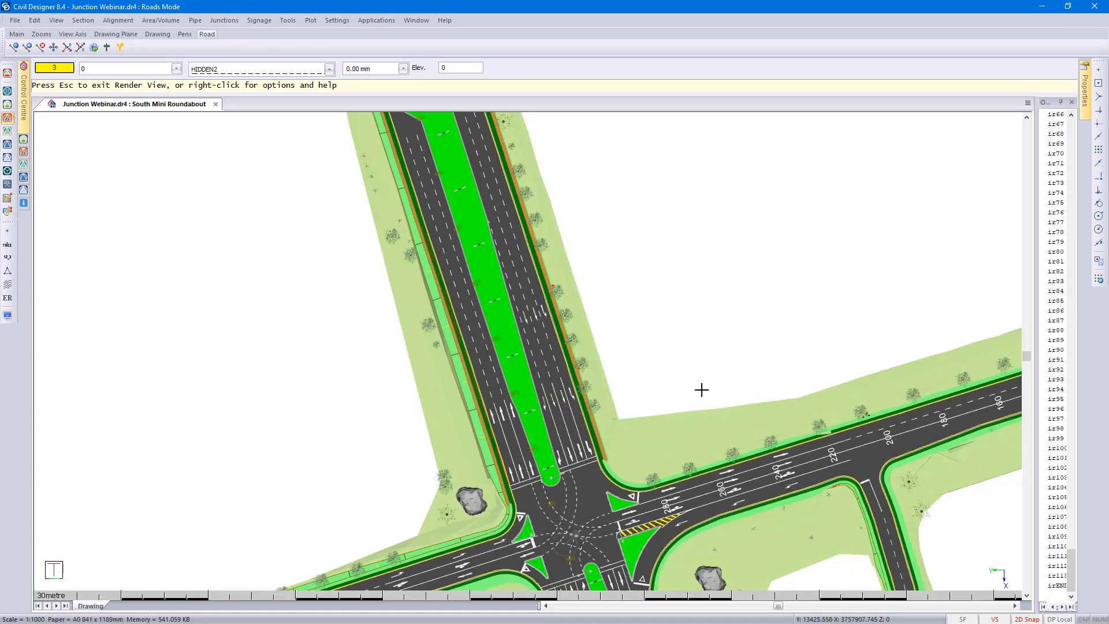
Review the texture options for the 1x1 Gabion Step Bot component, keep Gabion Wall and close the Component Editor without saving.
click(289, 21)
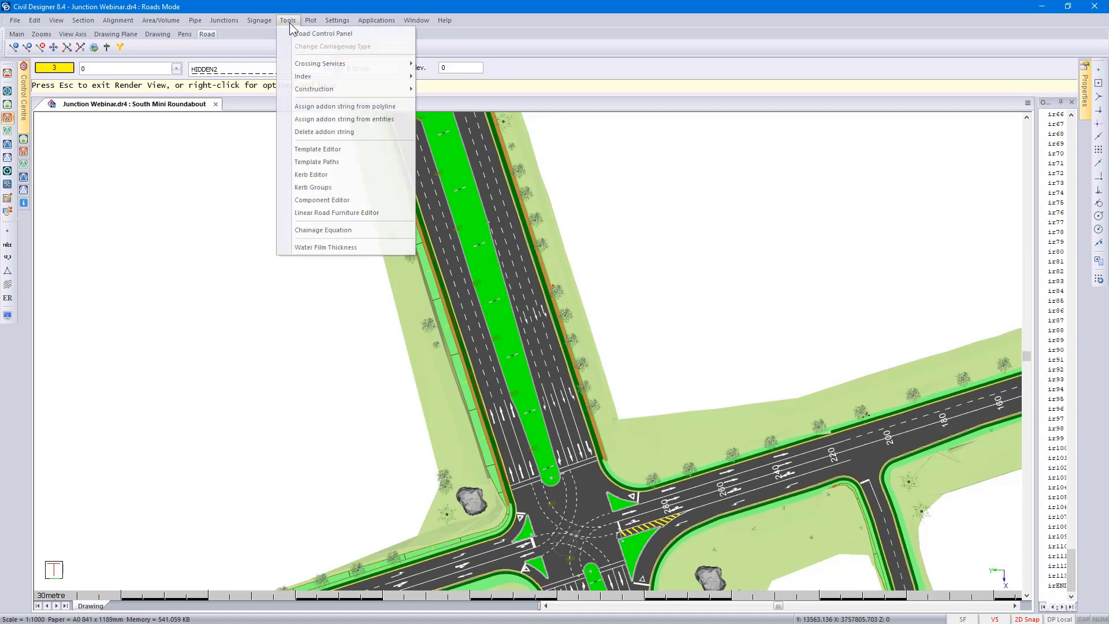
click(334, 201)
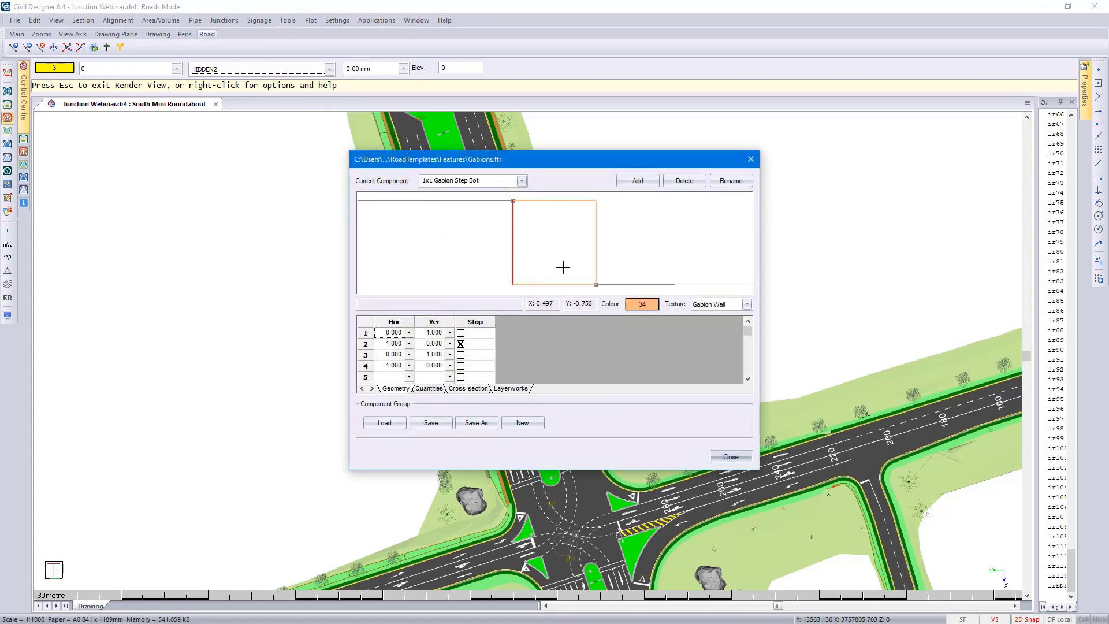
click(747, 305)
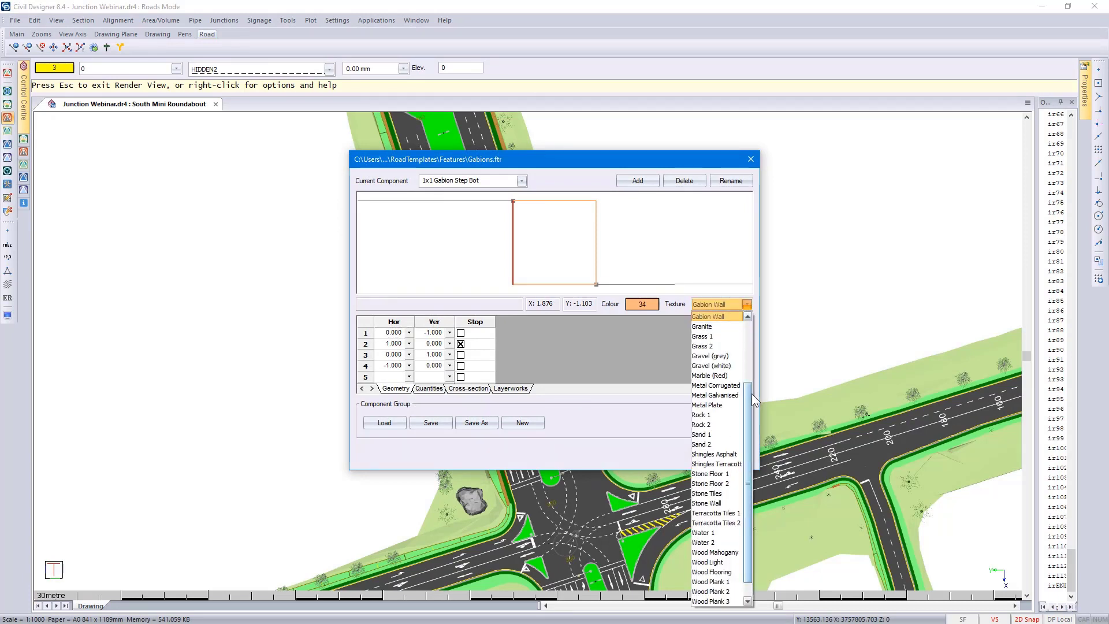
drag(748, 394, 754, 310)
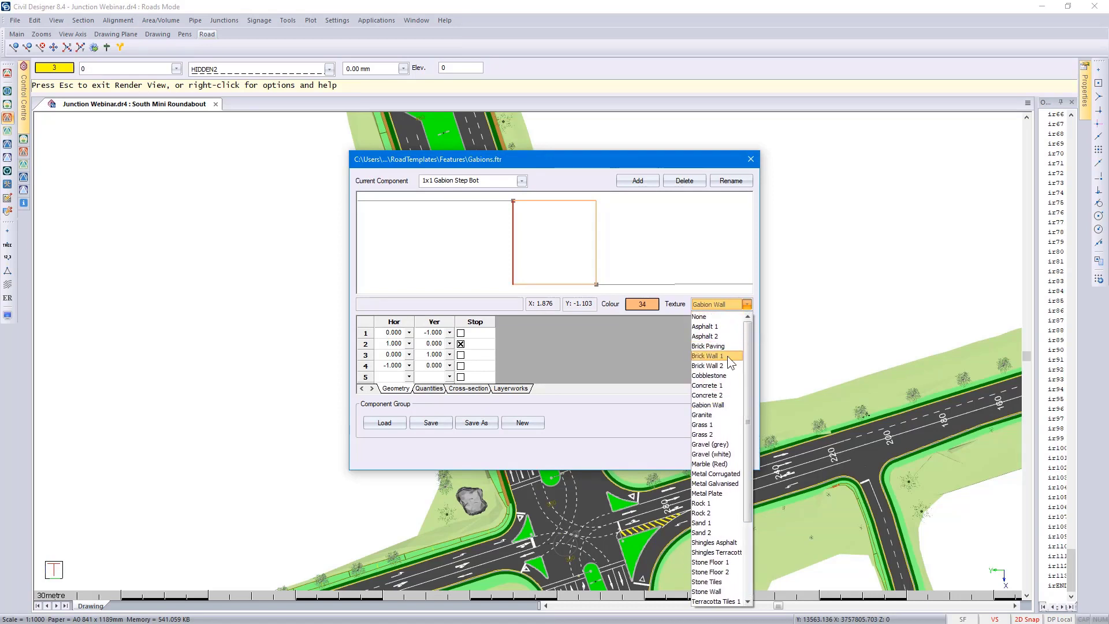
click(715, 405)
click(731, 456)
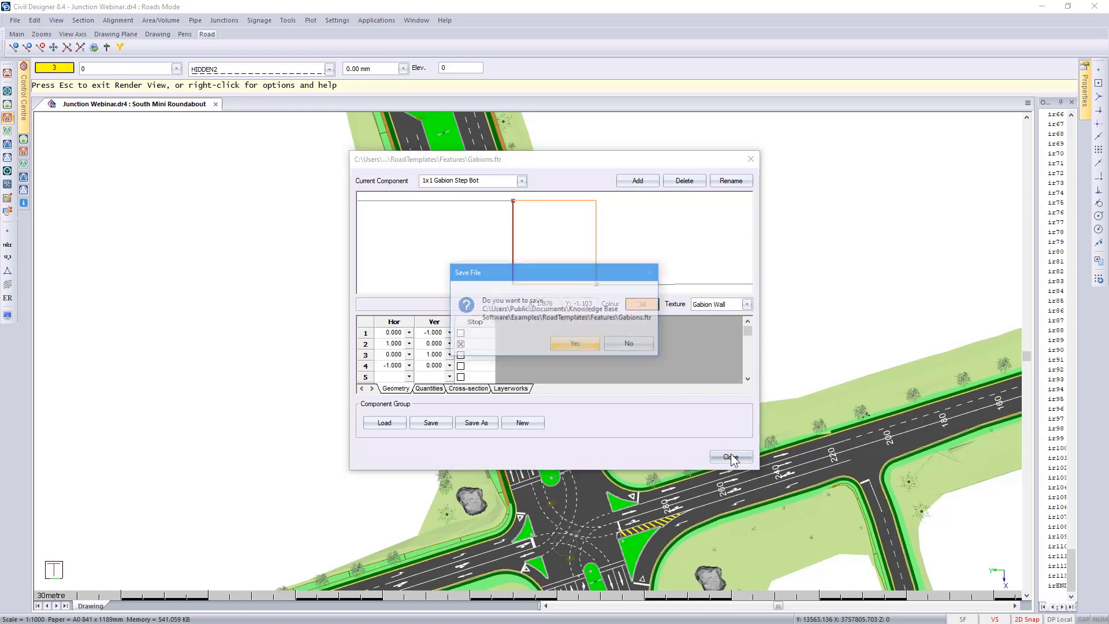
click(611, 345)
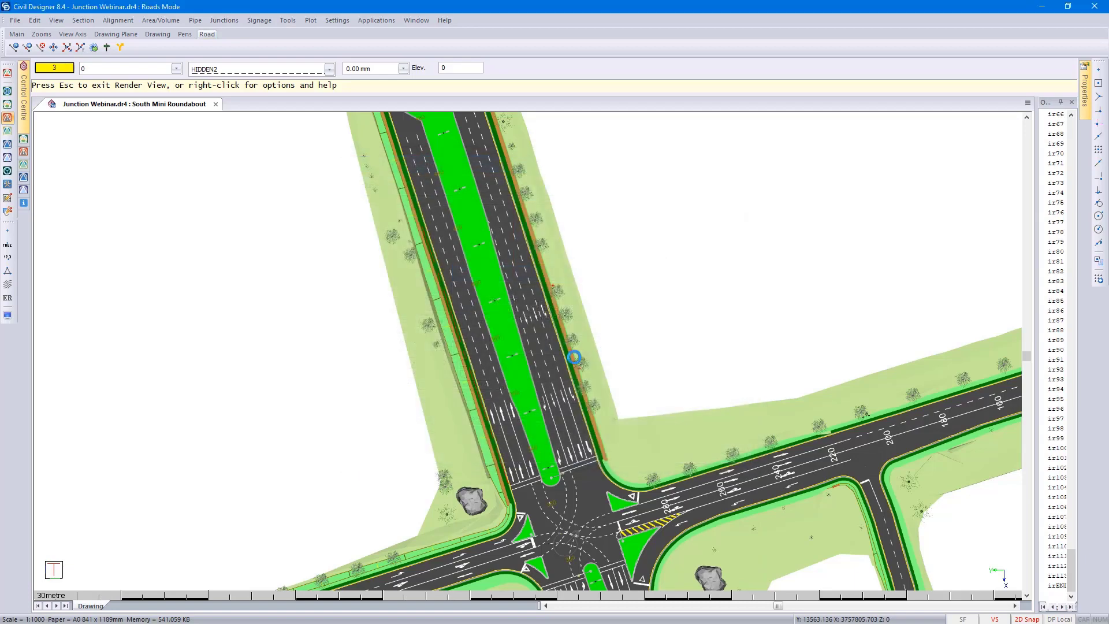
Open Render View and recall the saved road-level viewpoint looking along the main road towards the junction.
right_click(515, 363)
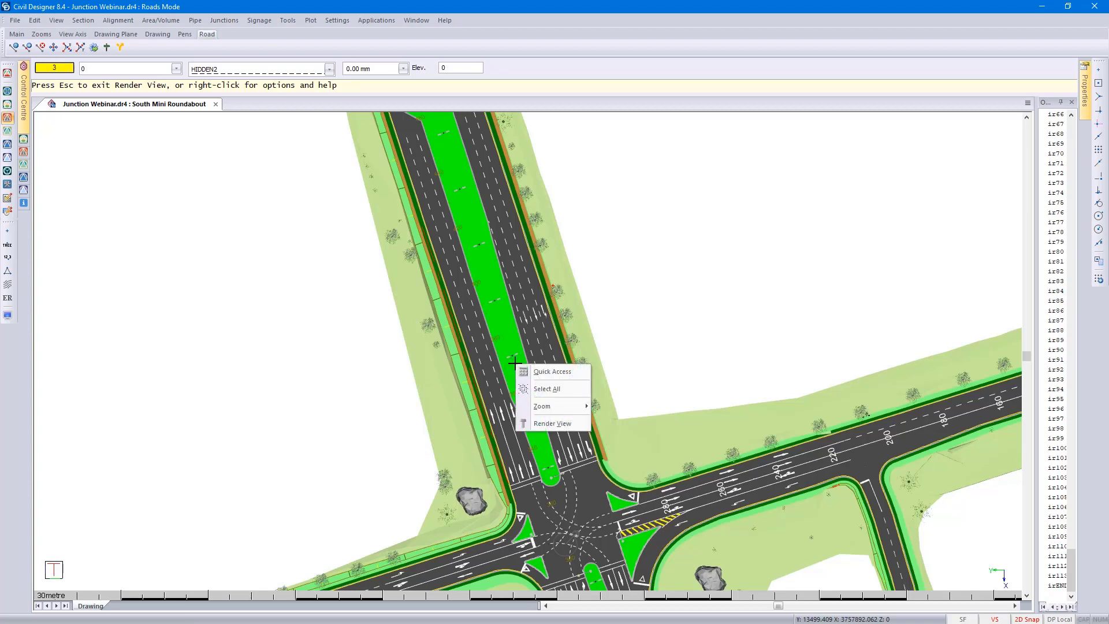
click(540, 424)
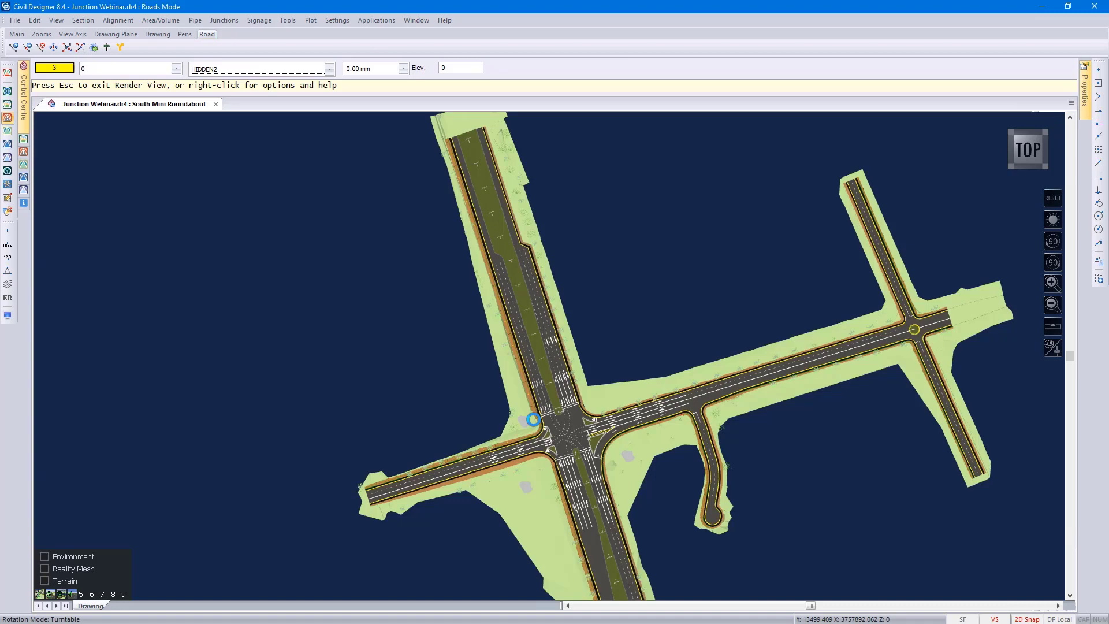
key(1)
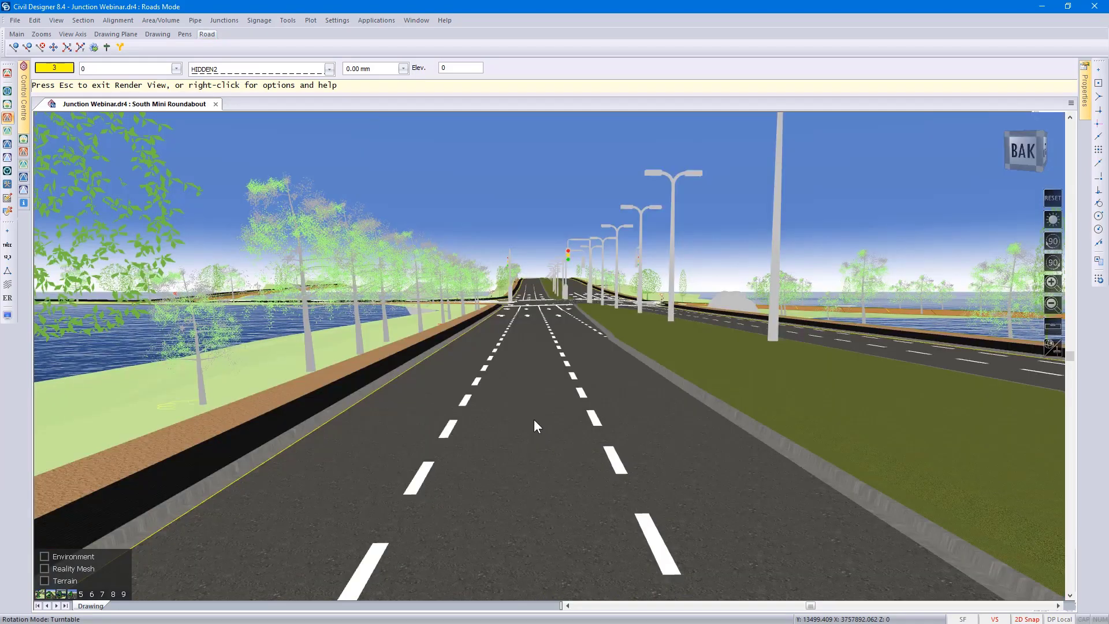
Review the Render View settings, accept them unchanged and quit Render View.
right_click(533, 418)
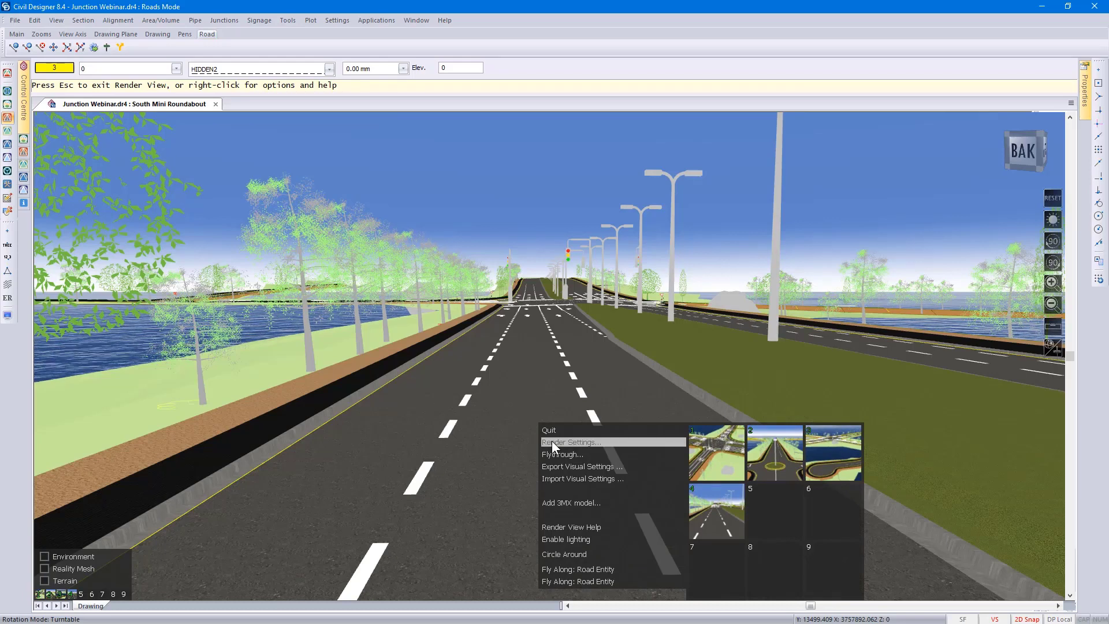
click(552, 441)
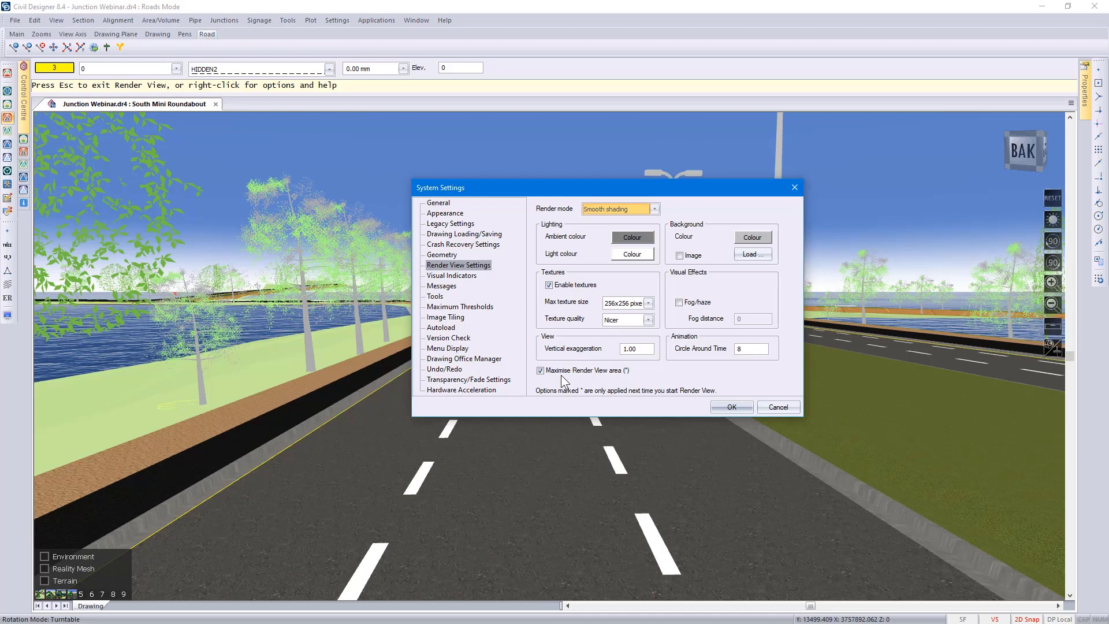
click(724, 403)
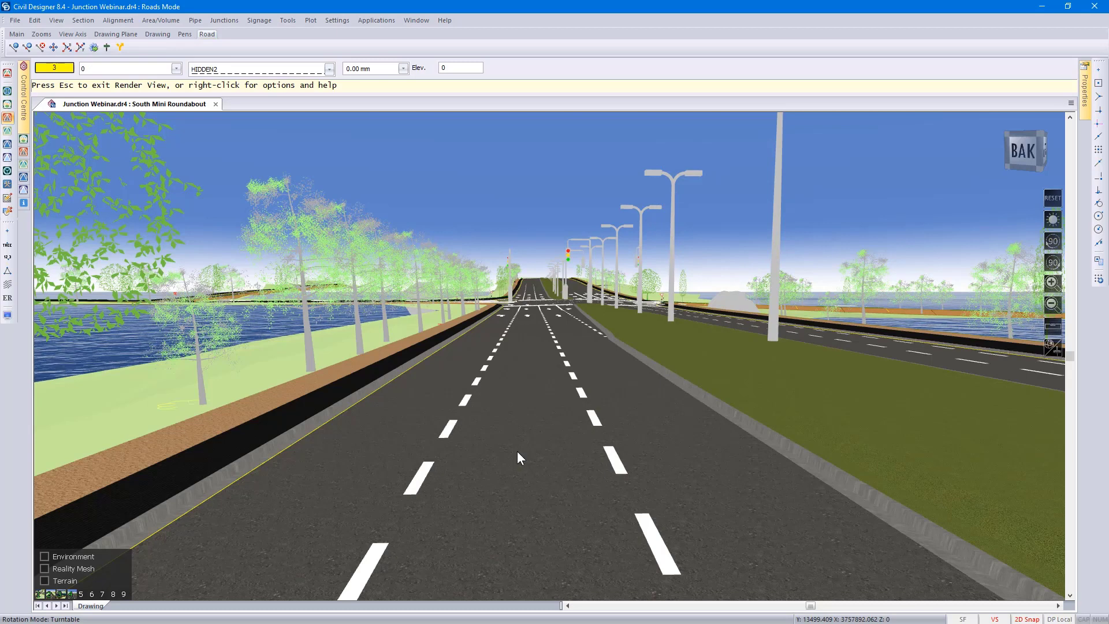
right_click(517, 451)
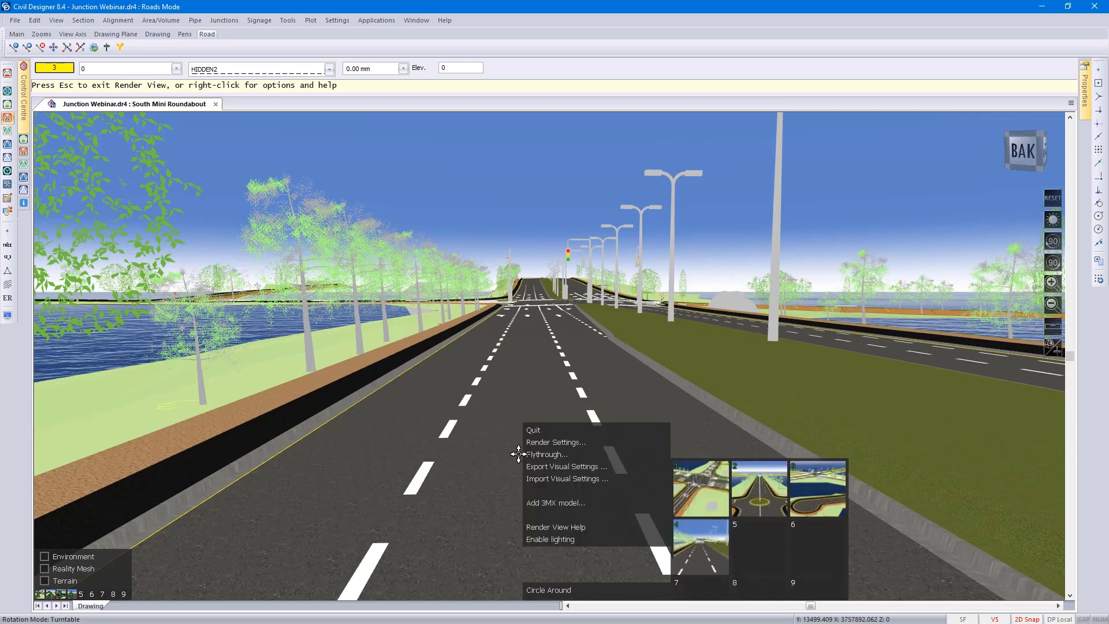
click(547, 430)
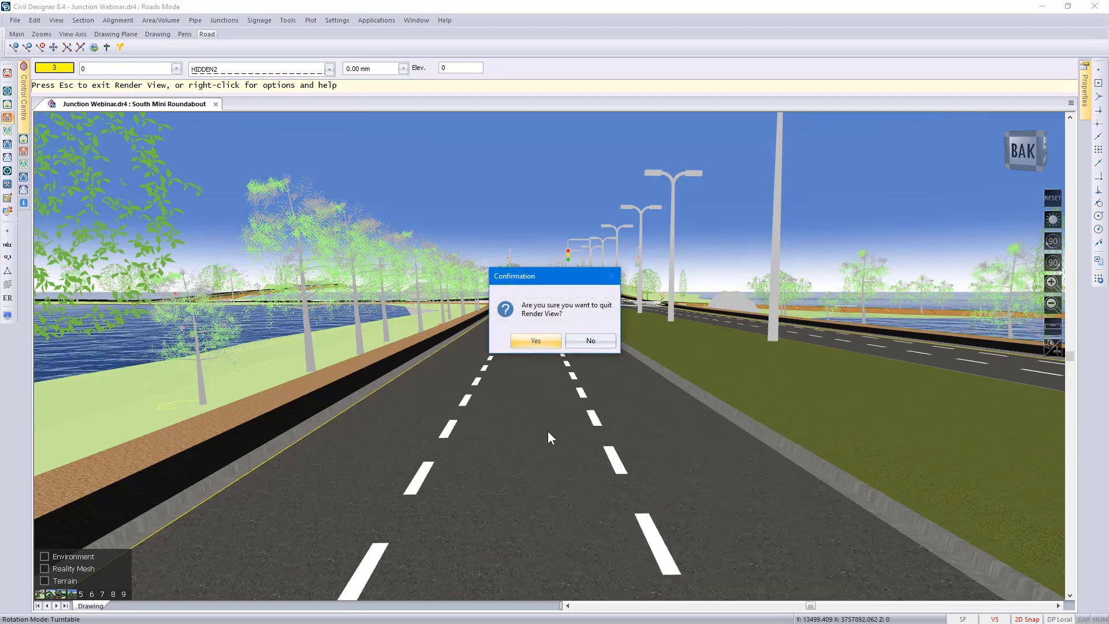
click(535, 342)
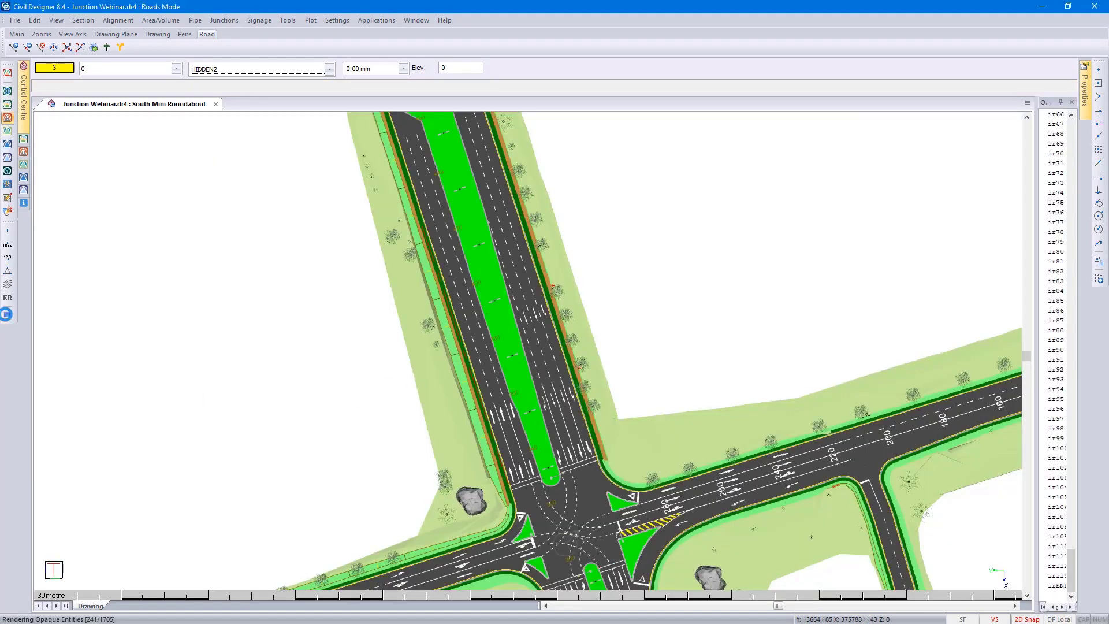
Set the carriageway render texture to Brick Paving in the road string settings and apply the display settings.
click(8, 314)
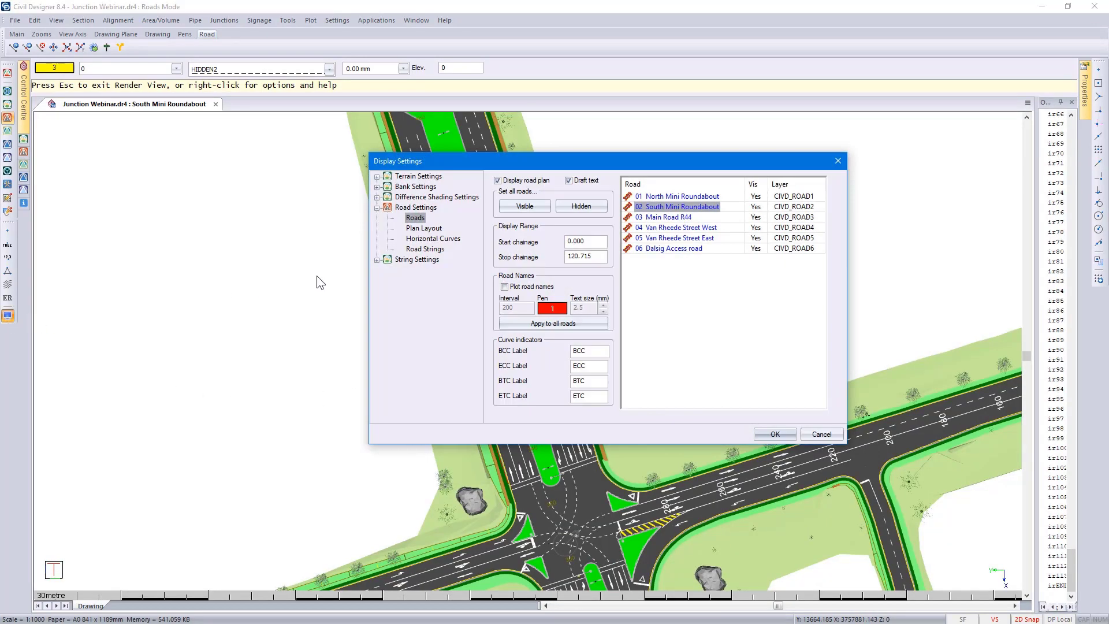
click(425, 249)
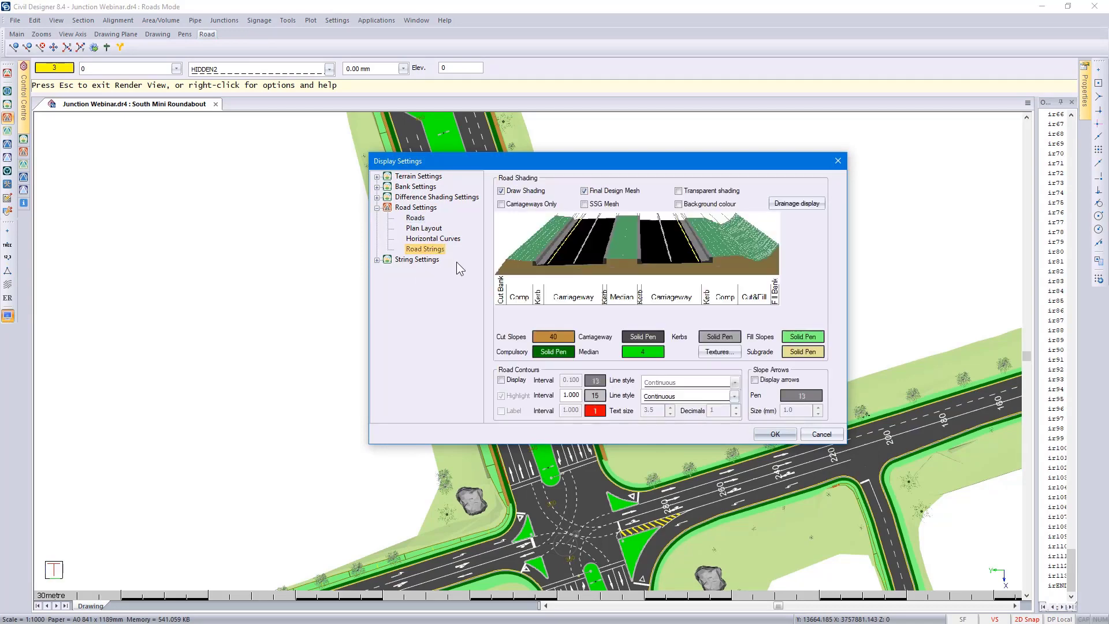
click(712, 350)
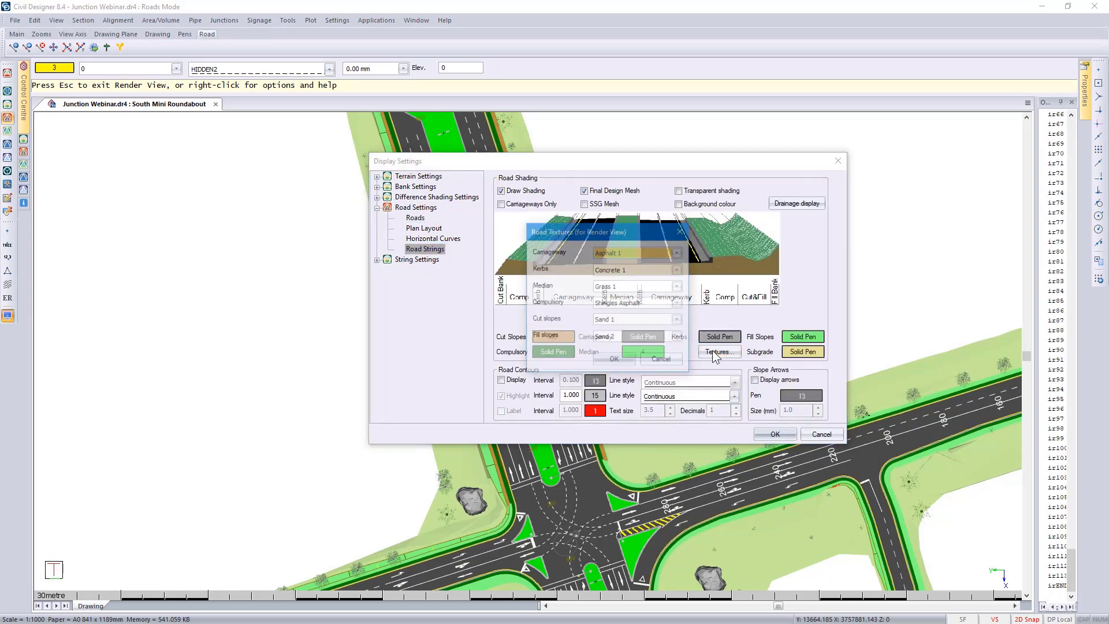
click(677, 253)
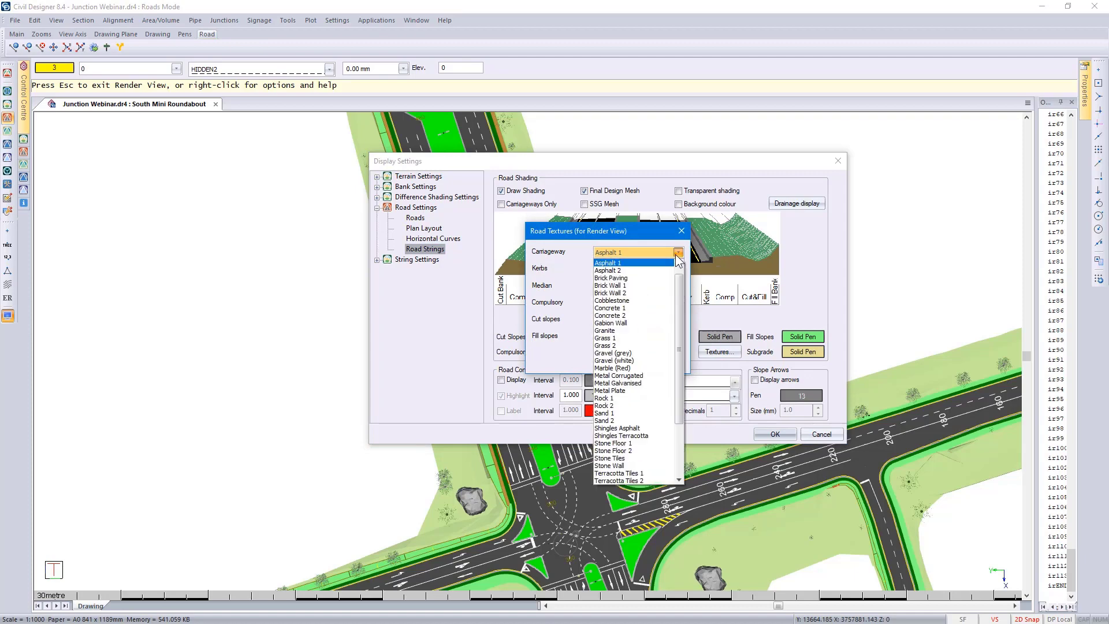
click(643, 276)
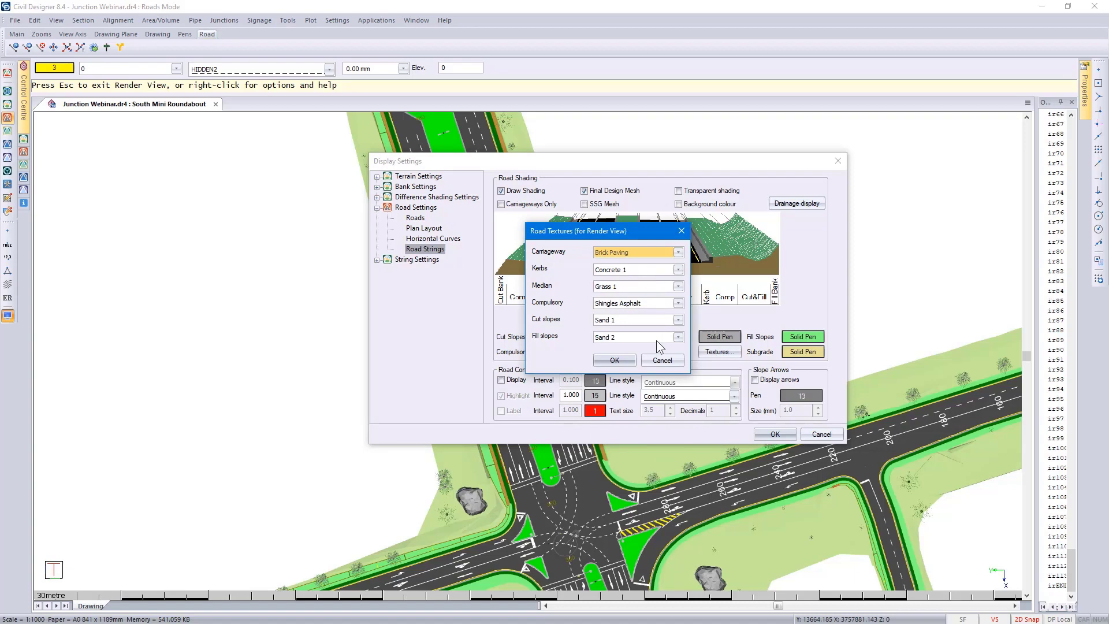
click(631, 365)
click(768, 436)
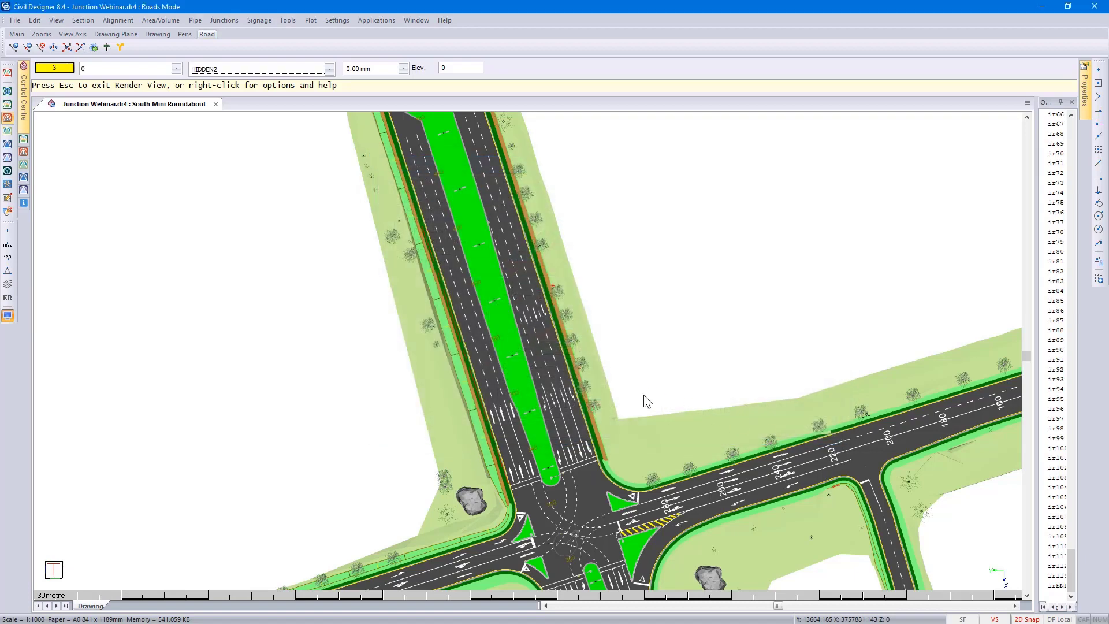
Open Render View at saved viewpoint 4 and examine the carriageway paving, median and verges across the main road.
right_click(512, 354)
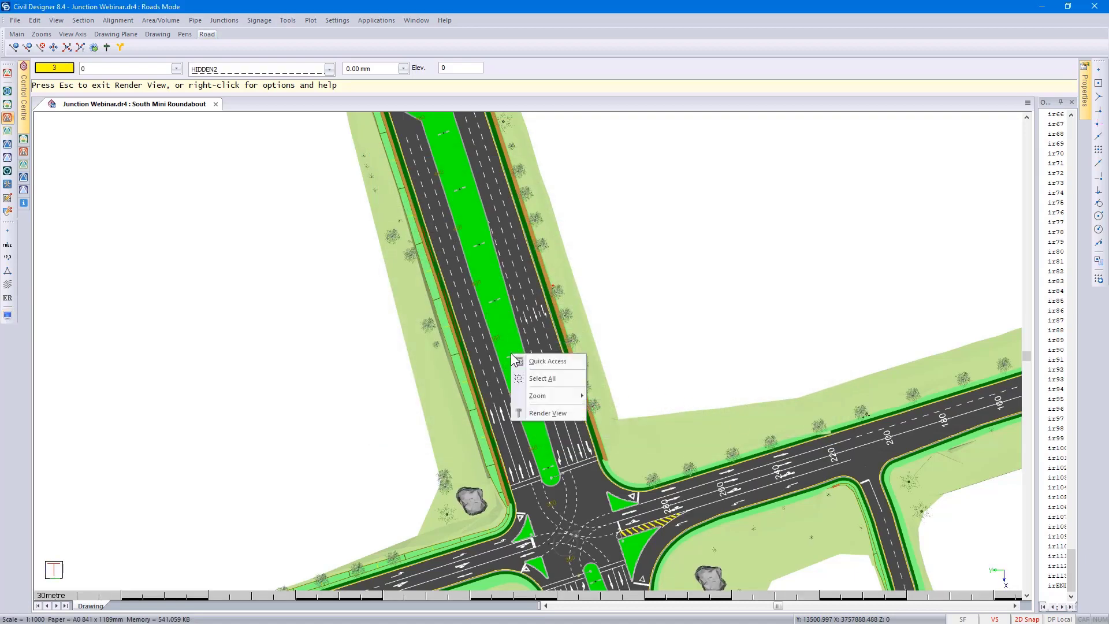
click(540, 413)
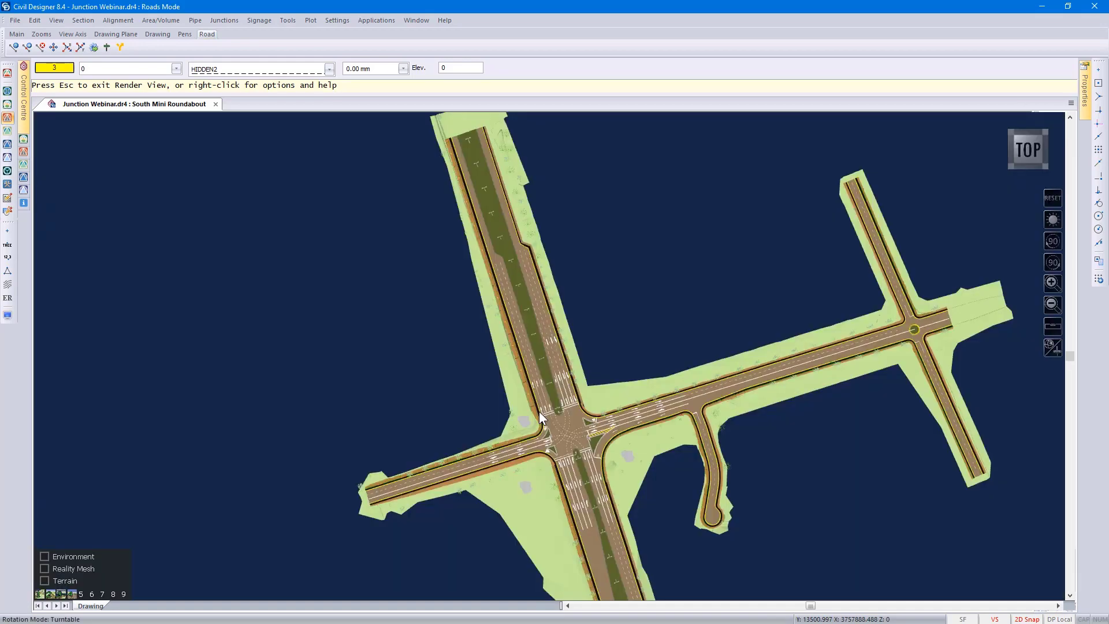
key(4)
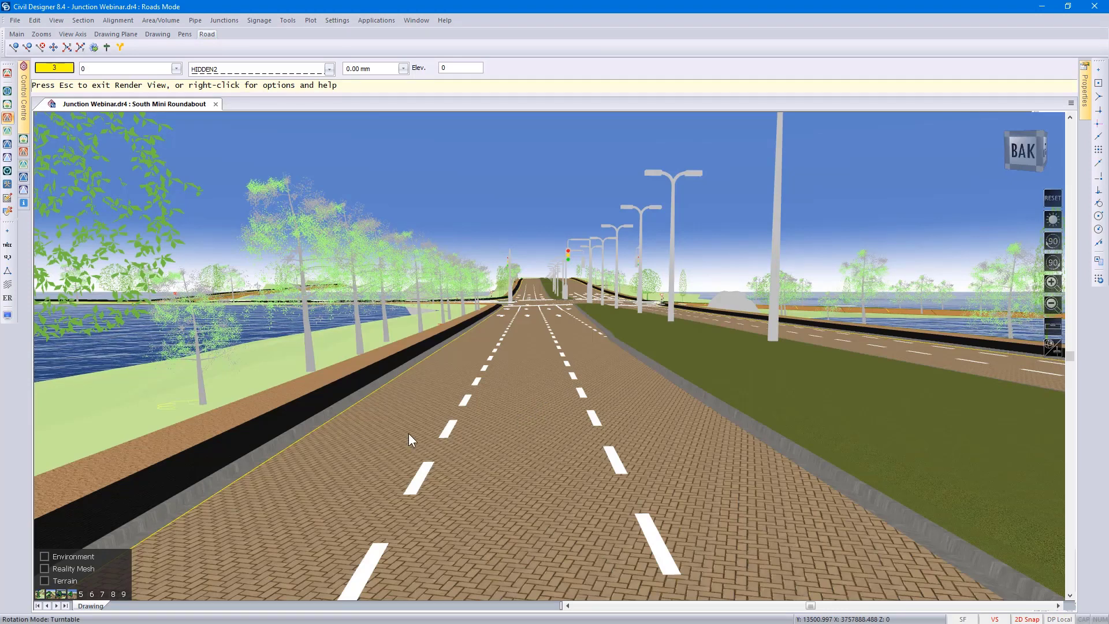
drag(409, 434, 745, 409)
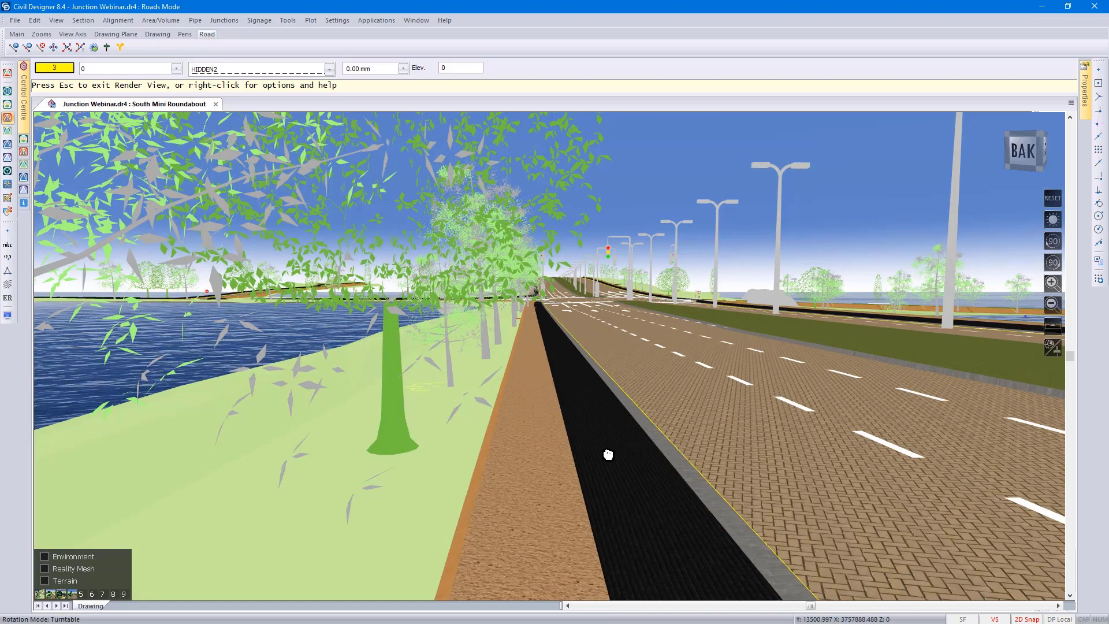
drag(606, 453, 346, 458)
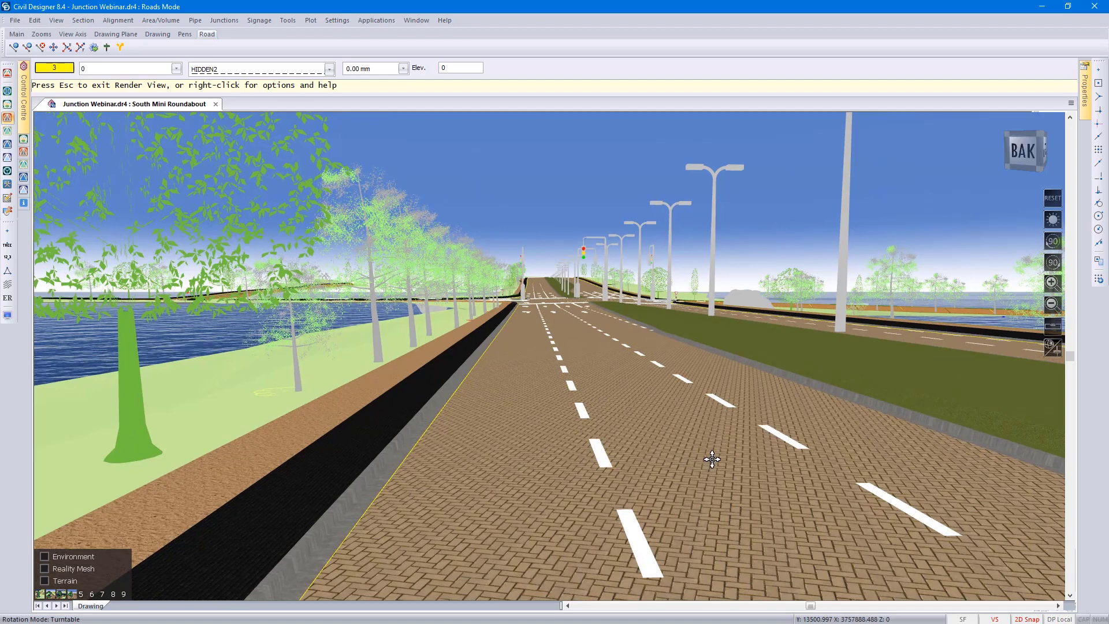
drag(641, 460, 311, 473)
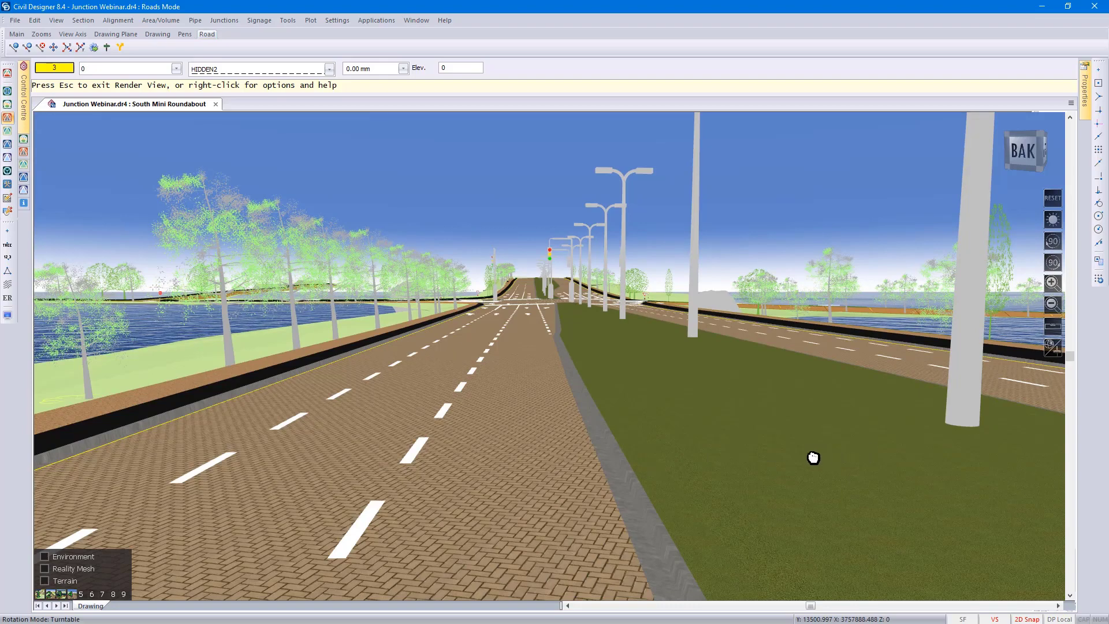
drag(766, 458, 401, 466)
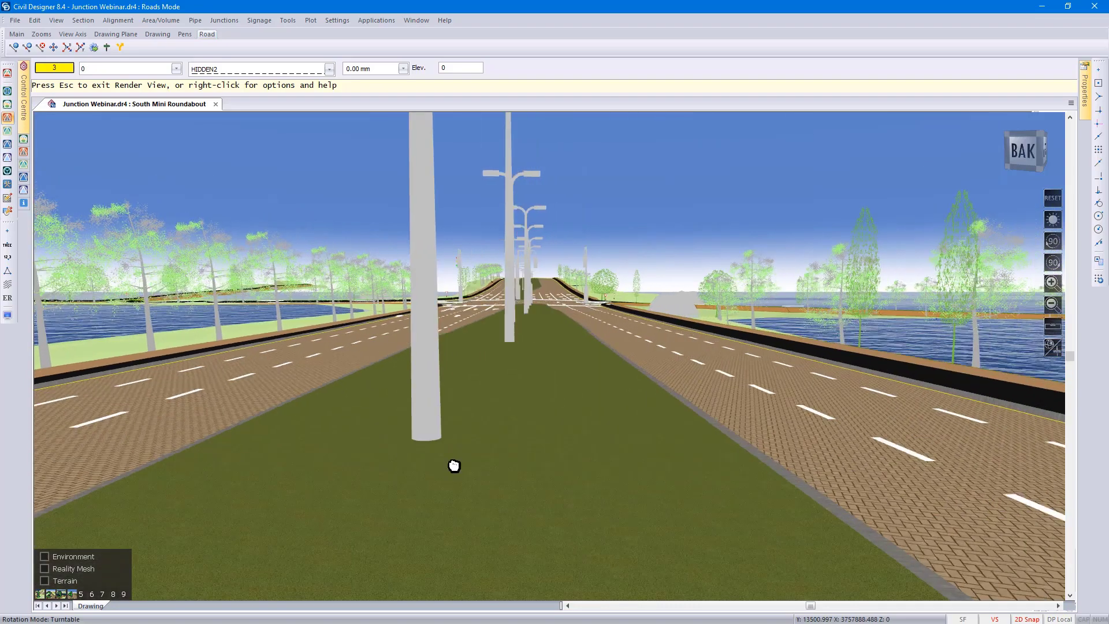
drag(739, 456, 327, 460)
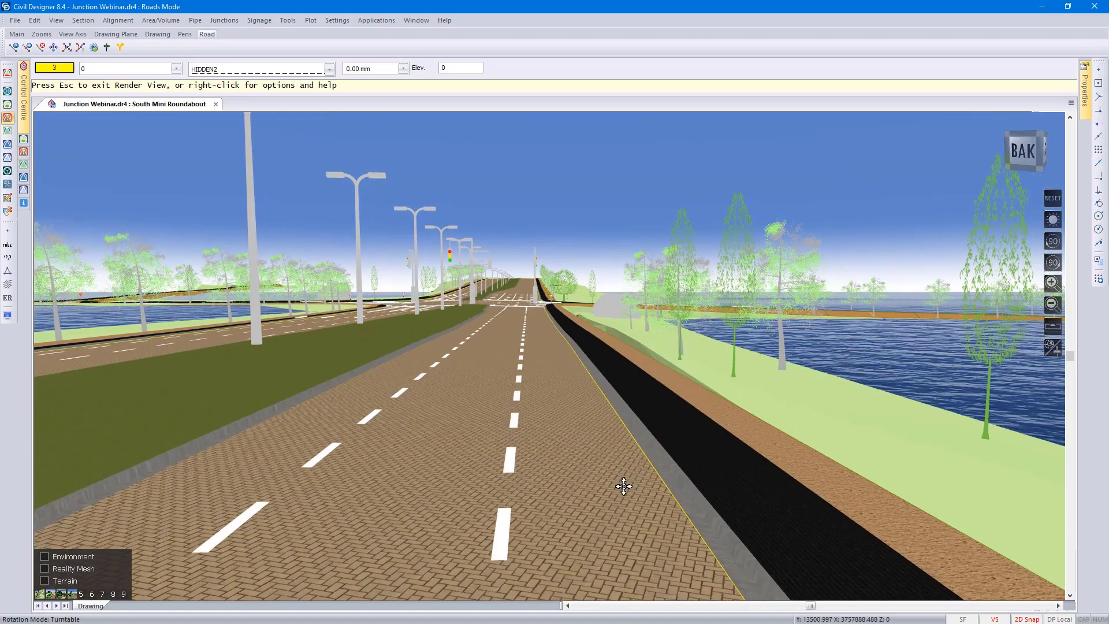
drag(597, 485, 222, 410)
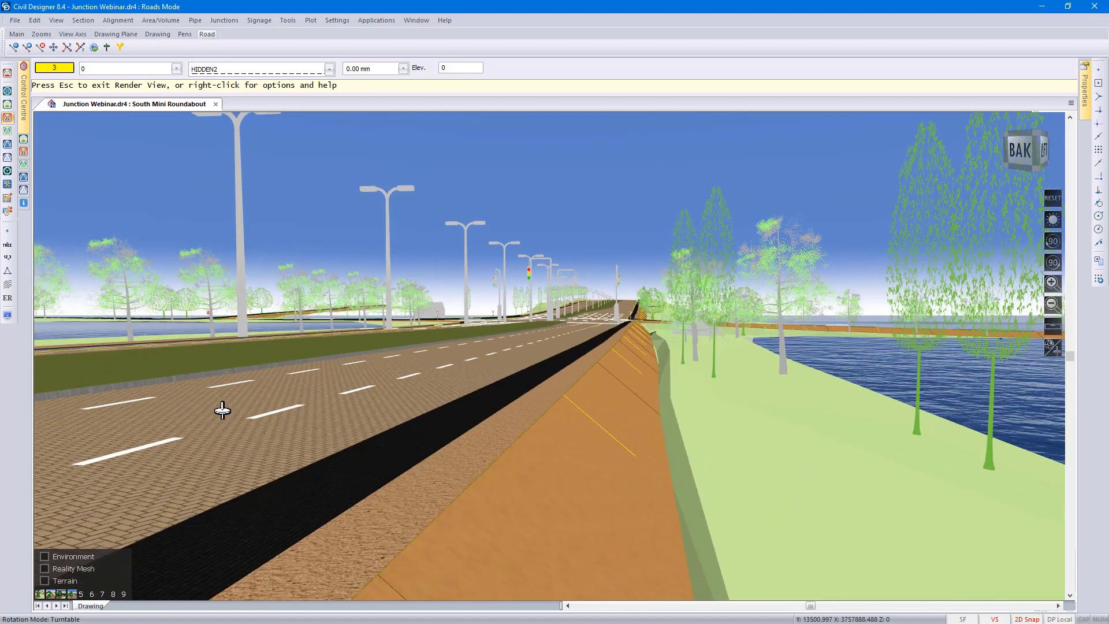